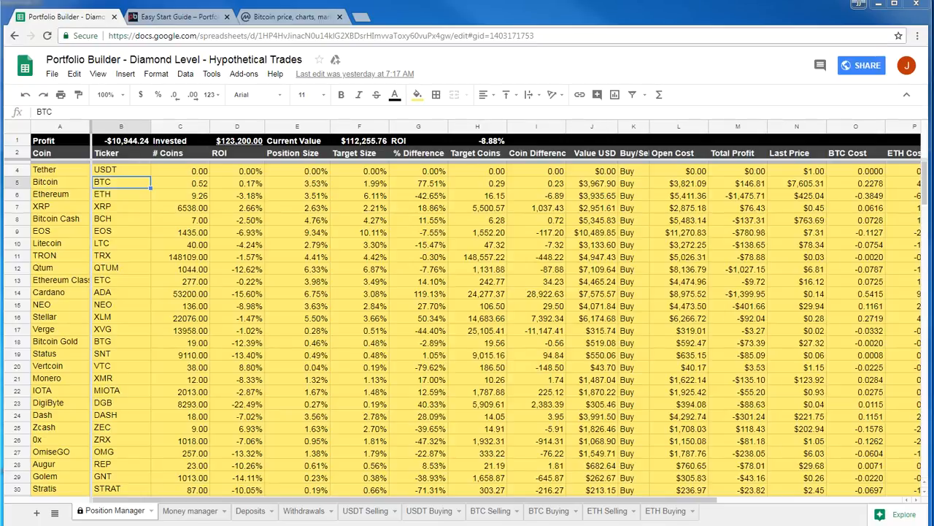
Look over the Money manager and Position Manager sheets alongside the Bitcoin price chart on CoinMarketCap.
left_click(179, 511)
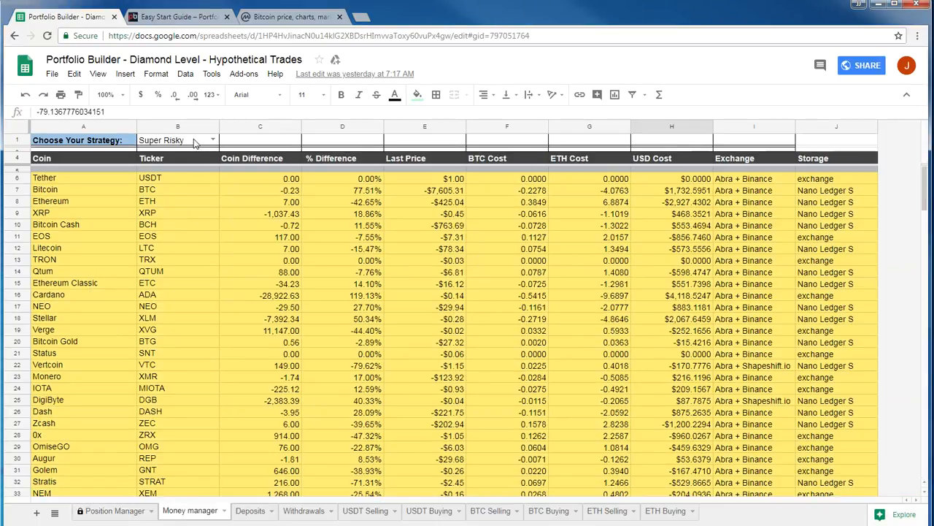
left_click(107, 510)
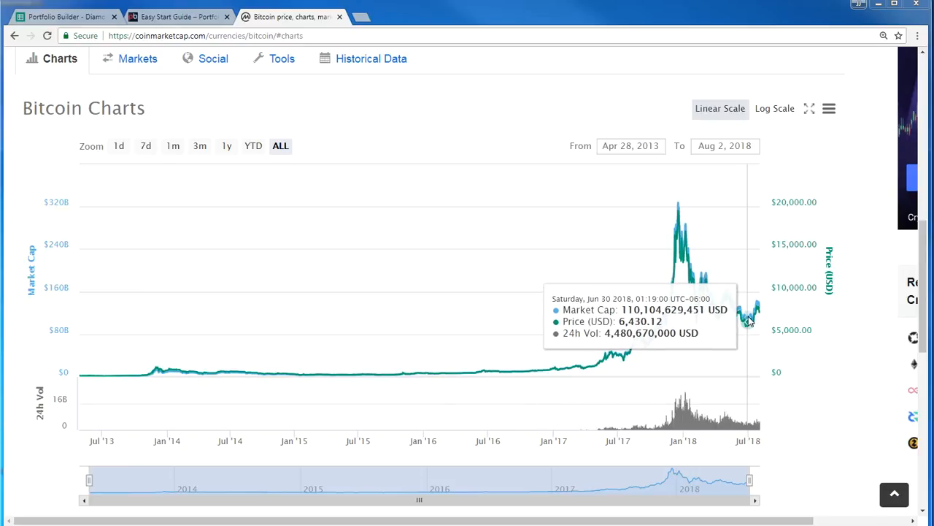
left_click(69, 16)
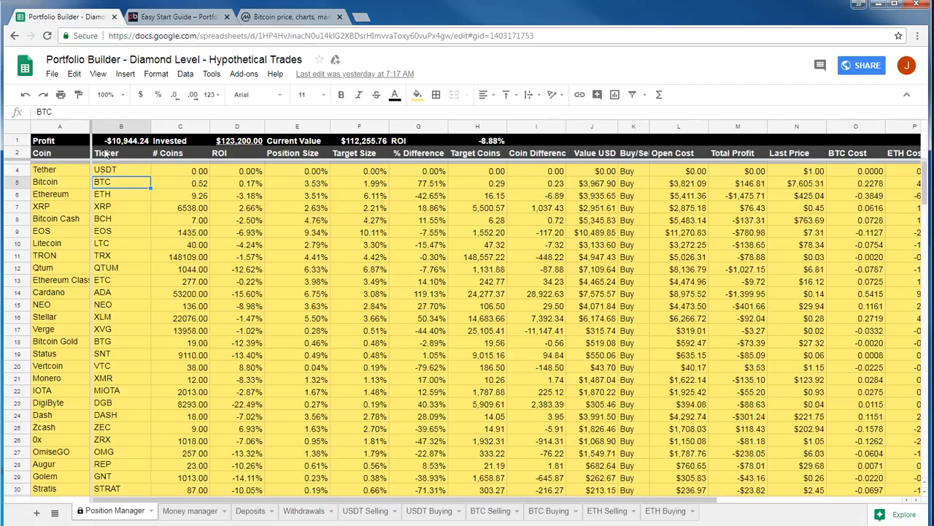
left_click(183, 516)
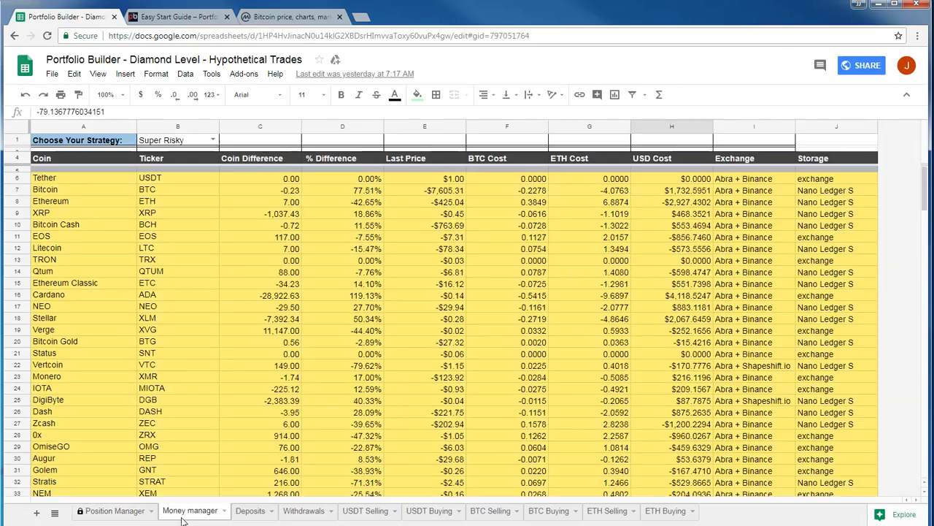
Review the strategy choices on the Money manager sheet and check the all-time Bitcoin price chart.
left_click(213, 139)
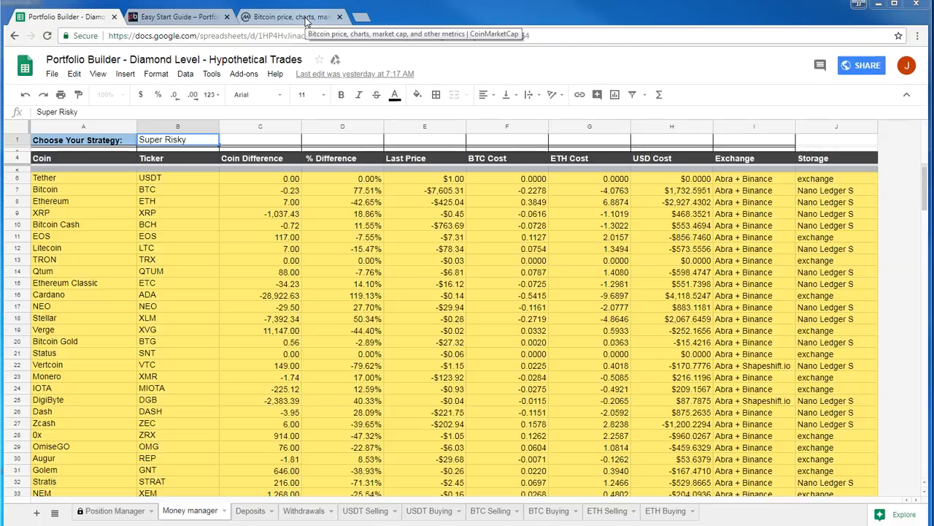
left_click(212, 139)
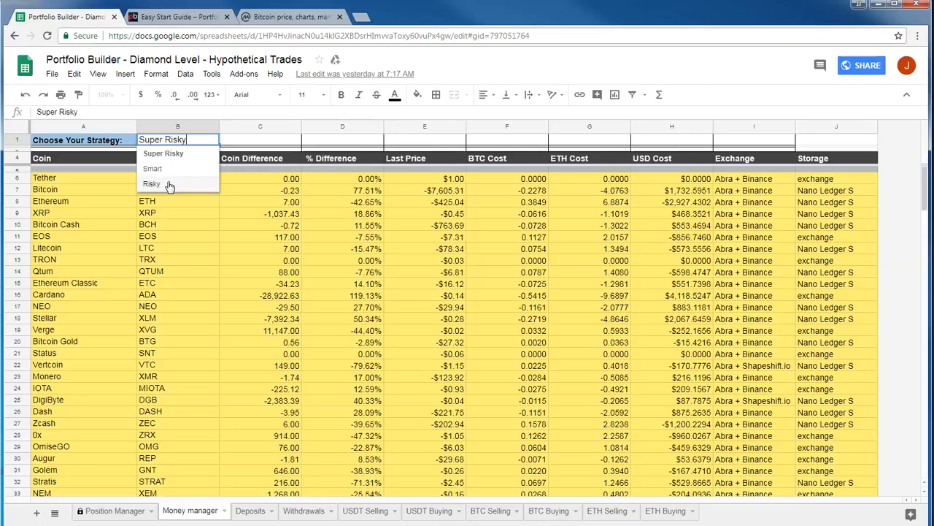
left_click(289, 16)
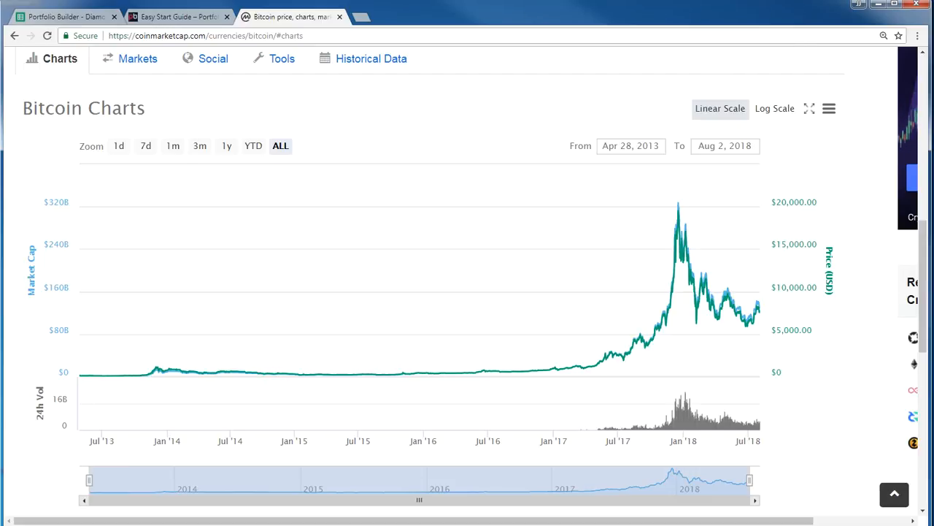
left_click(52, 16)
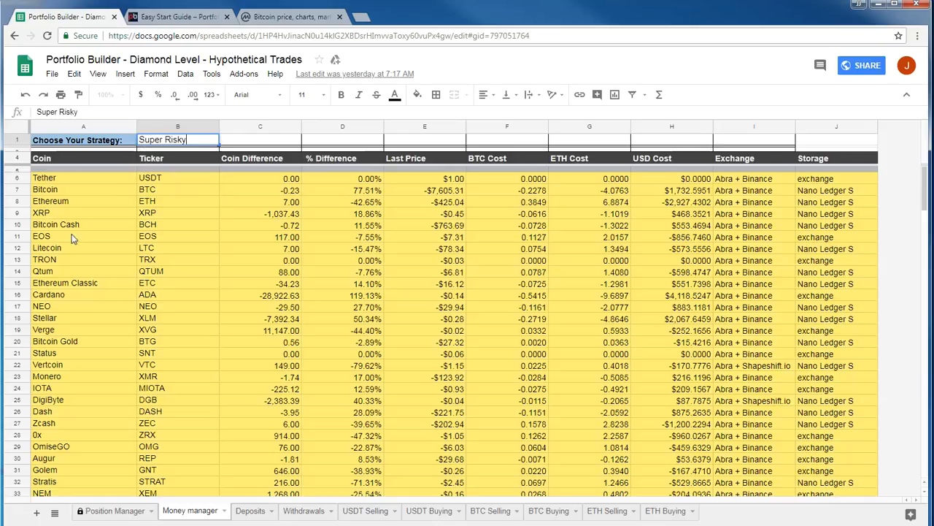
Review the coin holdings on the Position Manager sheet and the strategy options on the Money manager sheet.
left_click(114, 514)
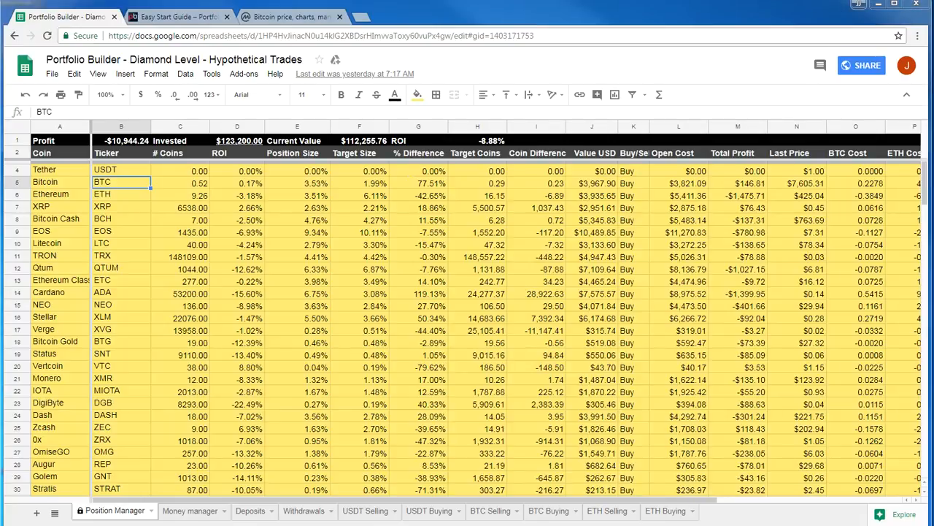
left_click(179, 514)
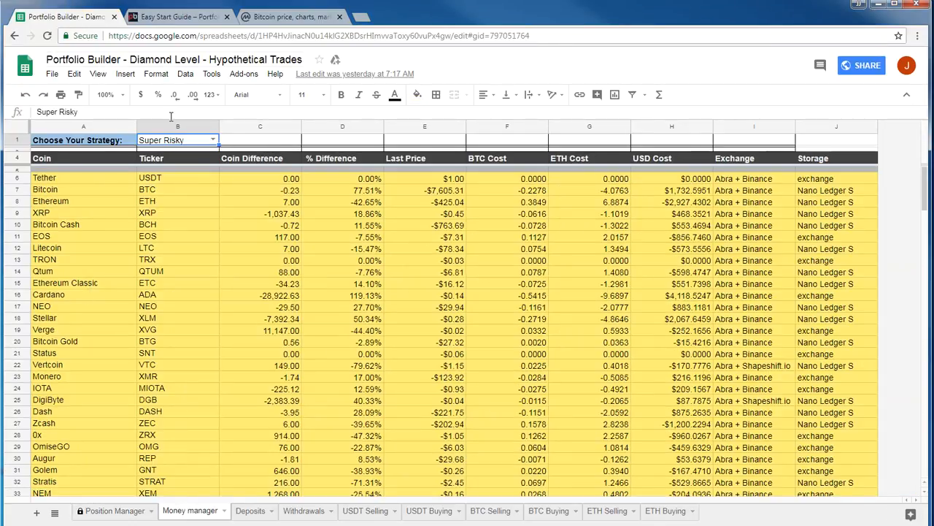
left_click(214, 141)
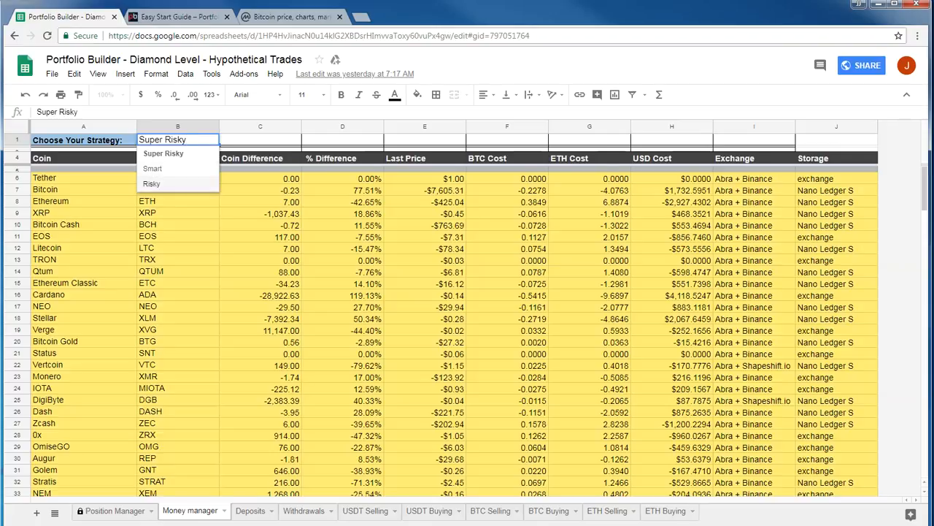
left_click(97, 513)
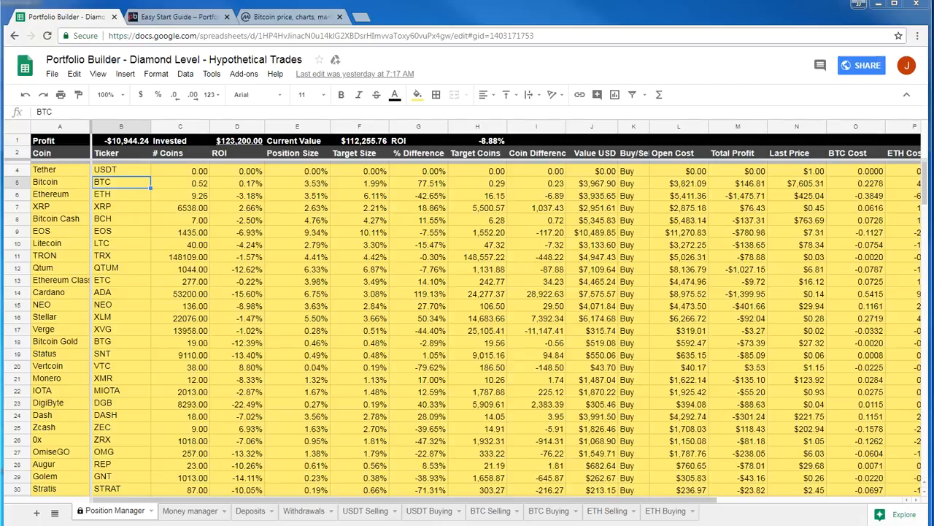
On the Money manager sheet, try the Smart strategy and set the selection back to Super Risky.
left_click(175, 512)
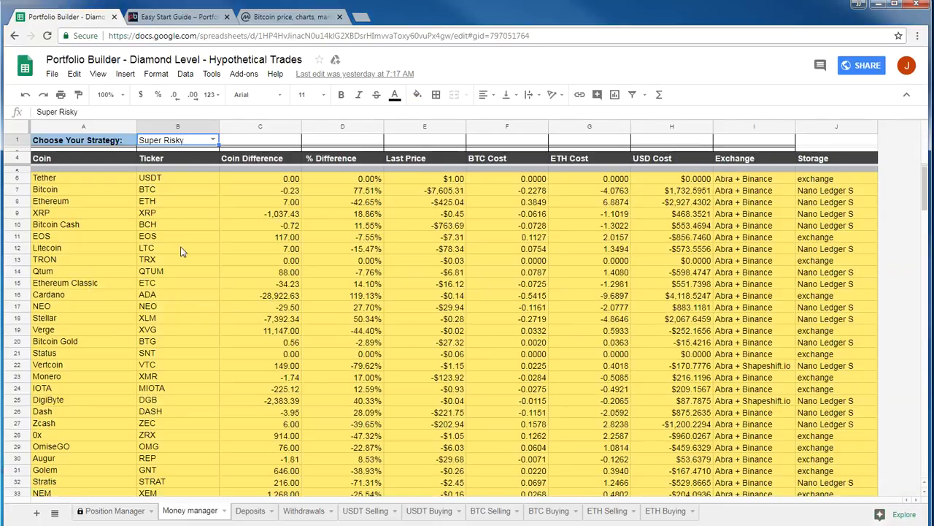
left_click(213, 139)
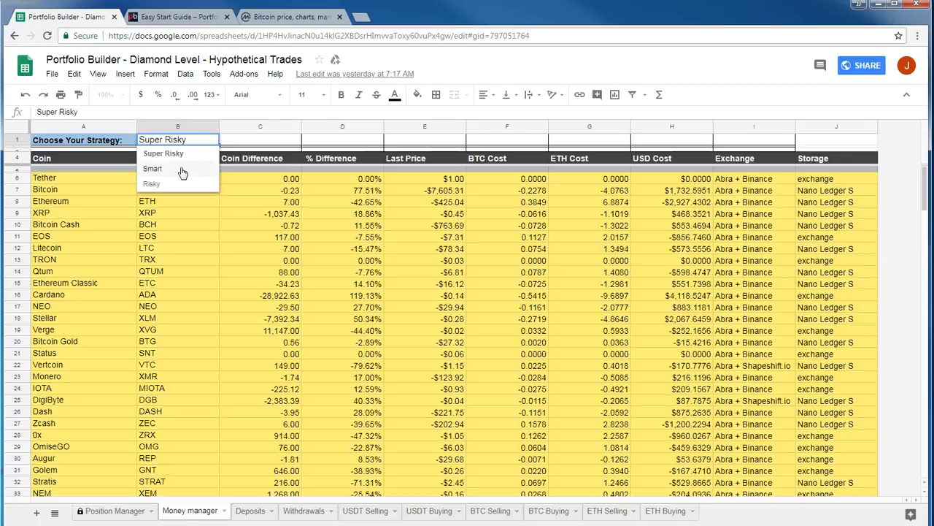
left_click(182, 171)
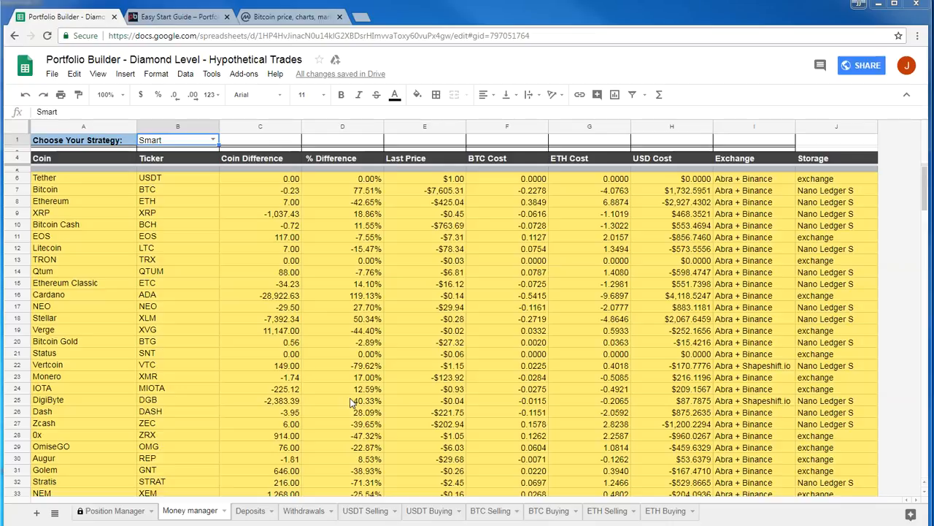
left_click(212, 140)
left_click(191, 189)
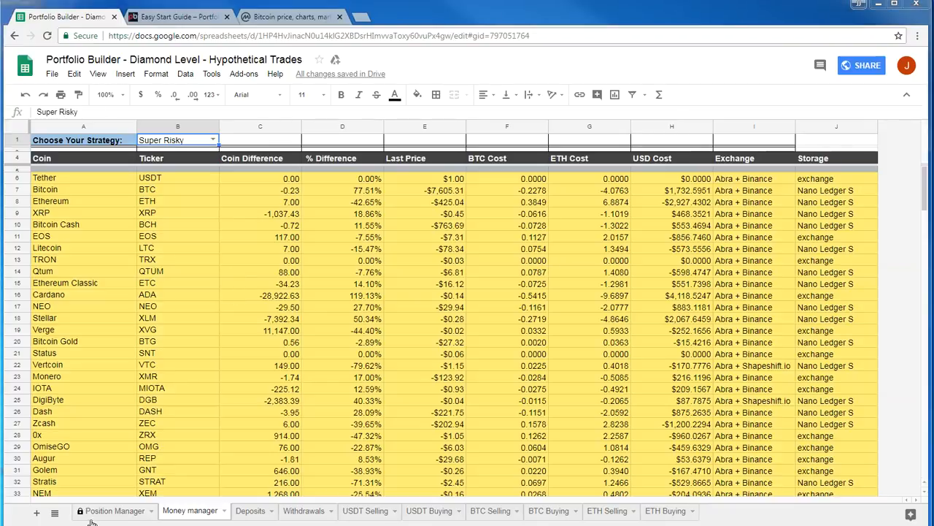
Inspect the Dash coin count and the Bitcoin and Ethereum ROI formulas on the Position Manager sheet.
left_click(115, 510)
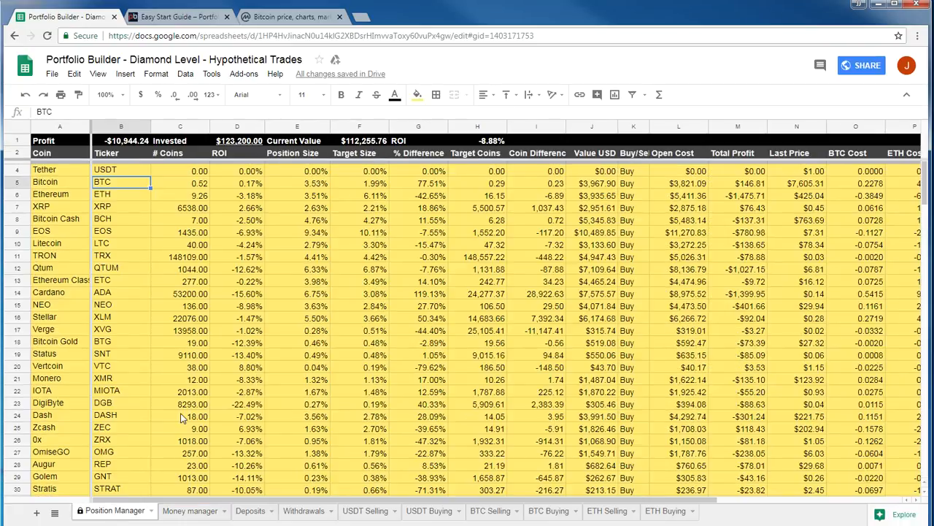
left_click(182, 417)
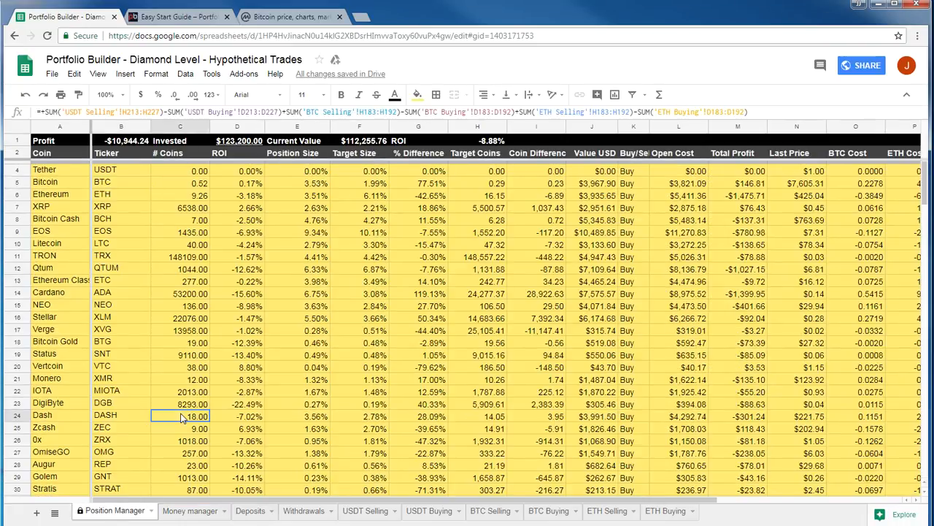
left_click(249, 185)
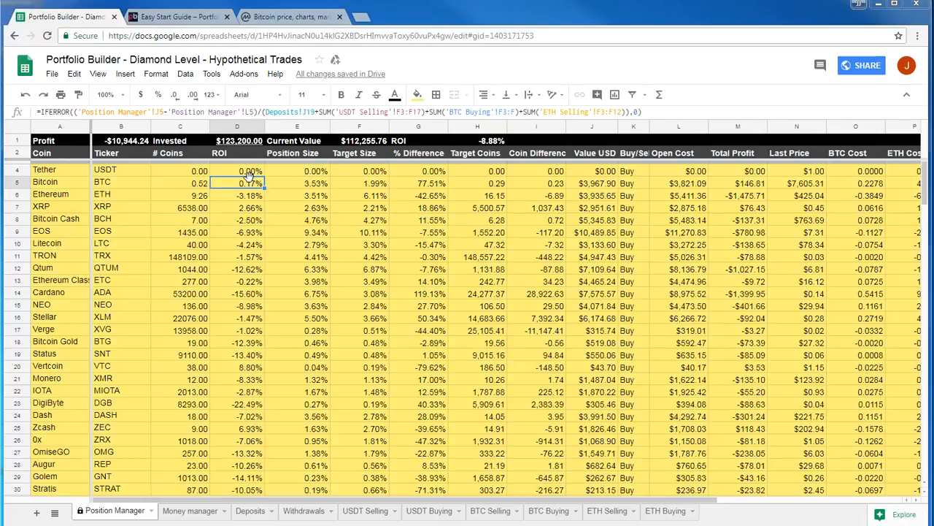
left_click(250, 195)
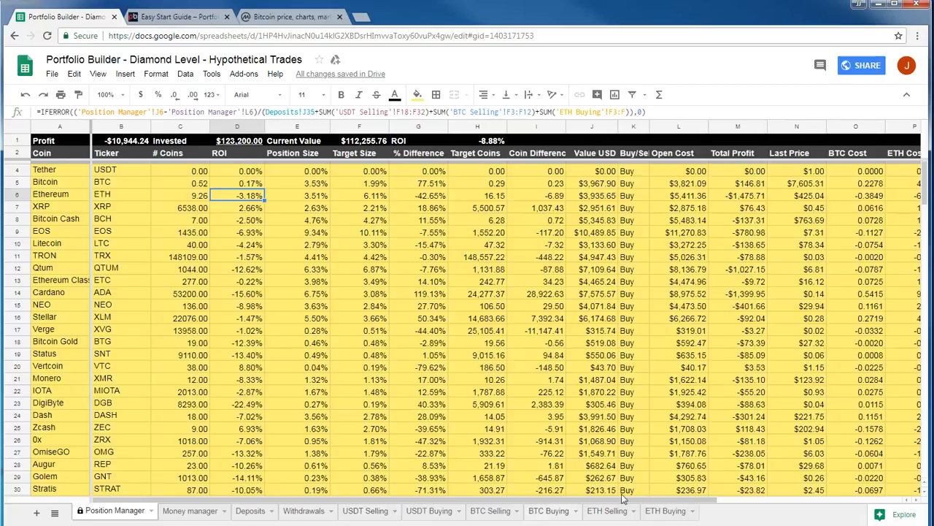
left_click(610, 511)
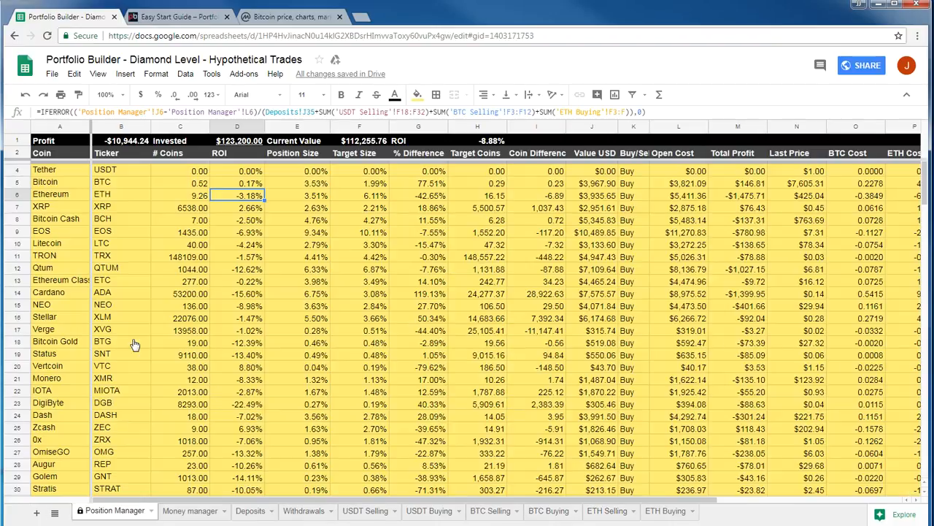
left_click(91, 511)
Examine the ROI column through the yellow coin group, including Vertcoin, and into the blue group.
scroll(284, 424, "down", 1)
scroll(281, 426, "down", 1)
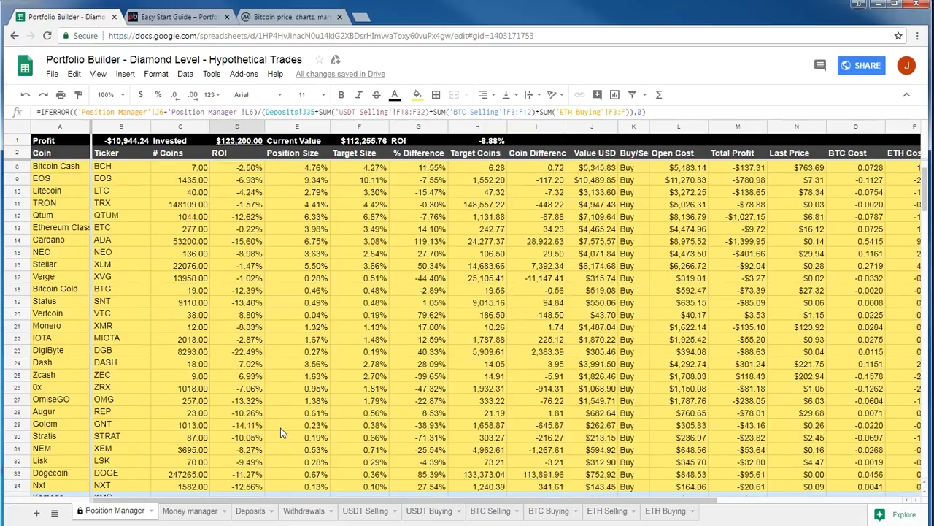
left_click(255, 316)
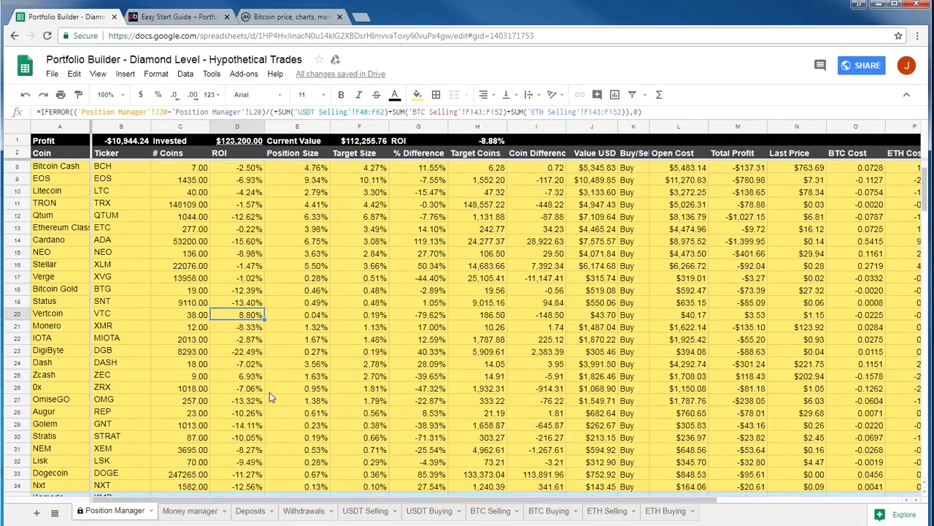
scroll(269, 392, "down", 4)
scroll(274, 420, "down", 2)
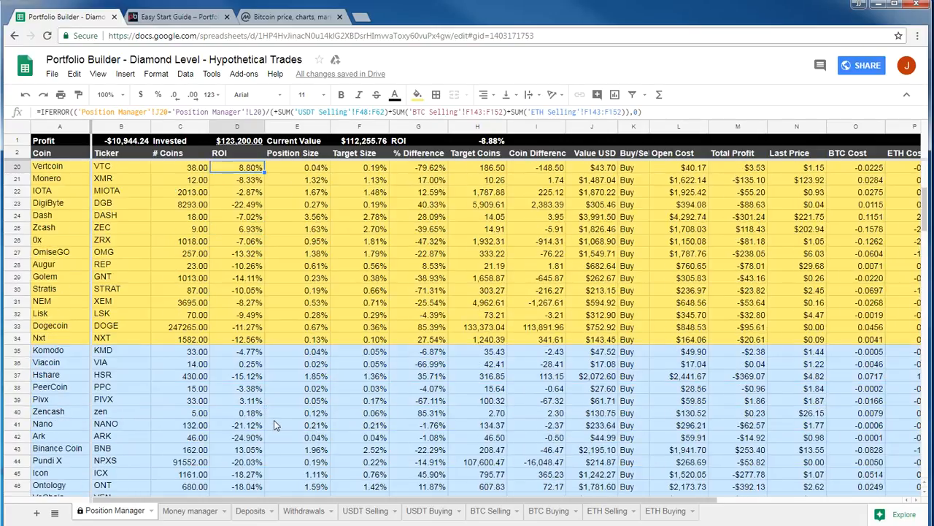
scroll(275, 421, "down", 3)
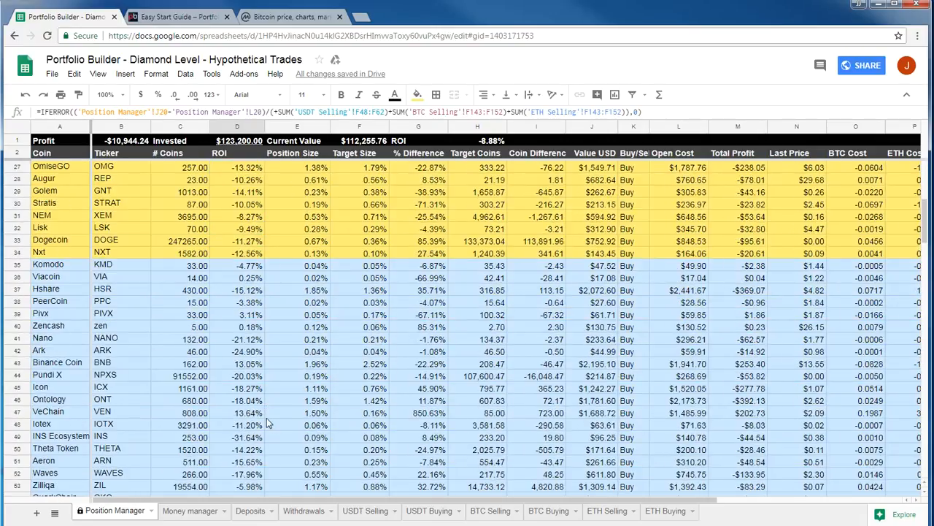
scroll(263, 452, "down", 1)
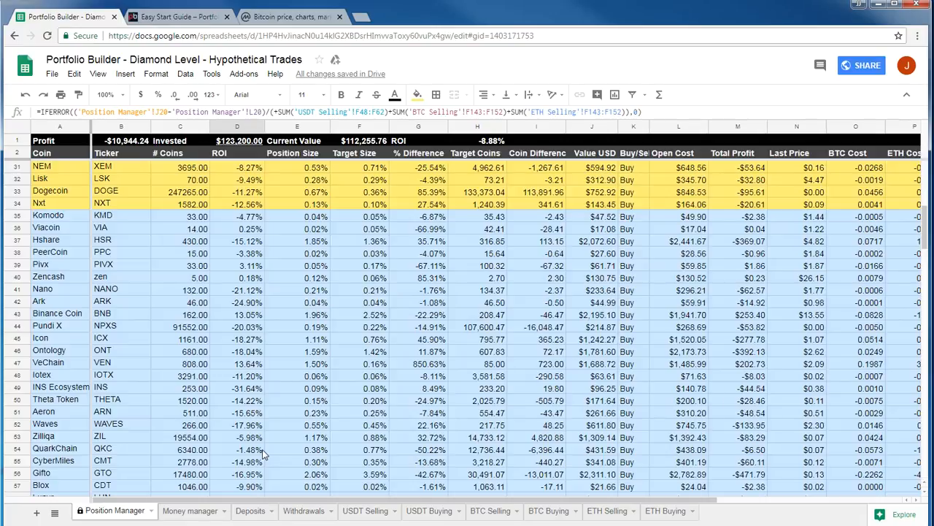
Examine Zilliqa's ROI and the returns of the remaining coins in the blue group down to the green group.
left_click(261, 438)
scroll(260, 438, "down", 5)
scroll(257, 400, "down", 8)
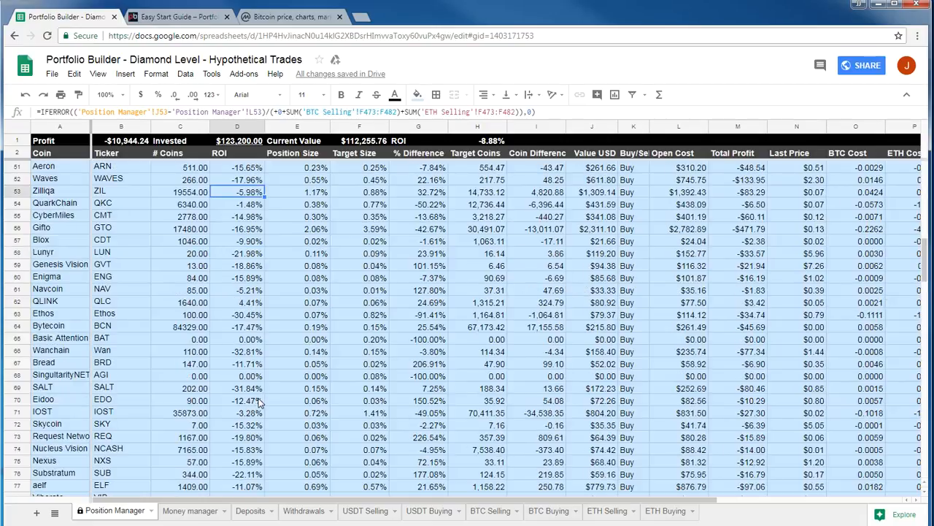
scroll(253, 438, "down", 7)
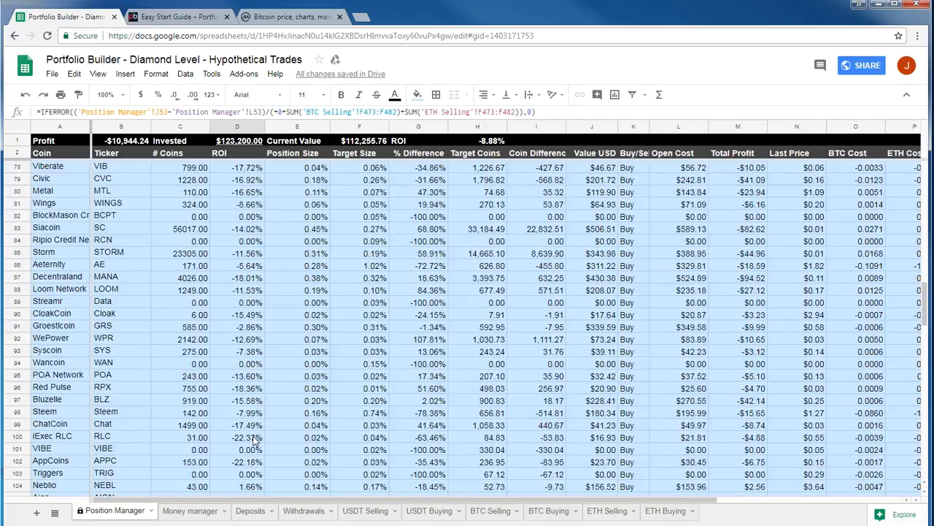
scroll(253, 440, "down", 9)
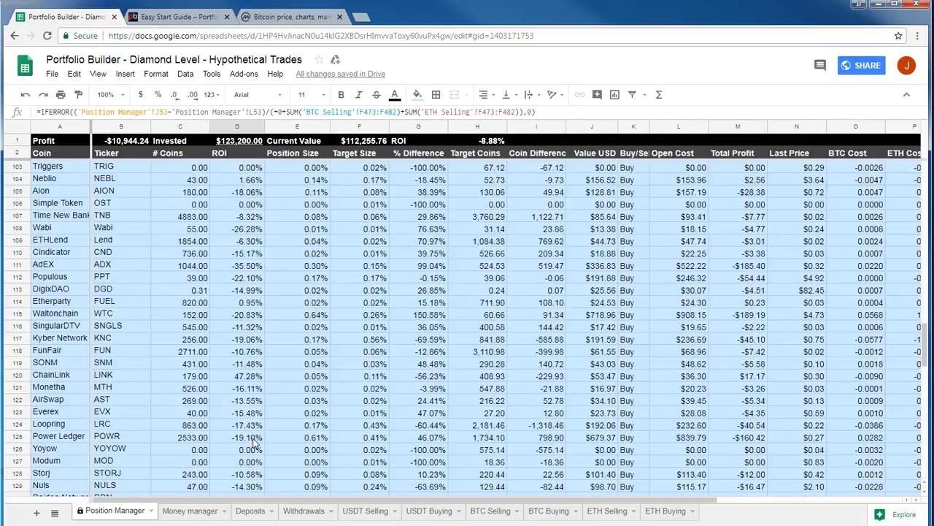
scroll(257, 443, "down", 7)
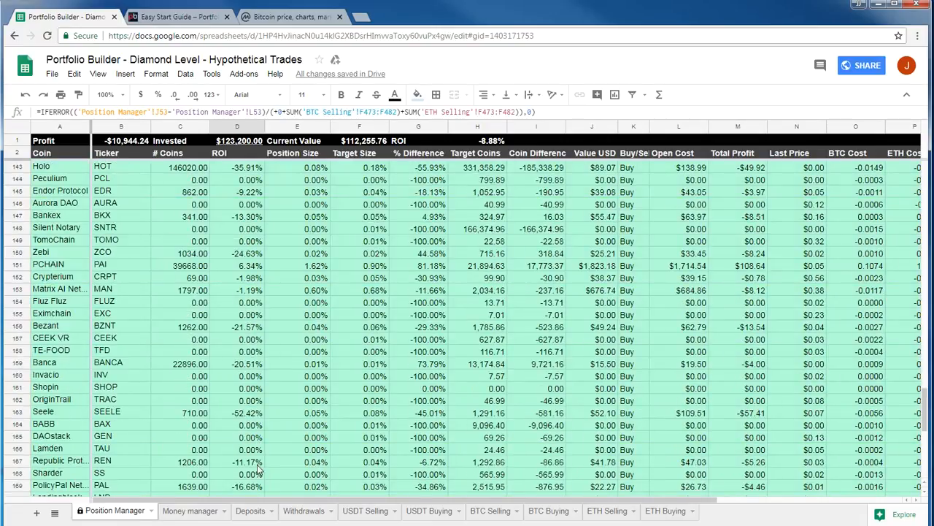
Examine Seele's ROI and the other green-group coins, and go back up through the list to the yellow group.
left_click(257, 413)
scroll(264, 440, "down", 2)
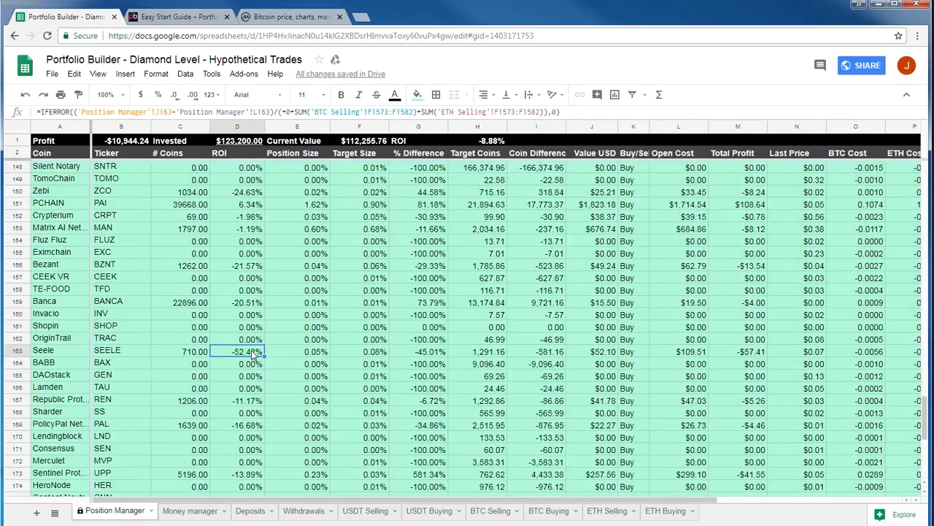
scroll(269, 409, "down", 4)
scroll(275, 426, "down", 4)
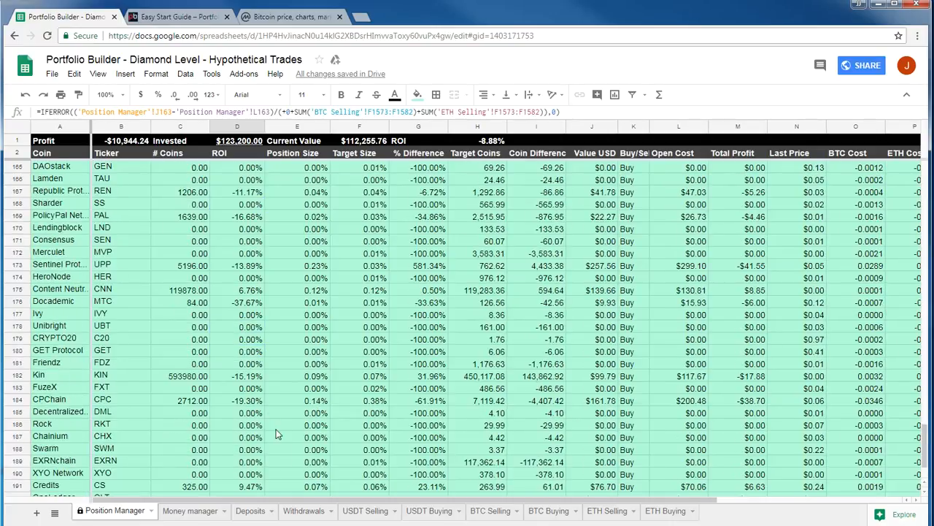
scroll(277, 440, "up", 20)
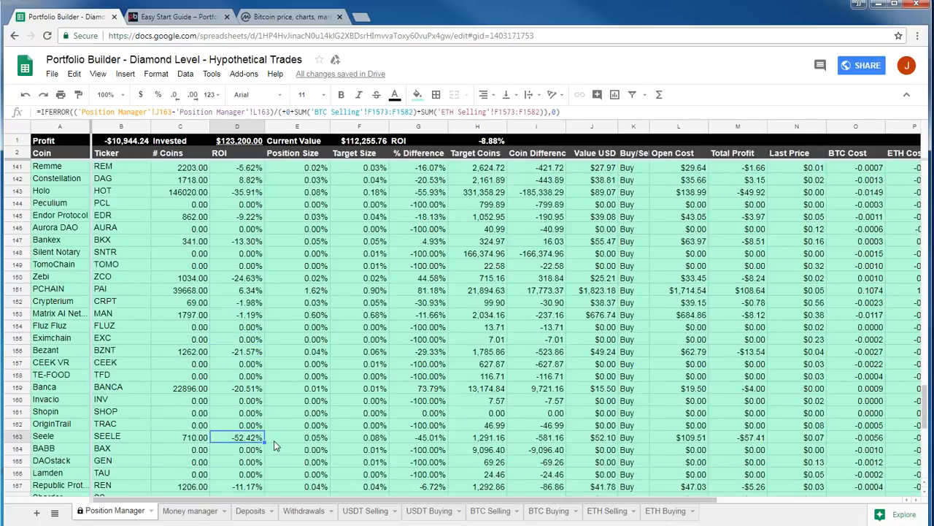
scroll(267, 447, "up", 17)
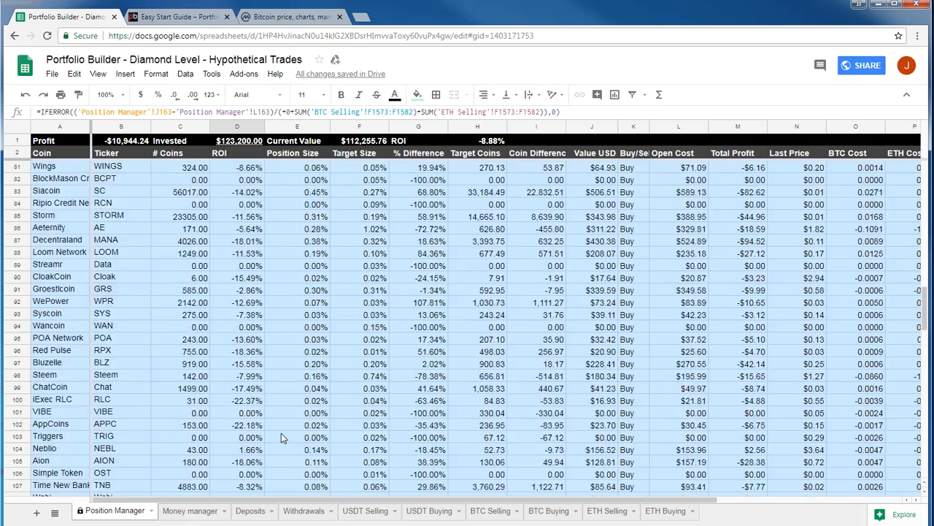
scroll(278, 436, "up", 12)
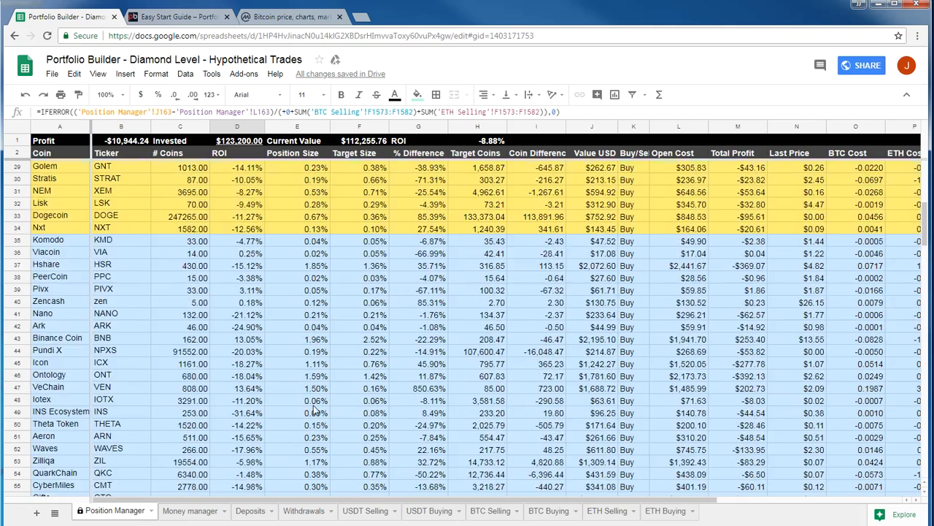
Switch to the Money manager sheet and inspect the % Difference values of Ethereum, Bitcoin and Cardano.
scroll(309, 413, "up", 4)
left_click(183, 509)
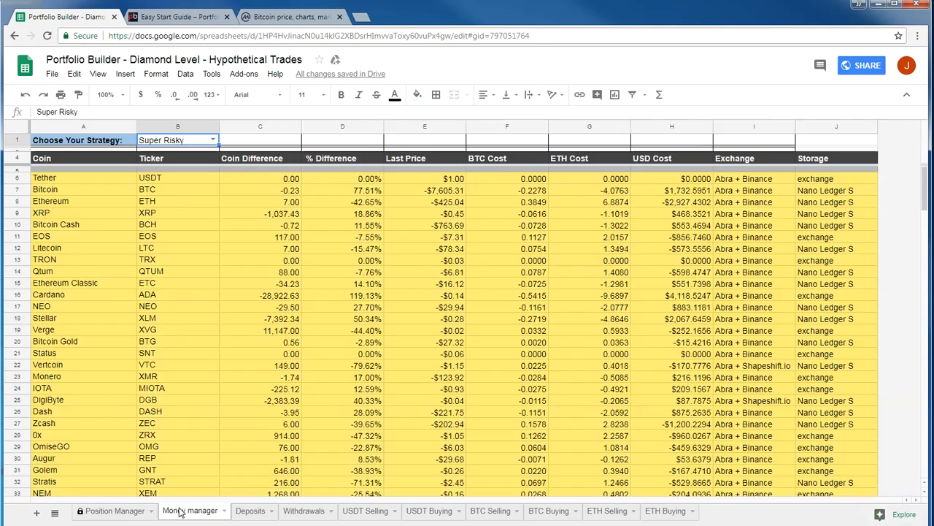
left_click(292, 346)
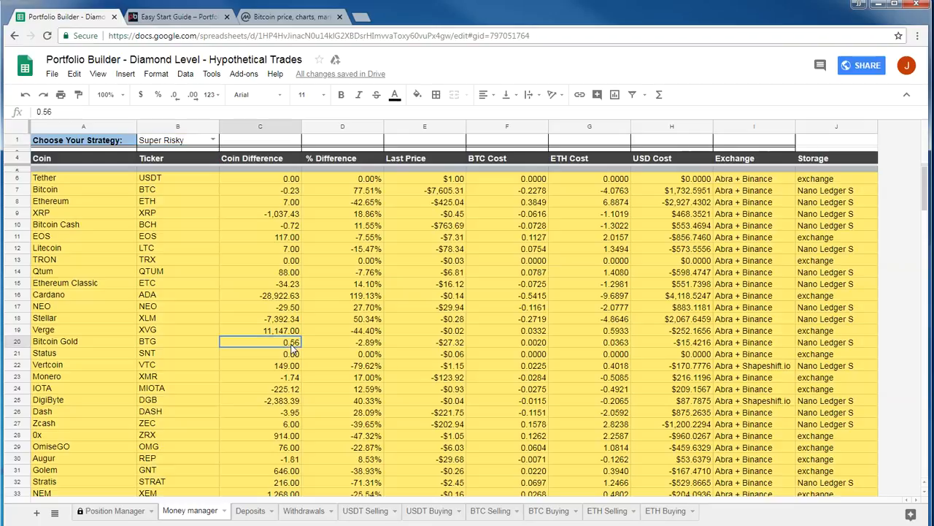
left_click(342, 202)
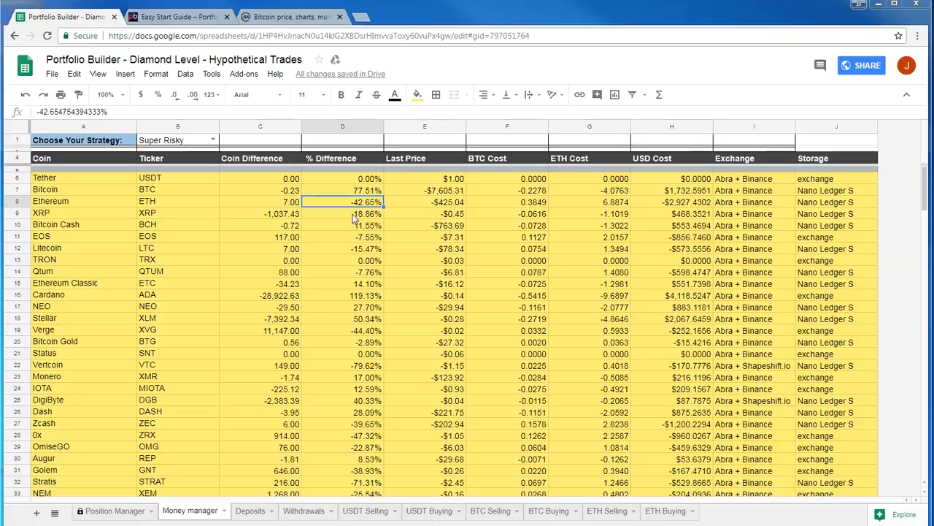
left_click(362, 191)
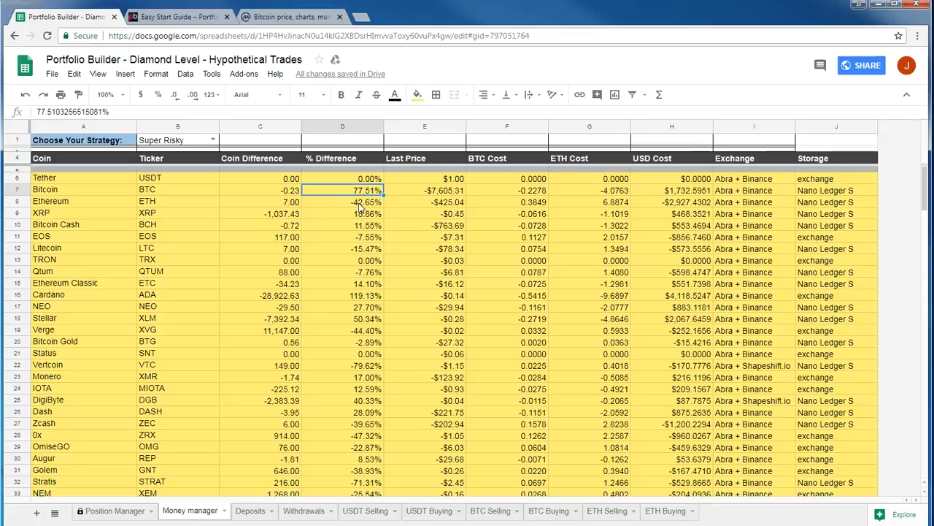
left_click(360, 206)
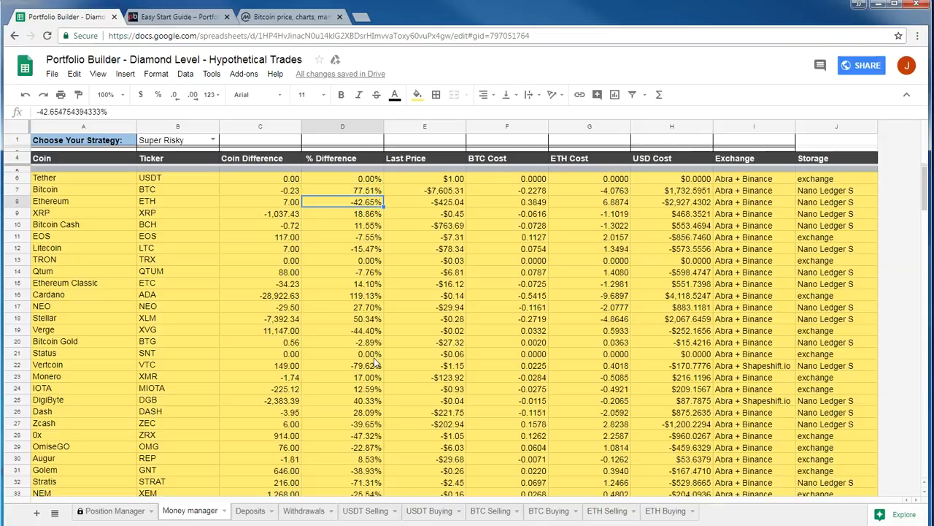
left_click(371, 298)
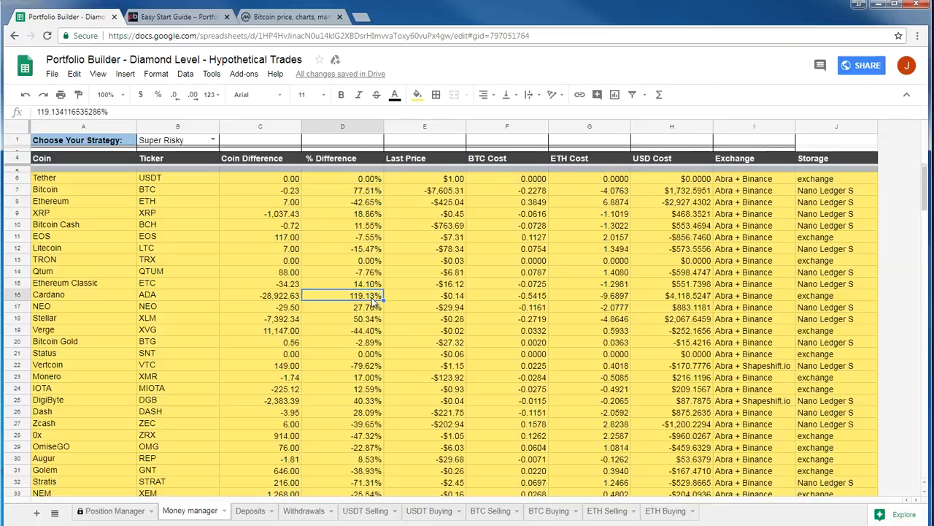
Examine the % Difference column from the yellow group into the blue group, including Vertcoin, Stratis, Zencash and VeChain.
scroll(366, 349, "down", 3)
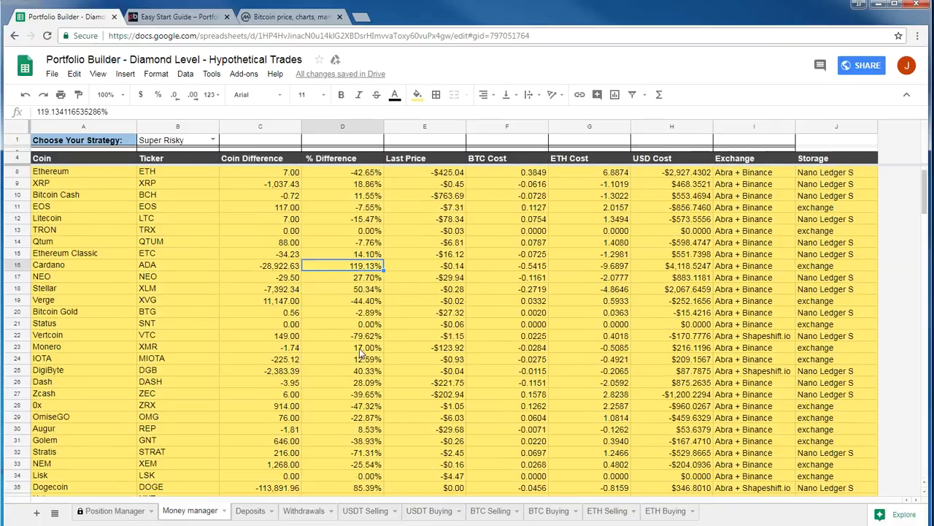
scroll(364, 352, "down", 1)
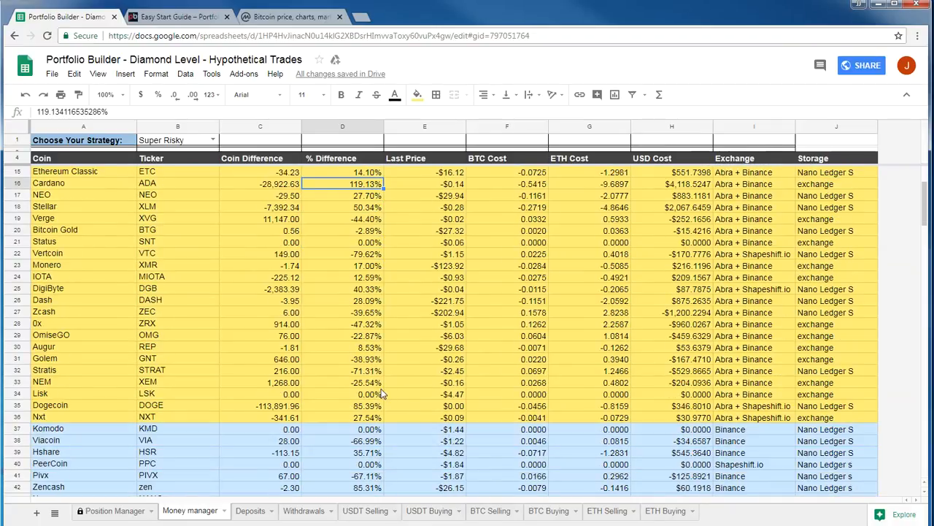
scroll(372, 383, "down", 1)
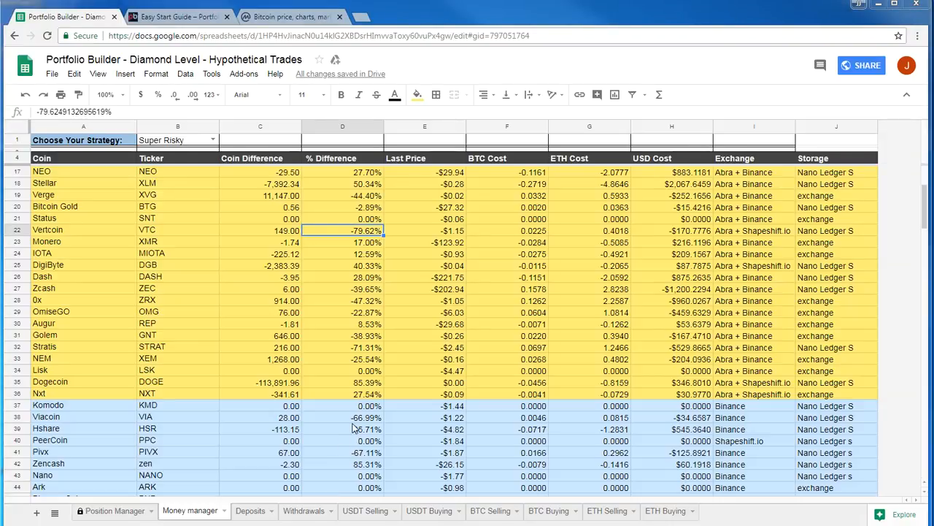
left_click(356, 349)
scroll(362, 343, "down", 3)
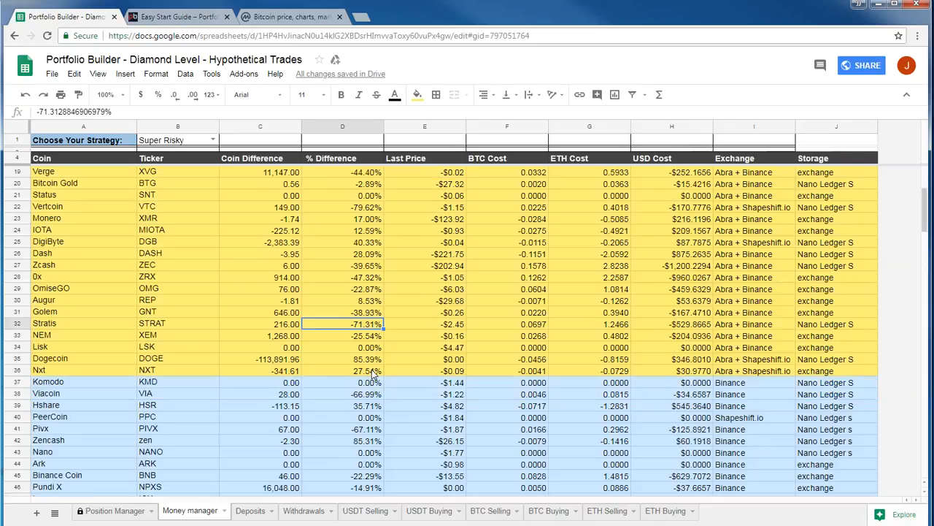
left_click(368, 382)
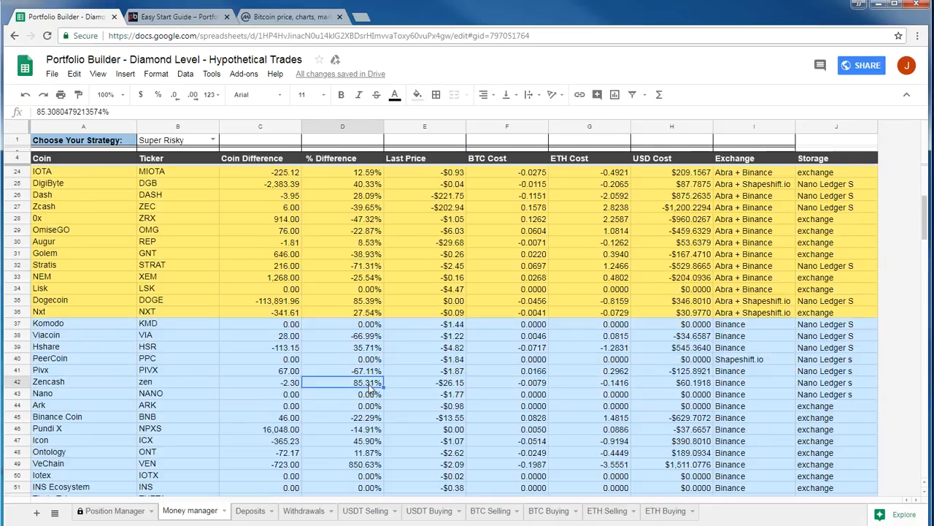
left_click(373, 464)
scroll(373, 468, "down", 2)
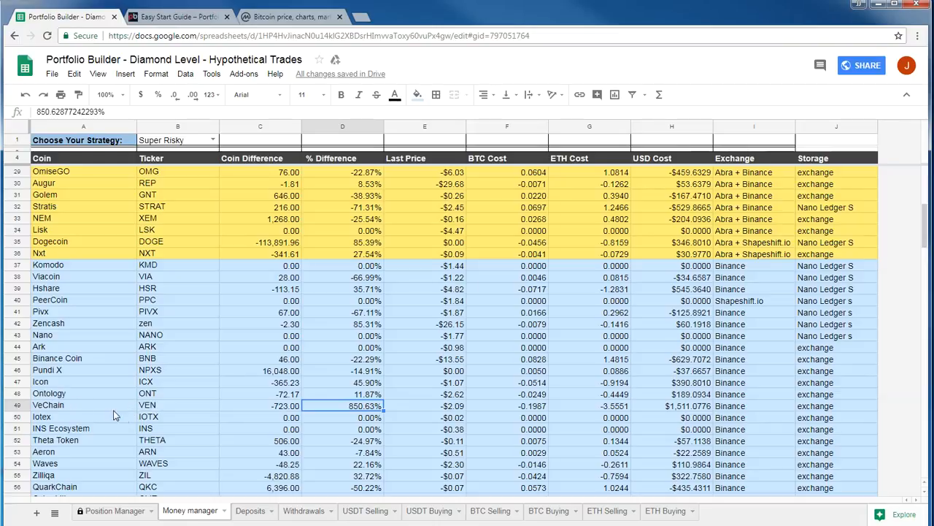
Examine the % Difference of further blue-group coins, including Genesis Vision, Bread and Request Network.
scroll(343, 438, "down", 5)
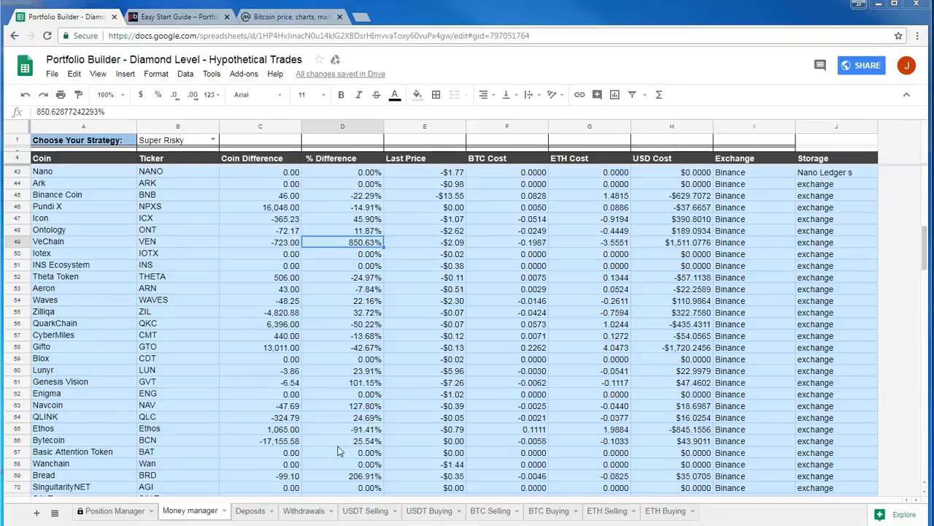
left_click(356, 386)
scroll(358, 387, "down", 2)
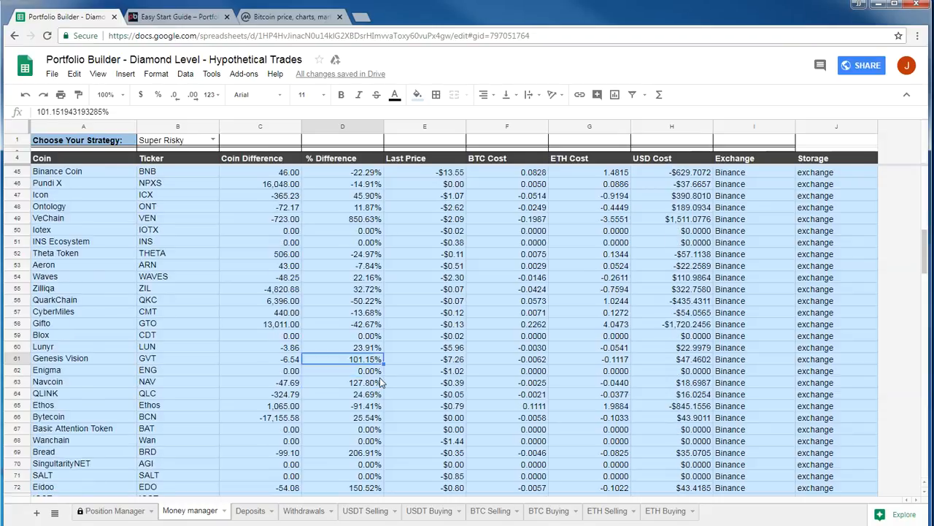
left_click(341, 420)
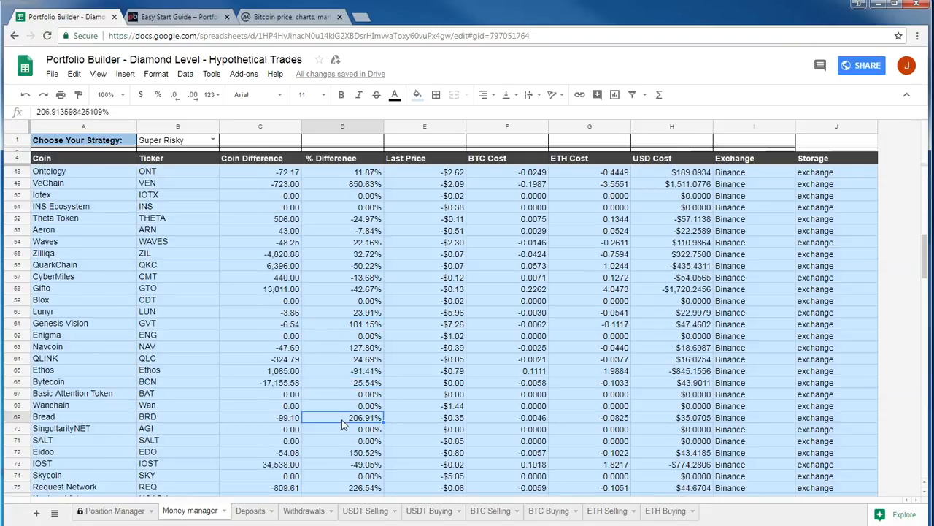
scroll(343, 423, "down", 2)
left_click(349, 429)
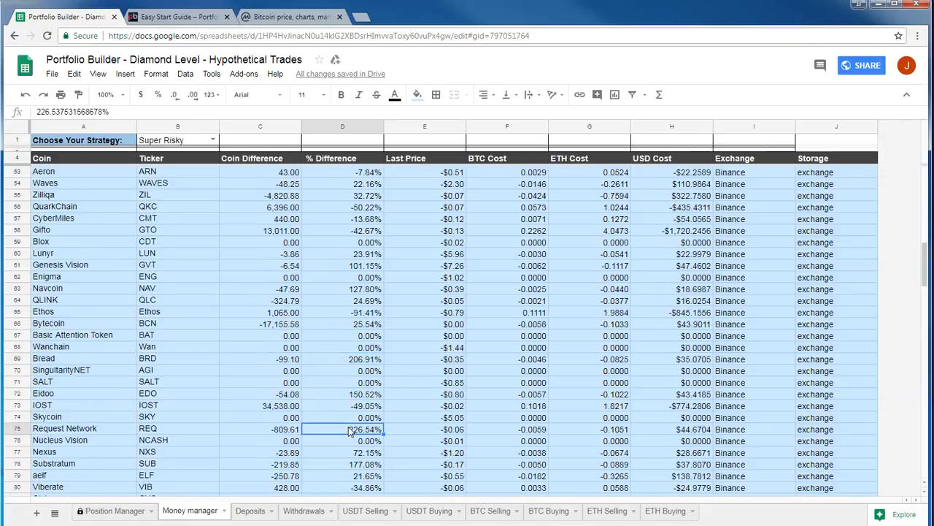
scroll(350, 431, "down", 2)
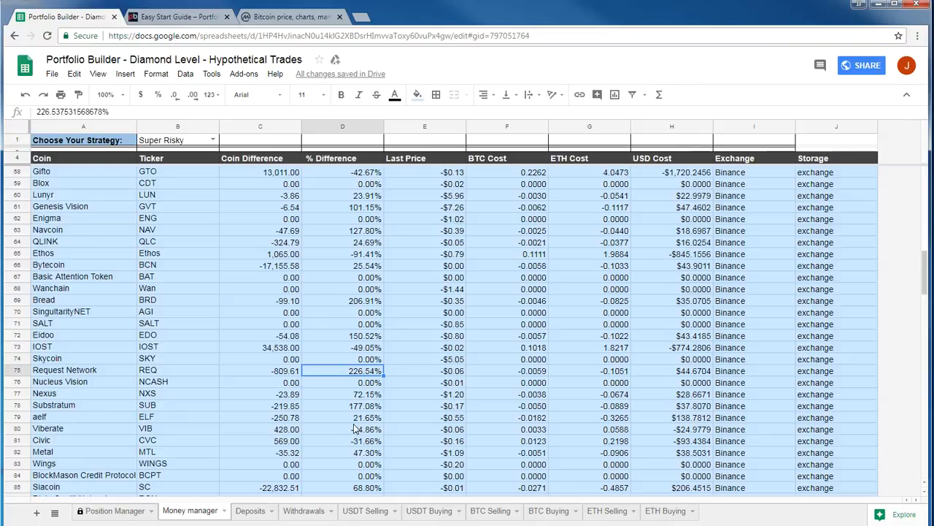
Compare the % Difference values of VIBE and Triggers further down the blue group.
scroll(350, 433, "down", 6)
scroll(453, 418, "down", 6)
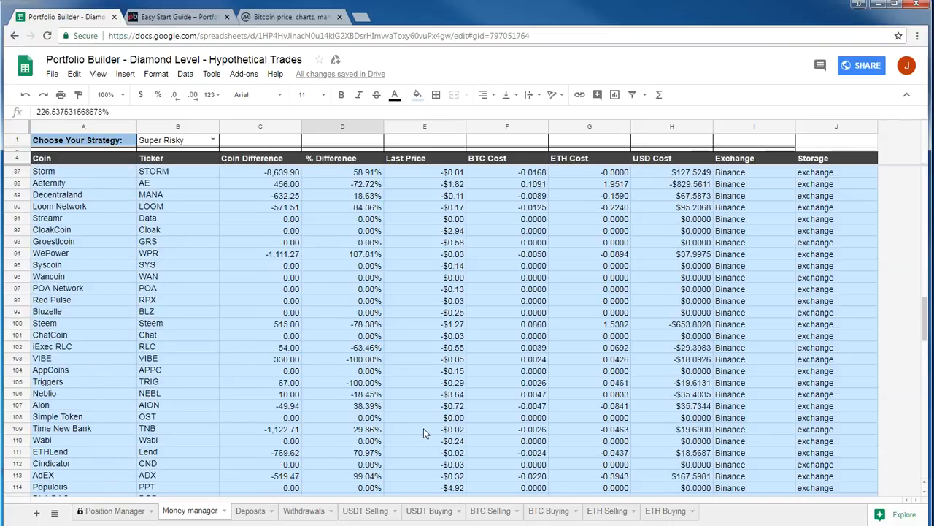
scroll(423, 432, "down", 2)
left_click(371, 324)
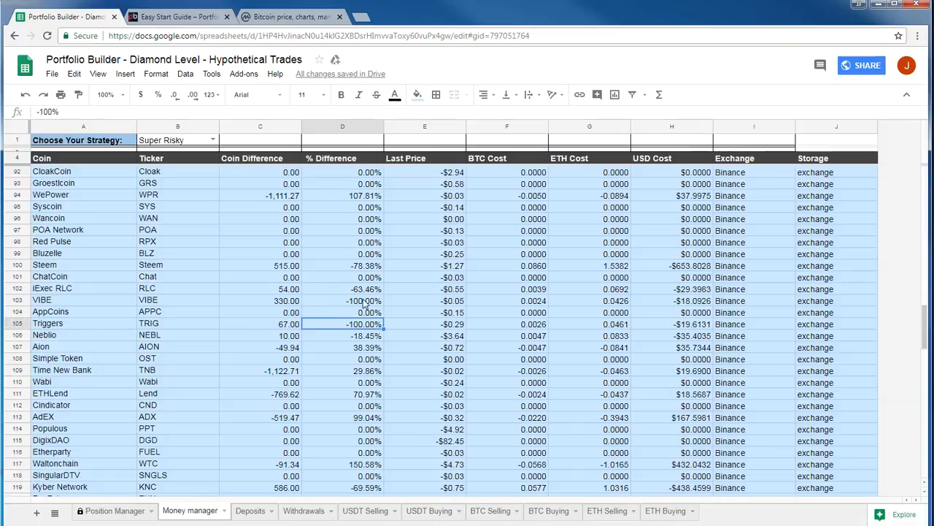
left_click(363, 302)
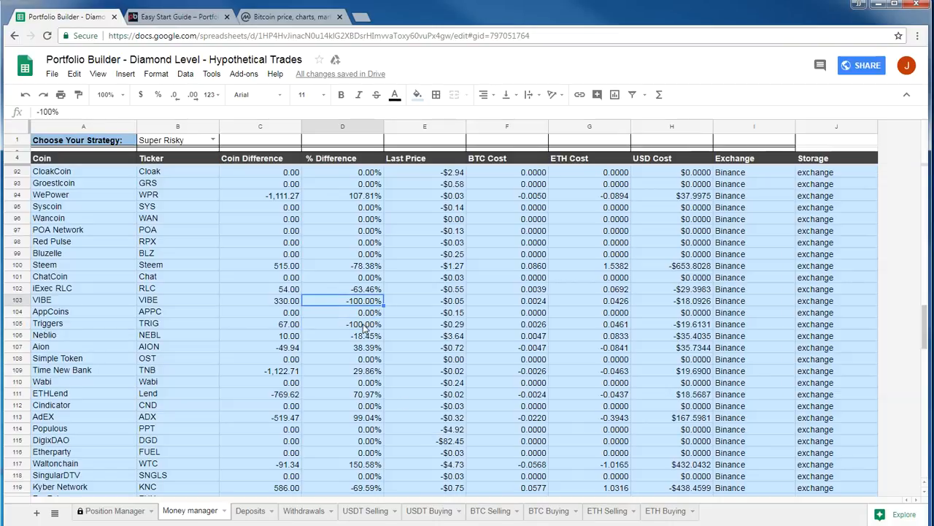
left_click(364, 327)
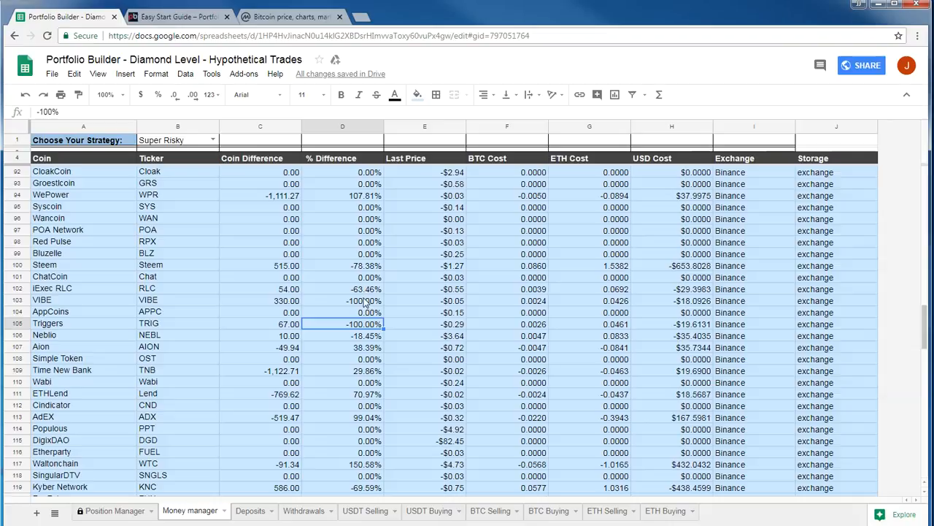
left_click(365, 302)
left_click(362, 326)
Examine the % Difference column through the rest of the blue group and into the green group, including Sentinel Protocol.
scroll(348, 349, "down", 3)
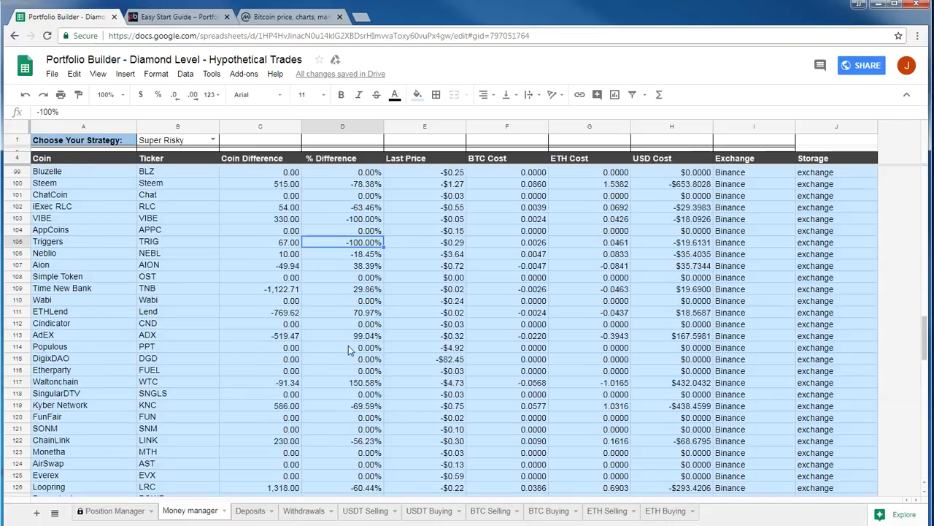
scroll(348, 348, "down", 5)
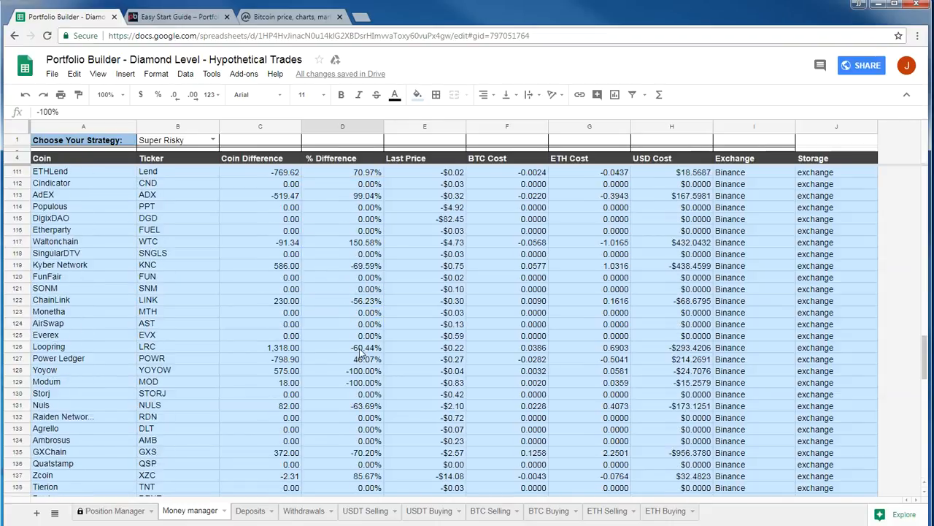
scroll(376, 398, "down", 7)
scroll(379, 412, "down", 4)
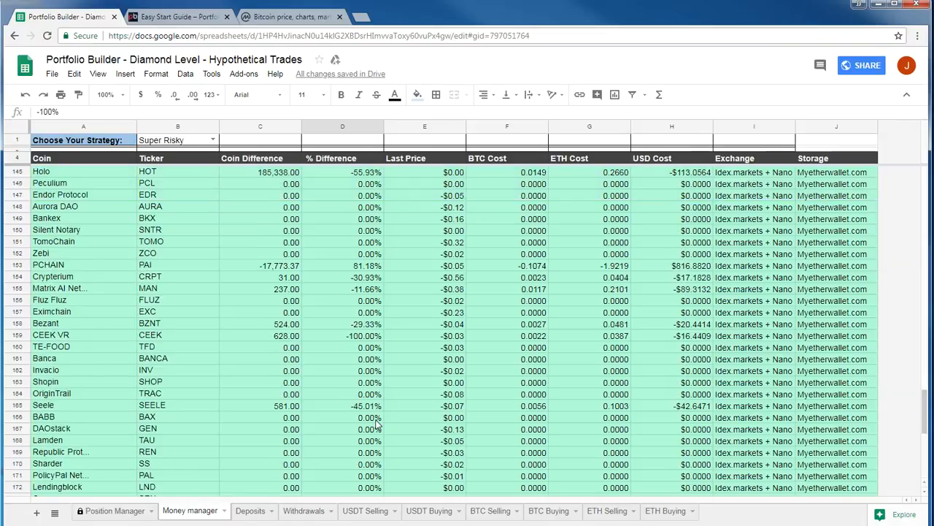
scroll(376, 424, "down", 3)
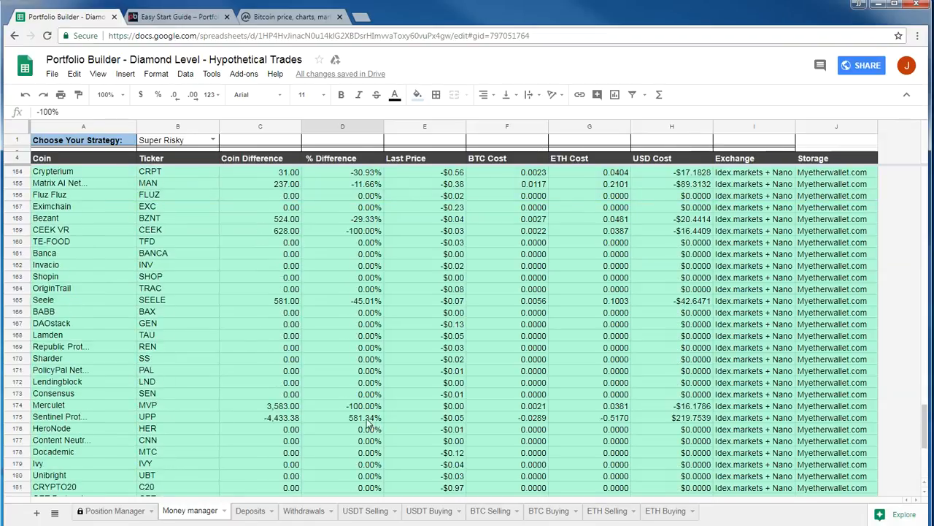
left_click(366, 420)
scroll(366, 420, "down", 3)
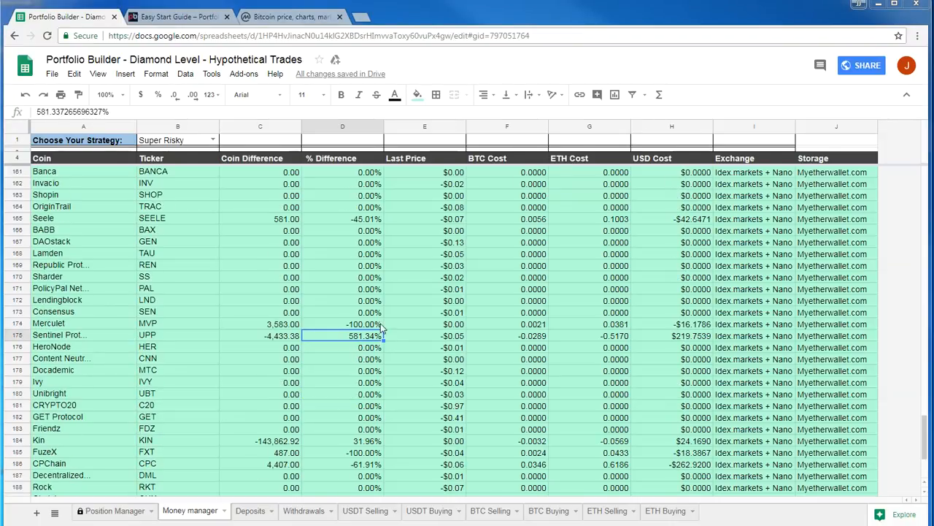
Go back to the first coins in the list and inspect the USD Cost of Bitcoin and Ethereum.
left_click(711, 313)
scroll(713, 339, "up", 12)
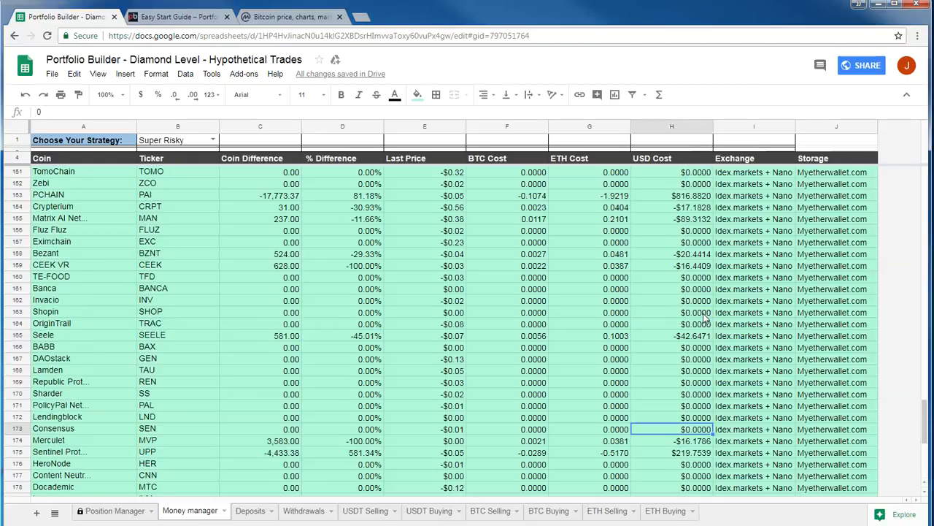
scroll(715, 353, "up", 20)
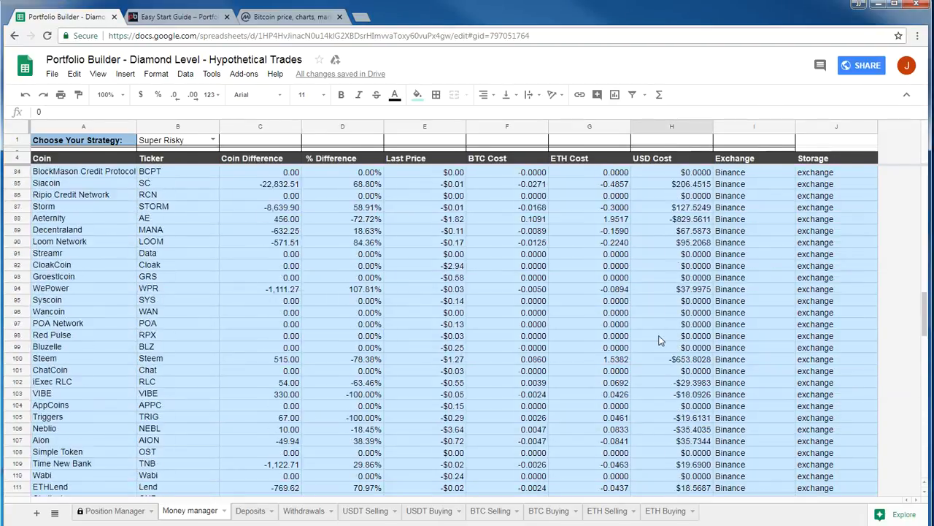
scroll(744, 310, "up", 8)
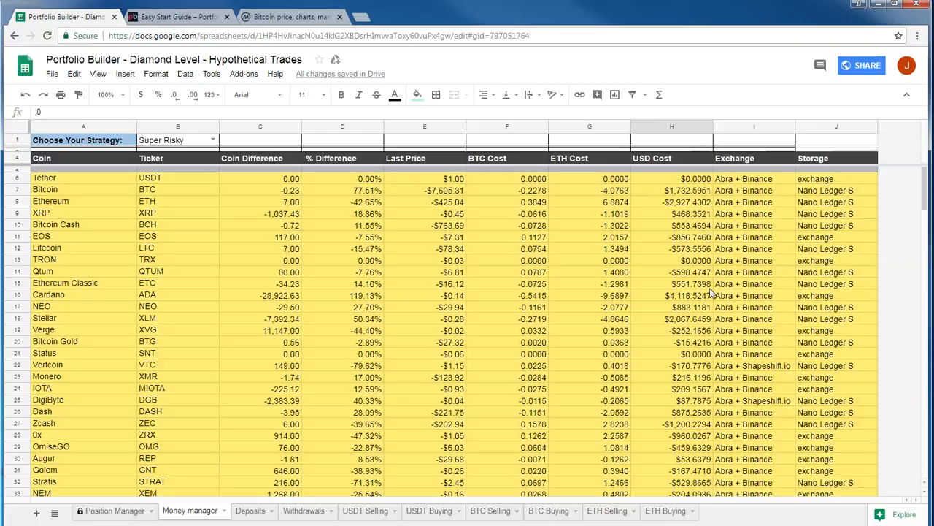
left_click(698, 202)
left_click(675, 192)
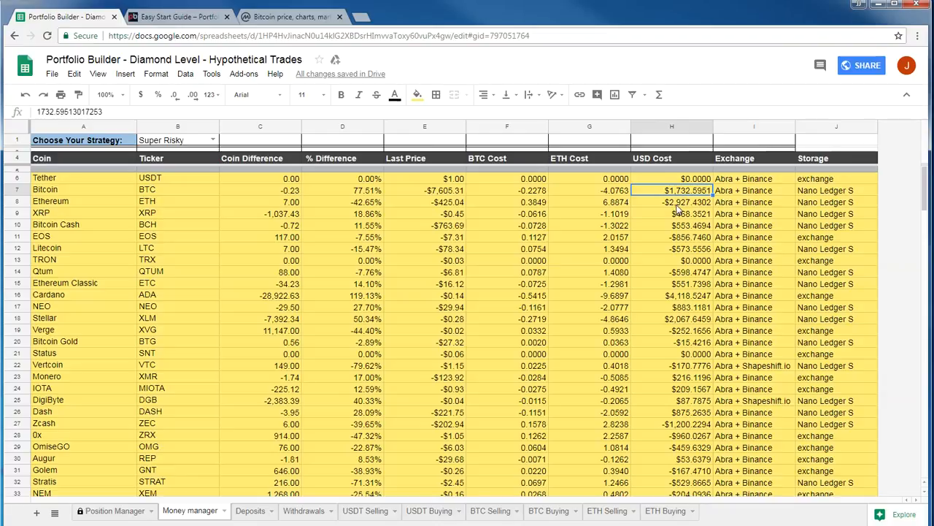
left_click(677, 204)
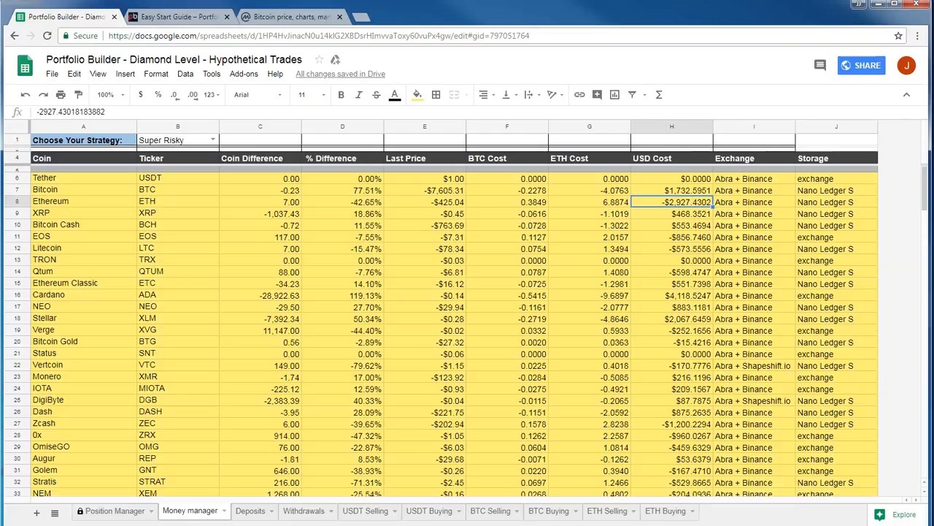
Examine the USD Cost column from NEM in the yellow group down through the blue group.
scroll(710, 341, "down", 5)
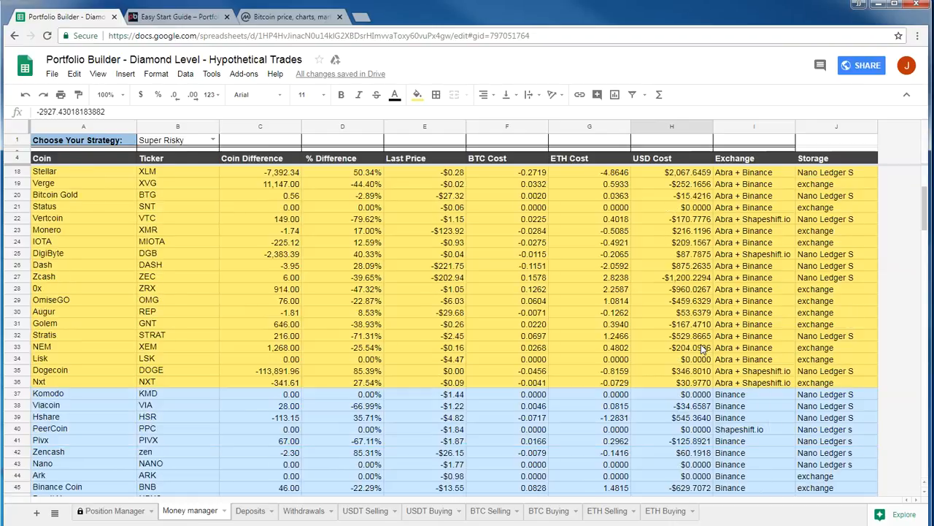
left_click(699, 348)
scroll(699, 350, "down", 2)
scroll(701, 349, "down", 3)
left_click(702, 340)
scroll(705, 345, "down", 2)
scroll(707, 346, "down", 6)
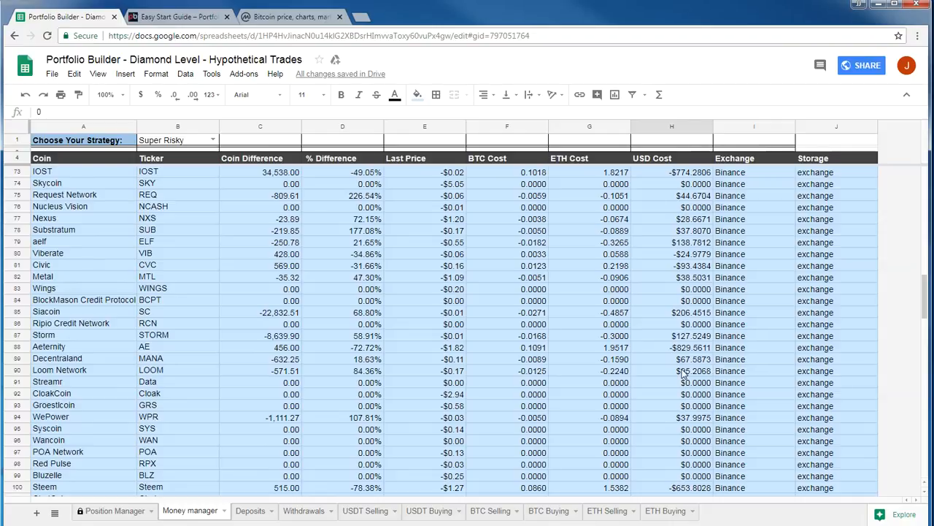
scroll(679, 369, "down", 2)
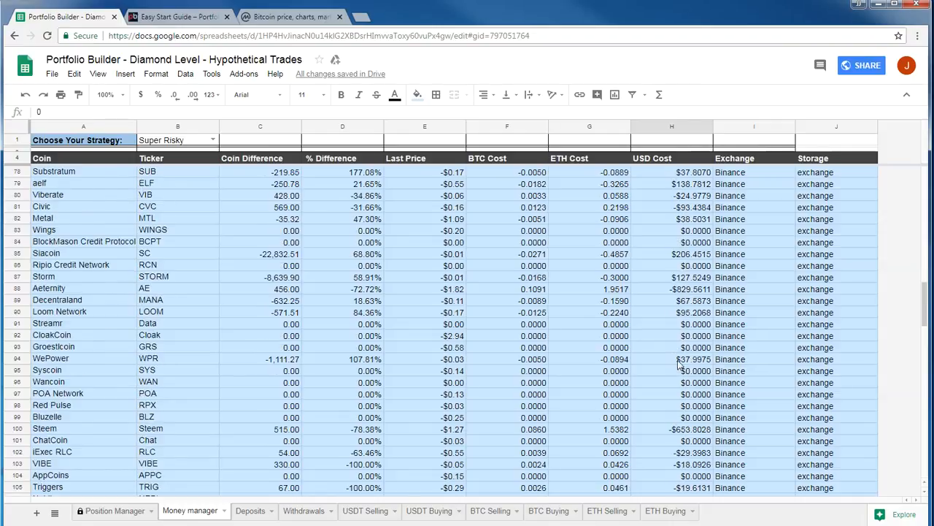
scroll(679, 362, "down", 10)
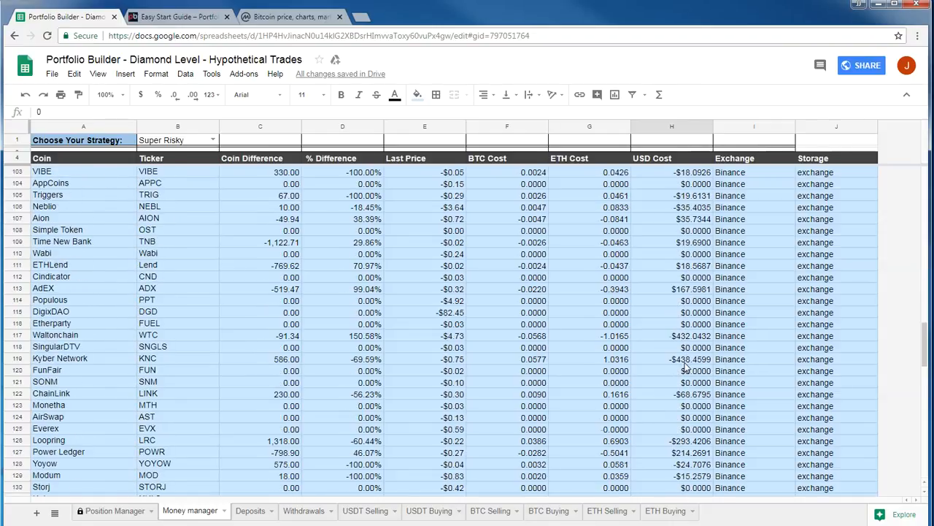
Examine the USD Cost column from the blue group down to the end of the green group, including Atonomi.
scroll(684, 367, "down", 5)
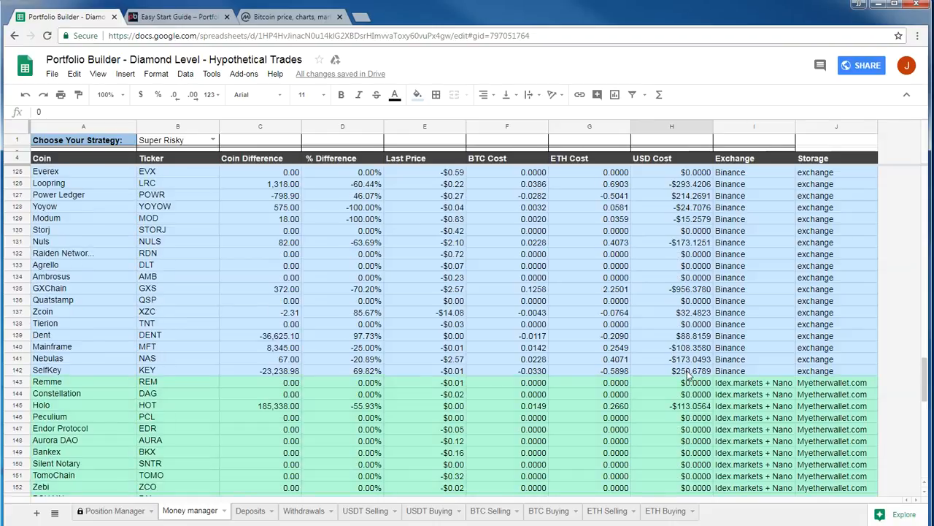
scroll(686, 374, "down", 10)
scroll(679, 395, "down", 6)
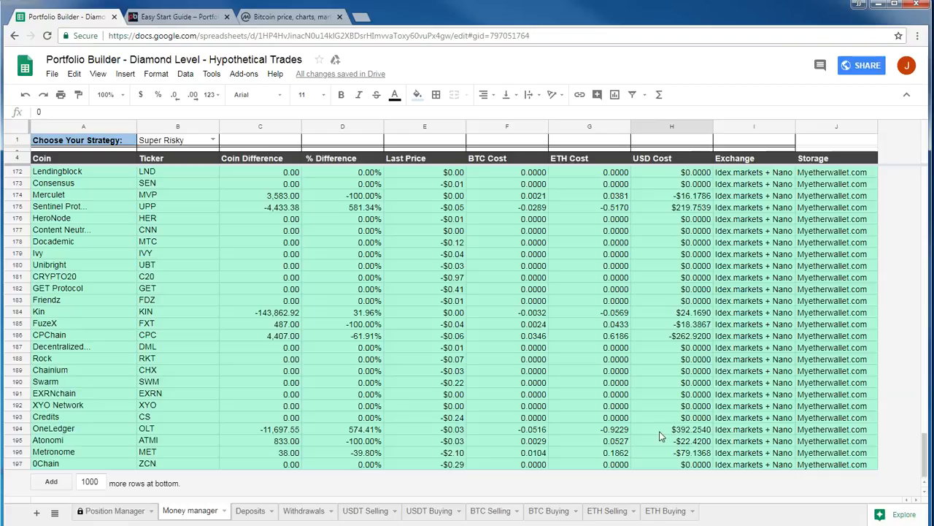
left_click(661, 436)
Go back up the green group and inspect PCHAIN's USD Cost and its whole row.
scroll(668, 416, "up", 12)
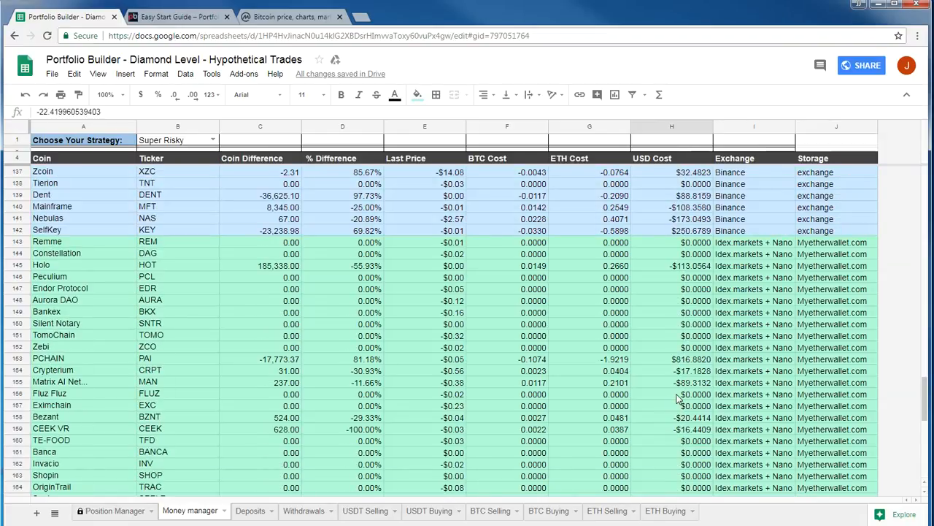
left_click(690, 361)
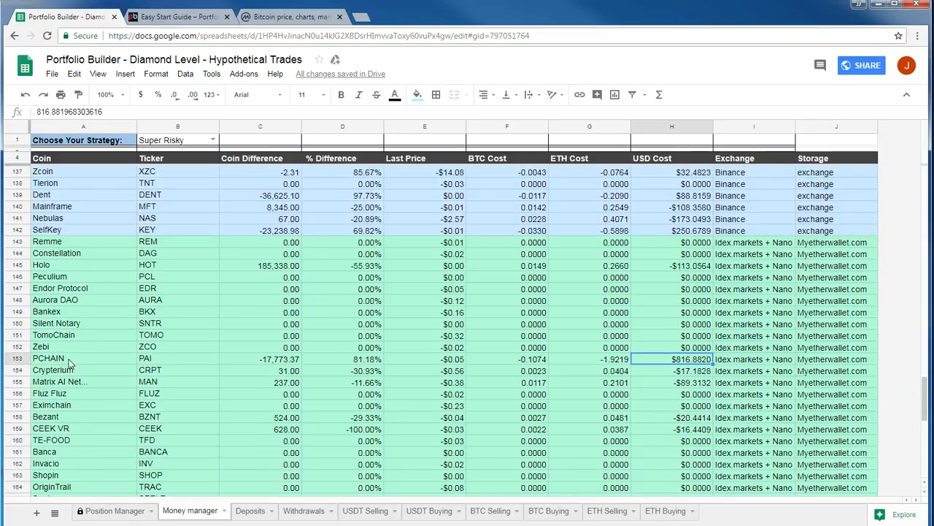
left_click(15, 357)
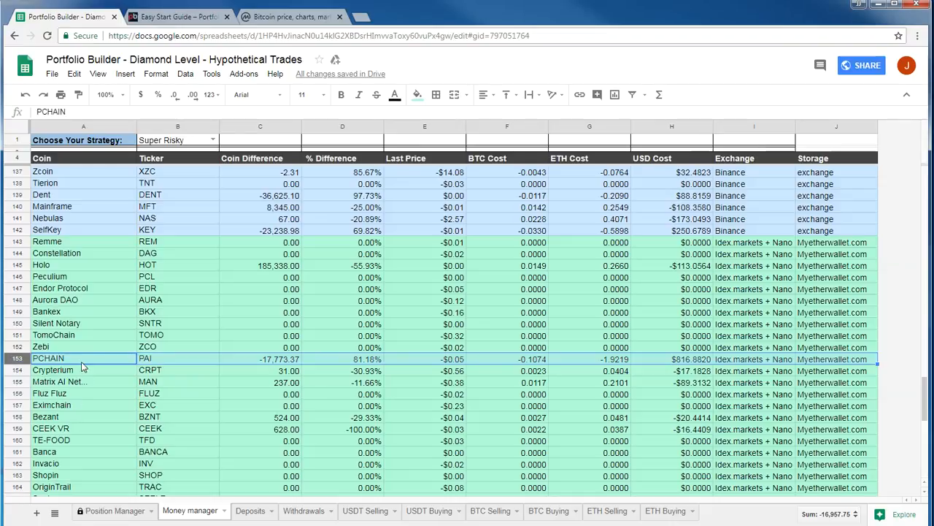
left_click(690, 361)
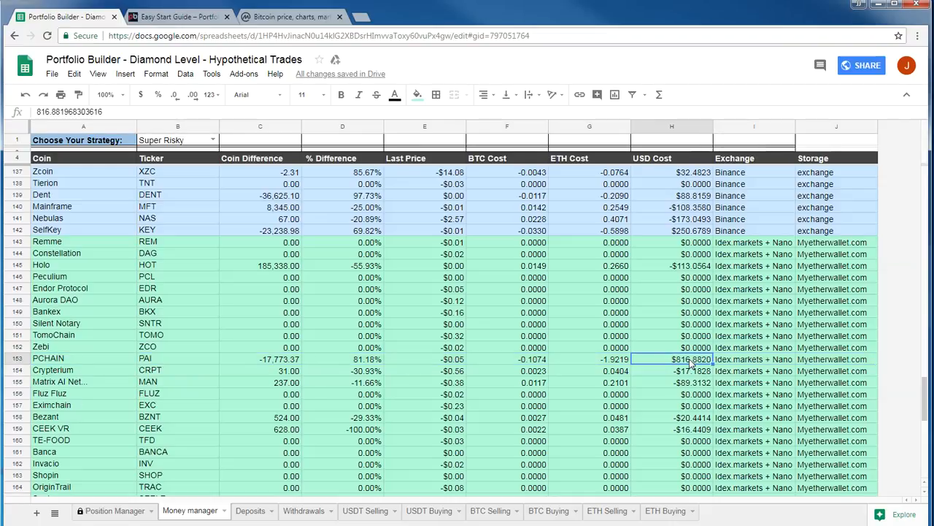
left_click(62, 362)
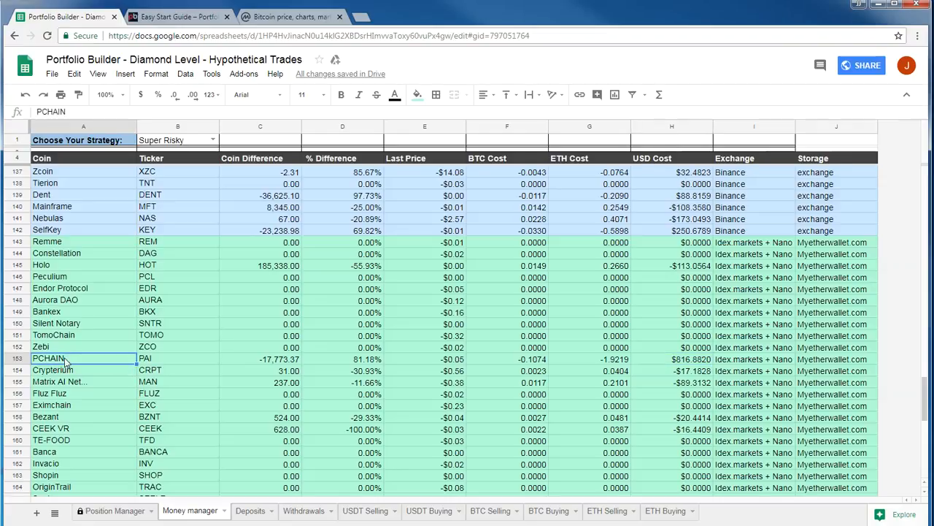
left_click(15, 359)
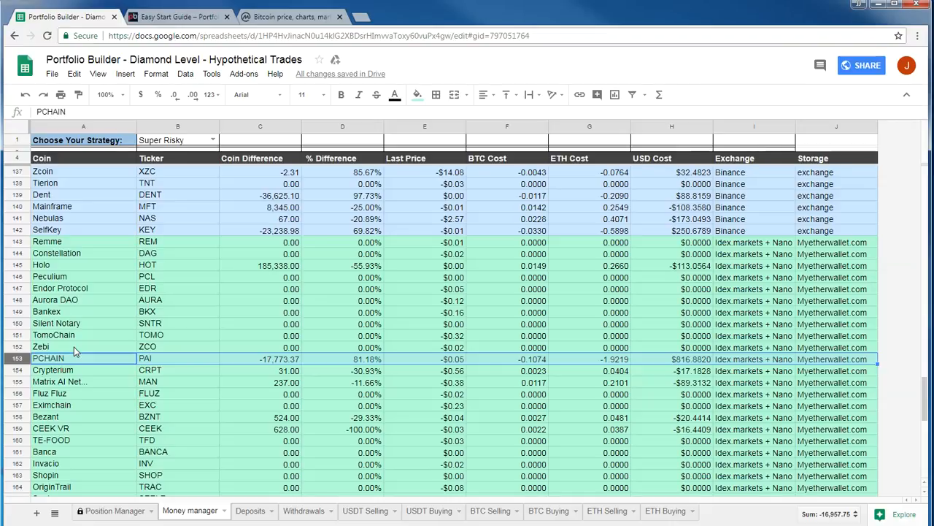
Scan the USD Cost column to the end of the green group and back through the blue group for other large amounts.
scroll(456, 343, "down", 8)
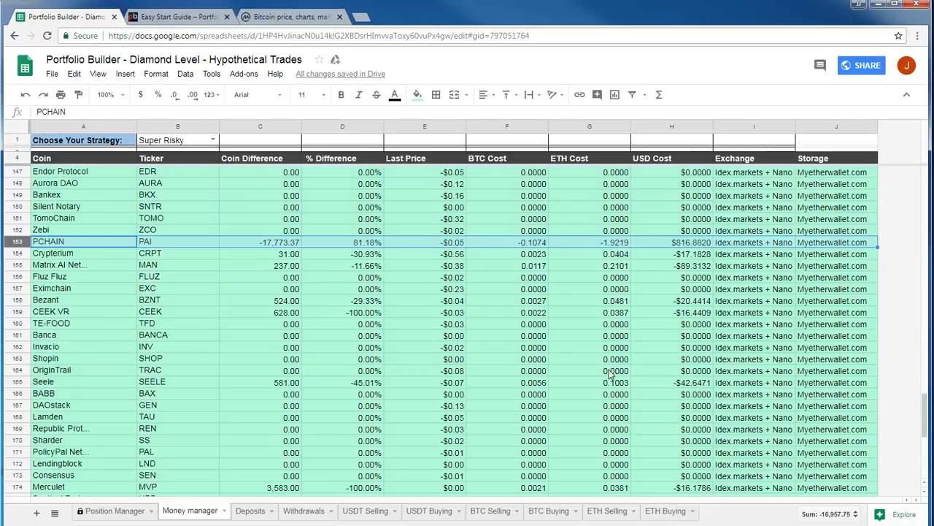
scroll(673, 369, "down", 4)
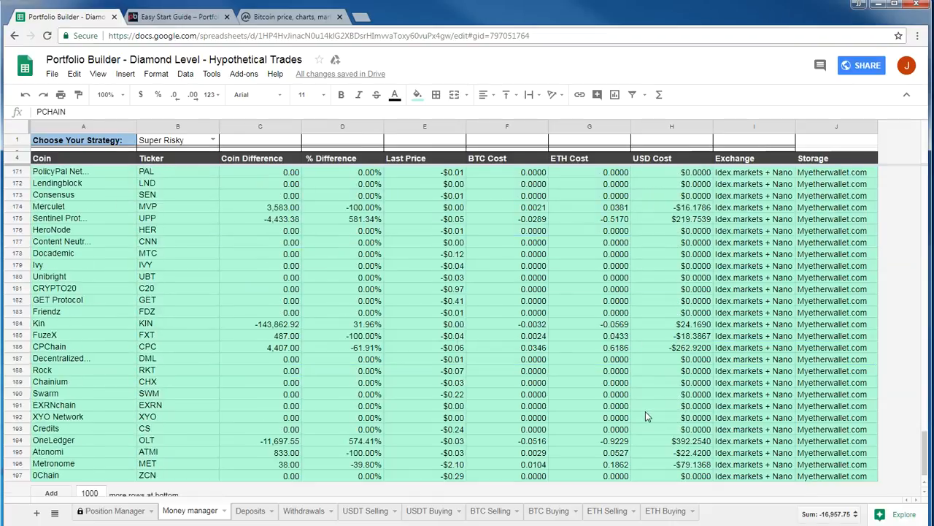
scroll(658, 417, "up", 13)
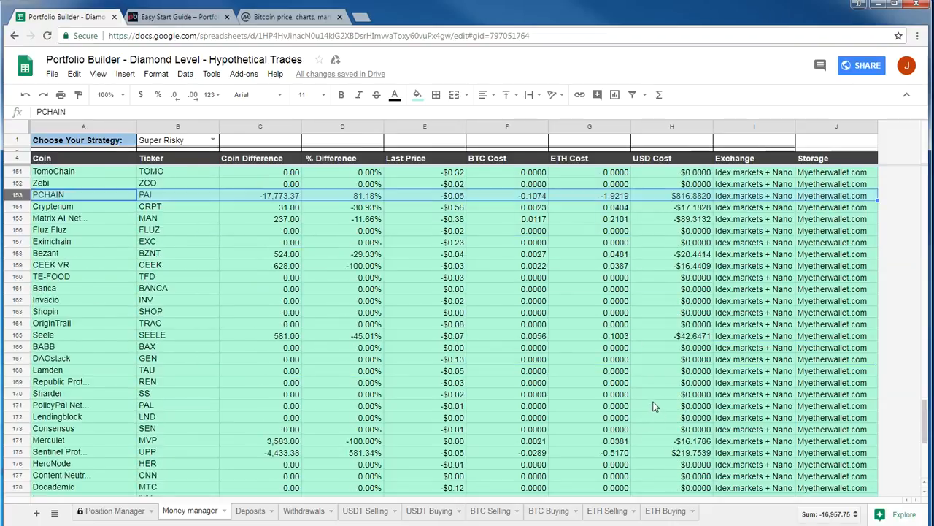
scroll(662, 411, "up", 8)
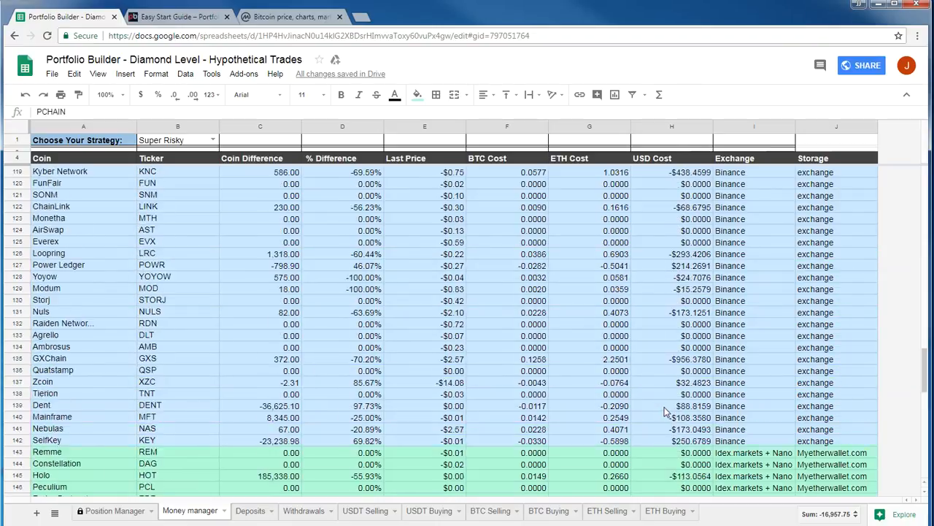
scroll(677, 412, "up", 10)
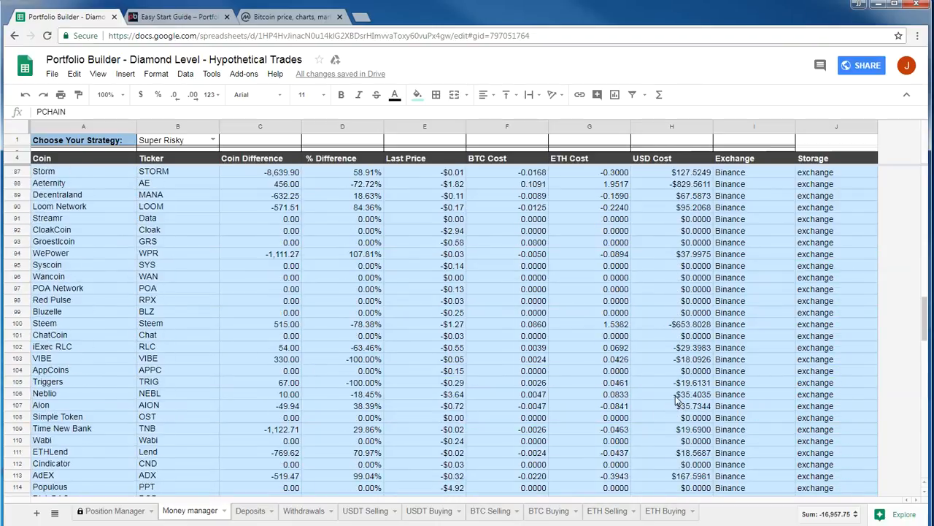
scroll(671, 394, "down", 8)
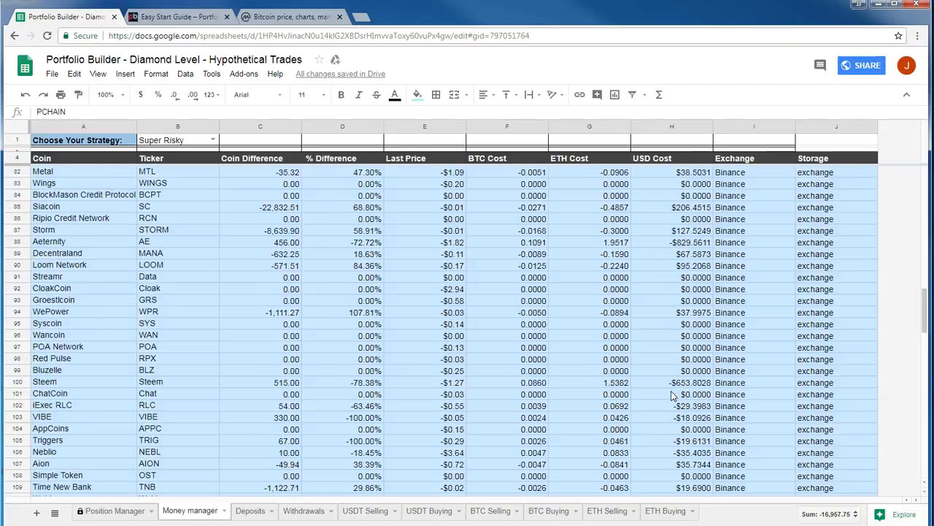
scroll(669, 394, "down", 6)
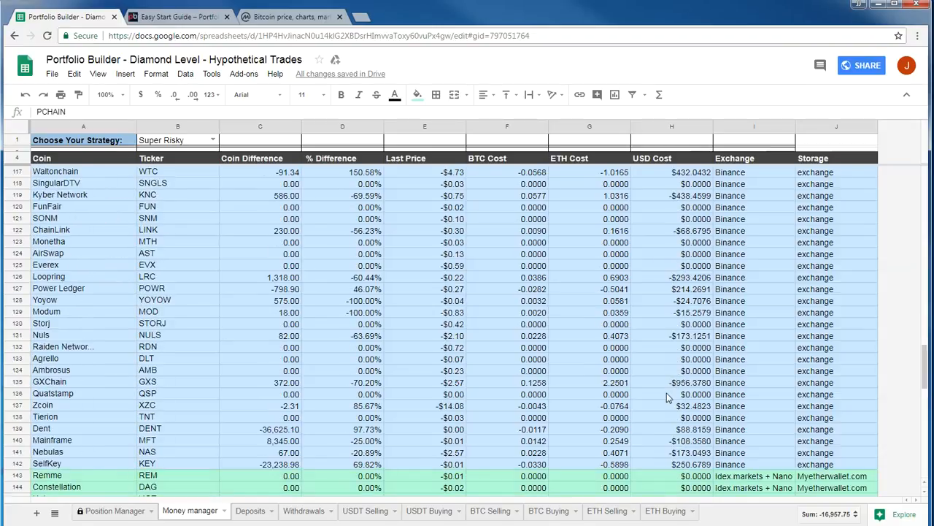
Inspect the USD Cost of Nebulas and GXChain and compare them with the coins higher in the blue group.
left_click(678, 454)
scroll(681, 445, "up", 1)
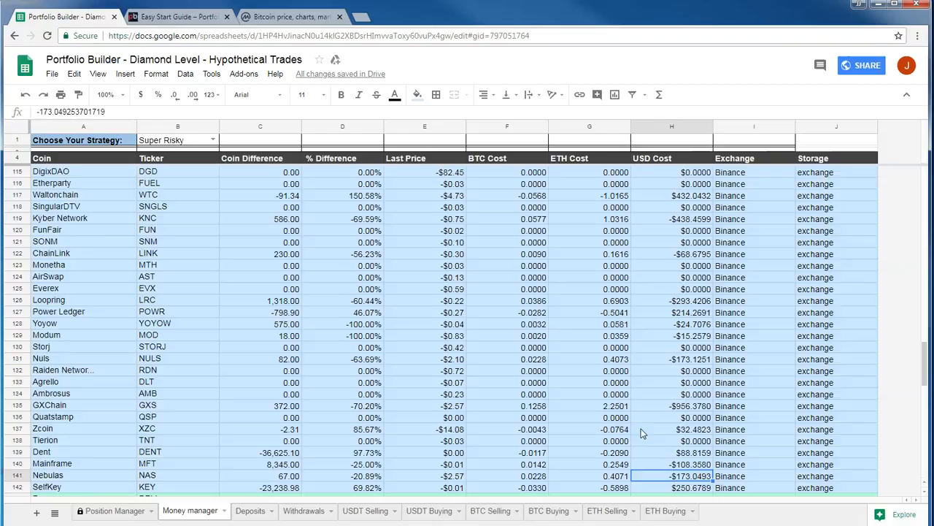
left_click(664, 405)
scroll(666, 406, "up", 2)
scroll(666, 405, "up", 10)
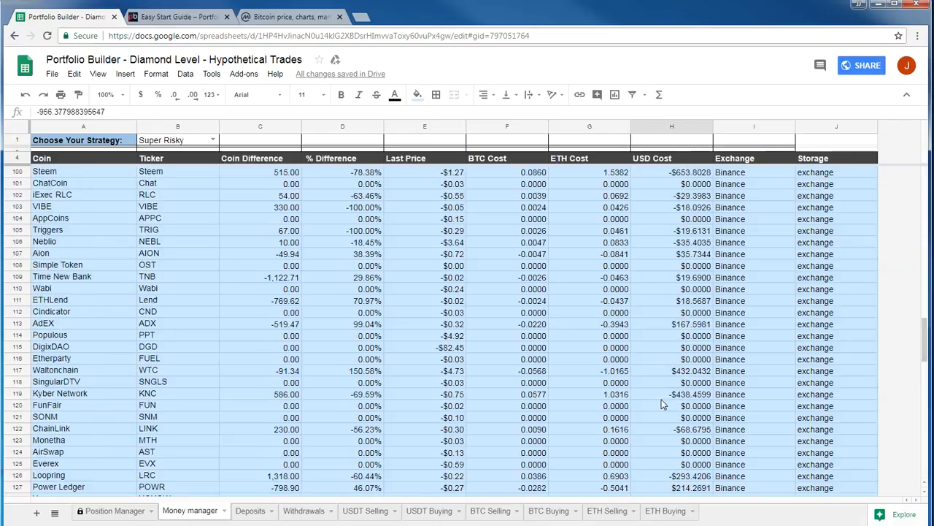
Make the entire GXChain row bold and check its USD Cost and % Difference.
scroll(504, 360, "down", 15)
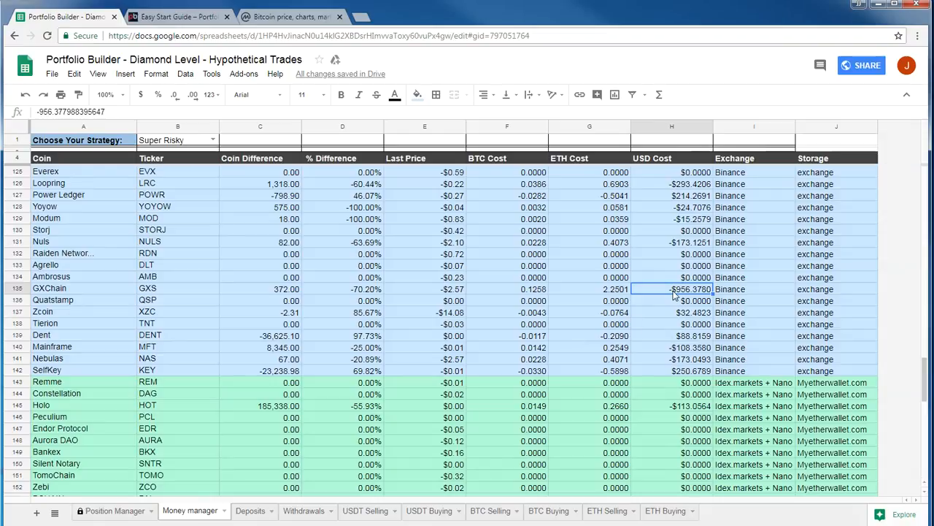
left_click(16, 289)
key("ctrl+b")
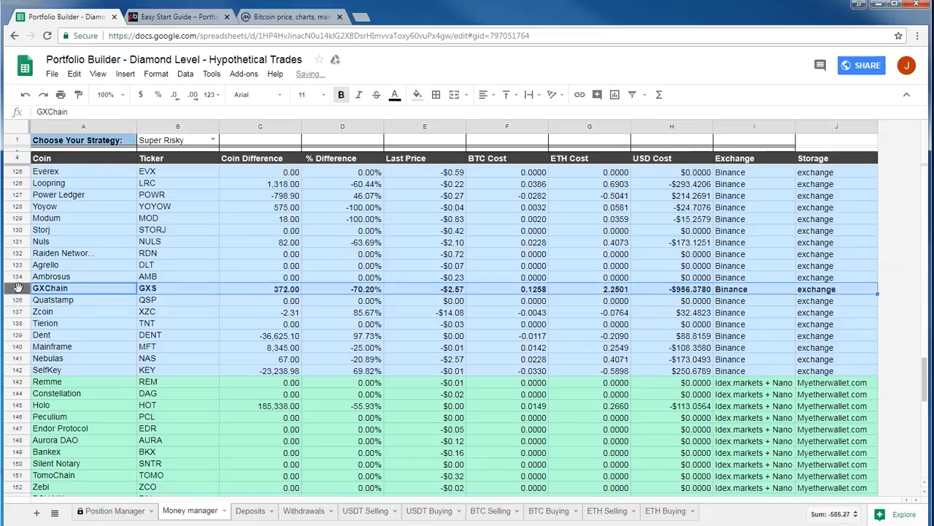
left_click(681, 291)
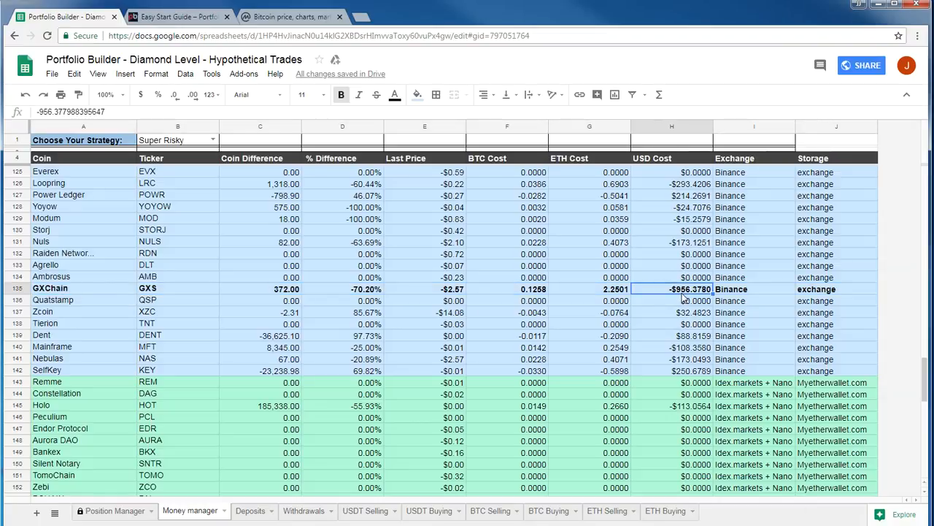
left_click(359, 290)
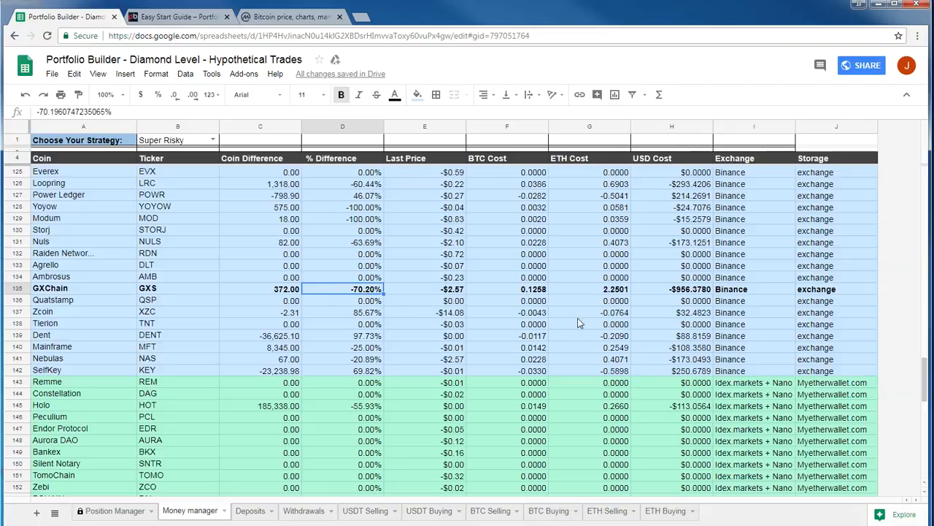
Make the entire PCHAIN row in the green group bold and check its % Difference and USD Cost.
scroll(675, 335, "down", 5)
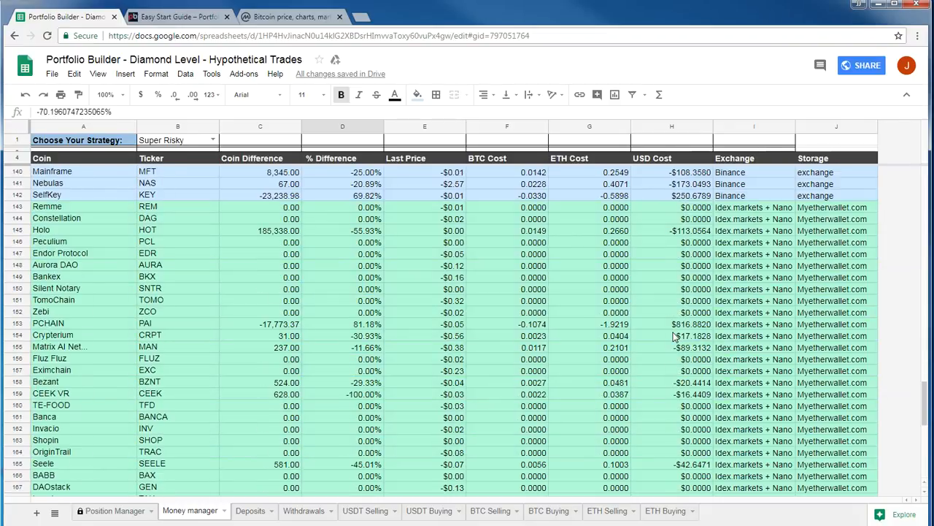
left_click(18, 323)
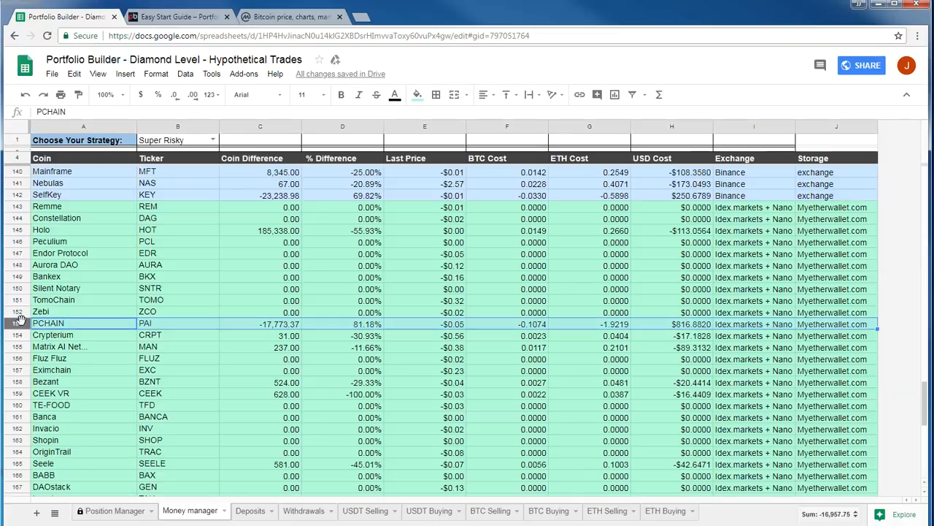
key("ctrl+b")
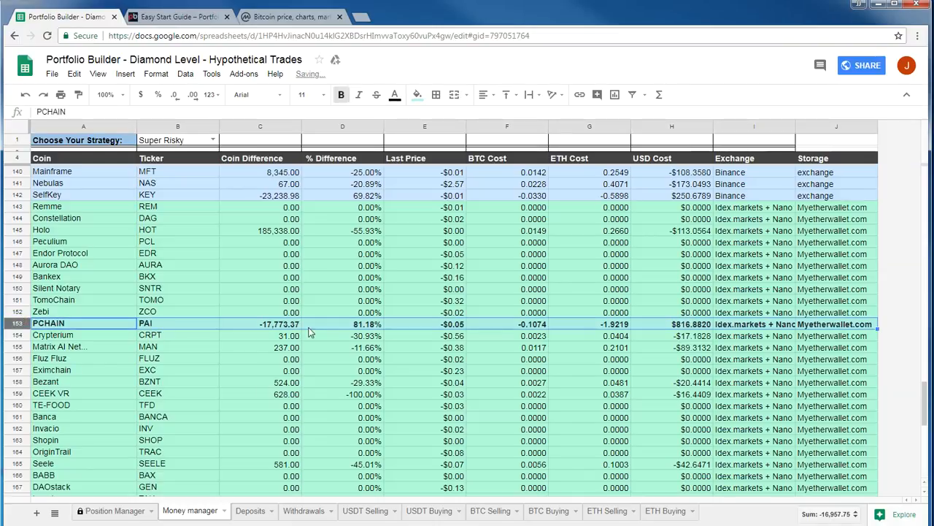
left_click(372, 374)
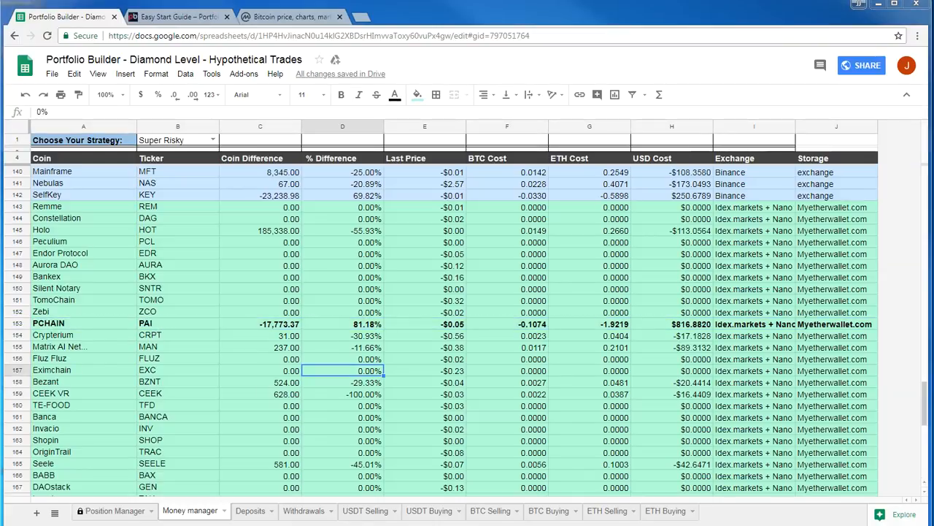
left_click(371, 328)
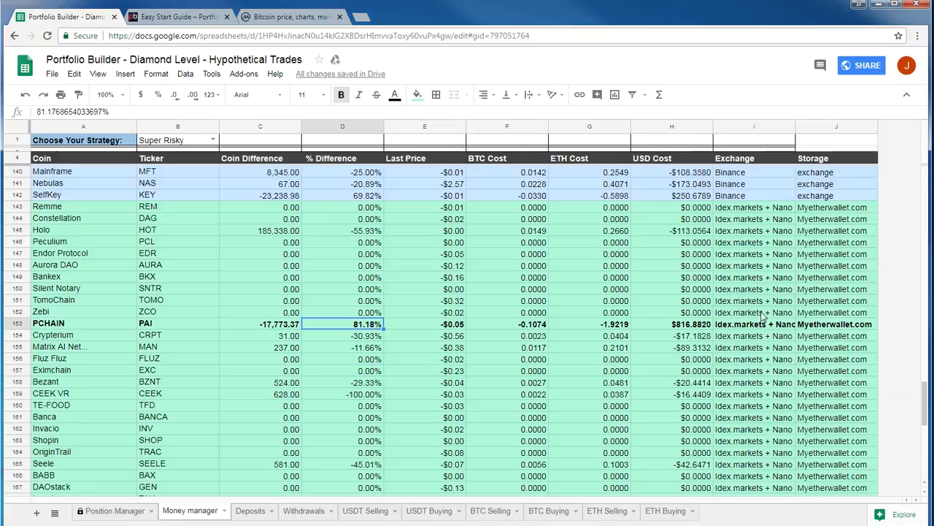
left_click(702, 328)
Make the entire CPChain row near the end of the green group bold.
scroll(697, 332, "down", 3)
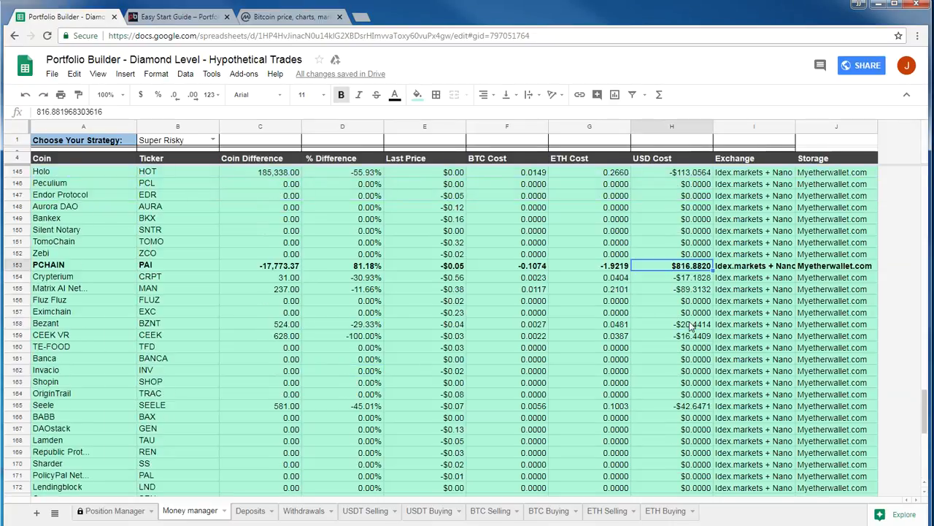
scroll(688, 342, "down", 6)
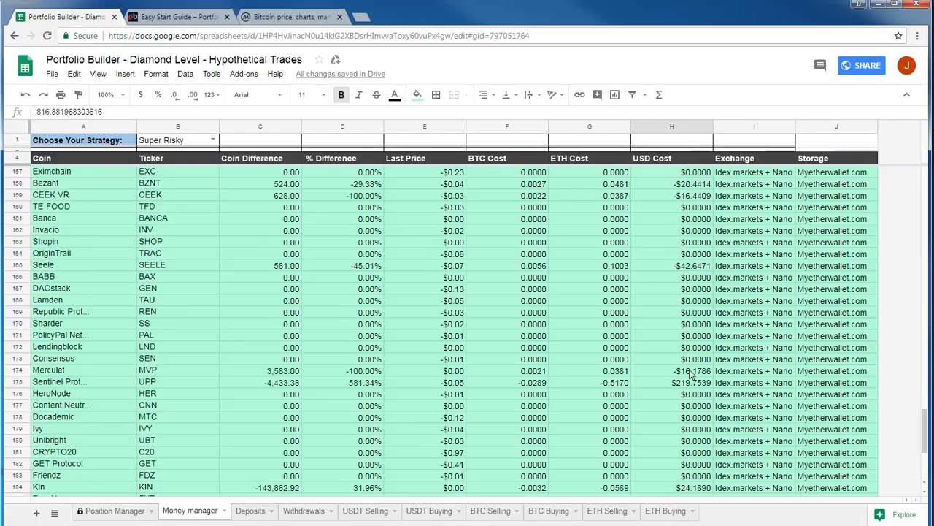
scroll(708, 407, "down", 2)
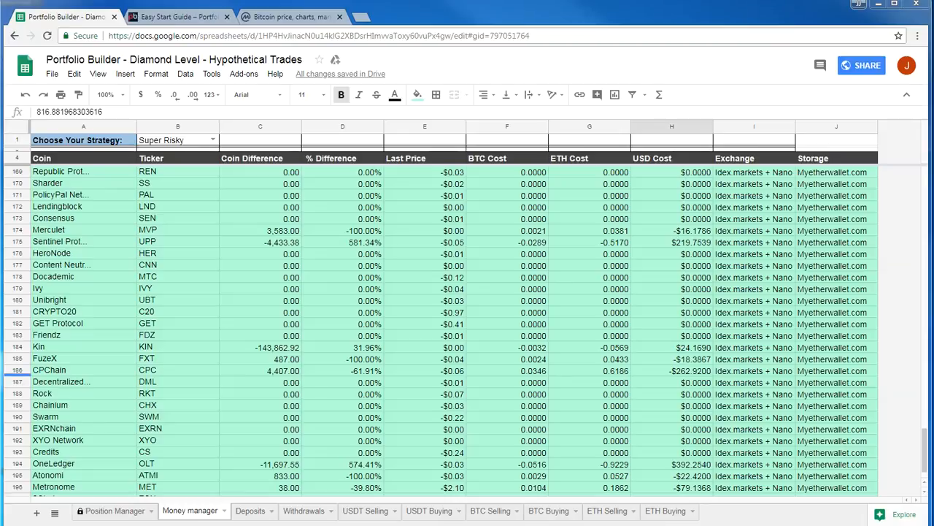
left_click(15, 370)
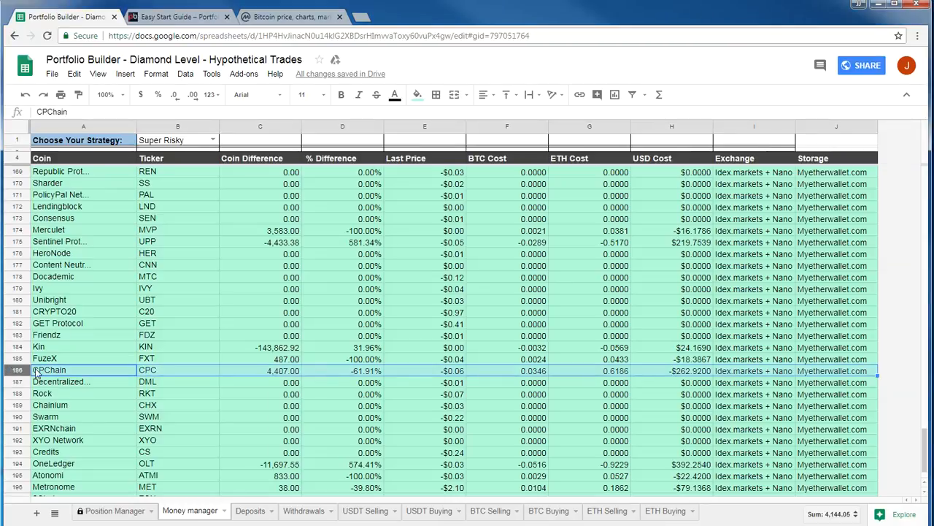
key("ctrl+b")
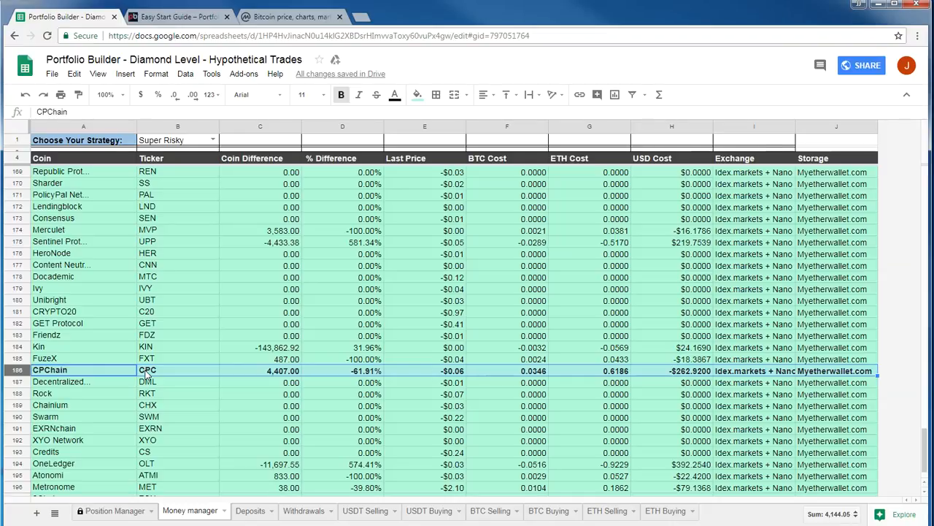
Review the last coins of the green group around Credits, and look back up the list to the bold PCHAIN row.
scroll(345, 375, "down", 2)
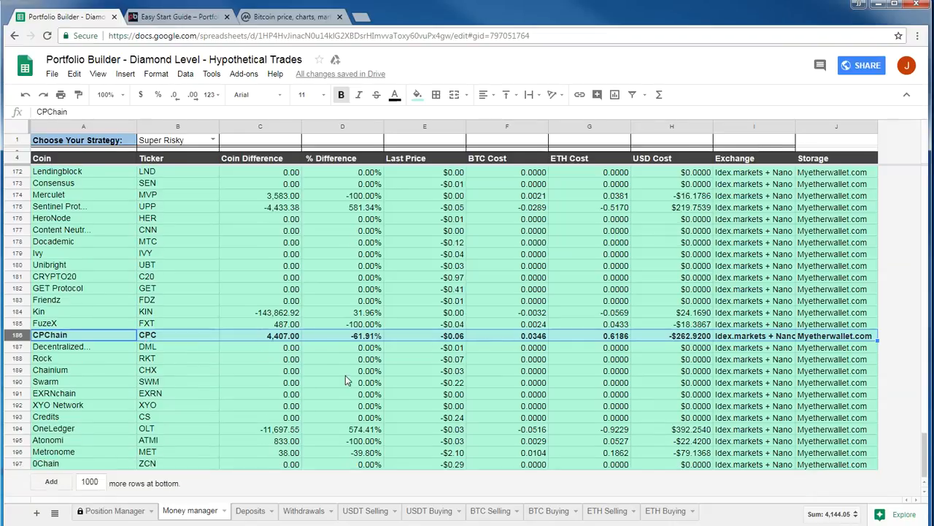
left_click(358, 418)
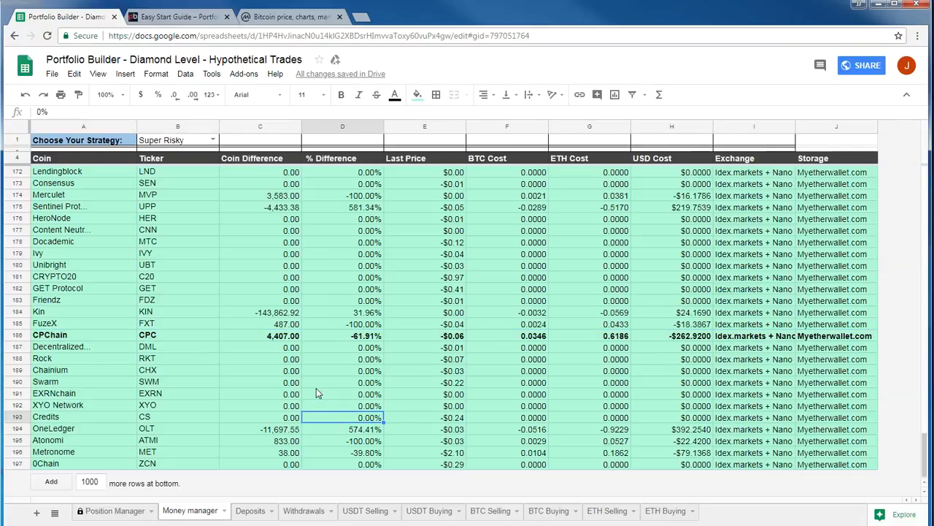
scroll(380, 396, "up", 3)
scroll(380, 397, "up", 2)
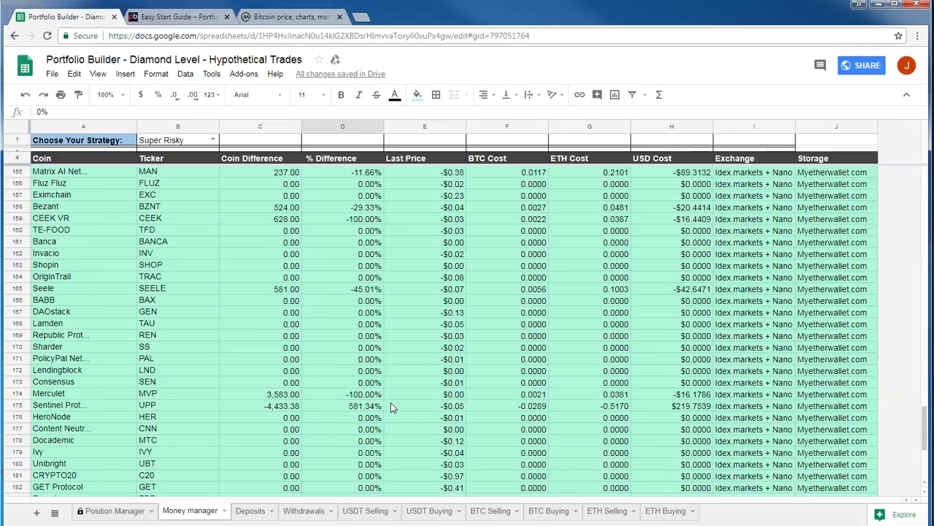
scroll(346, 409, "up", 2)
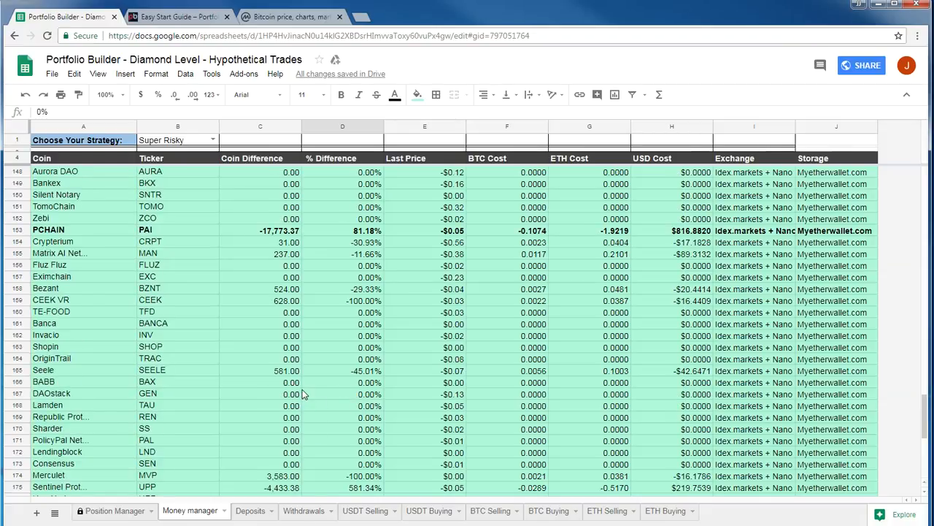
Make the entire Steem row in the blue group bold and check its % Difference and USD Cost.
scroll(290, 365, "up", 7)
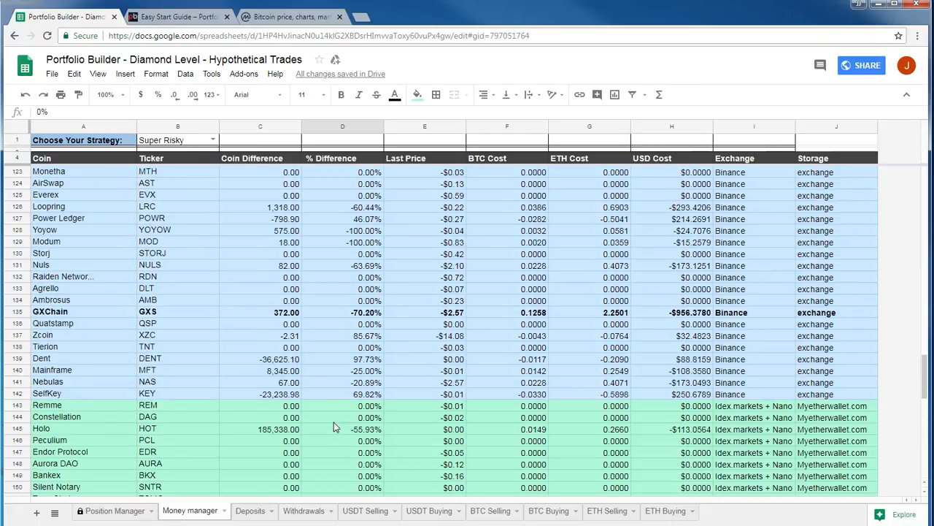
scroll(334, 427, "up", 4)
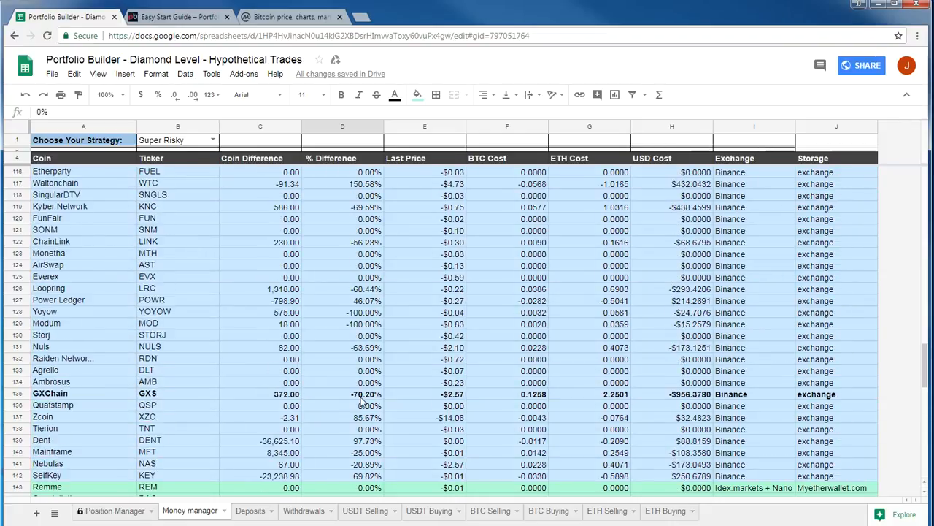
scroll(431, 376, "up", 6)
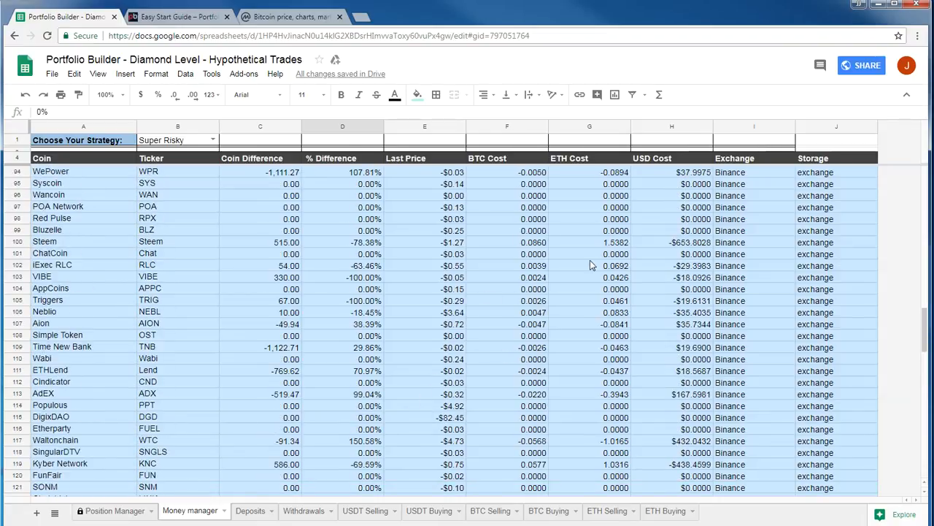
left_click(603, 246)
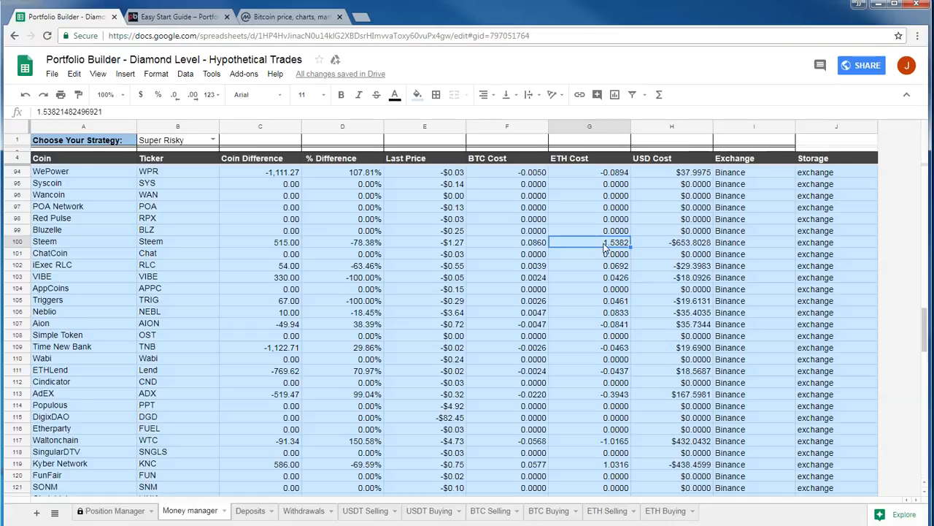
scroll(606, 248, "up", 2)
left_click(692, 303)
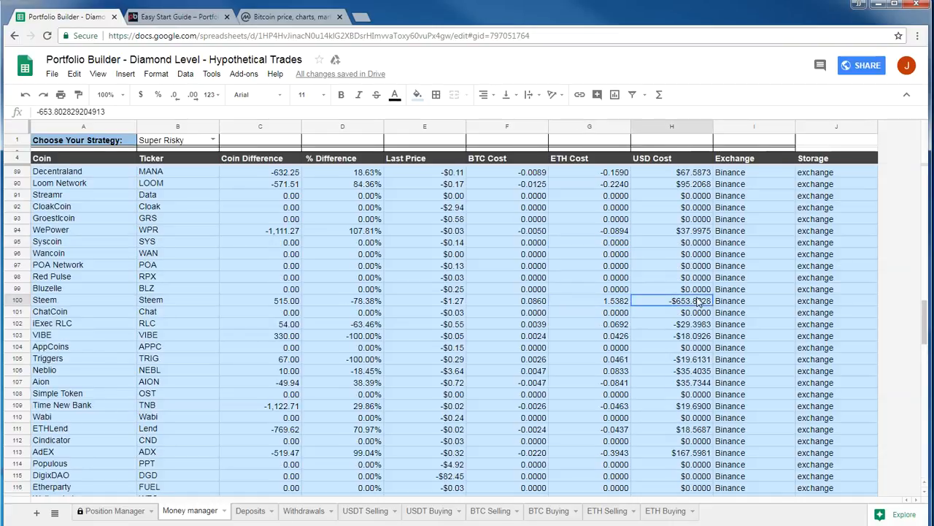
left_click(16, 299)
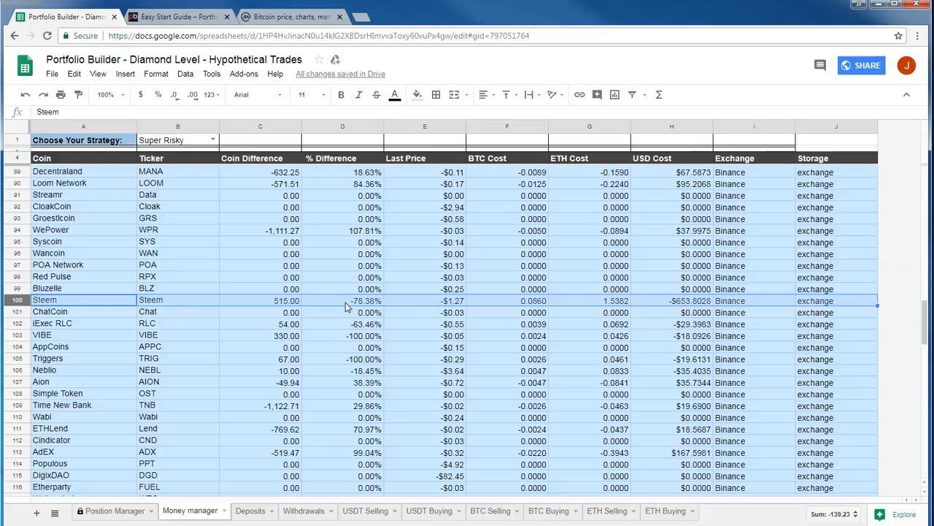
key("ctrl+b")
left_click(368, 303)
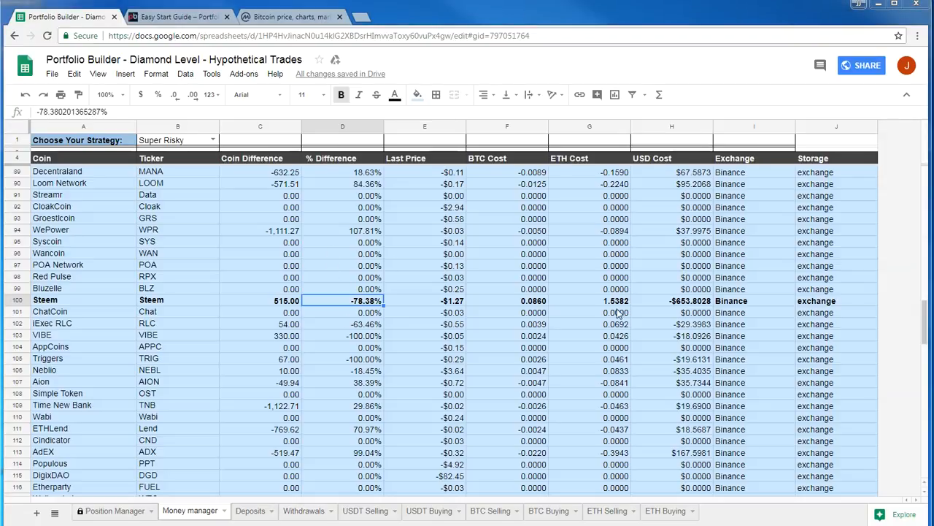
left_click(697, 300)
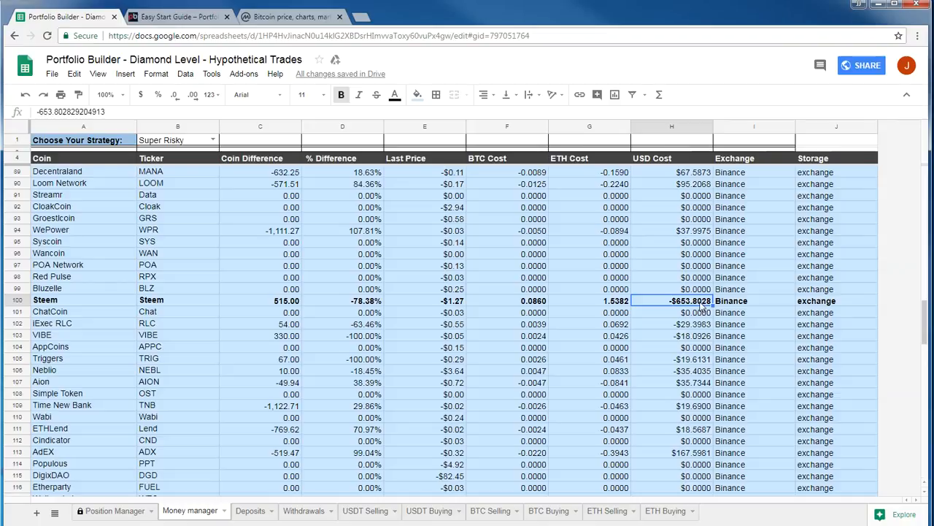
Check the USD Cost of Kyber Network and make its entire row bold.
scroll(700, 306, "down", 3)
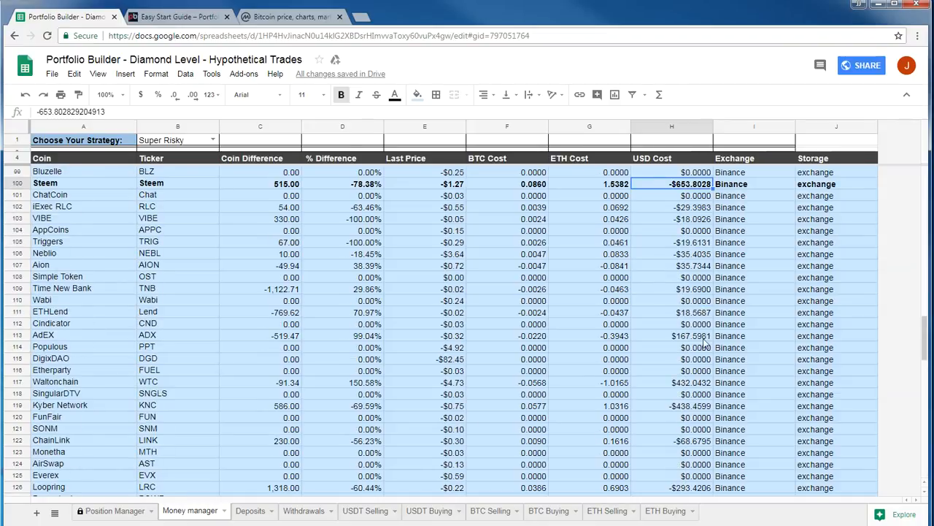
left_click(679, 405)
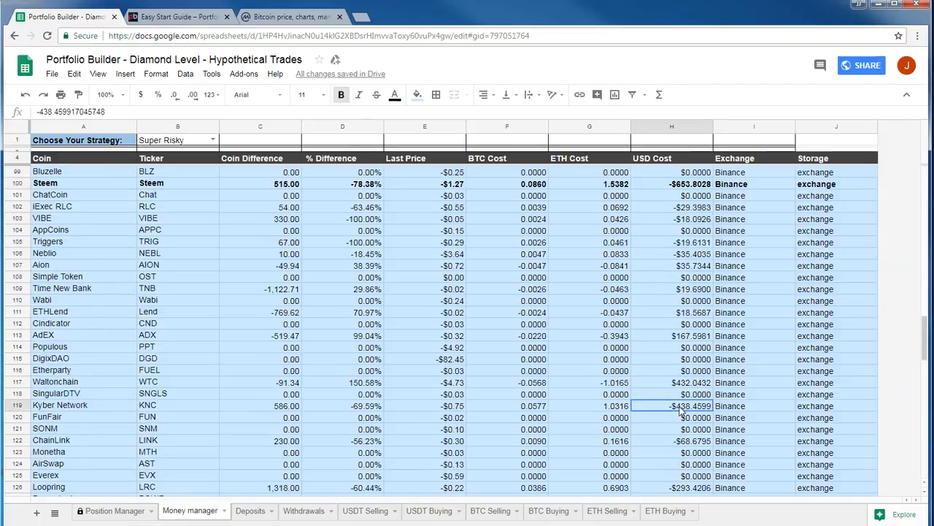
left_click(18, 405)
key("ctrl+b")
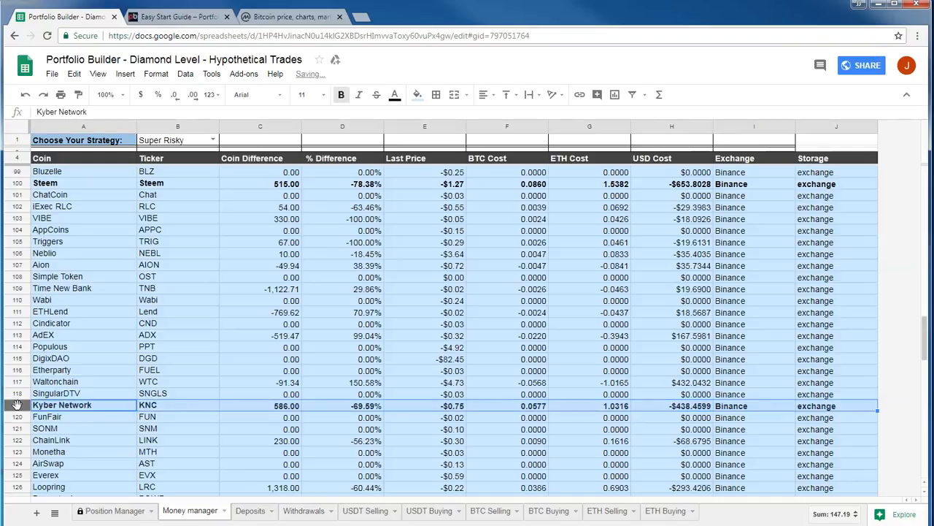
Look over the coins around Kyber Network and make the entire Aeternity row bold.
scroll(310, 400, "down", 4)
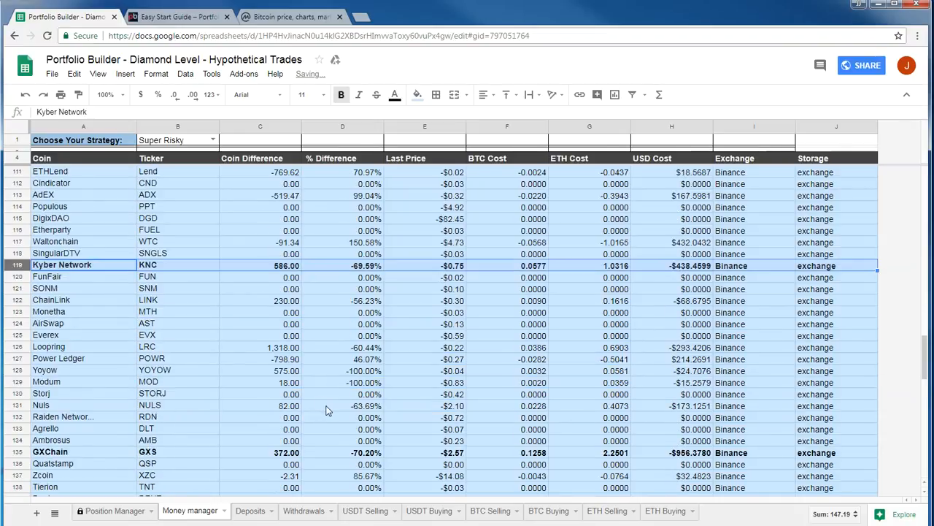
scroll(332, 434, "down", 2)
scroll(329, 417, "up", 7)
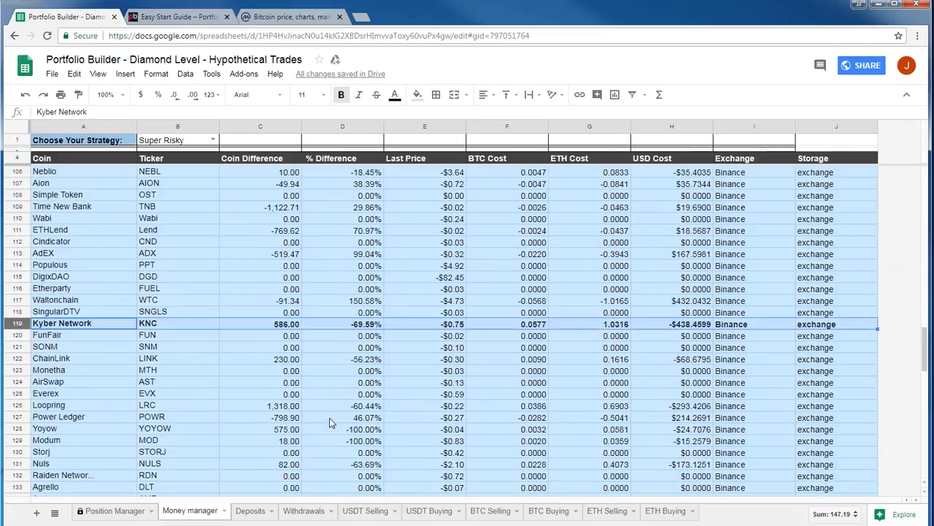
scroll(329, 417, "up", 5)
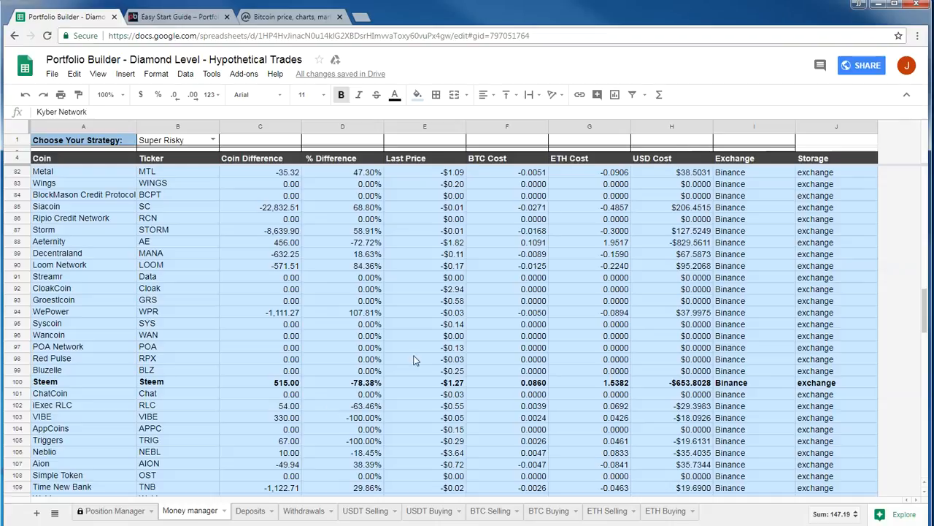
left_click(17, 253)
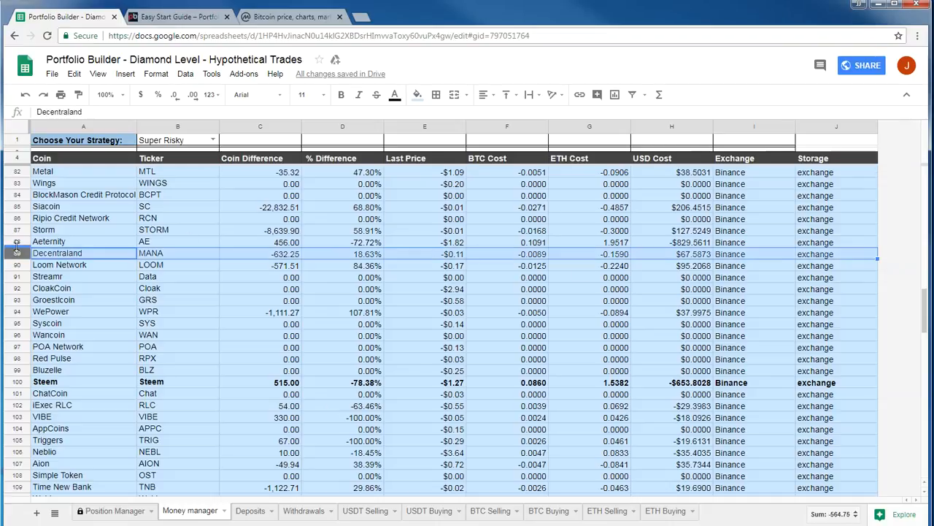
left_click(15, 241)
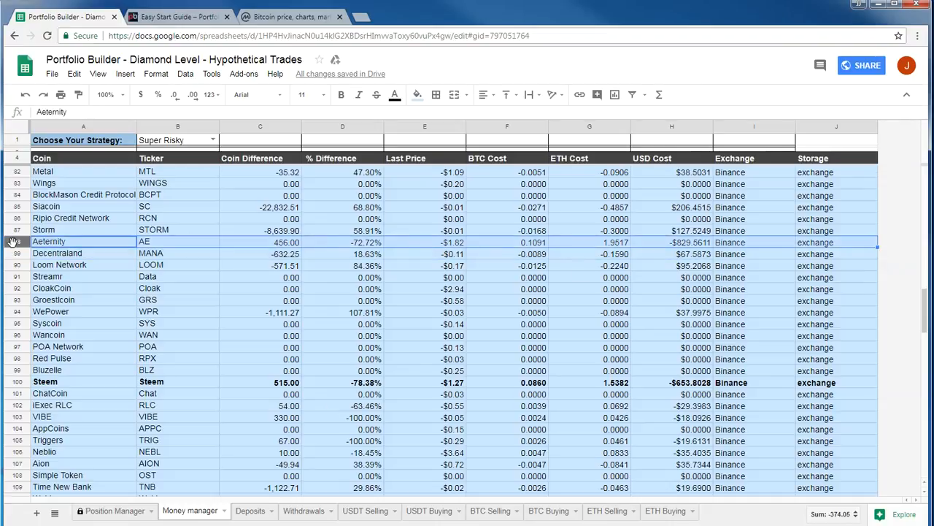
key("ctrl+b")
Make the entire IOST row in the blue group bold.
scroll(336, 277, "up", 3)
scroll(346, 274, "up", 3)
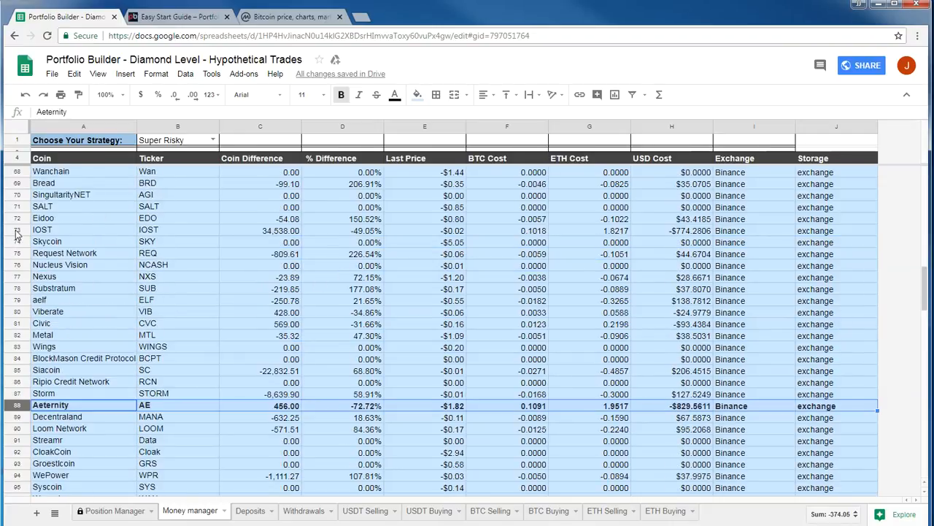
left_click(16, 230)
key("ctrl+b")
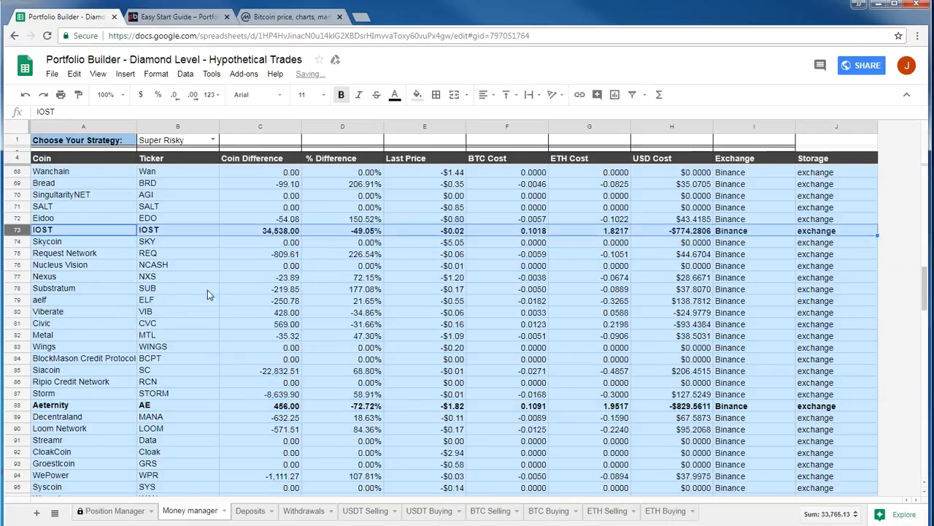
Make the entire Ethos and Gifto rows in the blue group bold.
scroll(196, 290, "up", 5)
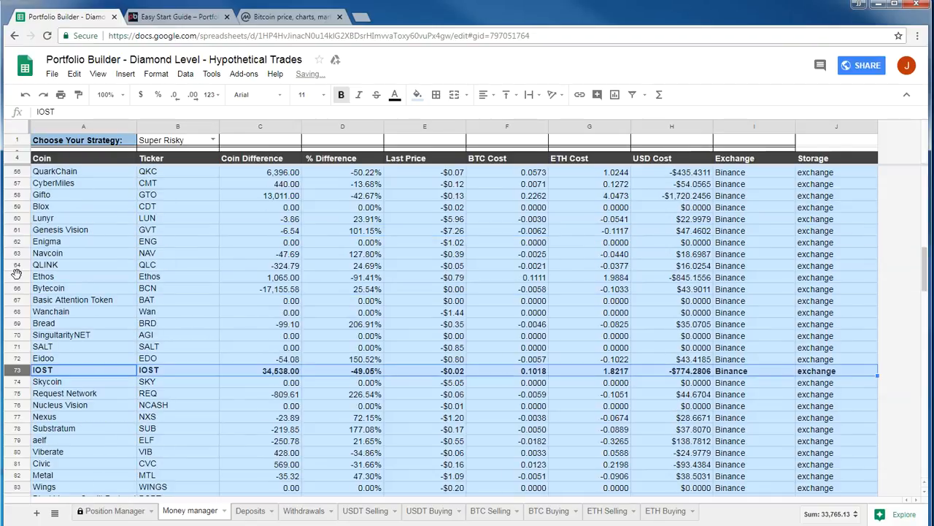
left_click(16, 276)
key("ctrl+b")
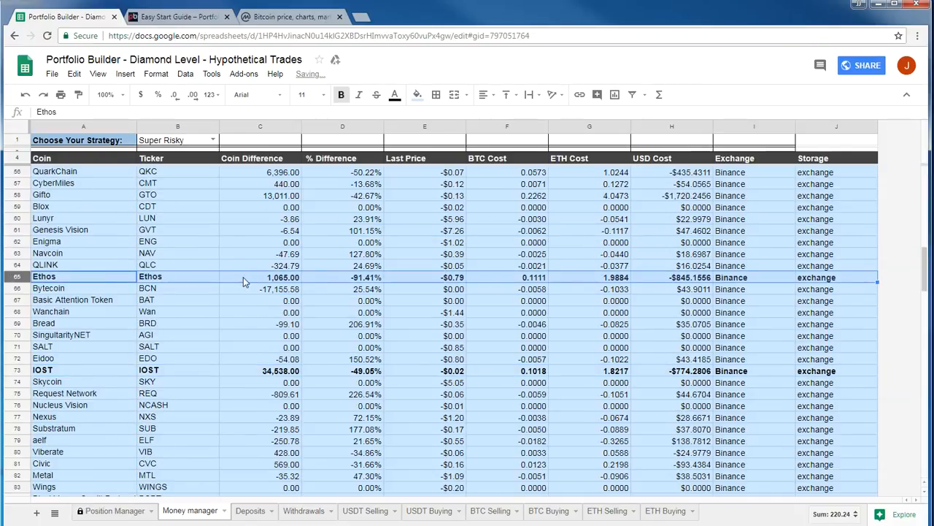
left_click(16, 195)
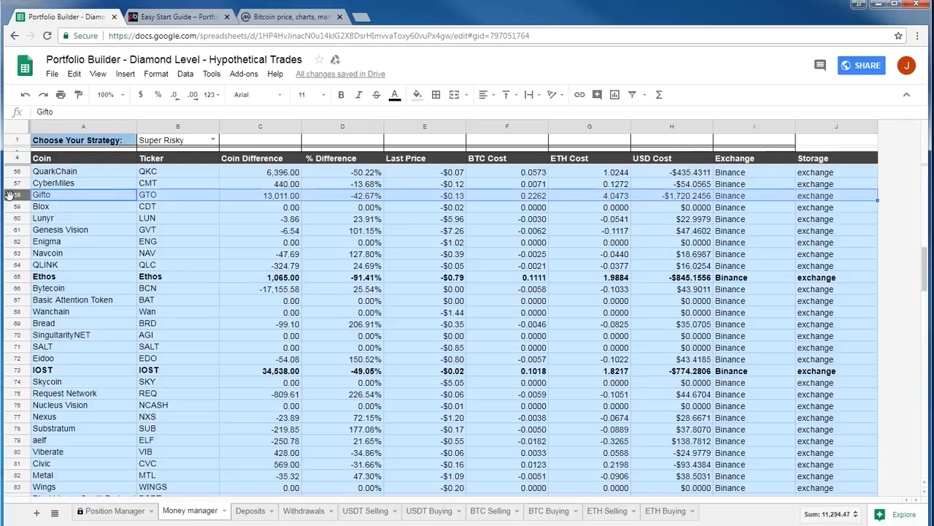
key("ctrl+b")
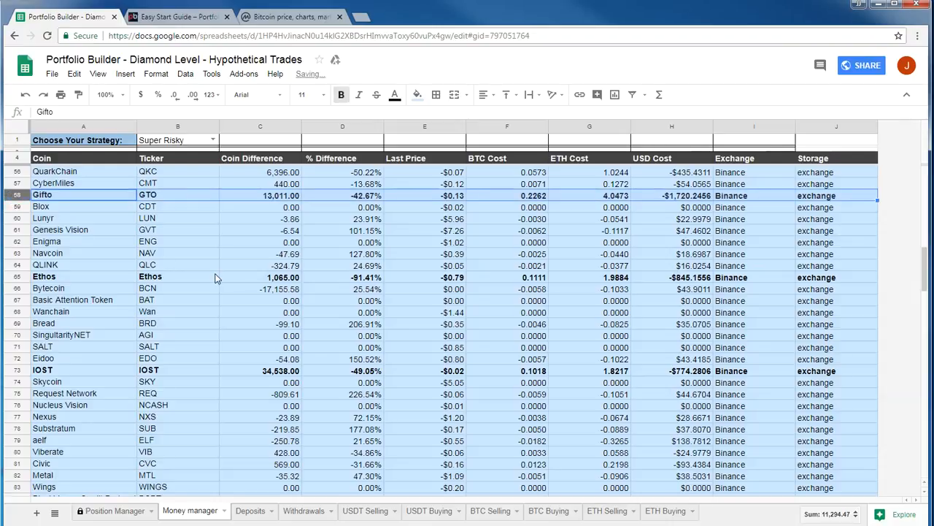
Make the entire VeChain row in the upper part of the blue group bold.
scroll(244, 258, "up", 3)
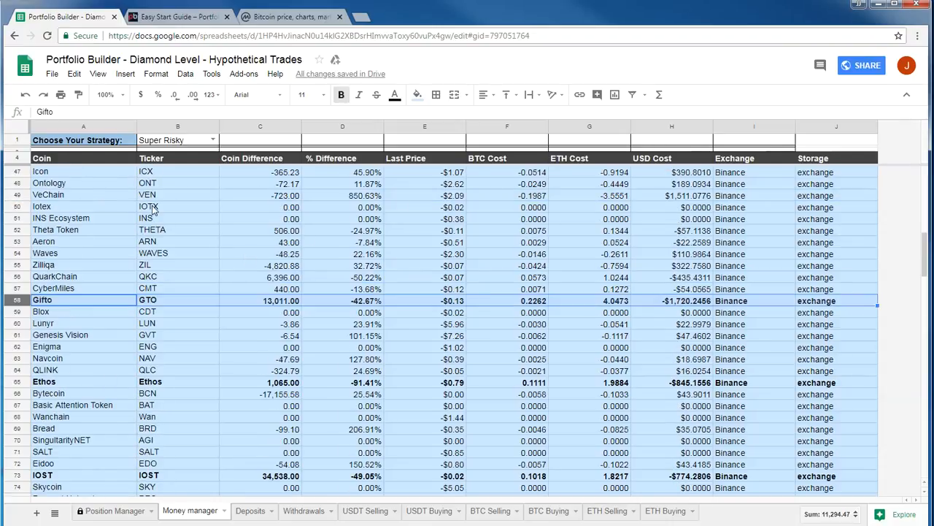
left_click(152, 196)
scroll(157, 205, "up", 1)
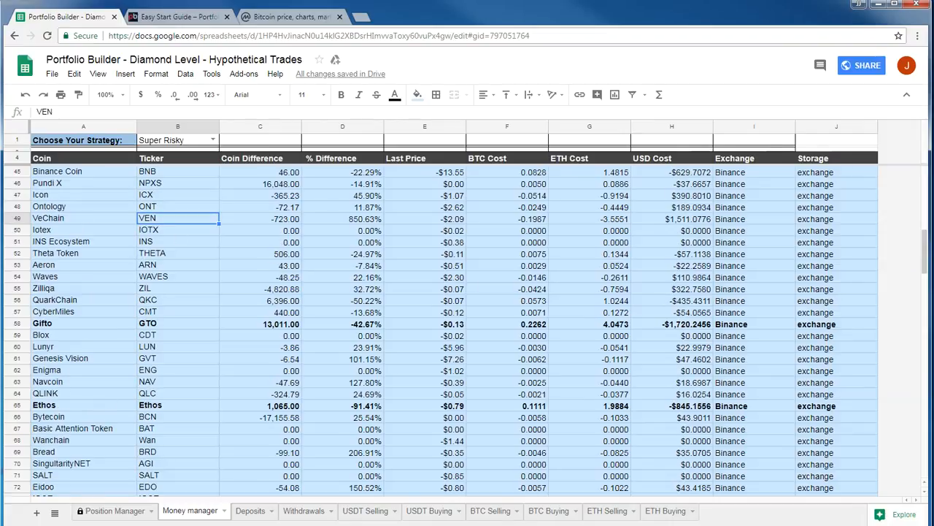
left_click(14, 217)
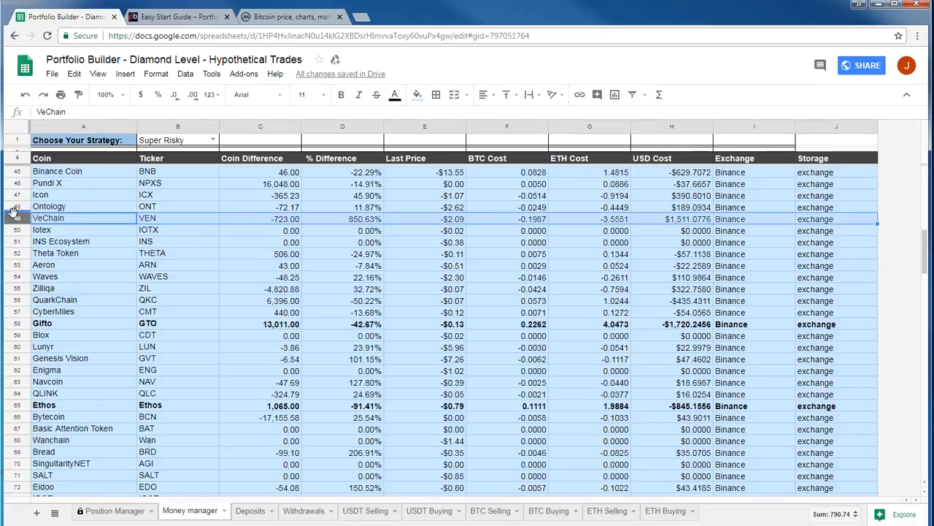
key("ctrl+b")
Review the coins in the yellow group, from Nxt up past Cardano, for large differences and USD costs.
scroll(344, 263, "up", 5)
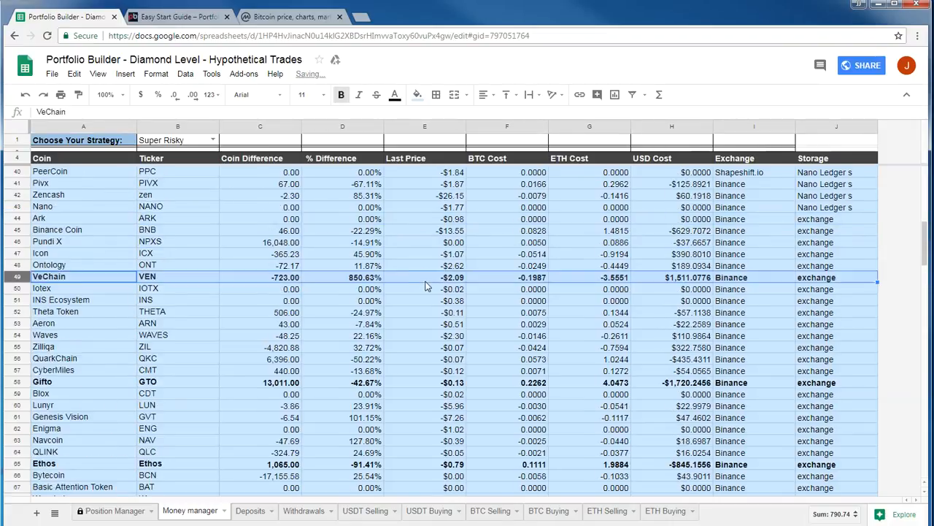
scroll(268, 372, "up", 7)
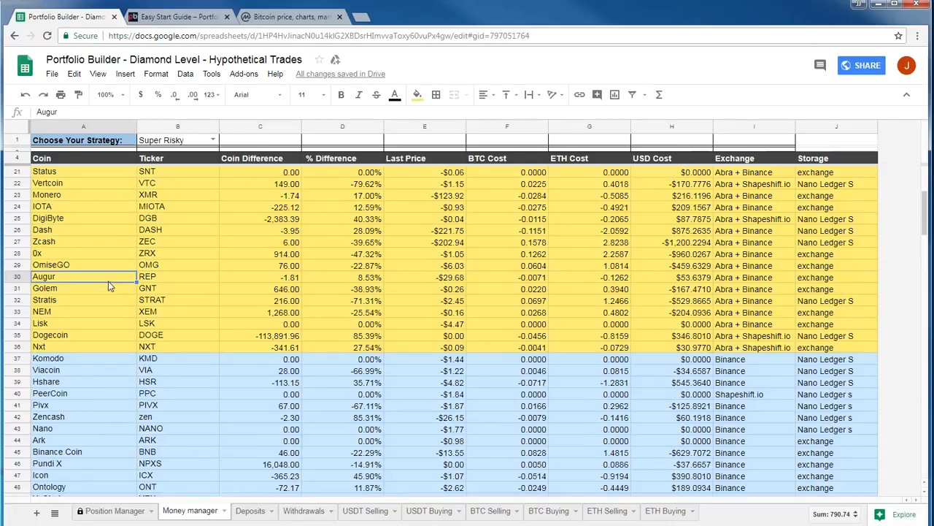
left_click(109, 280)
scroll(111, 288, "up", 3)
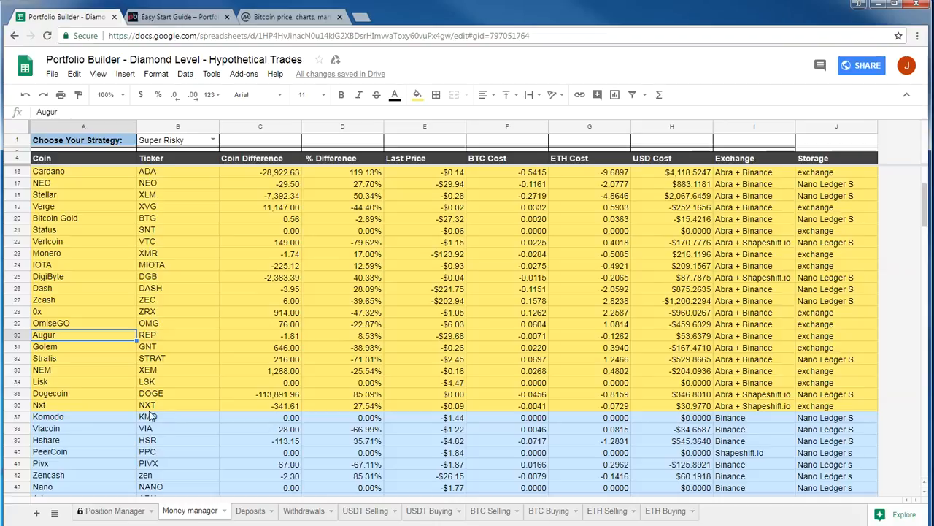
scroll(159, 414, "up", 3)
scroll(153, 412, "down", 2)
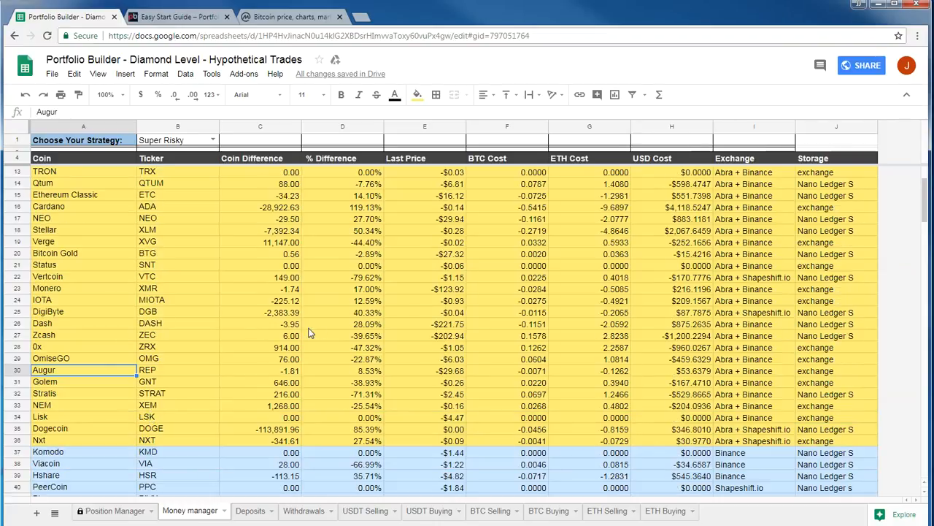
left_click(17, 335)
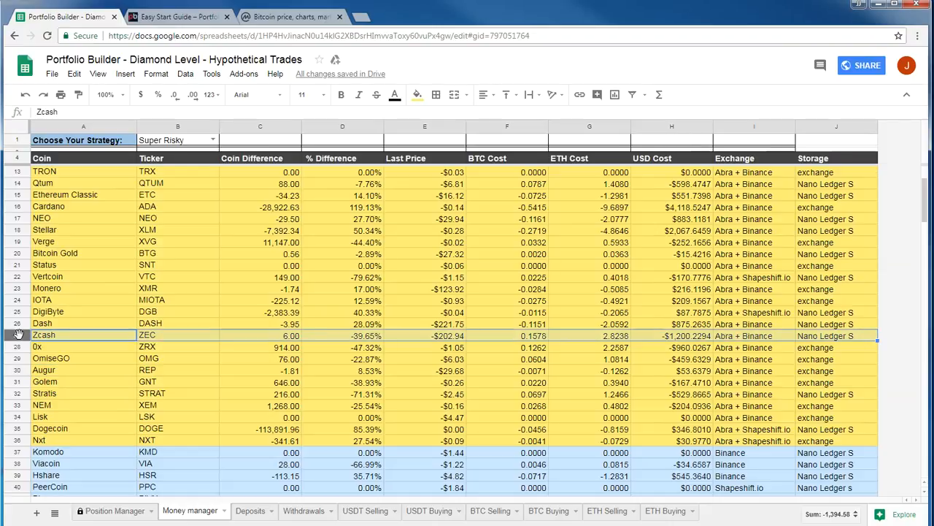
key("ctrl+b")
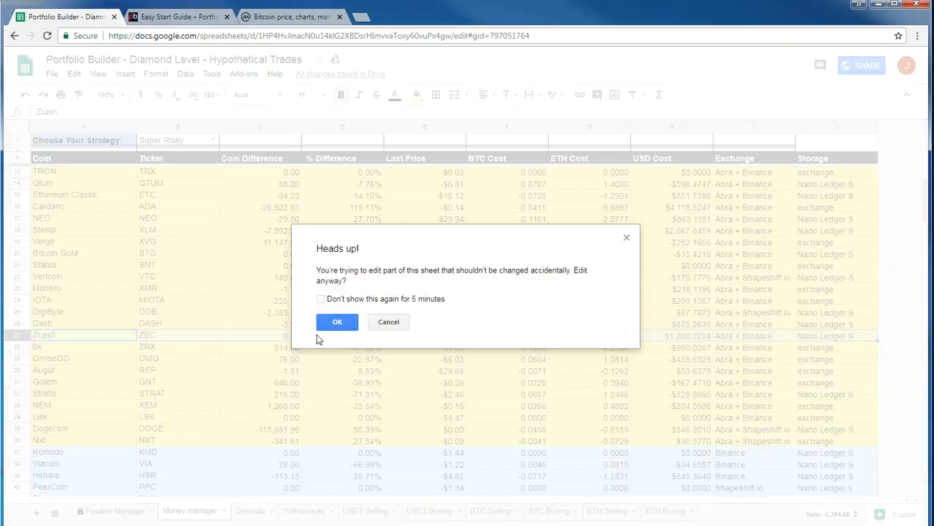
left_click(388, 323)
Make the entire Zcash row bold, allowing edits to the protected range and suppressing its warning for 5 minutes.
key("ctrl+b")
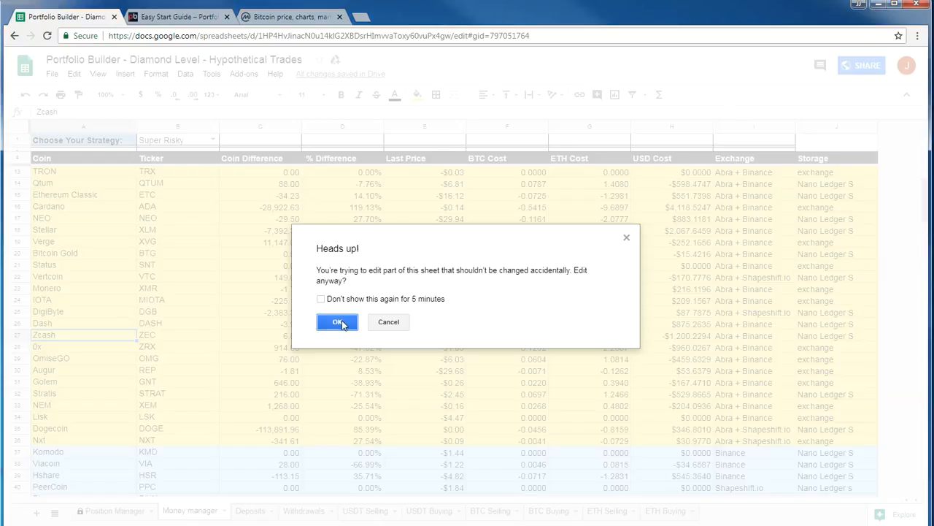
left_click(338, 322)
left_click(9, 334)
key("ctrl+b")
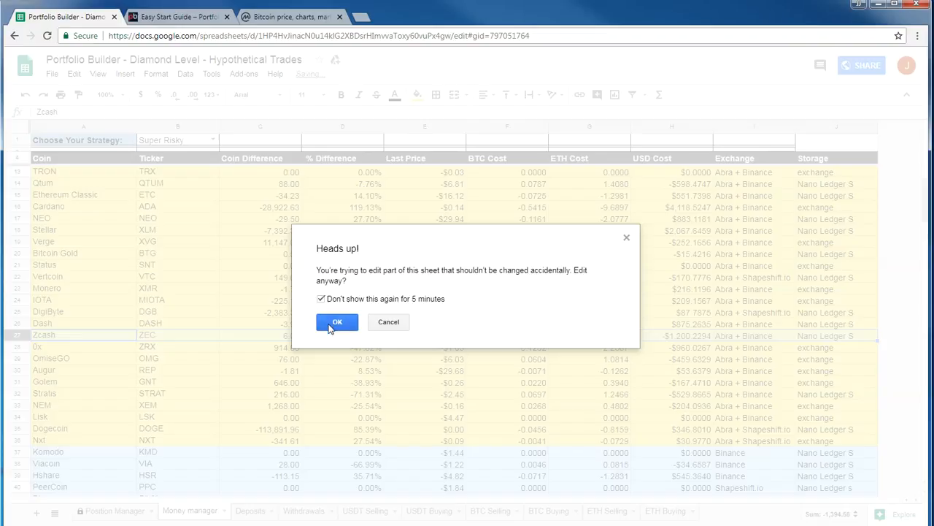
left_click(338, 323)
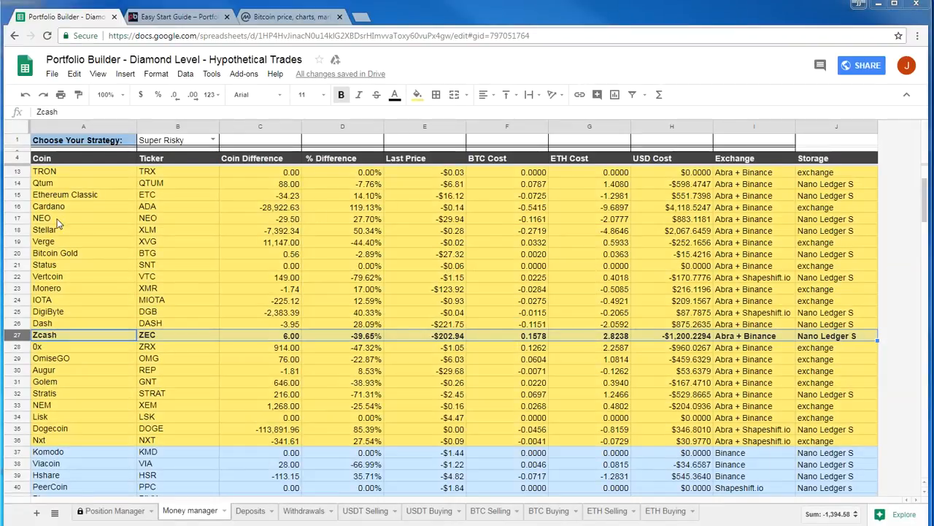
Make the entire Cardano and Stellar rows in the yellow group bold.
left_click(19, 207)
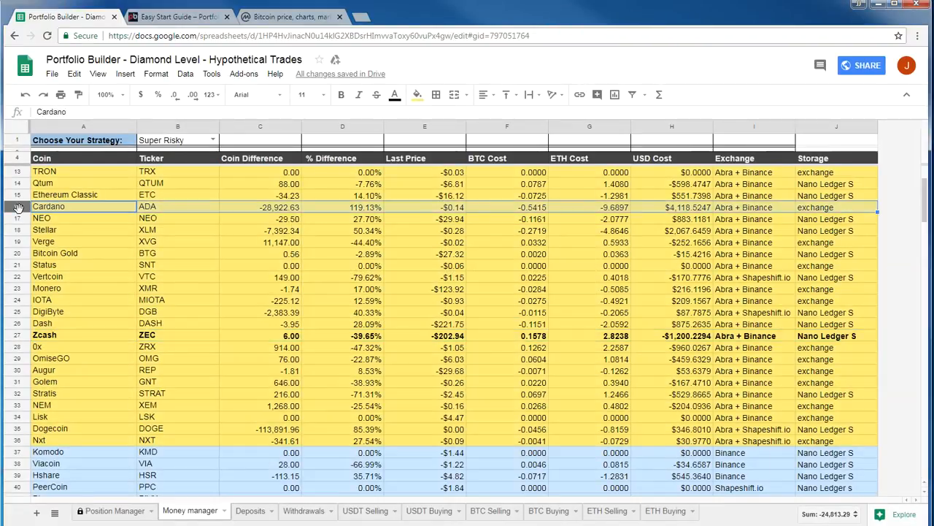
key("ctrl+b")
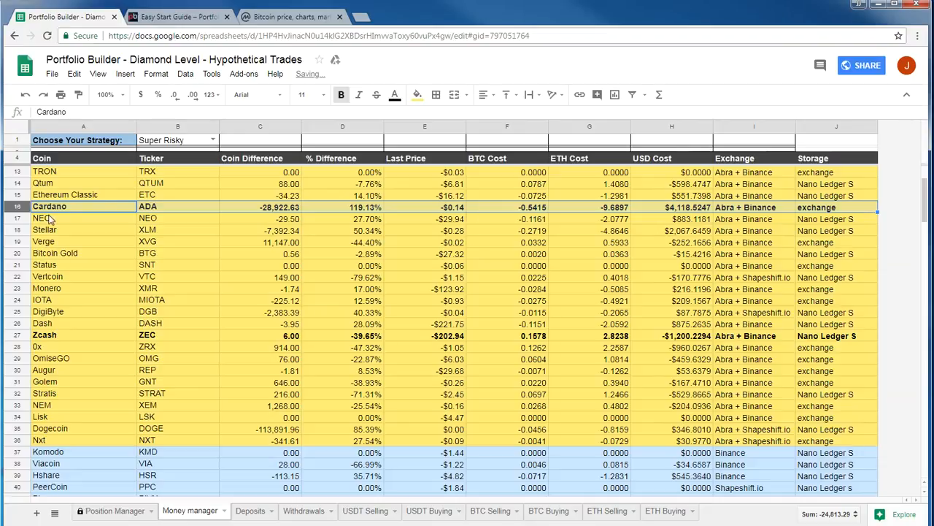
left_click(16, 243)
left_click(18, 231)
scroll(21, 240, "up", 1)
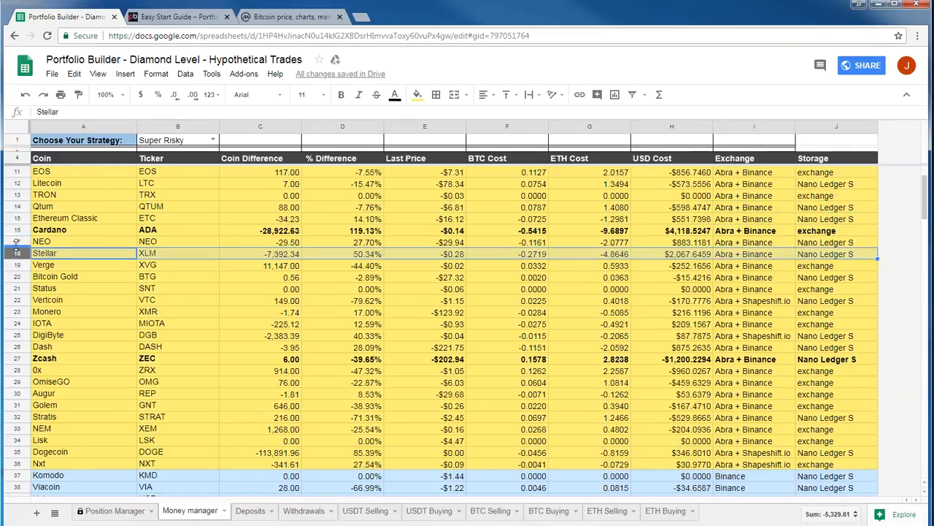
key("ctrl+b")
Make the entire Ethereum and Bitcoin rows near the top of the yellow group bold.
scroll(21, 244, "up", 3)
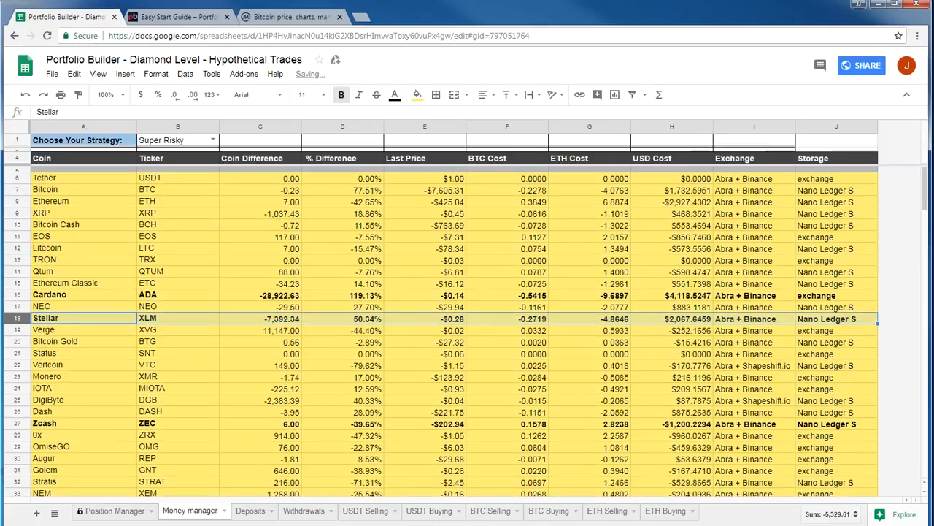
left_click(7, 201)
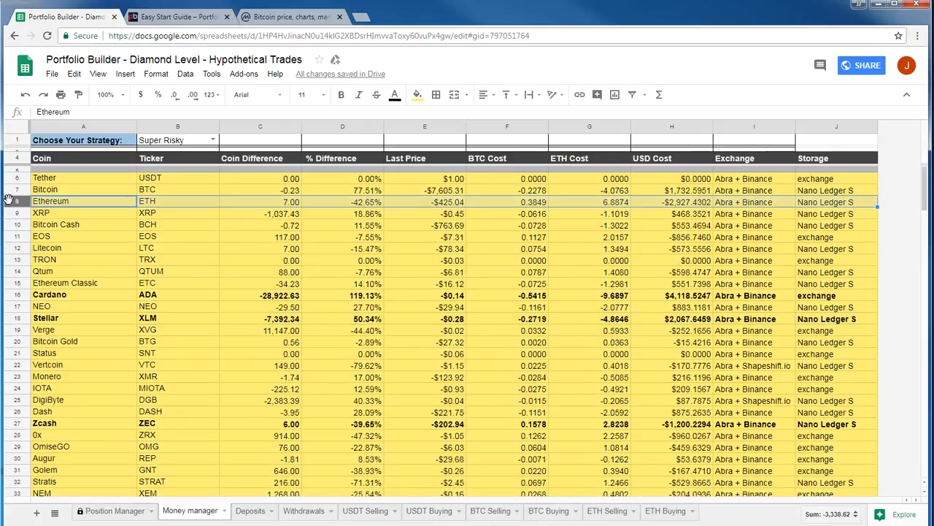
key("ctrl+b")
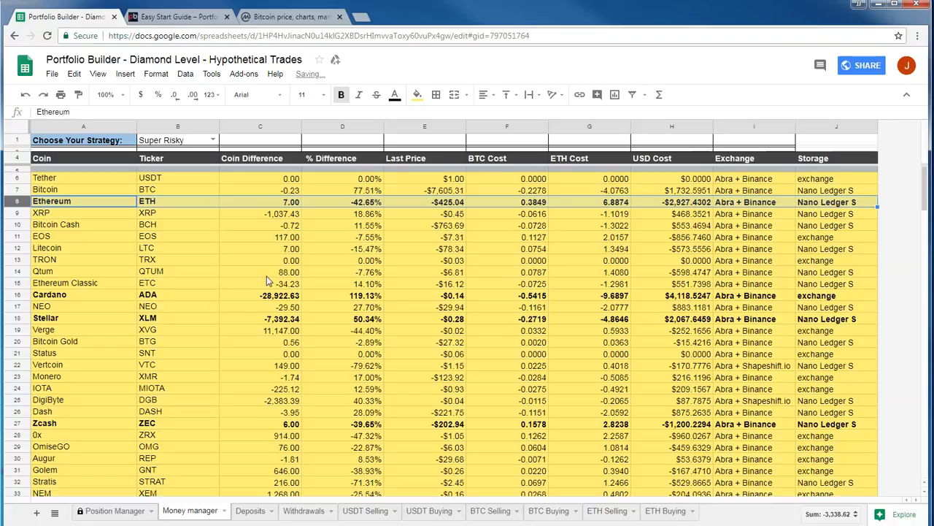
left_click(13, 190)
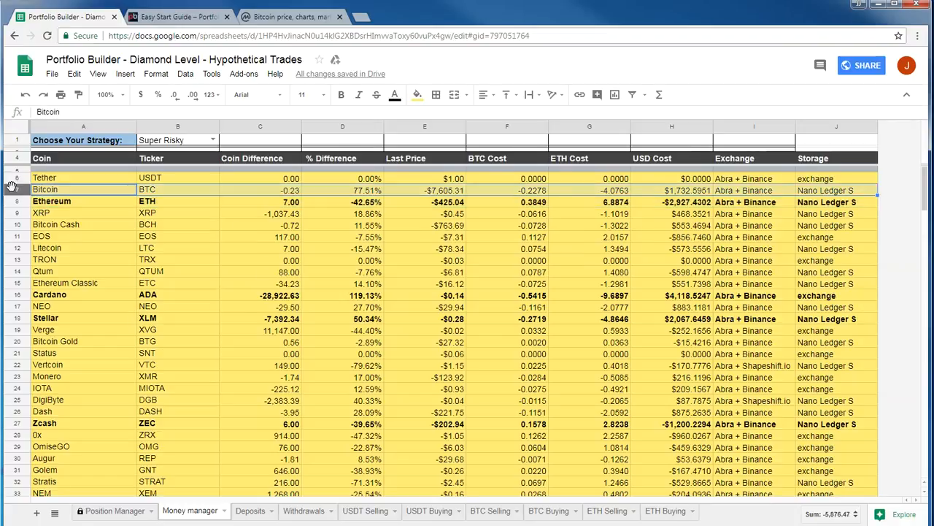
key("ctrl+b")
left_click(71, 236)
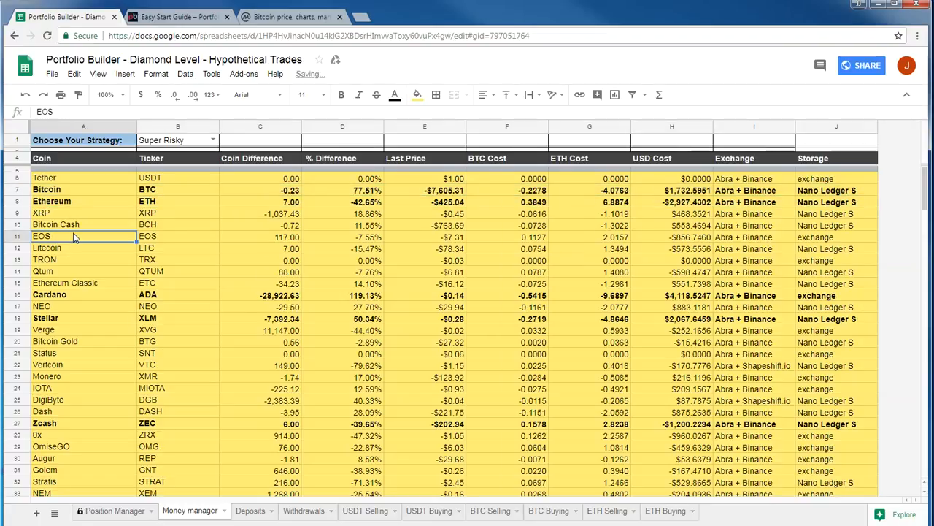
left_click(60, 194)
Review all the bolded coin rows from Cardano through the blue group to CPChain in the green group.
scroll(150, 270, "down", 8)
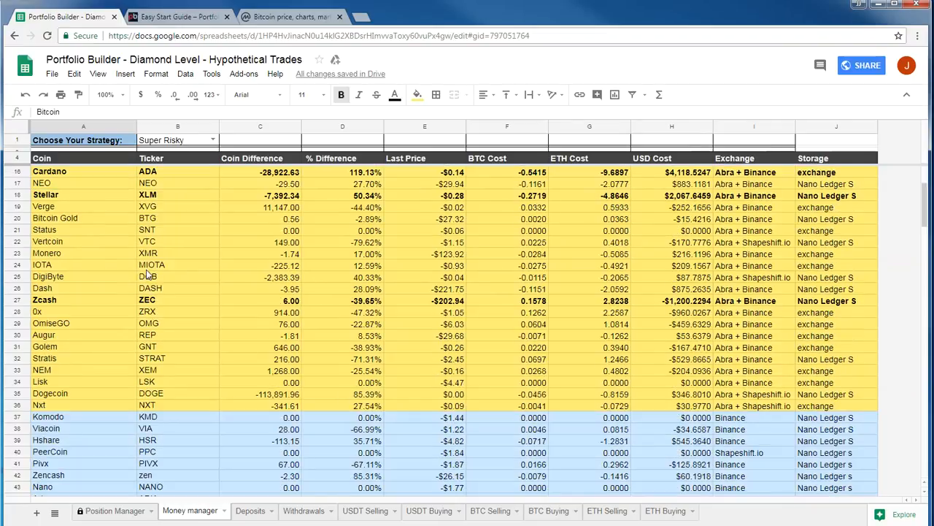
scroll(150, 267, "down", 7)
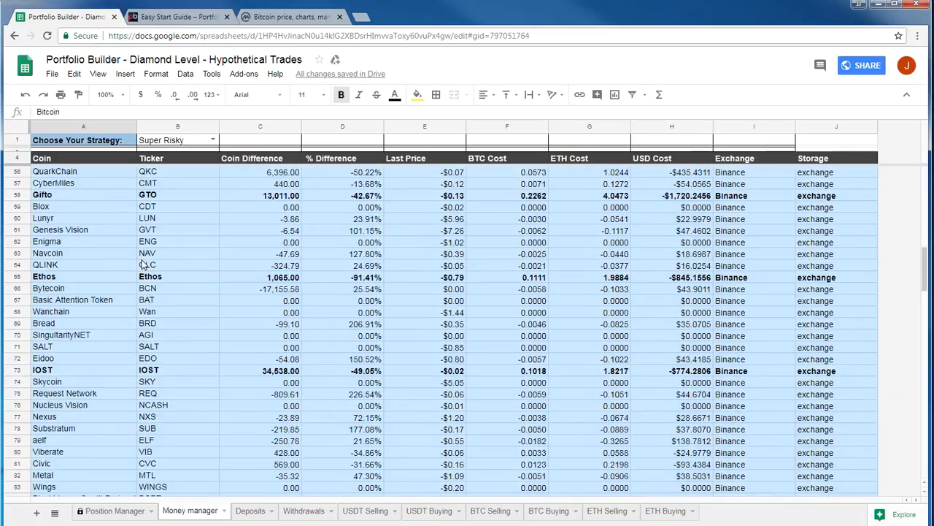
scroll(175, 300, "down", 10)
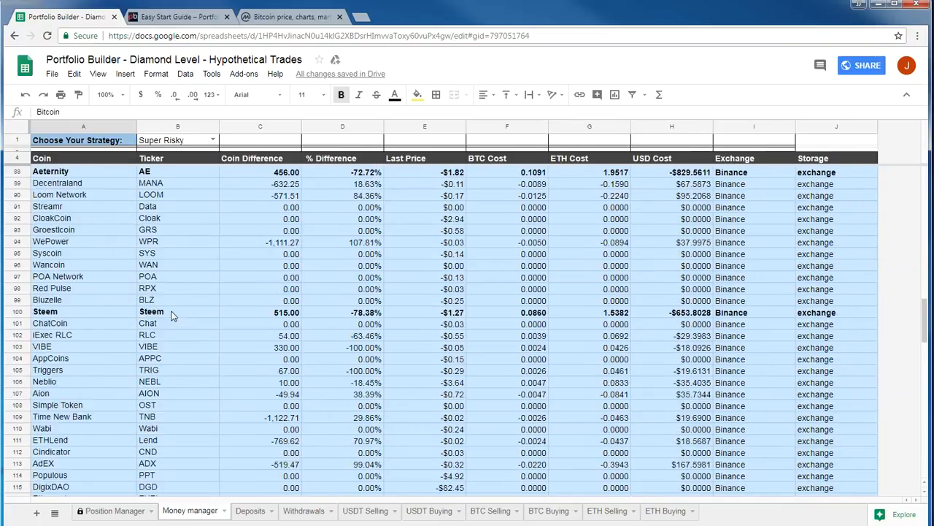
scroll(183, 307, "down", 10)
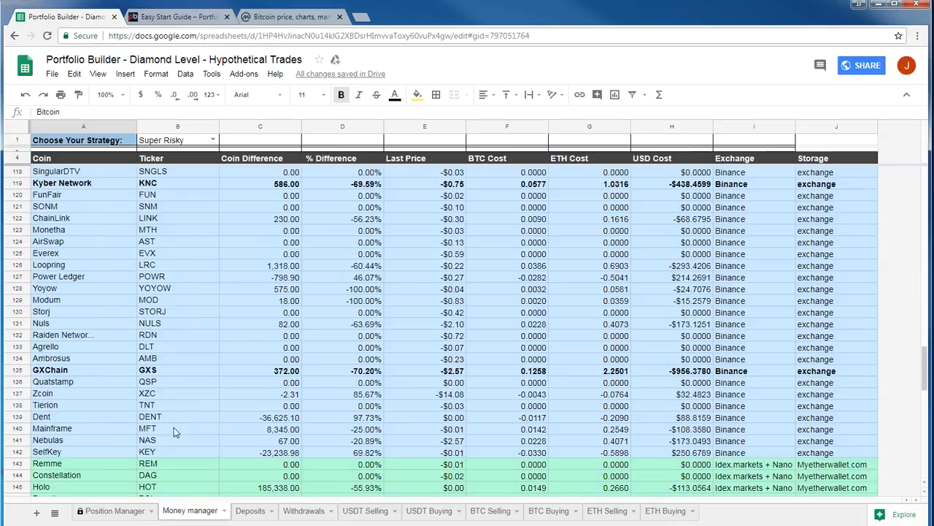
scroll(219, 321, "down", 10)
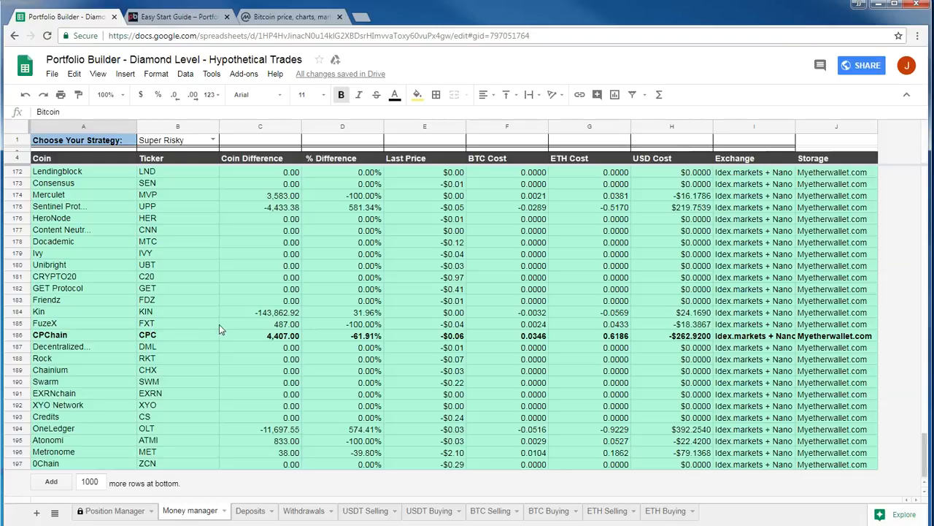
scroll(248, 361, "up", 1)
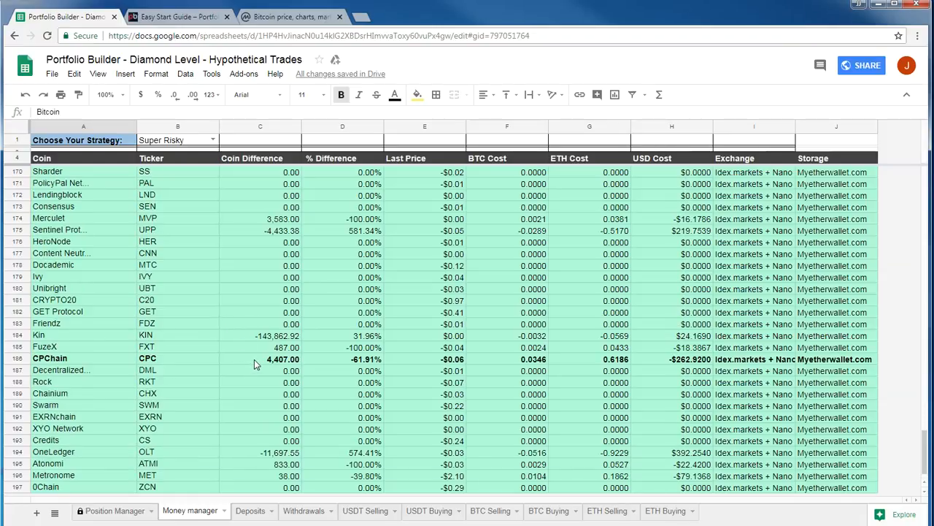
scroll(249, 376, "up", 2)
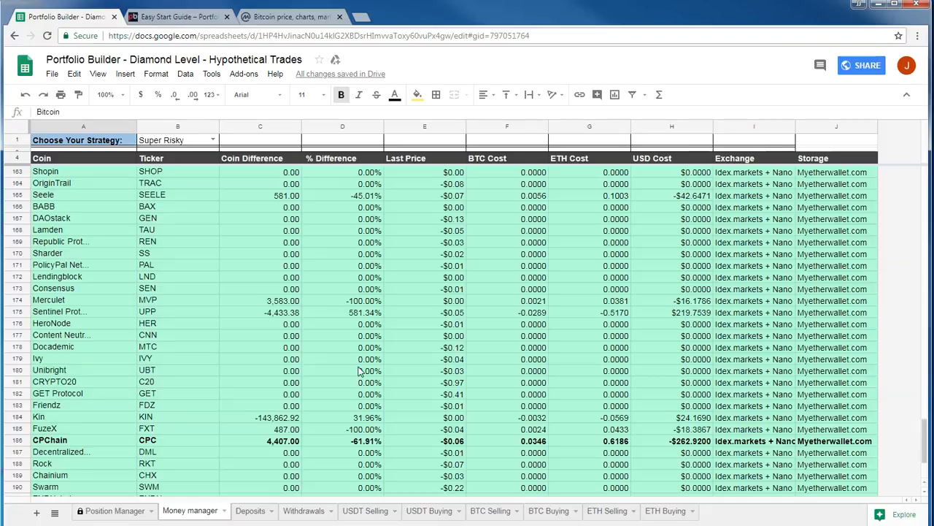
left_click(260, 406)
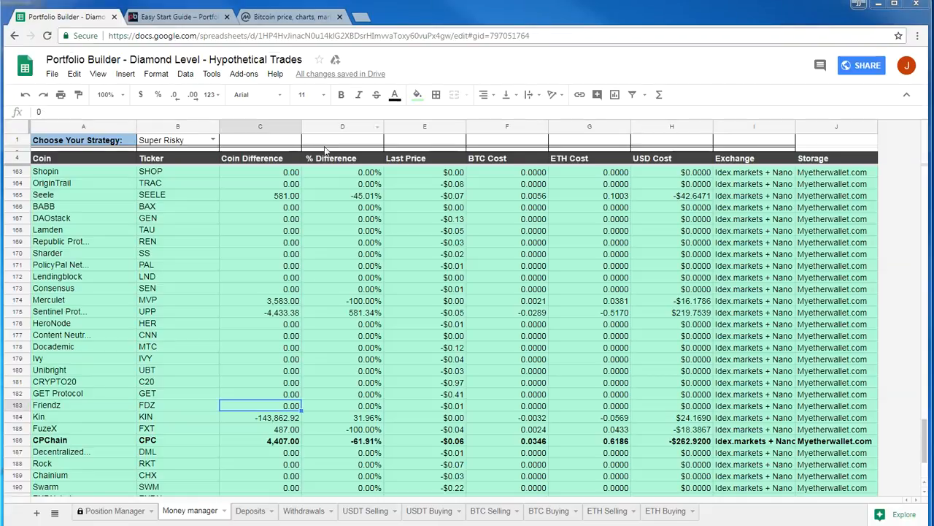
Close the Bitcoin price chart page on CoinMarketCap.
left_click(307, 17)
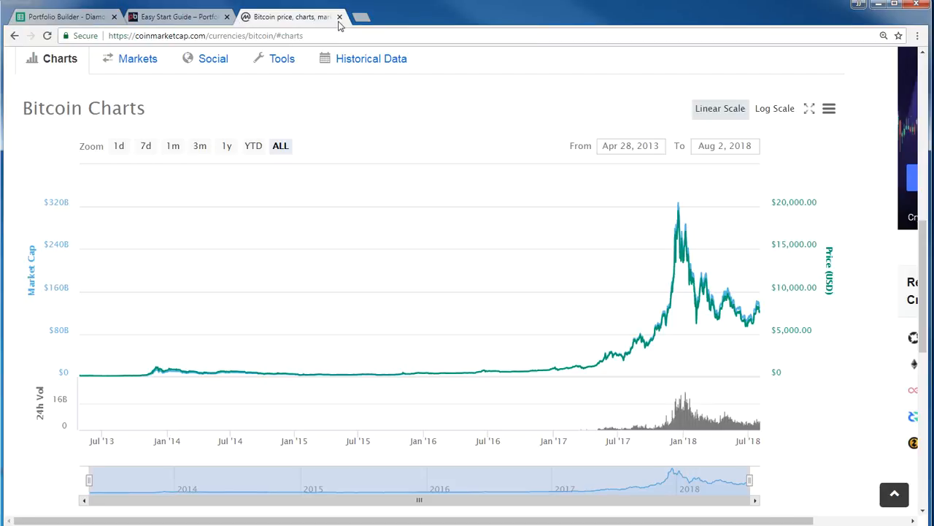
left_click(339, 17)
left_click(76, 227)
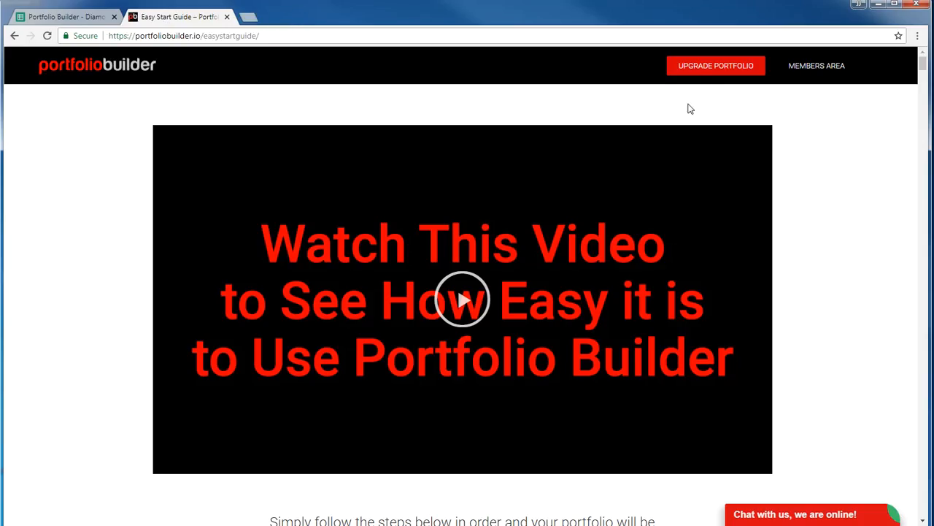
Look through the Easy Start Guide's reading list on security, exchange accounts, Idex, Nano Ledger S and Shapeshift.
left_click(178, 35)
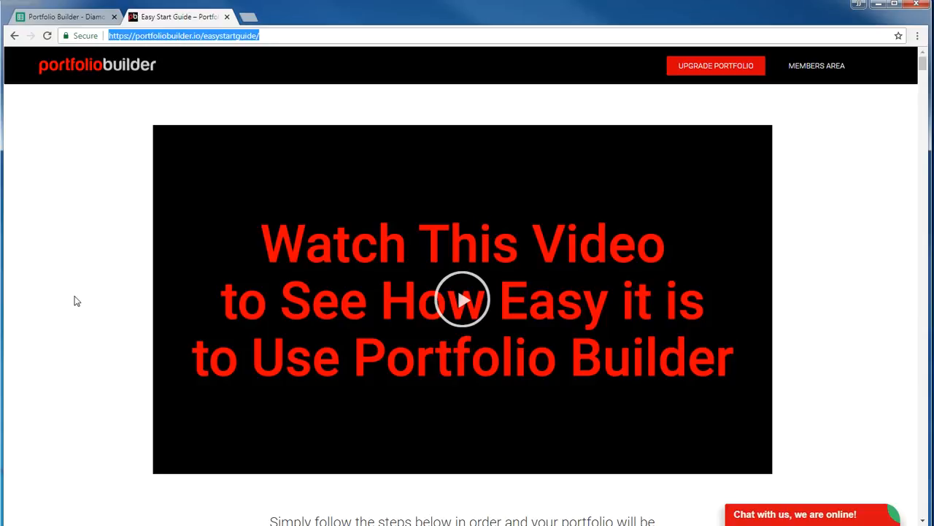
left_click_drag(922, 66, 923, 463)
scroll(73, 296, "down", 3)
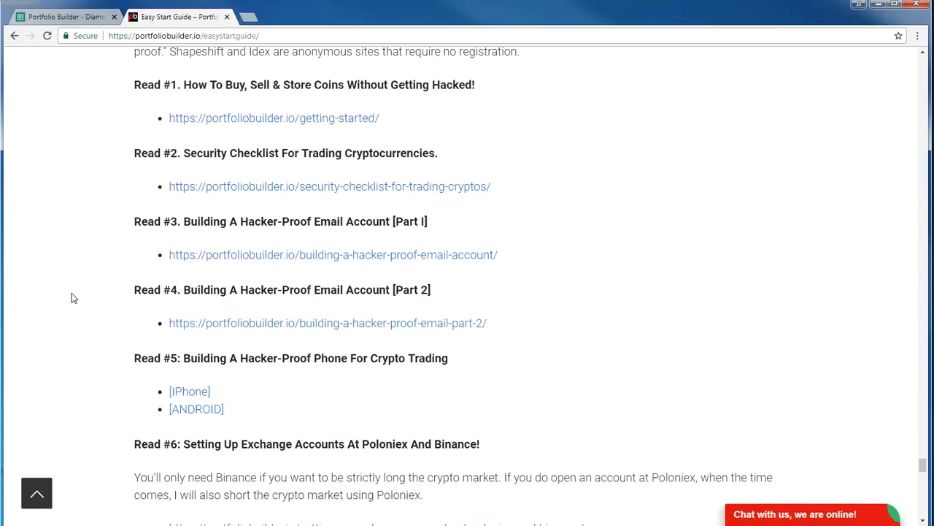
scroll(523, 269, "down", 3)
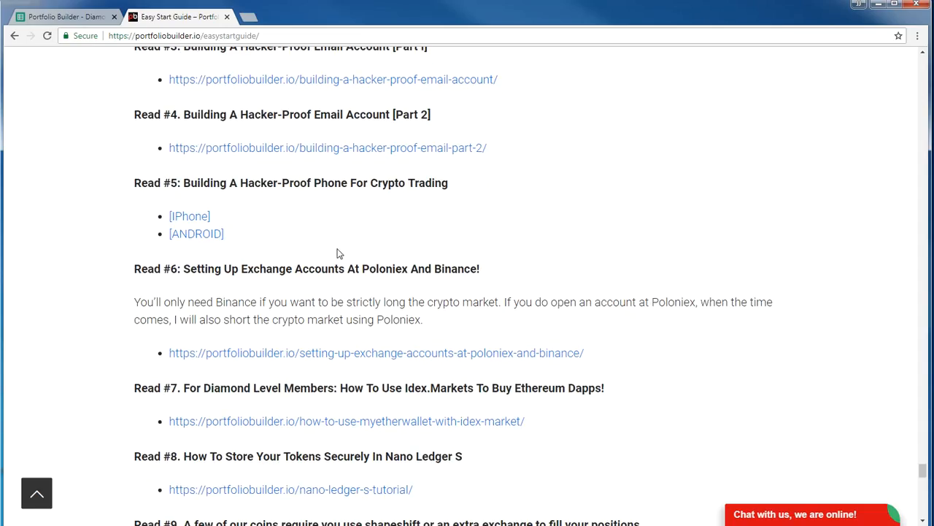
scroll(95, 233, "down", 2)
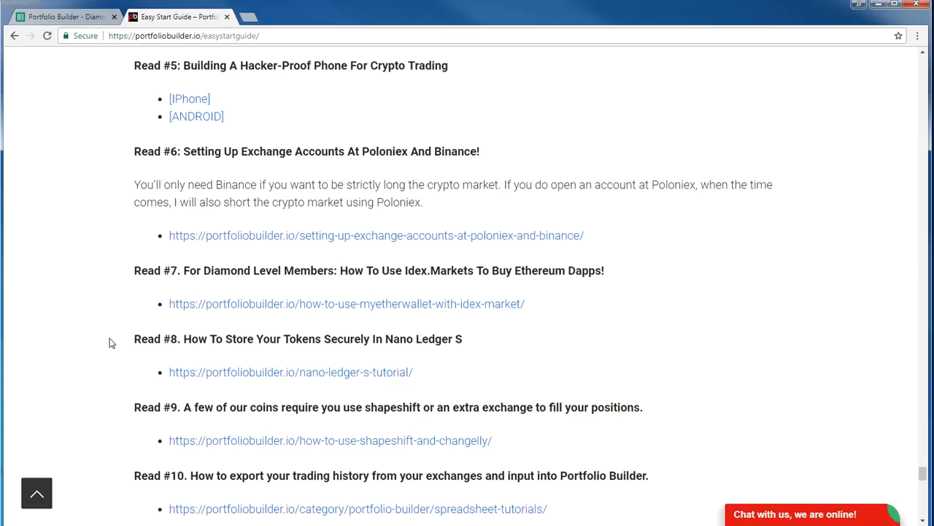
scroll(85, 345, "up", 4)
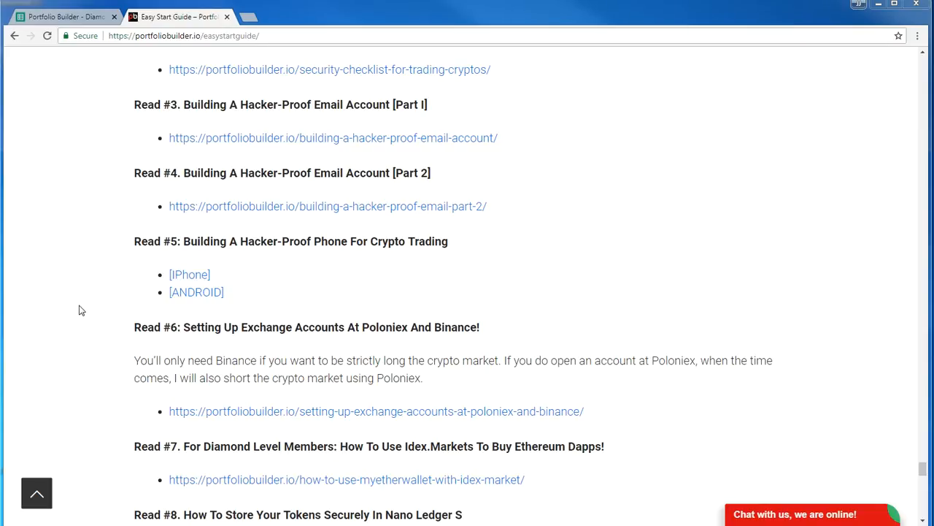
scroll(81, 310, "down", 1)
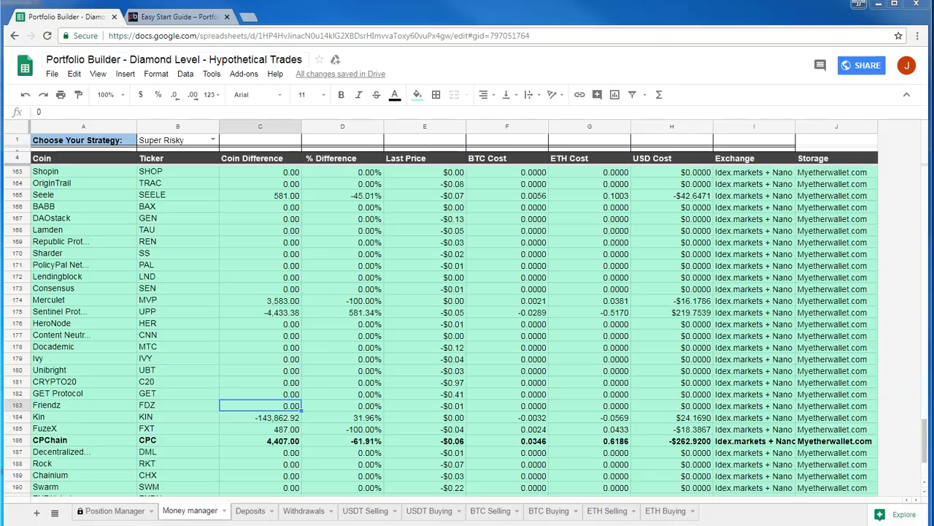
left_click(195, 14)
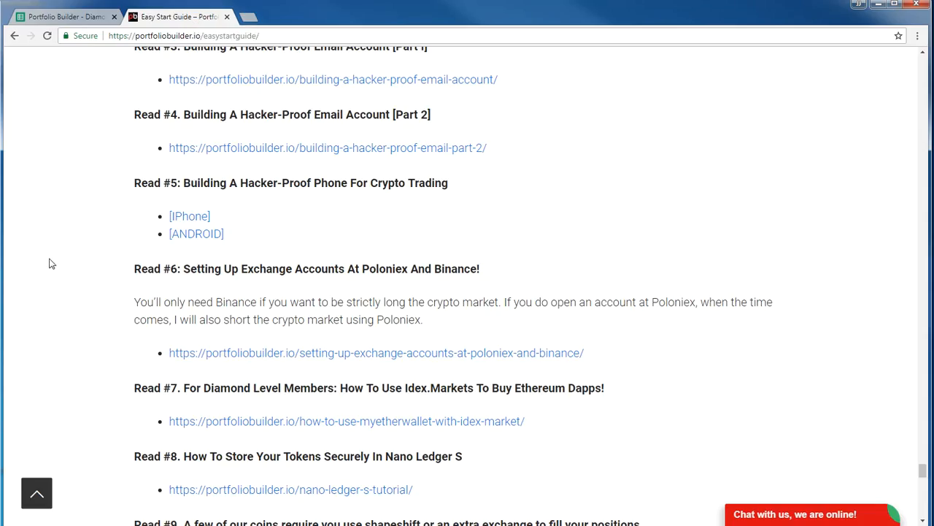
Open an empty browser tab placed between the portfolio spreadsheet and the Easy Start Guide, and return to the spreadsheet.
left_click(35, 14)
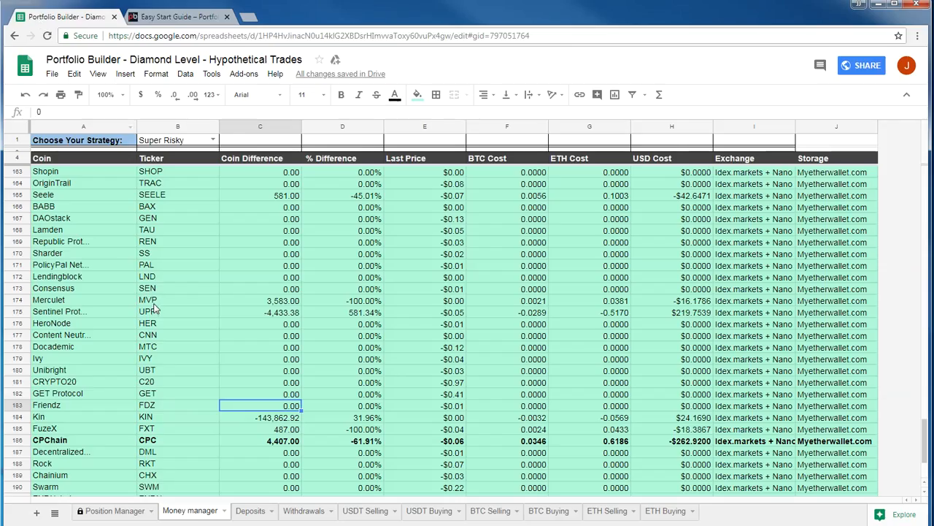
left_click(252, 19)
left_click_drag(267, 17, 146, 20)
left_click(70, 22)
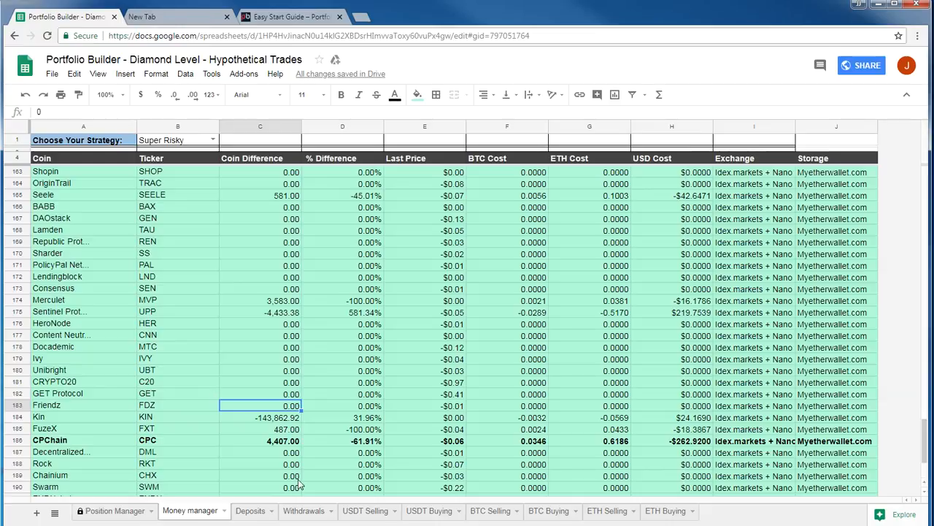
Copy the spreadsheet's web address and load it in the new browser tab as a second view.
left_click(161, 36)
key("ctrl+c")
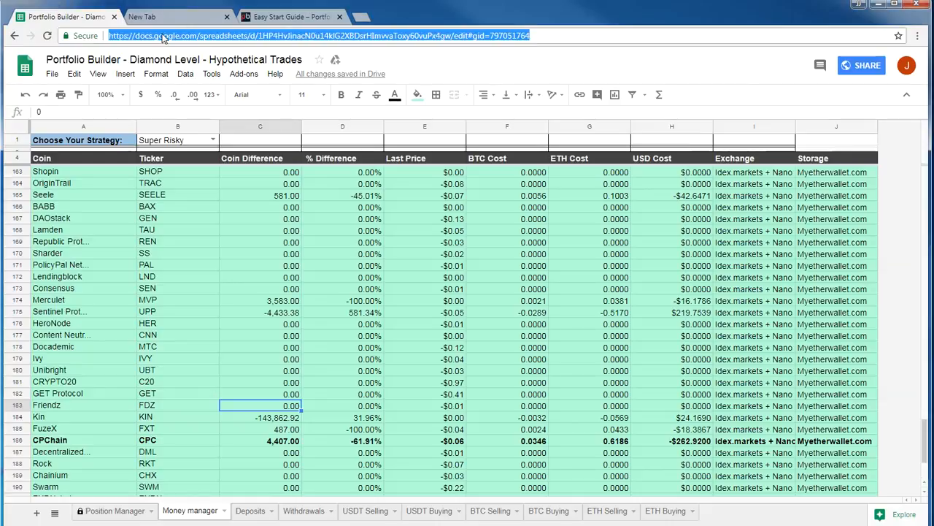
left_click(174, 22)
key("ctrl+v")
key("Return")
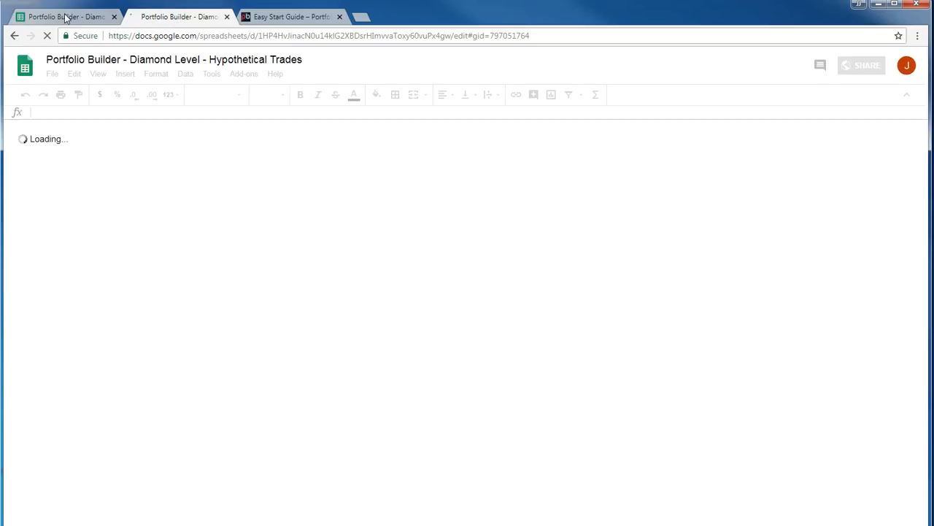
Display the ETH Selling sheet in the second view of the spreadsheet.
left_click(66, 13)
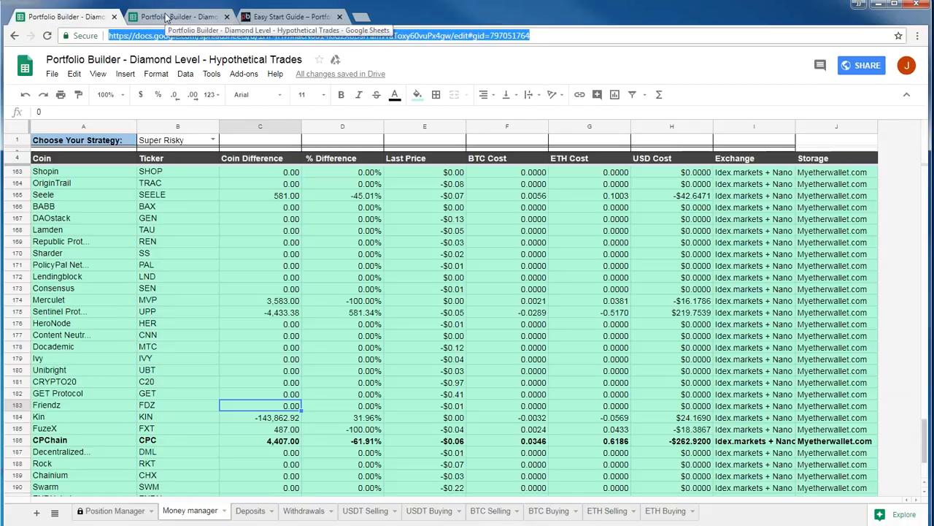
left_click(168, 14)
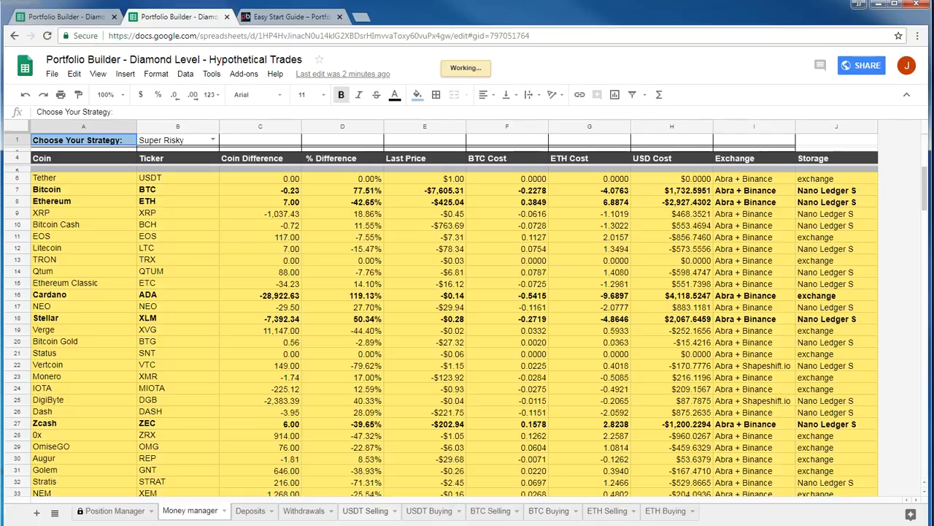
left_click(615, 513)
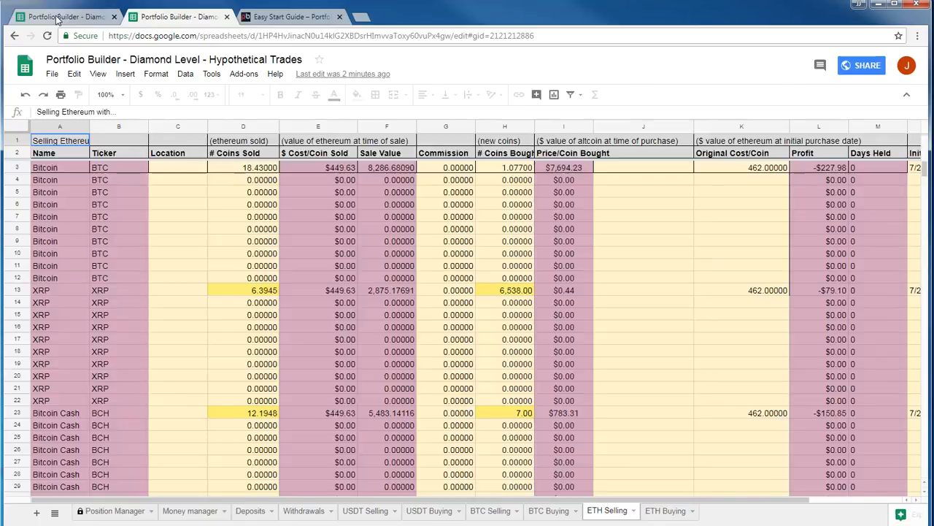
In the first view's Money manager sheet, find the bold PCHAIN row and select its coin difference.
left_click(56, 17)
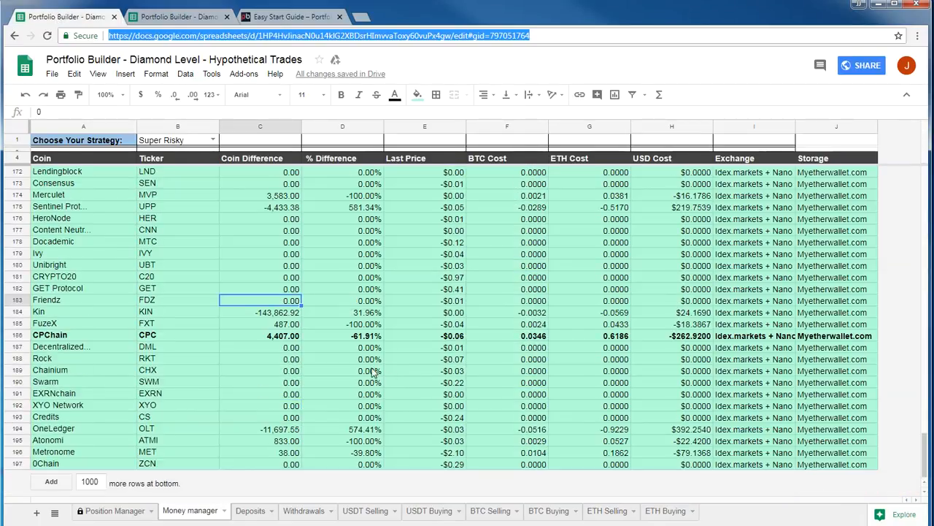
scroll(328, 382, "up", 8)
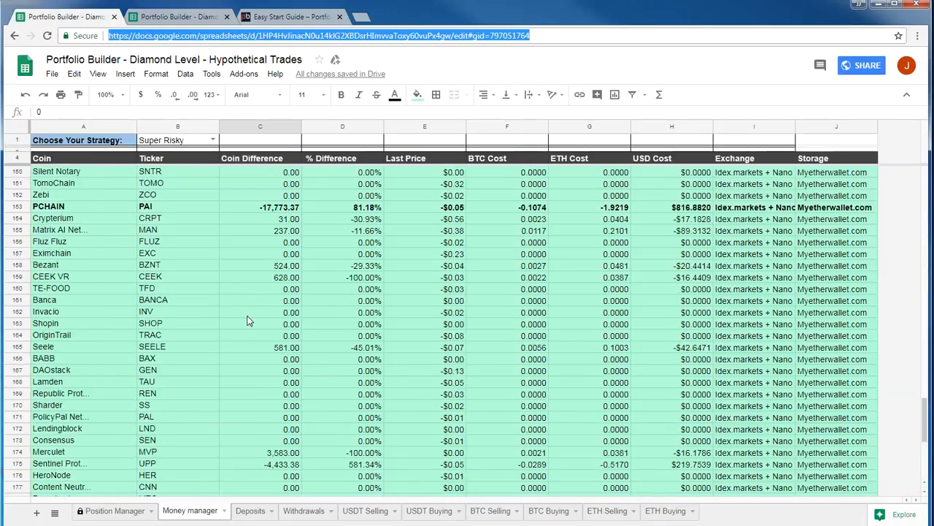
scroll(315, 363, "up", 3)
scroll(347, 344, "down", 5)
left_click(63, 207)
left_click(272, 208)
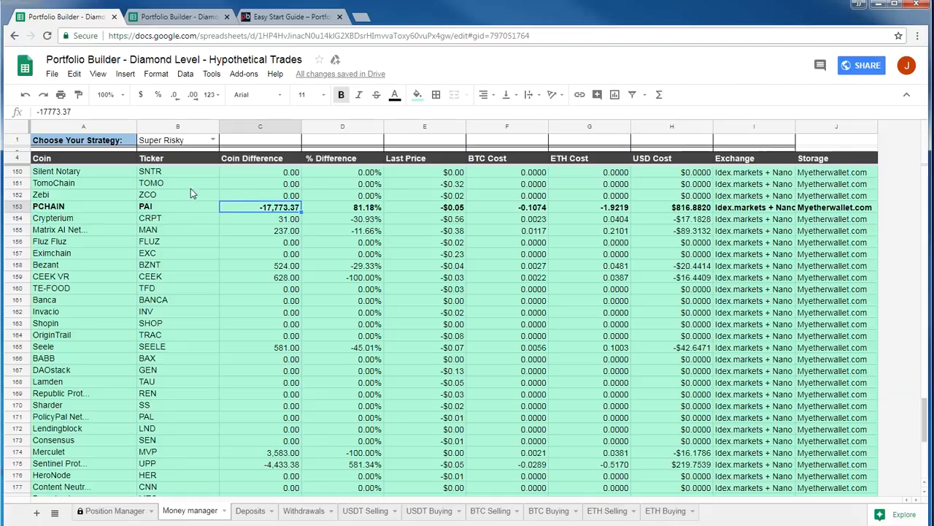
Examine the bold PCHAIN and CPChain rows among the Idex.markets coins in the Money manager sheet.
scroll(130, 221, "down", 6)
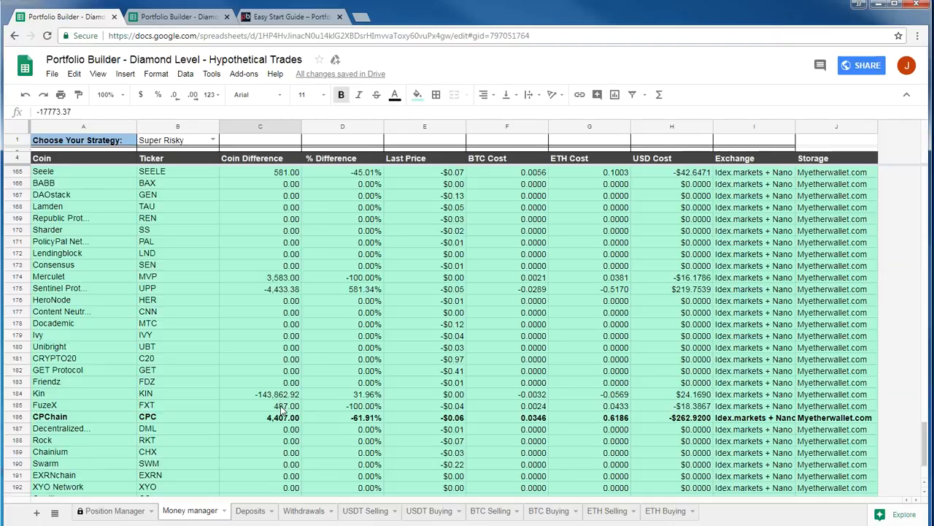
left_click(273, 395)
scroll(271, 398, "down", 2)
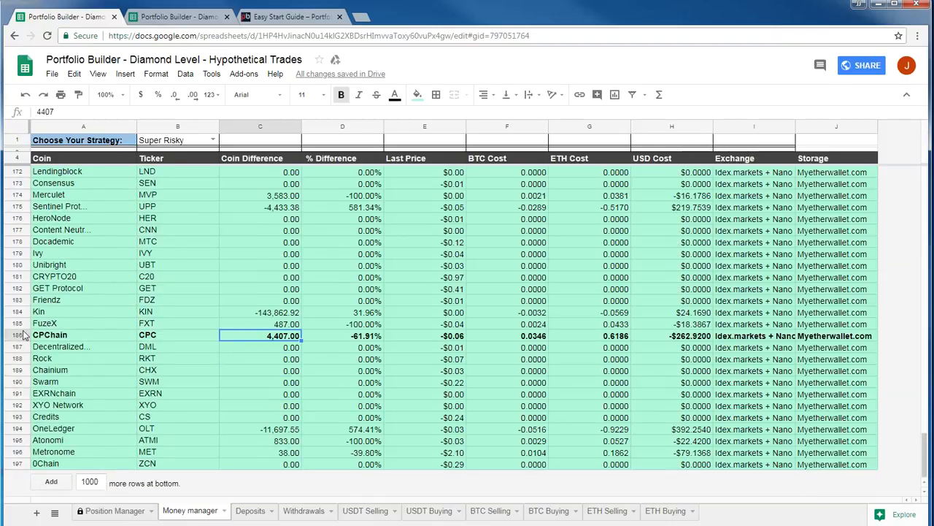
left_click(62, 337)
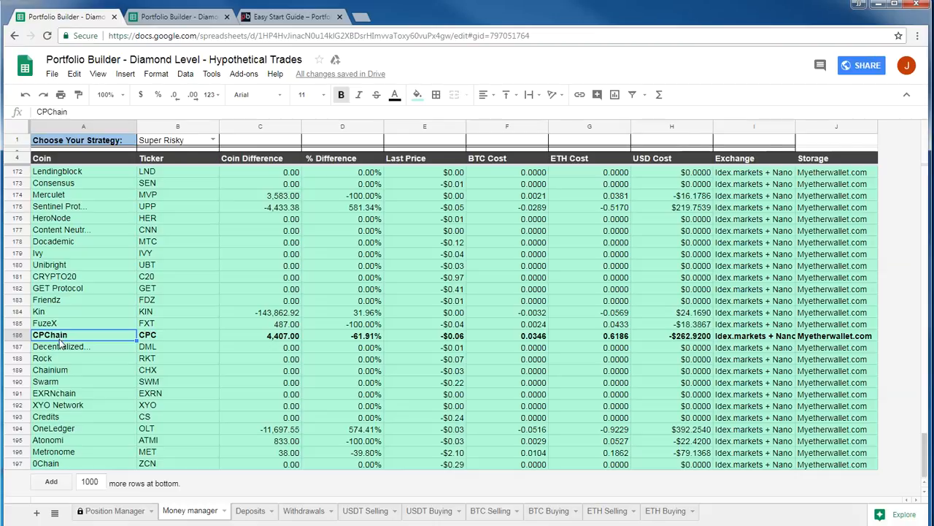
scroll(60, 339, "up", 5)
scroll(205, 261, "up", 7)
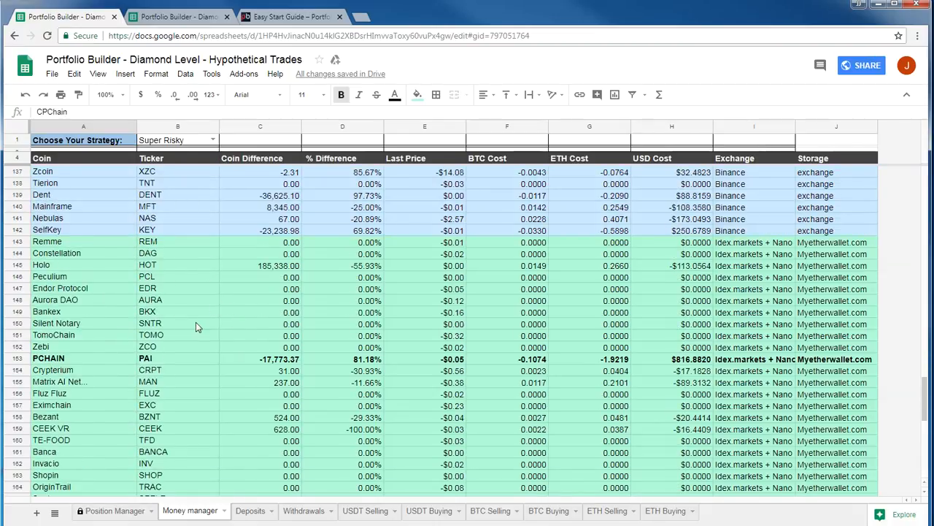
scroll(195, 326, "down", 3)
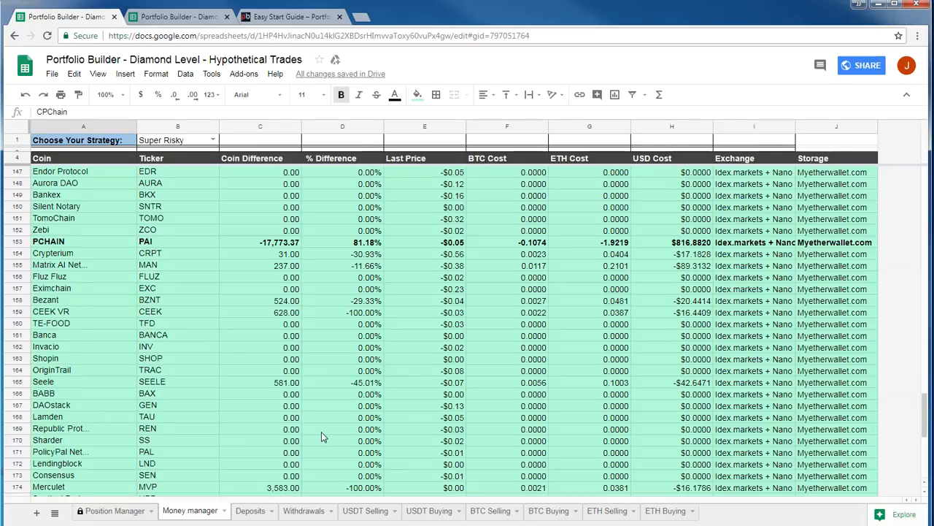
scroll(321, 436, "down", 8)
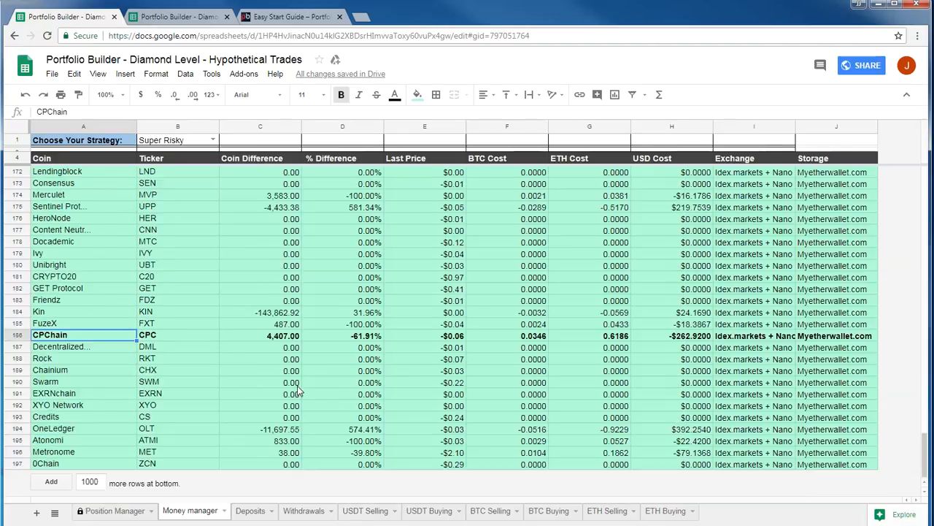
scroll(229, 292, "up", 8)
left_click(229, 238)
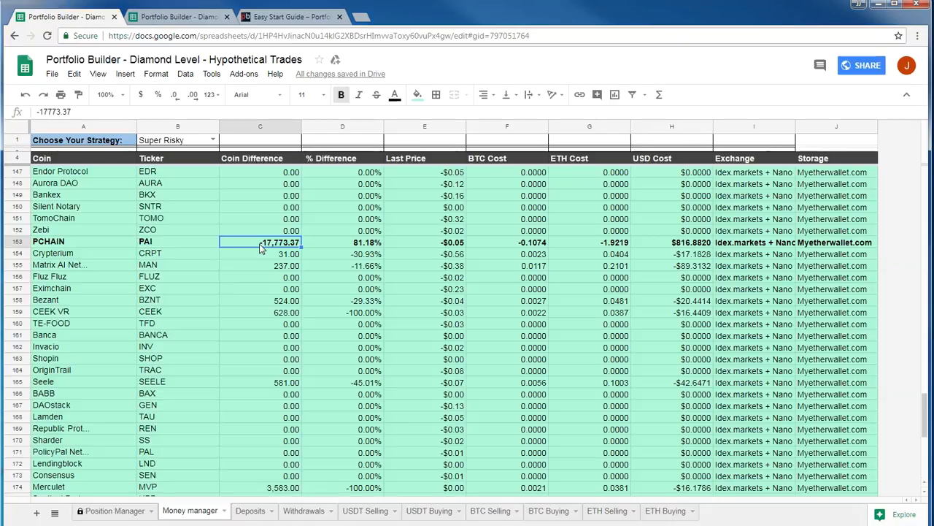
left_click(53, 245)
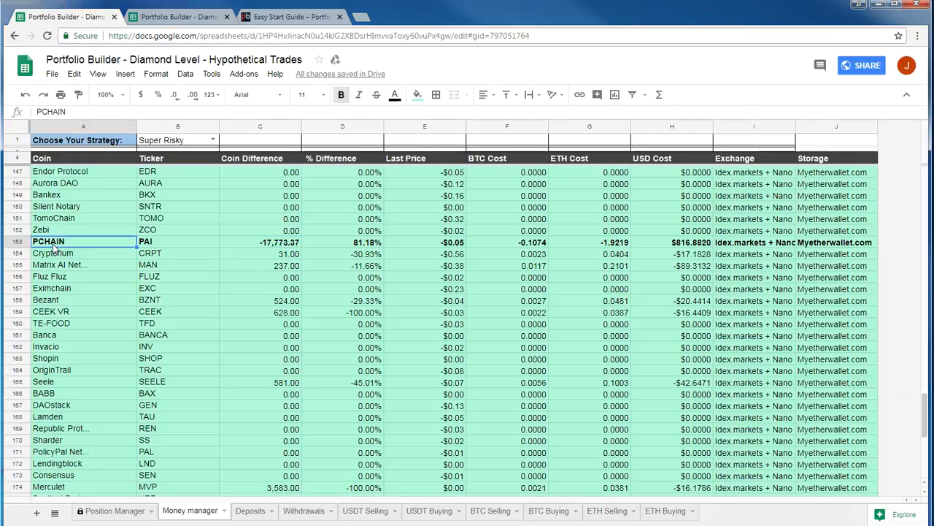
In the ETH Buying sheet, search for the ticker "pai" and select the ticker cell of the first PCHAIN row.
left_click(667, 511)
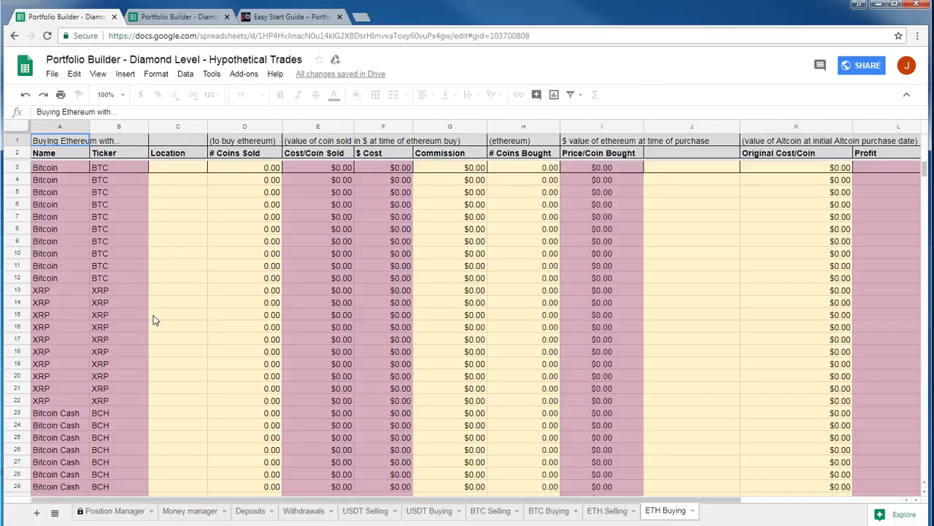
left_click(196, 319)
key("ctrl+f")
type("pai")
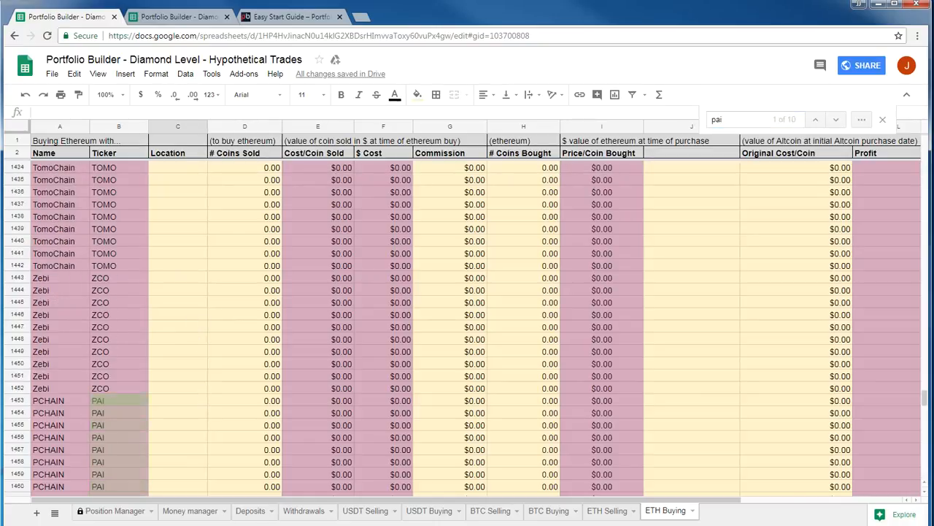
left_click(194, 401)
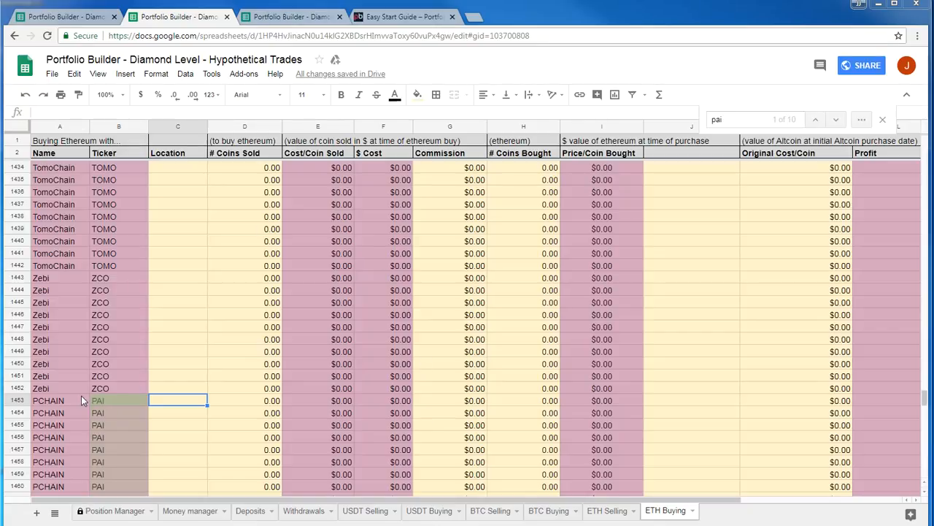
left_click(107, 400)
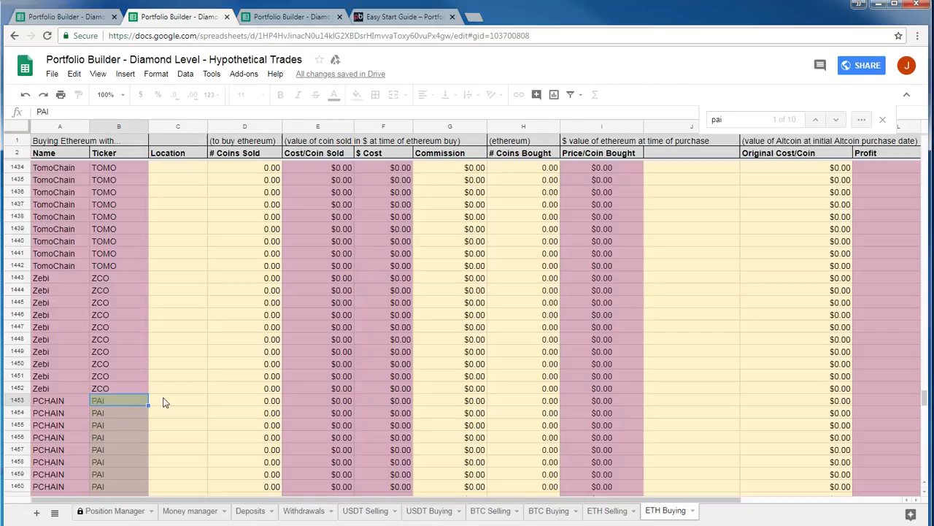
In the ETH Selling view, search for "pai" and select the price per coin bought in the first PCHAIN row.
left_click(303, 17)
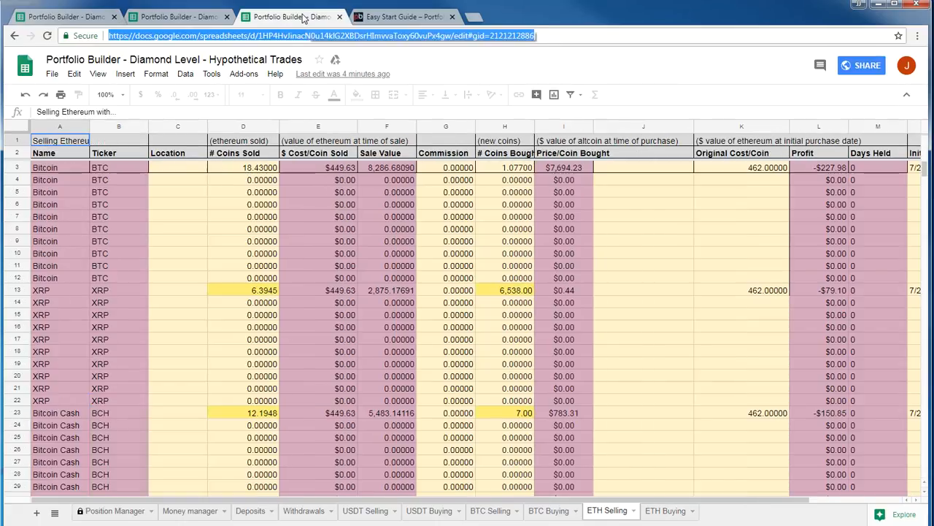
left_click(199, 23)
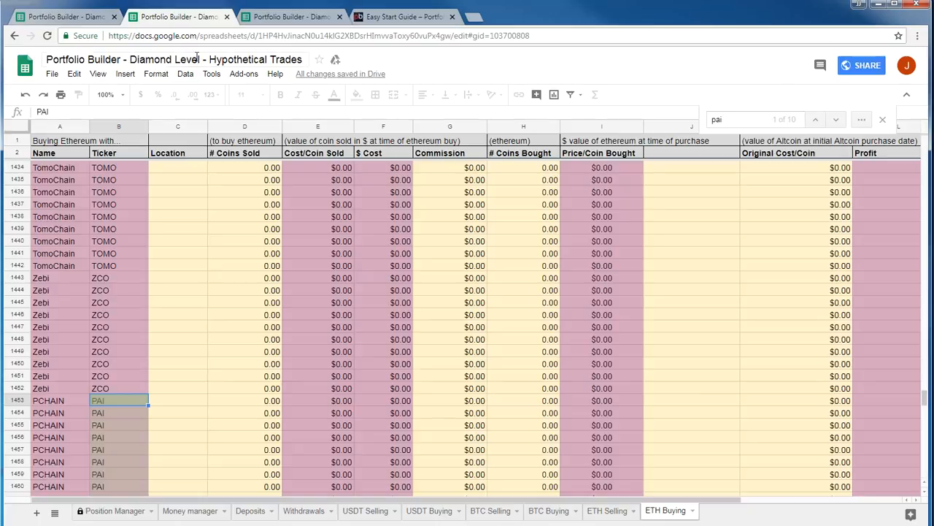
left_click(289, 20)
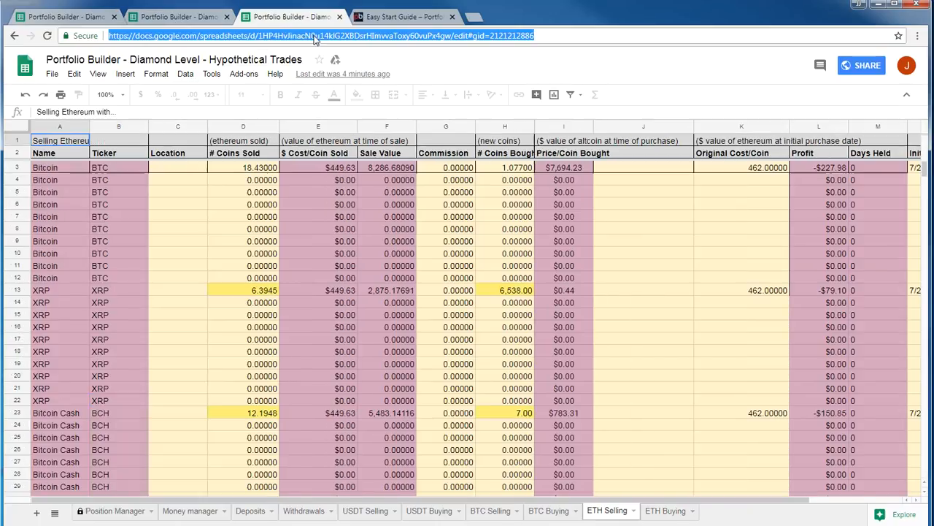
left_click(205, 341)
key("ctrl+f")
type("pai")
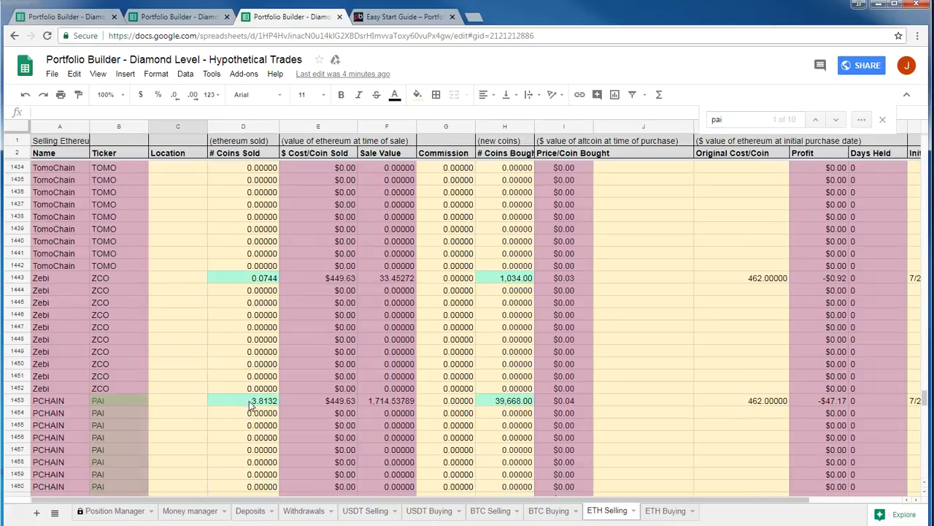
left_click(575, 400)
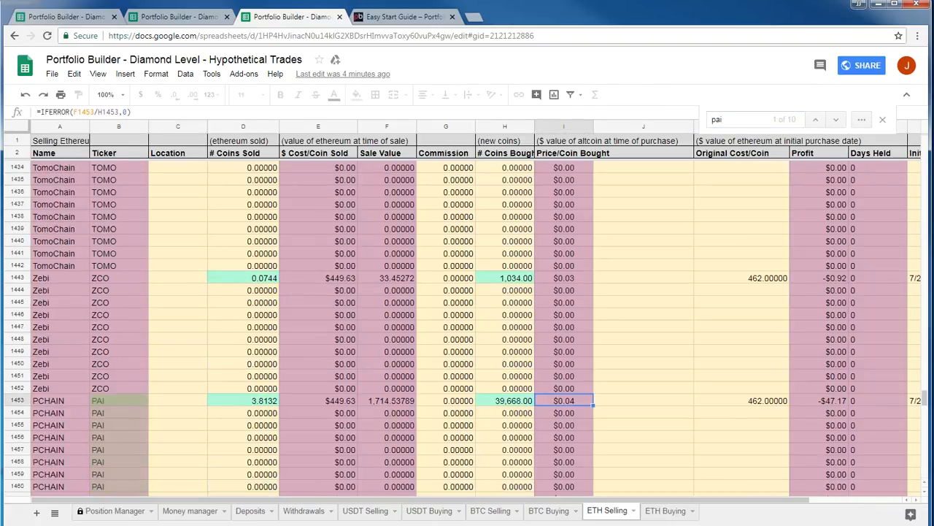
In the Money manager view, find the bold PCHAIN row again and select its coin difference.
left_click(48, 15)
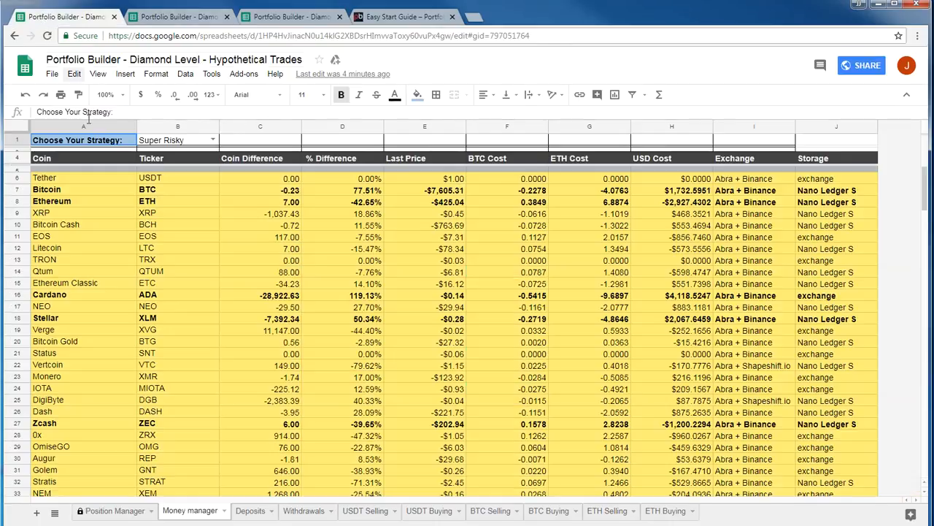
left_click(214, 410)
scroll(234, 406, "down", 15)
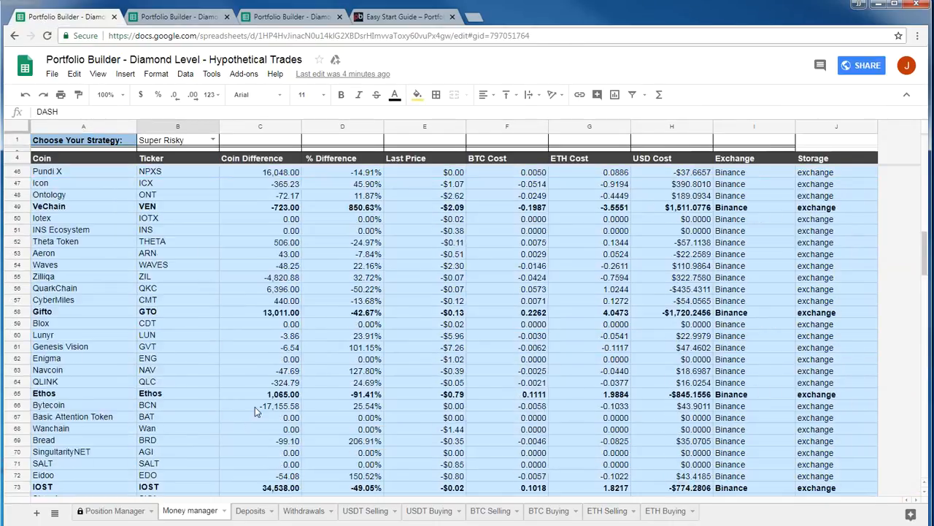
scroll(257, 394, "down", 12)
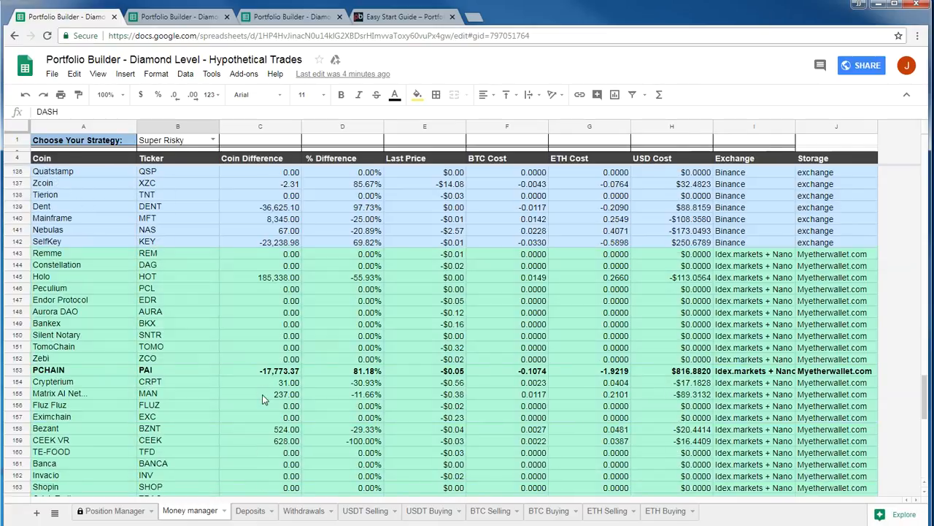
scroll(263, 409, "down", 4)
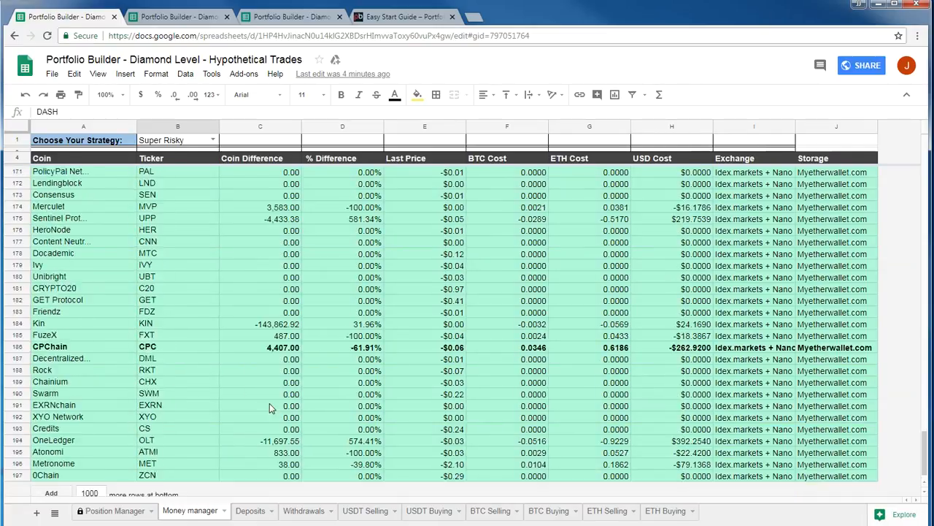
scroll(272, 336, "up", 7)
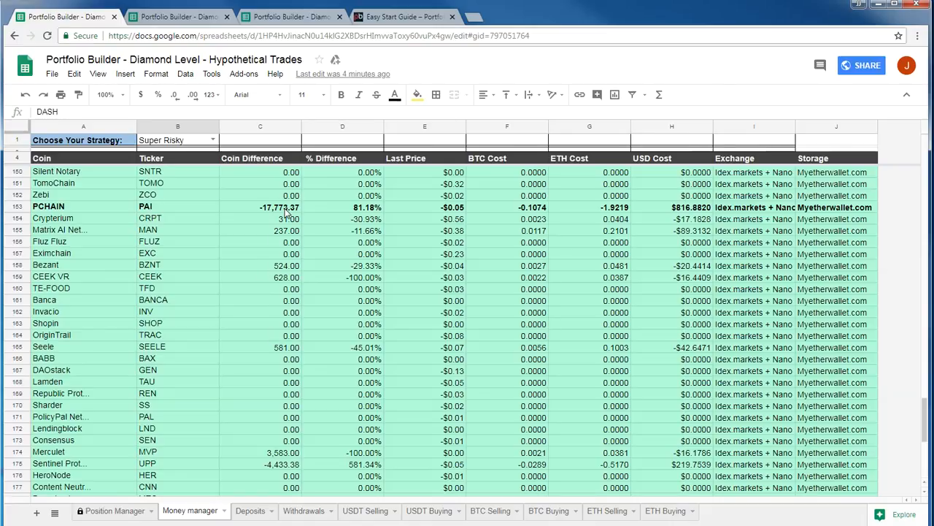
left_click(285, 210)
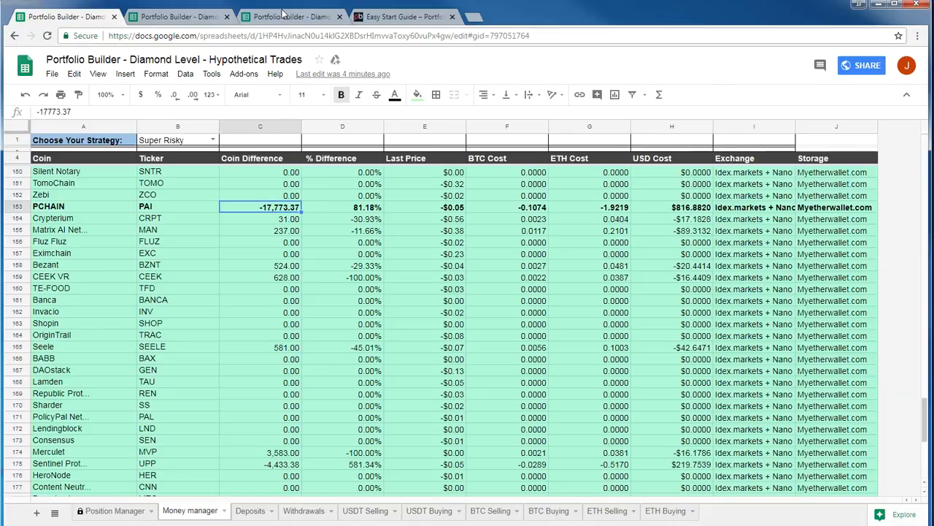
Enter PCHAIN's coin difference as a positive 17,773.37 under # Coins Sold in its first ETH Buying row.
left_click(179, 17)
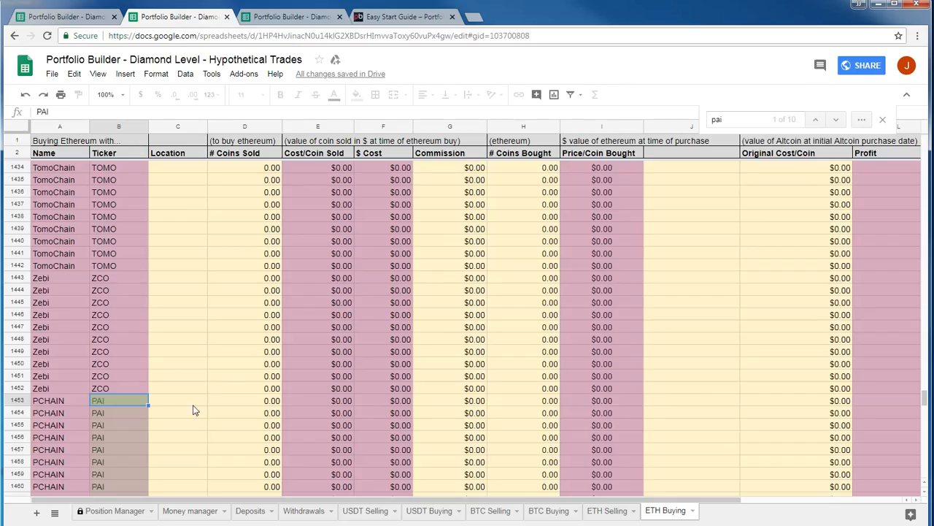
left_click(224, 400)
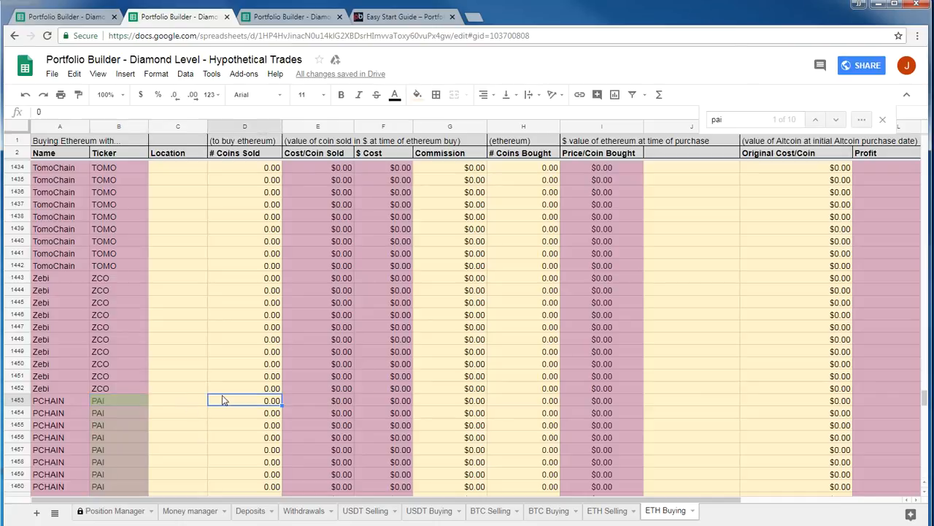
left_click(552, 401)
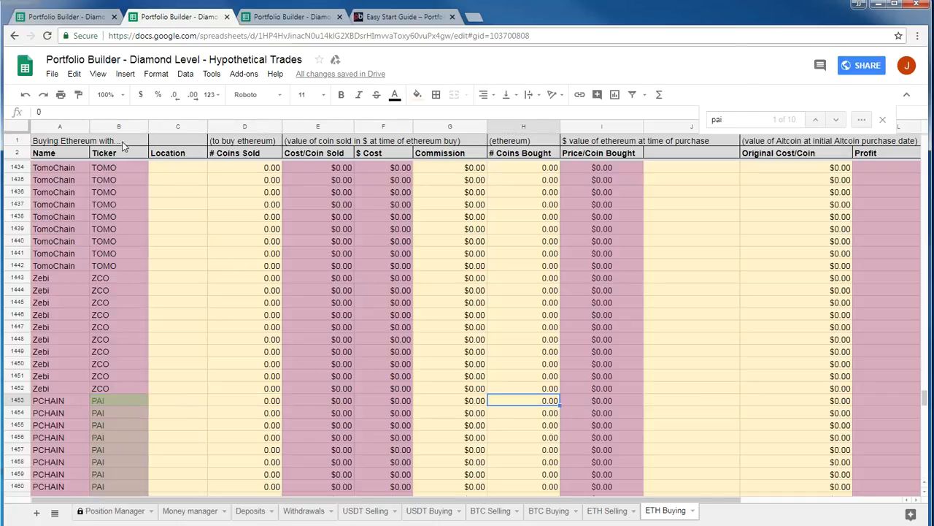
left_click(252, 403)
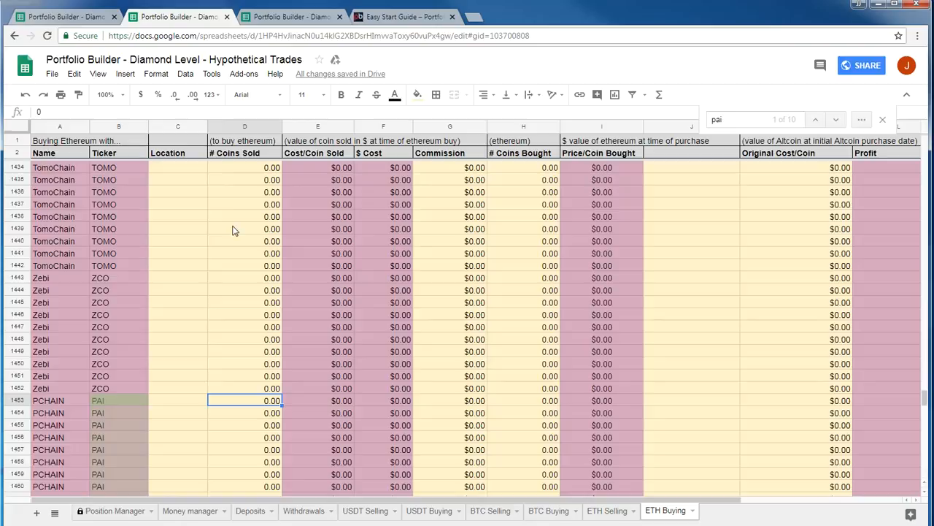
left_click(232, 142)
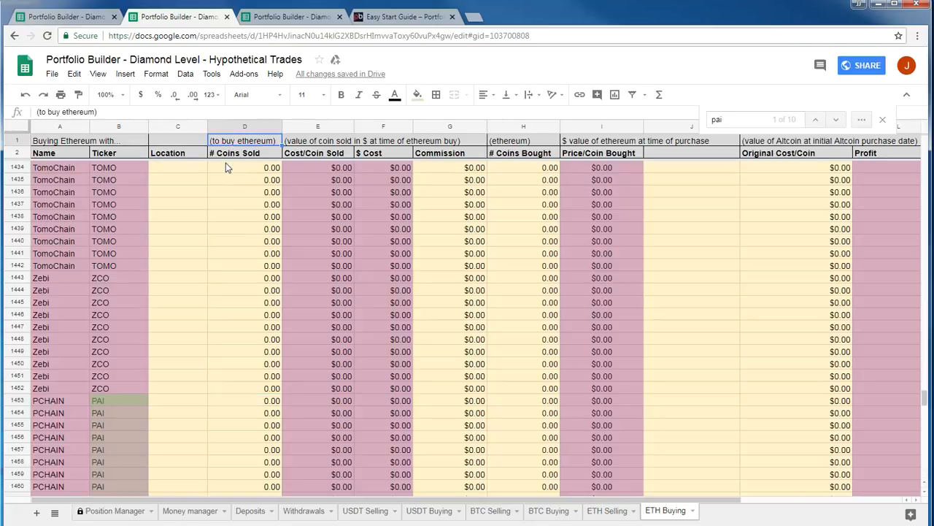
left_click(251, 400)
left_click(107, 112)
type("-17,773.37")
key("Home")
key("Delete")
key("Return")
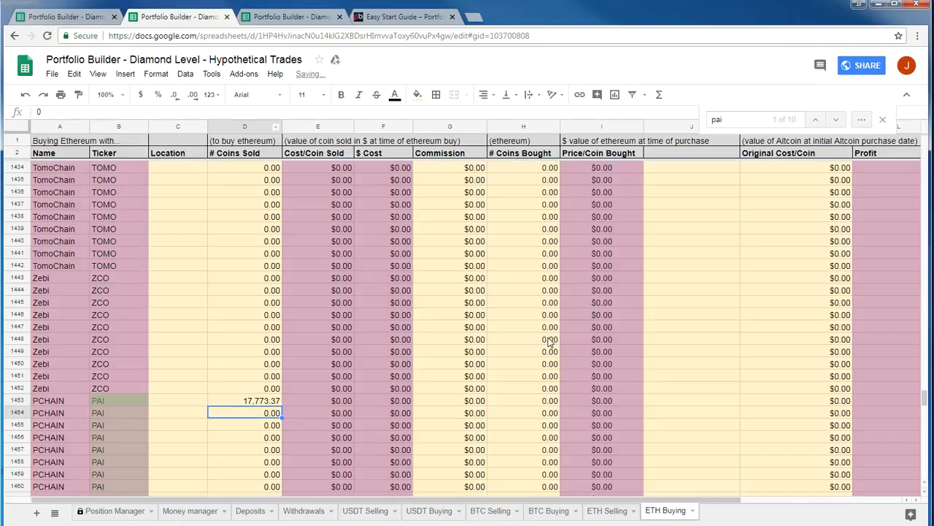
Copy PCHAIN's full-precision ETH cost from the Money manager view for its # Coins Bought cell in ETH Buying.
left_click(547, 404)
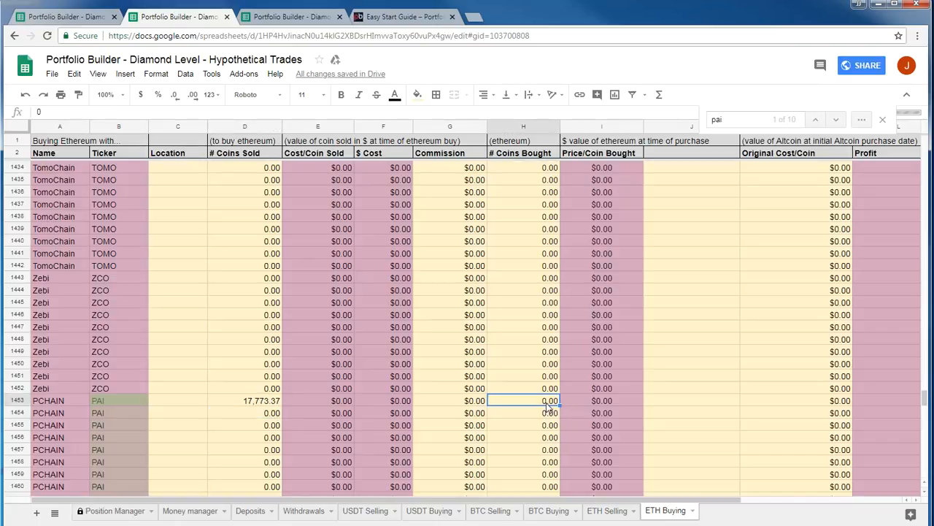
left_click(50, 18)
key("ctrl+c")
left_click(604, 208)
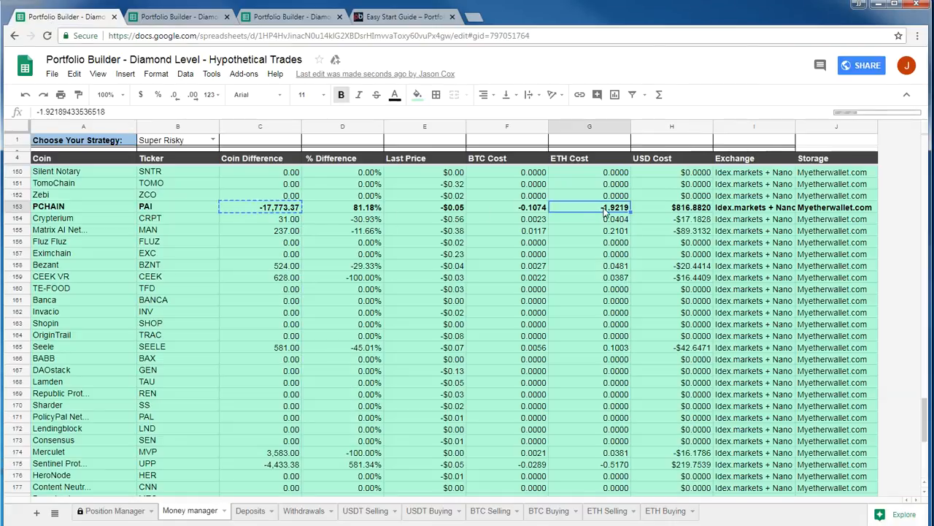
left_click(119, 112)
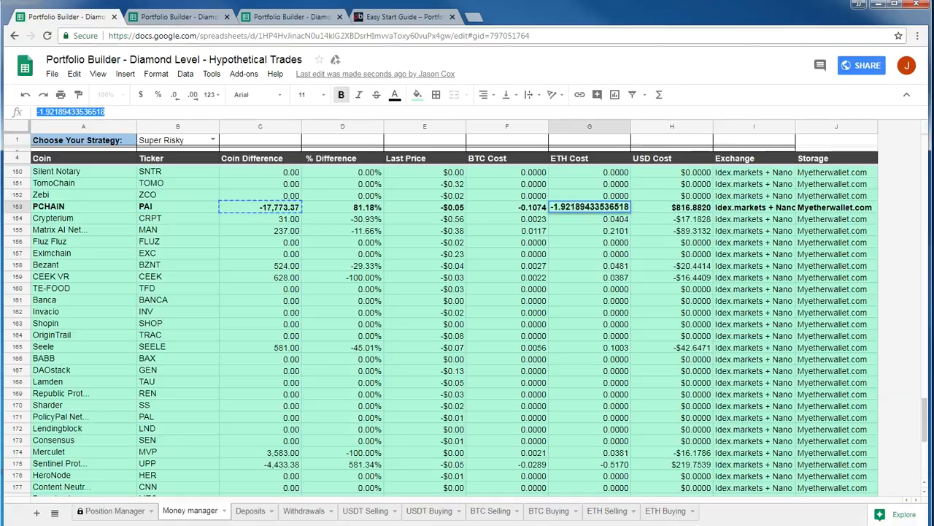
Enter the copied ETH cost as a positive 1.92189433536518 under # Coins Bought in PCHAIN's first ETH Buying row.
left_click(299, 16)
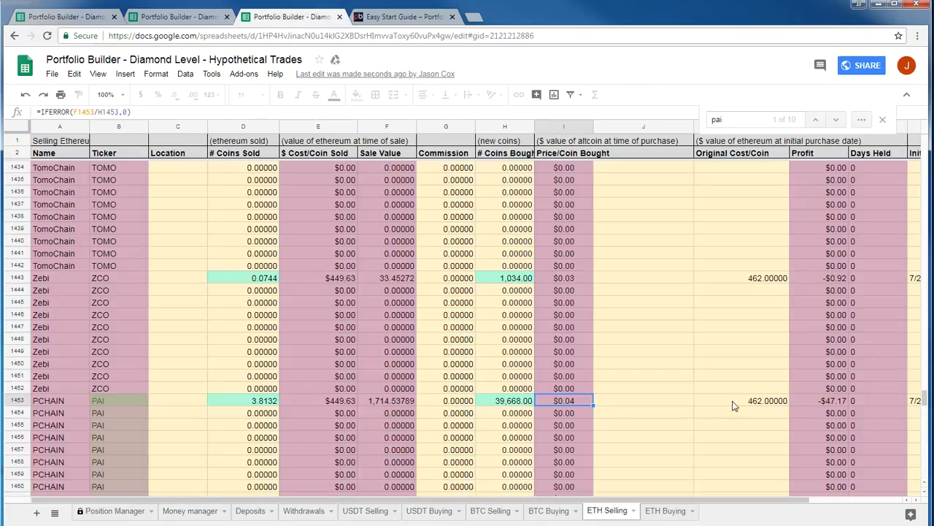
left_click(503, 403)
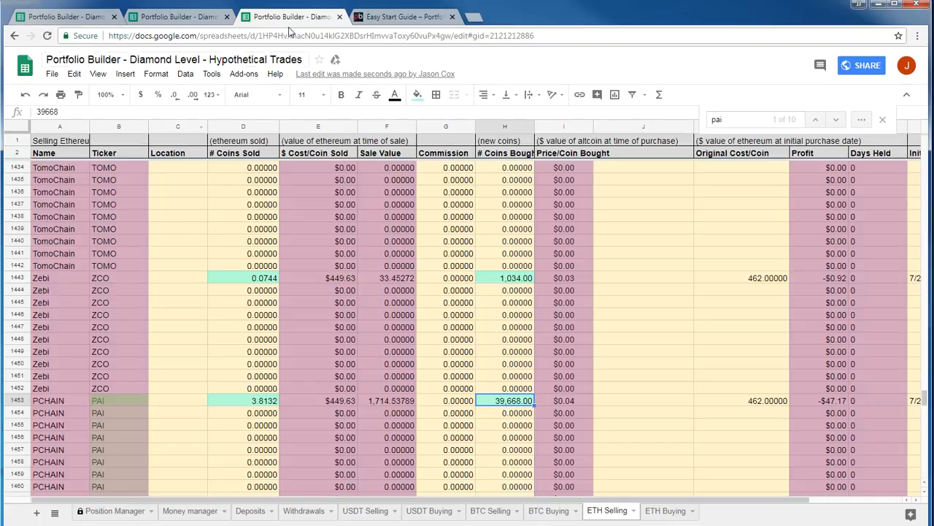
left_click(158, 19)
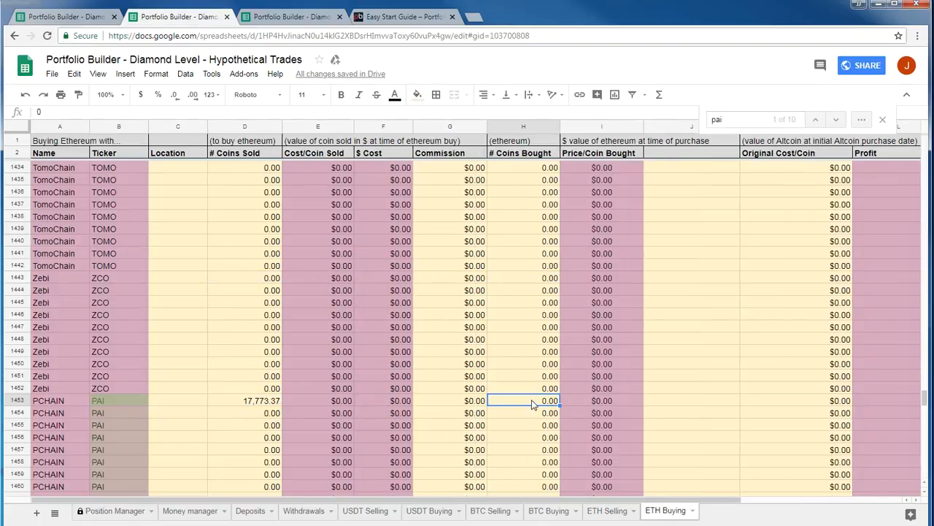
left_click(101, 114)
key("BackSpace")
key("ctrl+v")
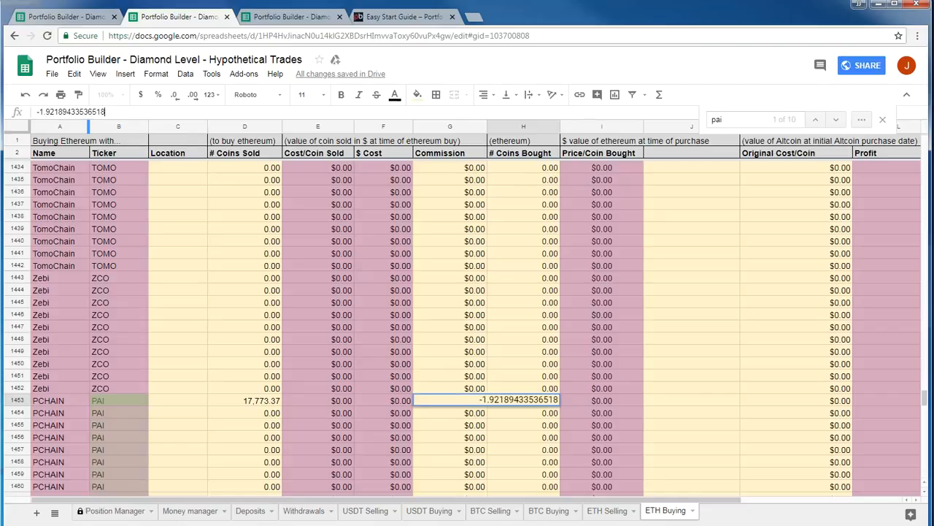
left_click(38, 111)
key("BackSpace")
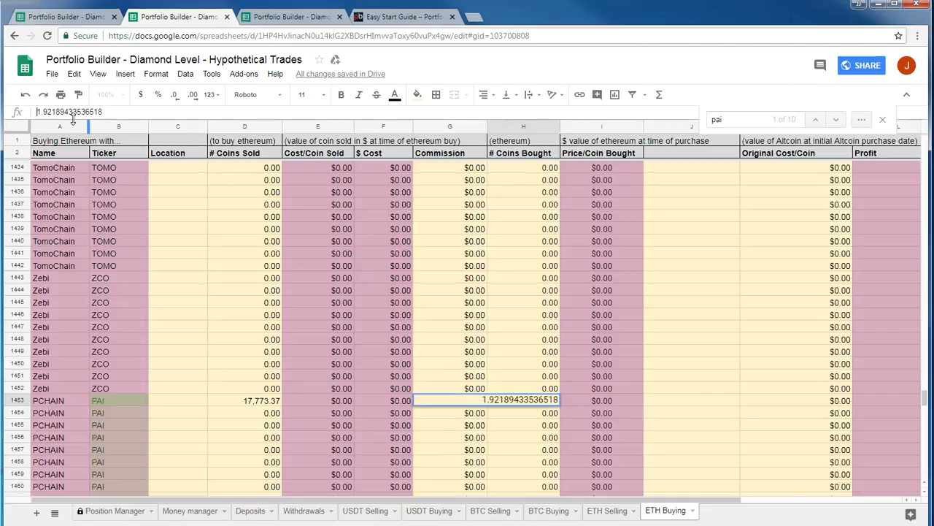
key("Return")
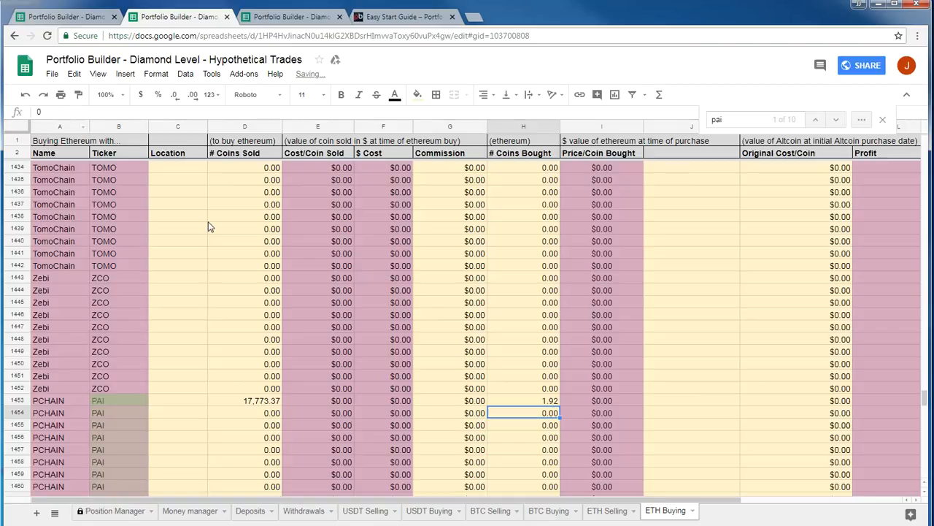
Set the commission in PCHAIN's first ETH Buying row to the formula =F1453*.001.
left_click(469, 401)
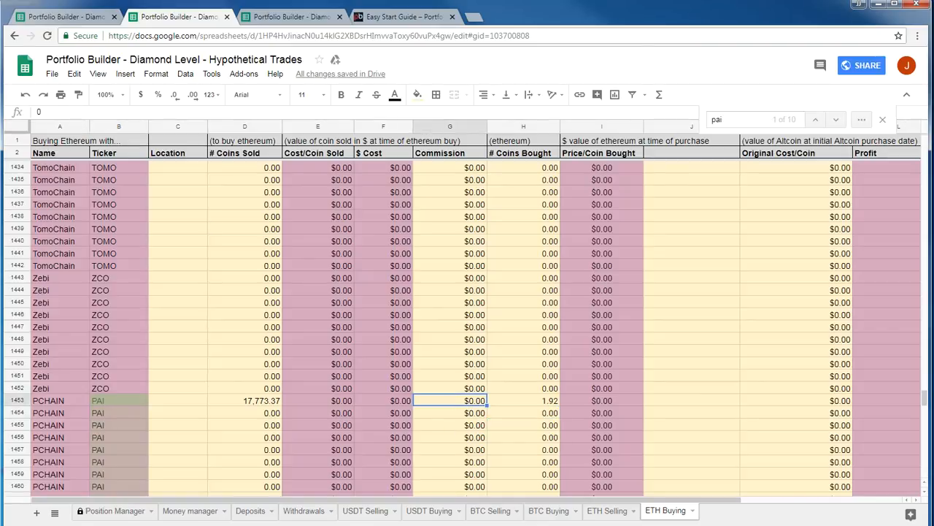
left_click(71, 112)
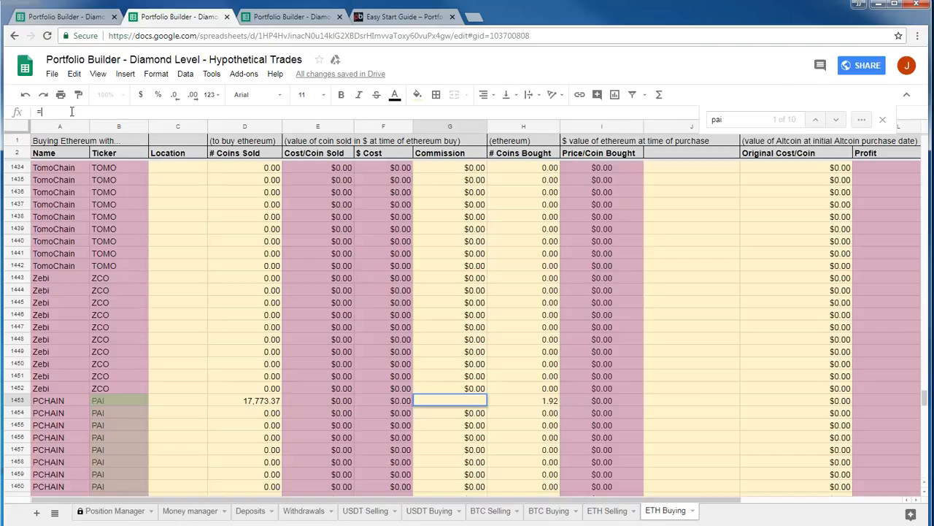
left_click(398, 402)
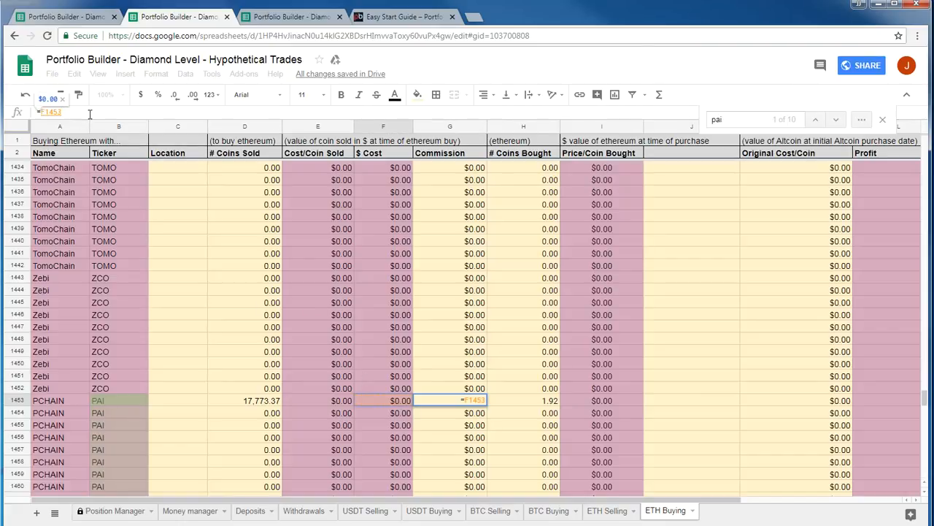
type("*.001")
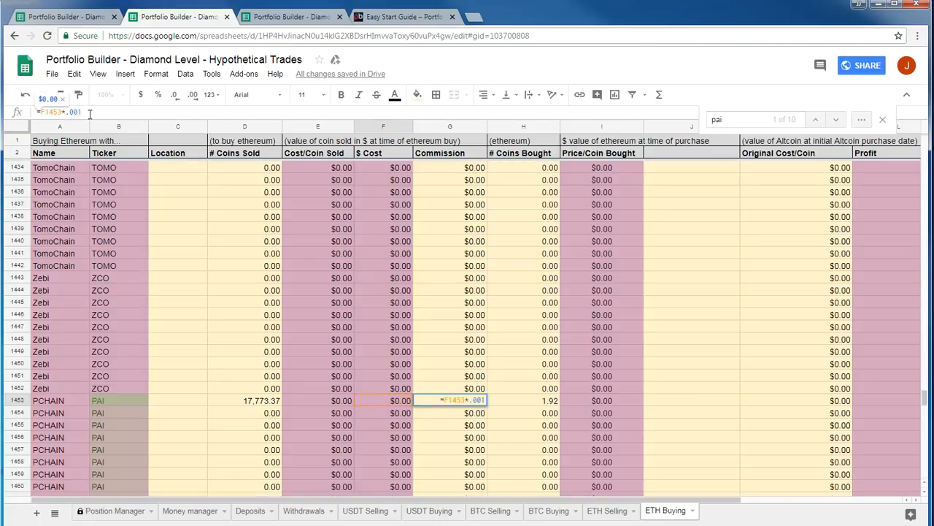
key("Return")
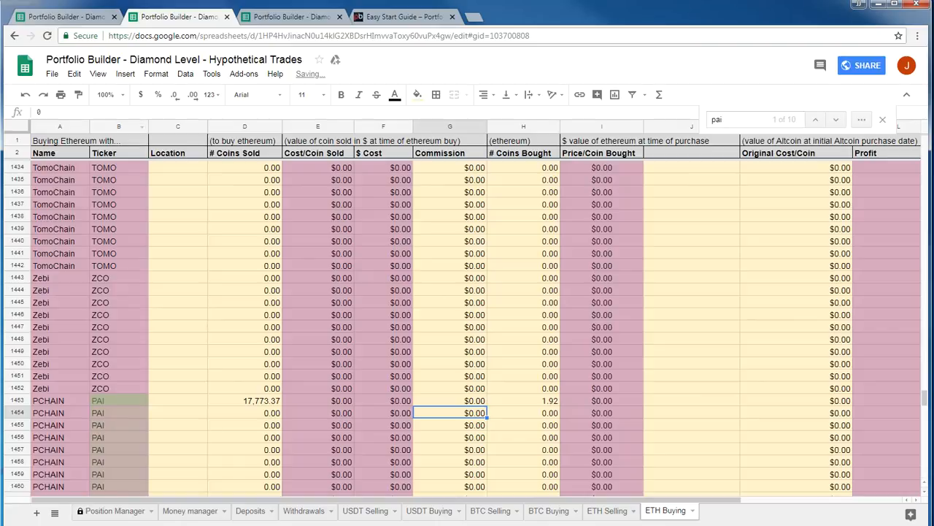
Enter 8/2/2018 as the final date in PCHAIN's first ETH Buying row.
left_click(703, 404)
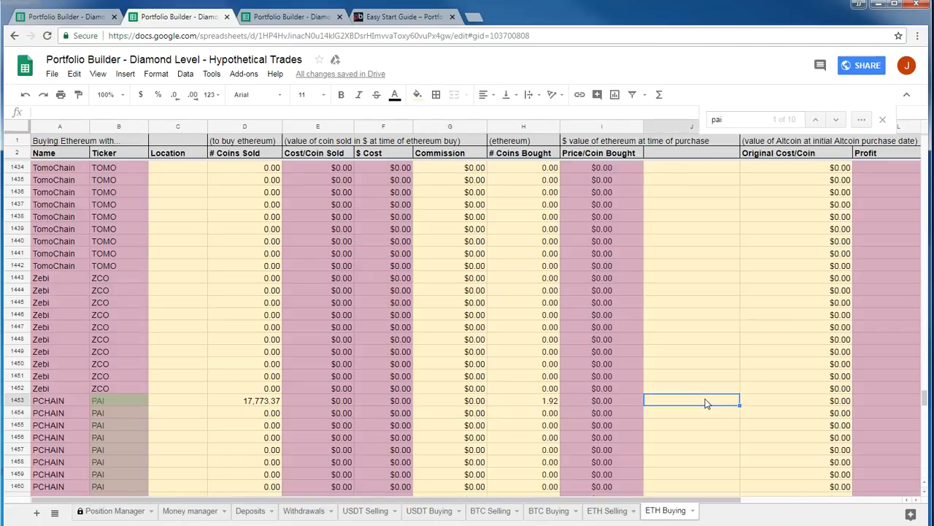
key("Right")
key("Right")
key("Right")
key("Right")
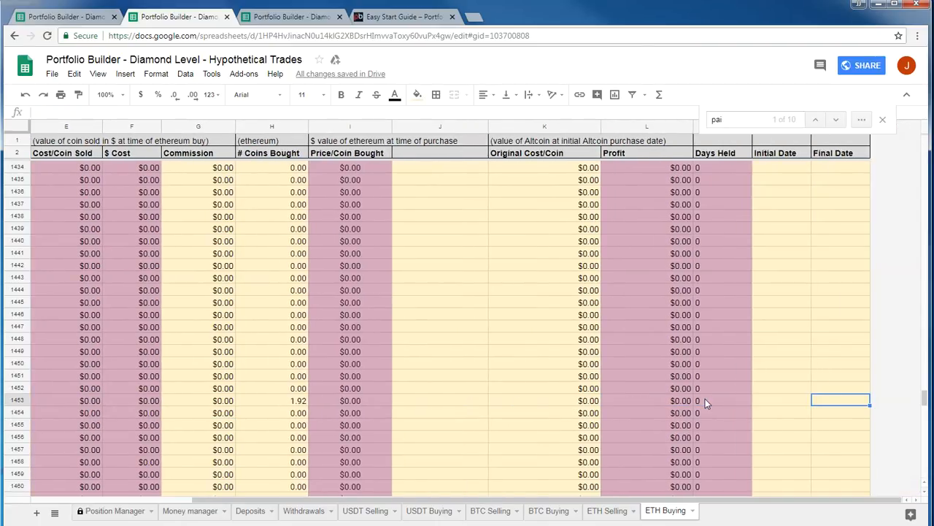
type("8/2/2018")
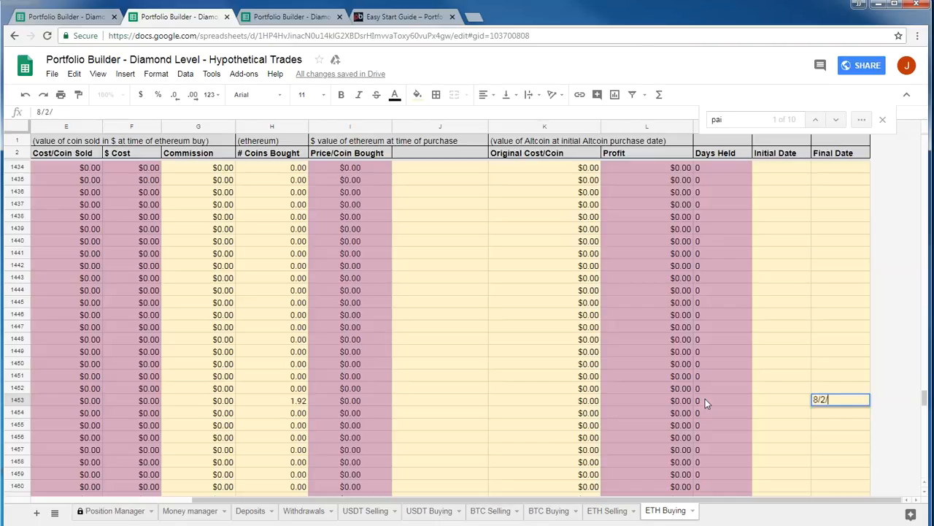
key("Return")
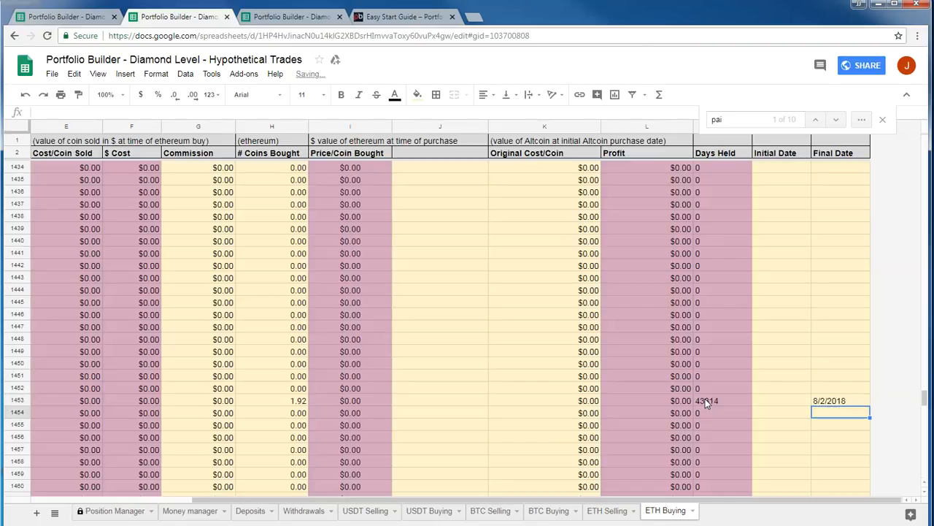
Copy the 7/23/2018 date from PCHAIN's first ETH Selling row into Initial Date of its ETH Buying row.
key("Up")
key("Left")
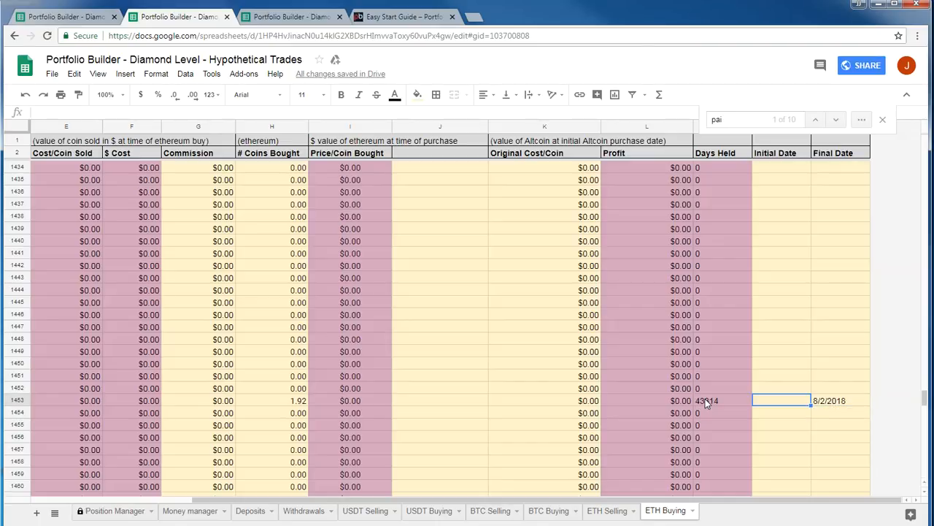
left_click(307, 19)
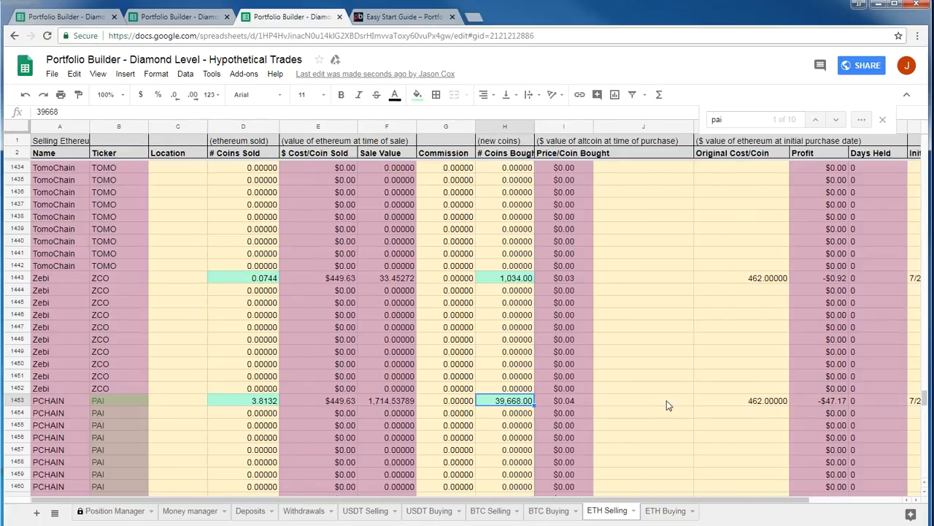
left_click(568, 404)
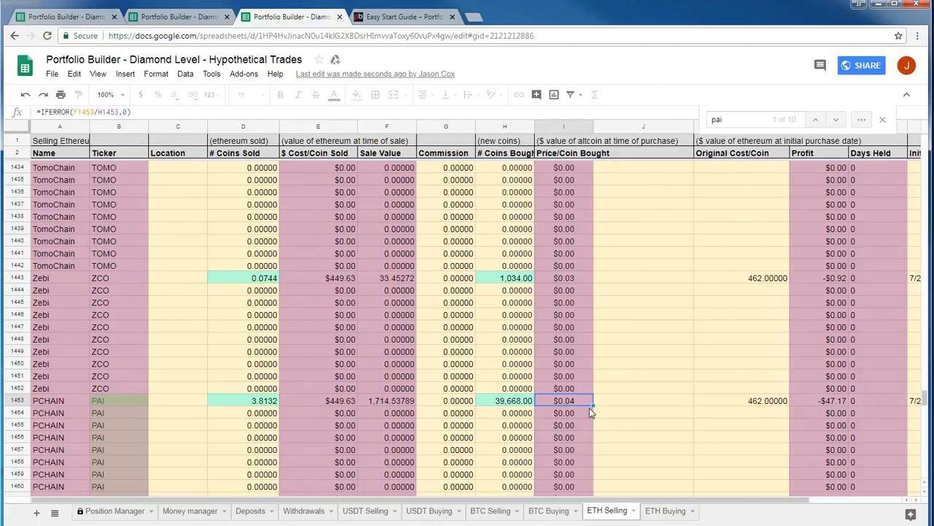
left_click(612, 407)
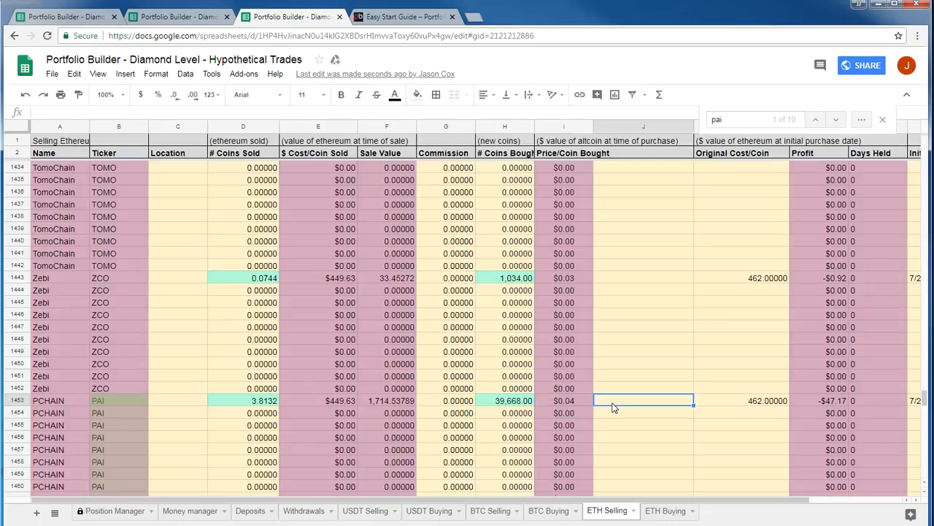
key("Right")
key("Right")
key("Right")
key("Right")
key("Right")
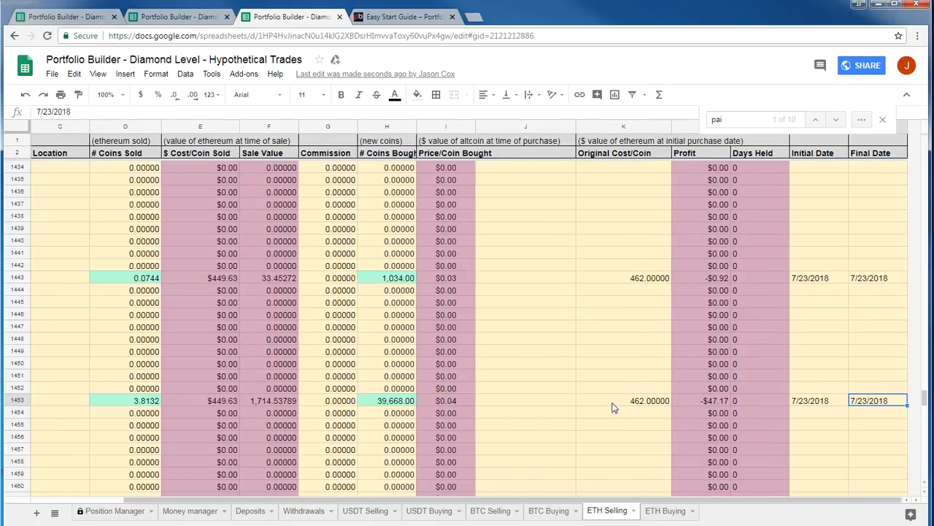
key("Left")
key("Right")
key("ctrl+c")
left_click(188, 20)
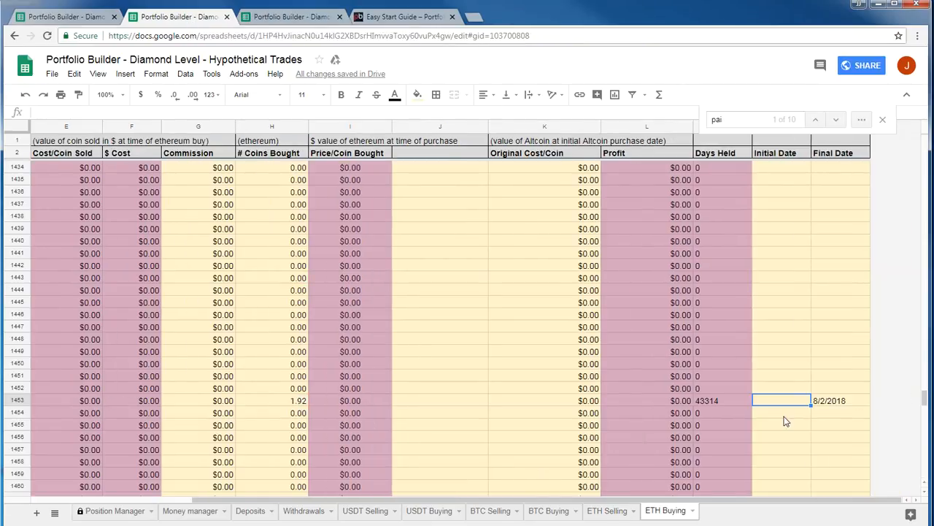
key("ctrl+v")
Set PCHAIN's Original Cost/Coin to .04 in its first ETH Buying row.
left_click(526, 401)
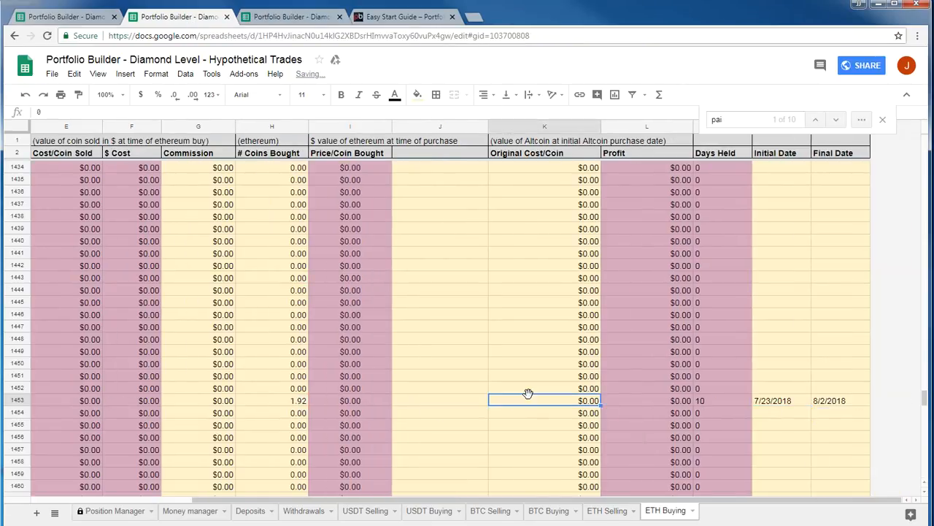
key("Delete")
type(".0")
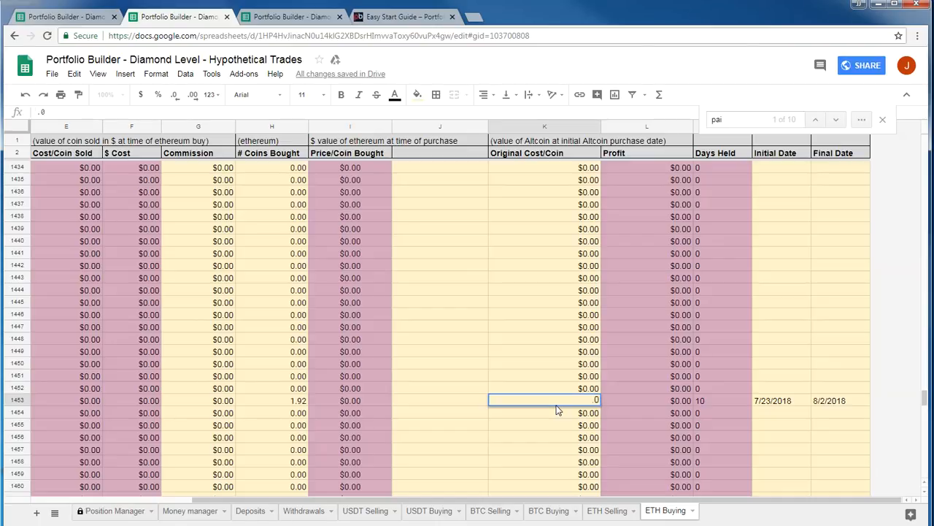
type("4")
key("Return")
Look over the entries made across PCHAIN's first ETH Buying row, back to its name and coins sold.
key("Up")
key("Left")
key("Left")
key("Left")
key("Left")
key("Left")
key("Left")
key("Left")
key("Left")
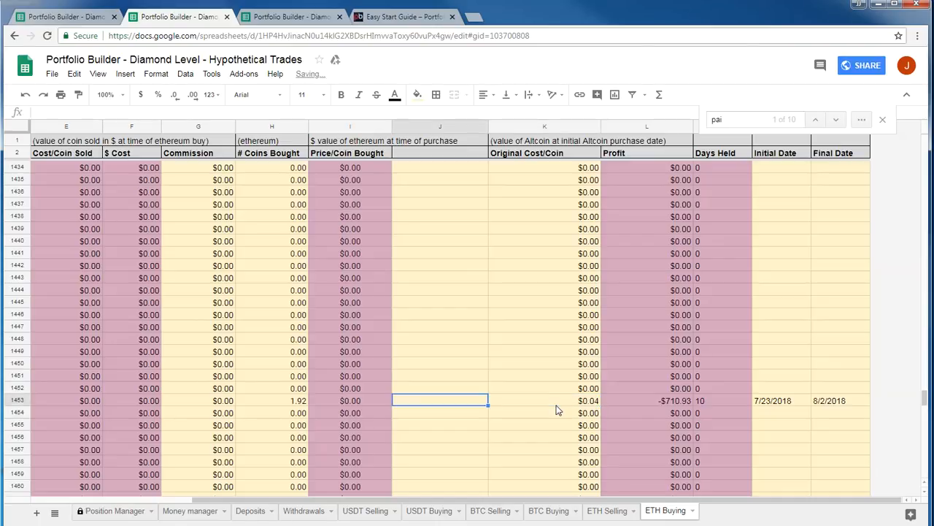
key("Left")
key("Left")
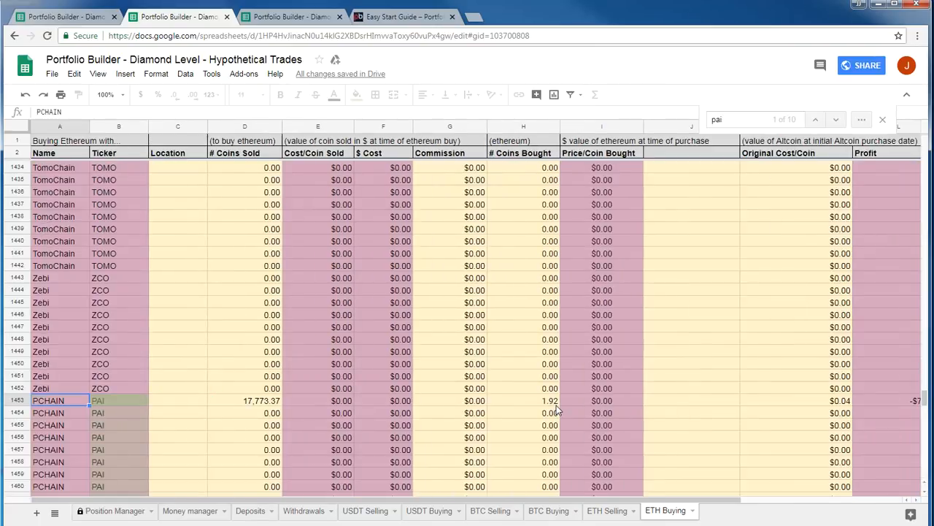
key("Right")
key("Right")
key("Right")
key("Right")
key("Right")
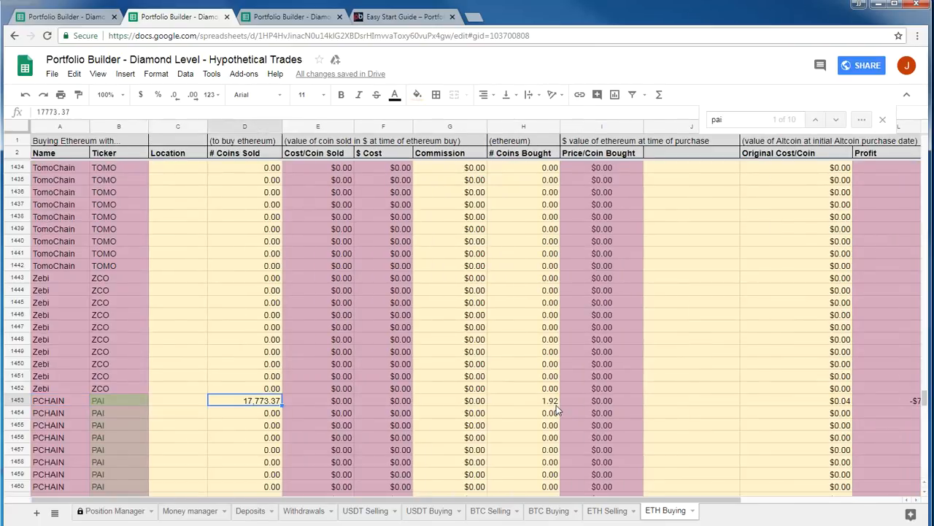
Run the add-on's price update for the ETH Buying sheet and dismiss its completion dialog.
left_click(244, 75)
mouse_move(277, 170)
left_click(365, 171)
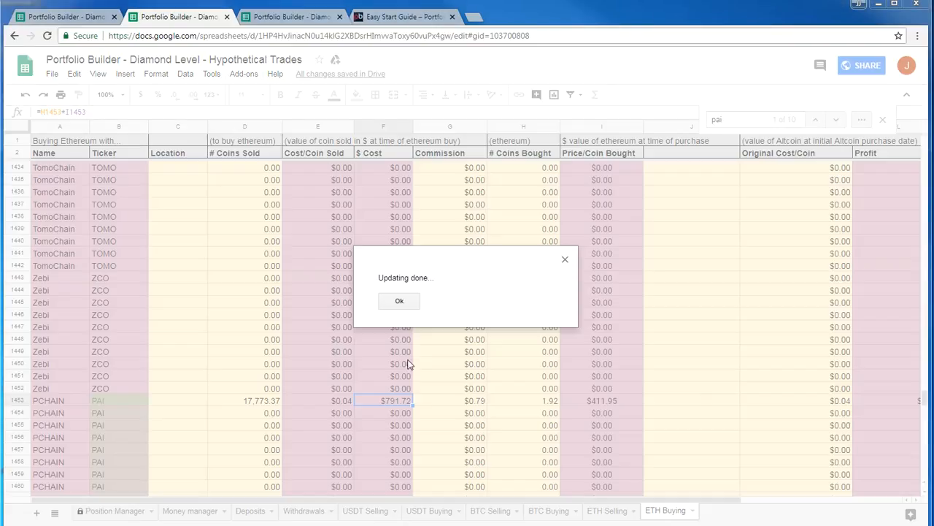
left_click(408, 303)
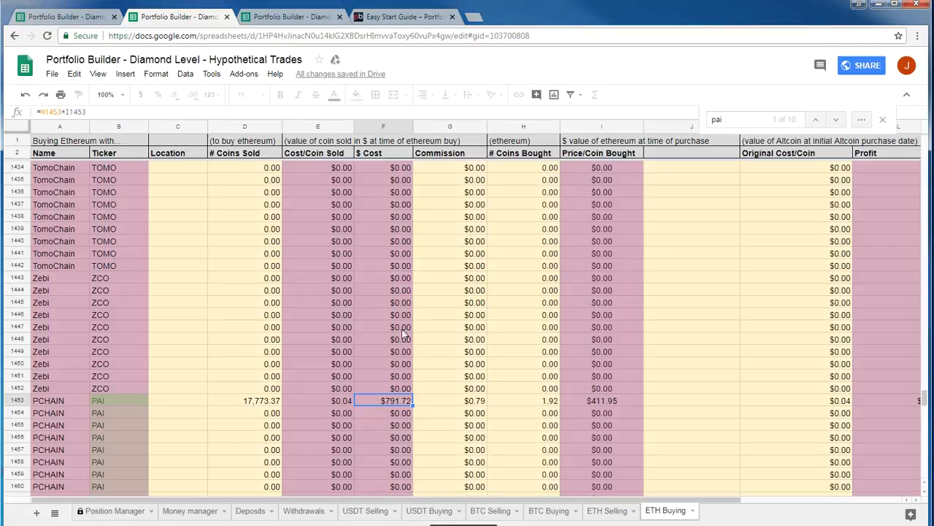
Examine the PCHAIN row's ethereum price, dollar cost, cost per coin sold, profit, days held and dates.
left_click(600, 400)
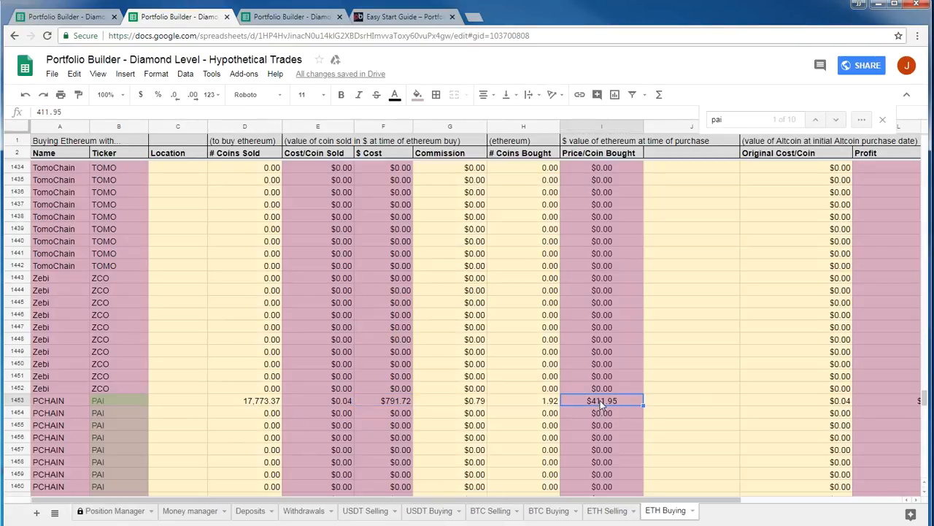
left_click(395, 401)
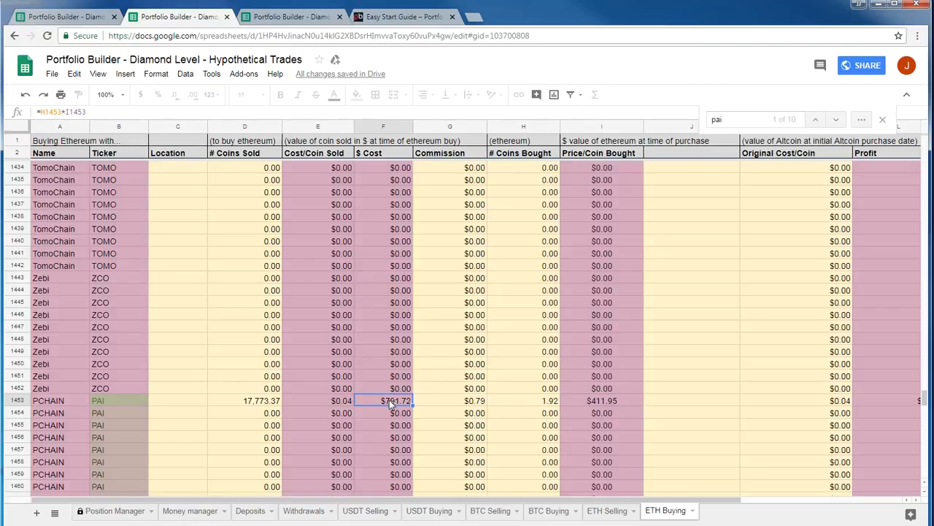
left_click(335, 402)
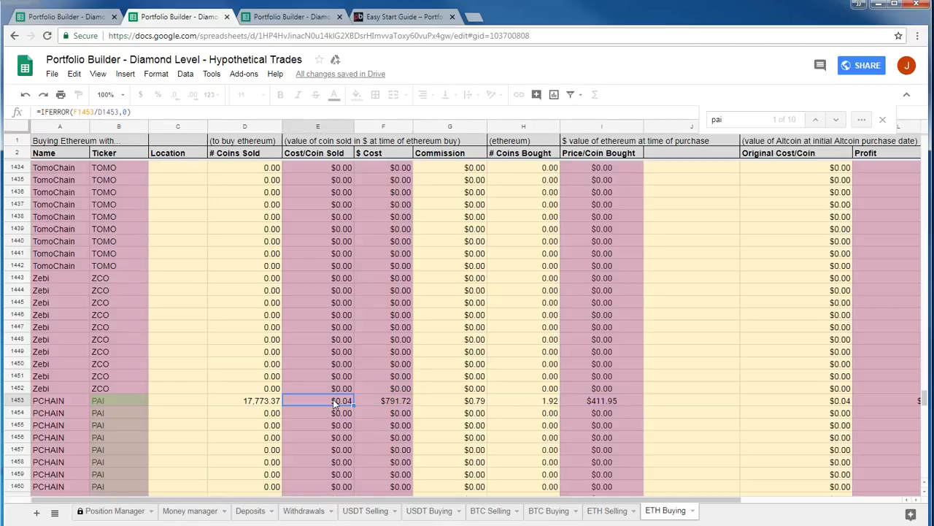
left_click(818, 400)
key("Right")
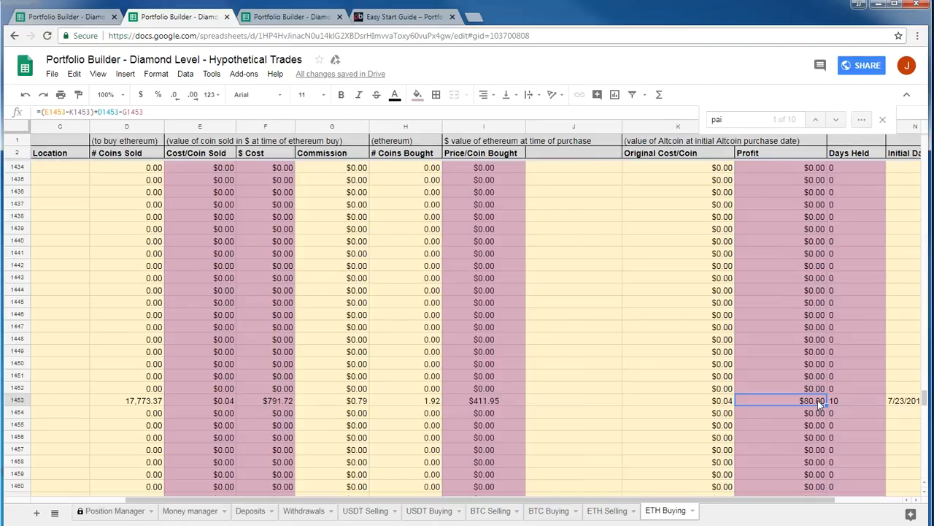
key("Right")
key("Right")
key("Right")
key("Left")
key("Left")
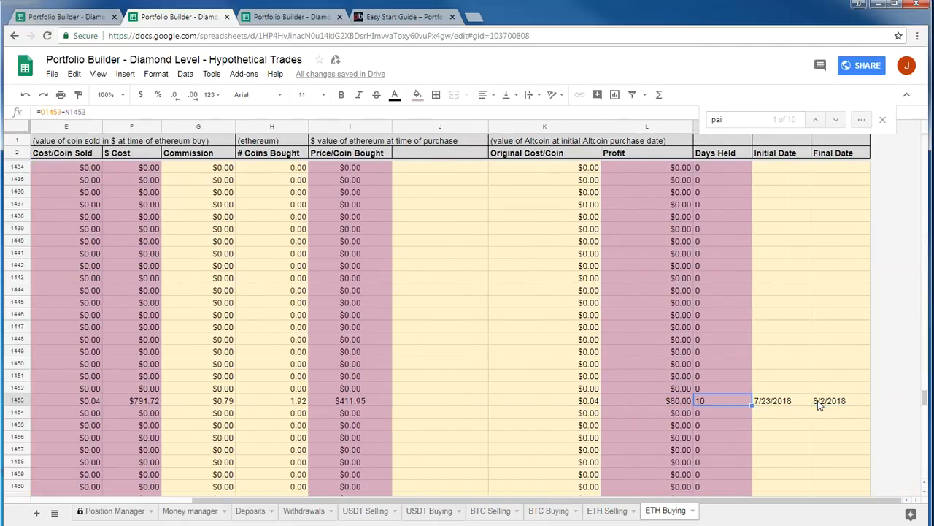
key("Left")
key("Left")
key("Left")
key("Left")
key("Left")
key("Left")
key("Left")
key("Left")
key("Left")
key("Left")
key("Left")
key("Left")
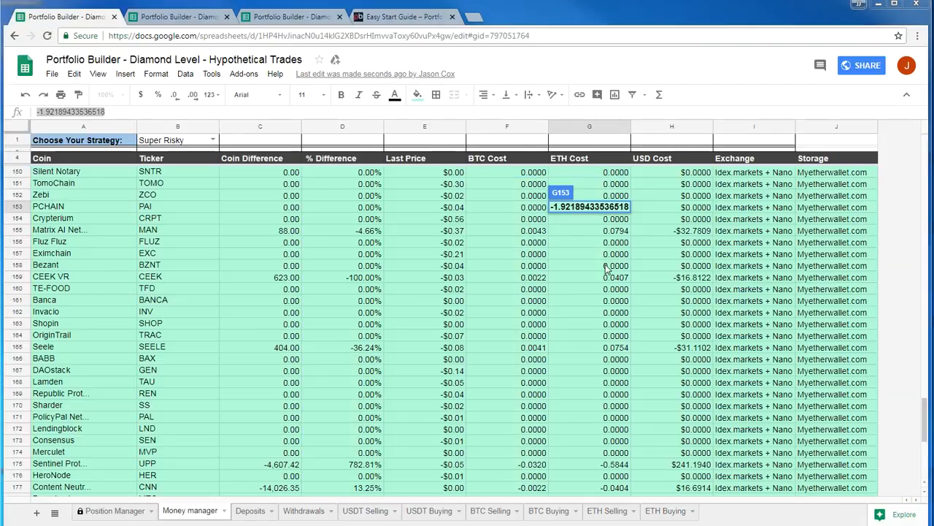
Look through the Idex coins in the Money manager sheet and locate the CPChain row.
double_click(610, 268)
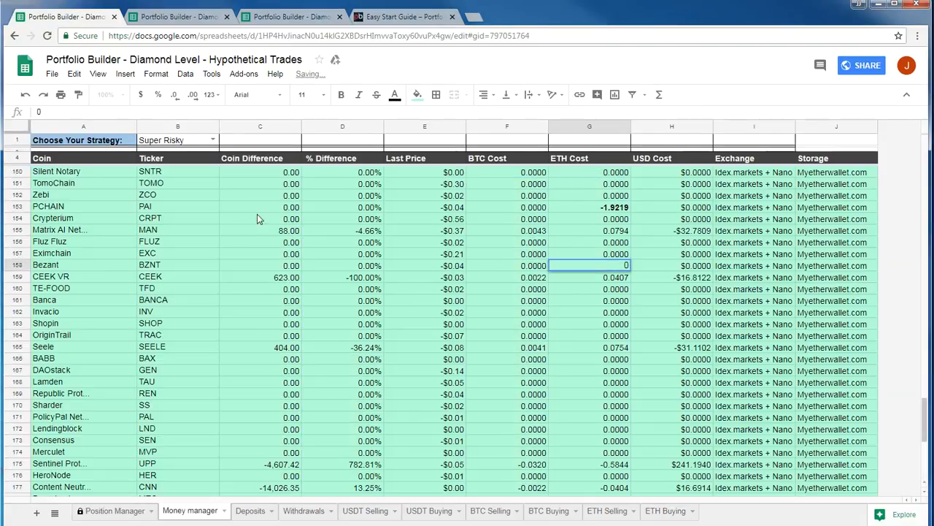
left_click(284, 210)
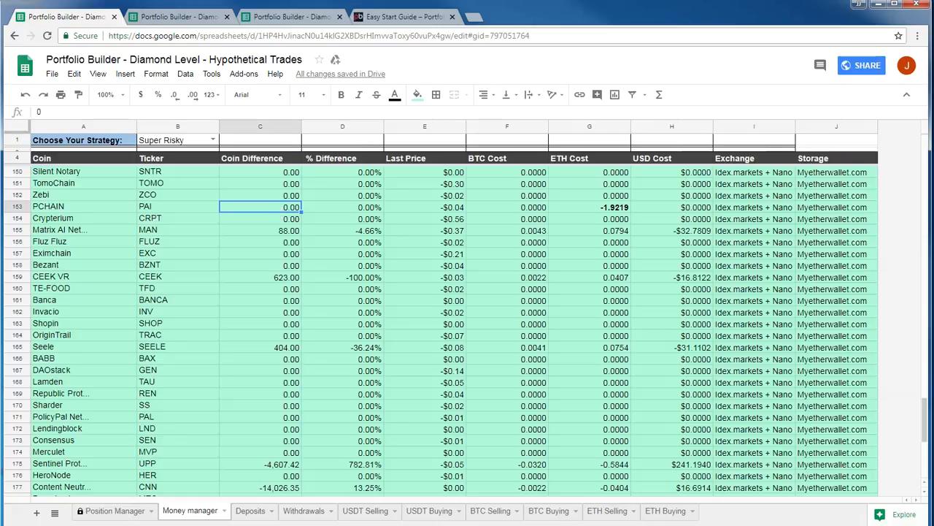
left_click(391, 443)
scroll(398, 449, "down", 7)
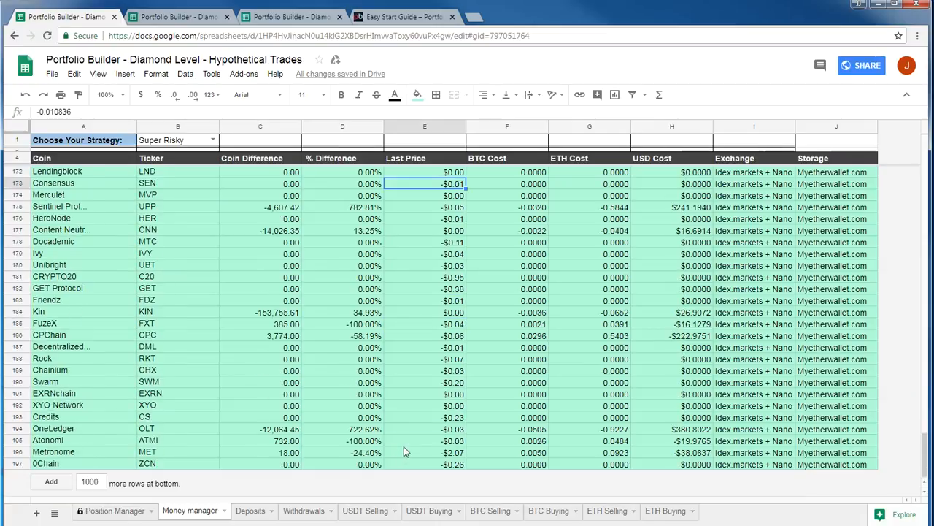
scroll(404, 447, "up", 2)
scroll(405, 445, "down", 2)
scroll(468, 306, "up", 1)
left_click(83, 347)
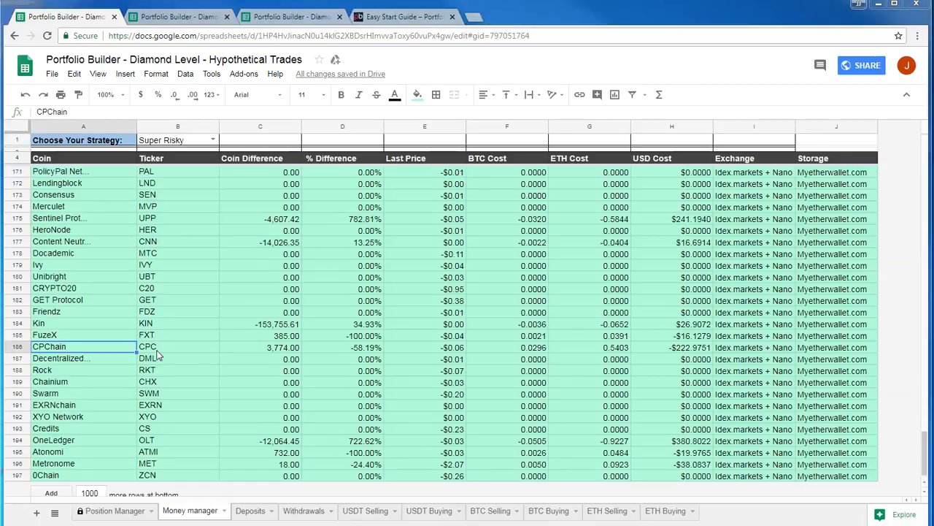
Examine CPChain's coin difference, percentage difference and ETH cost in the Money manager sheet.
left_click(241, 349)
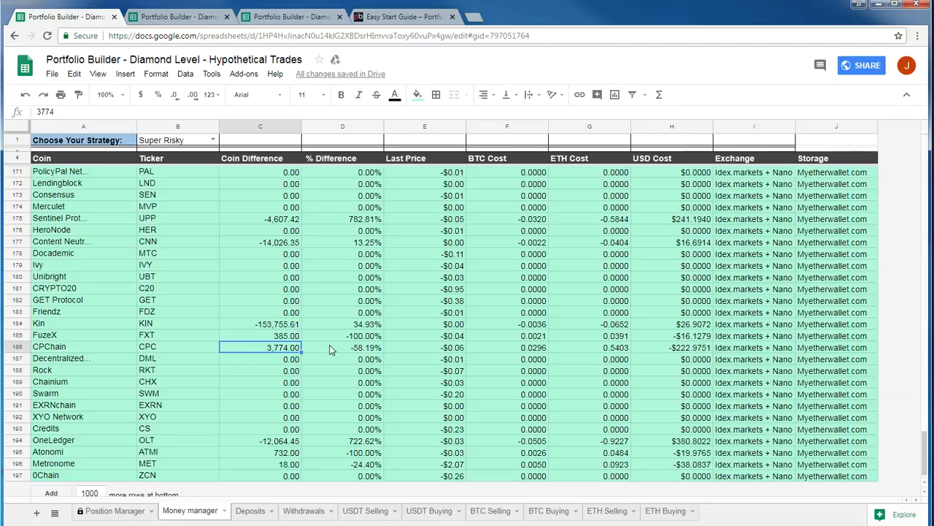
left_click(356, 350)
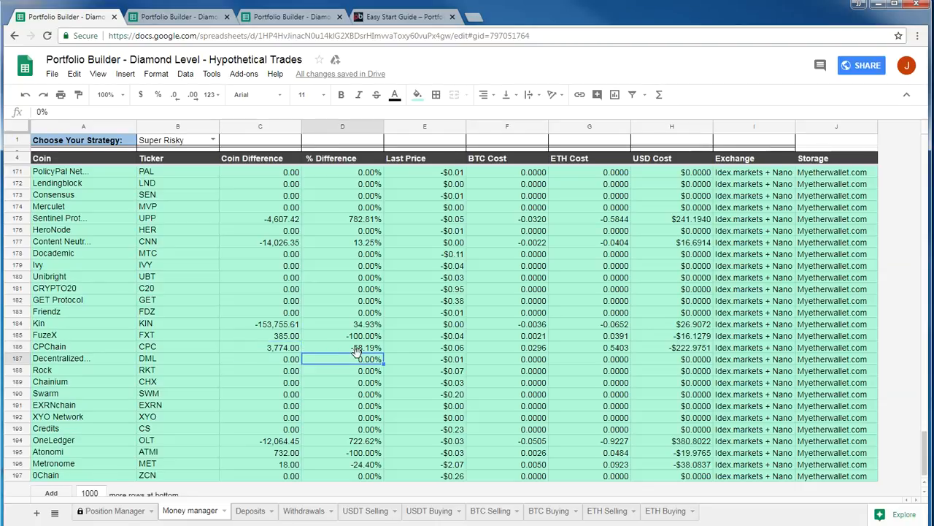
left_click(271, 350)
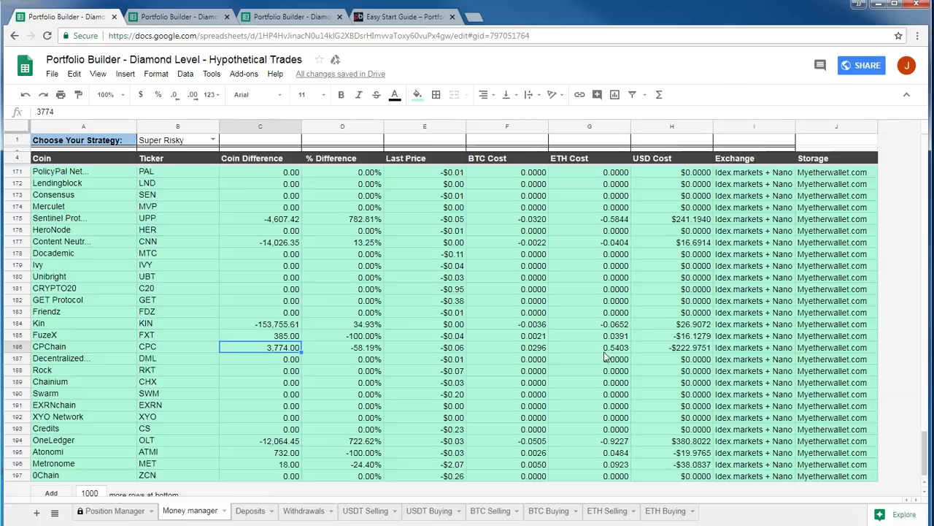
left_click(605, 350)
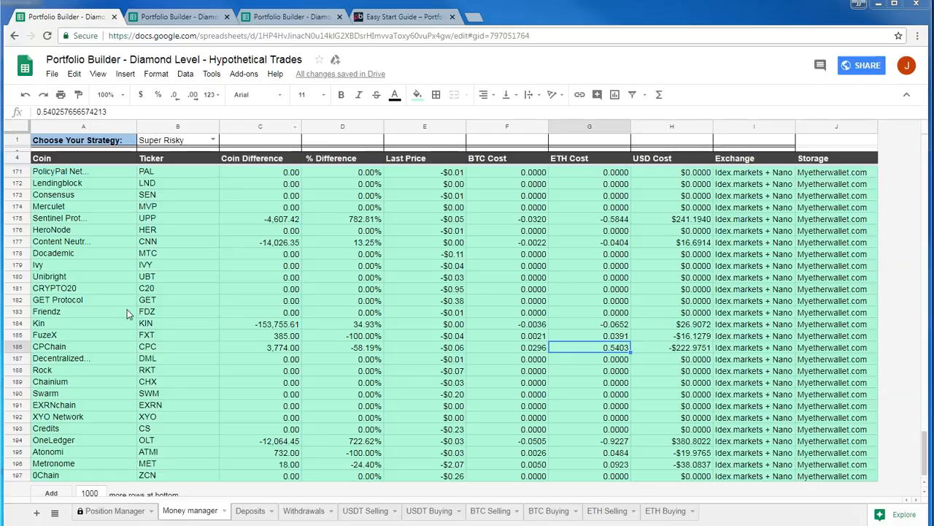
left_click(183, 313)
scroll(204, 321, "up", 7)
scroll(204, 317, "up", 5)
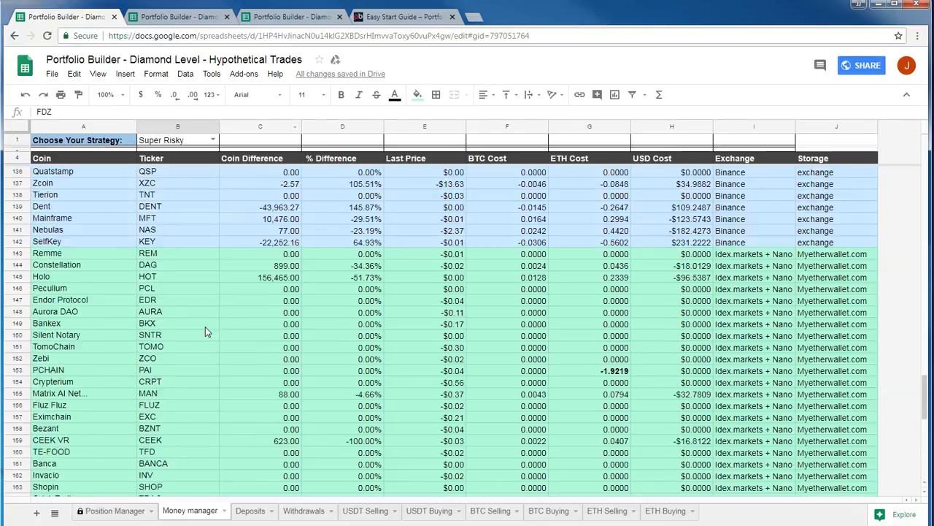
scroll(209, 331, "down", 12)
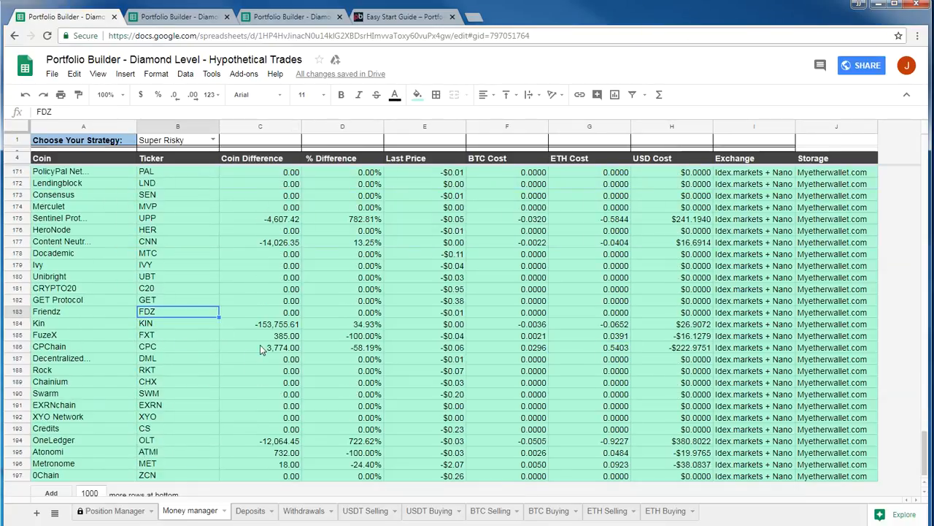
left_click(246, 349)
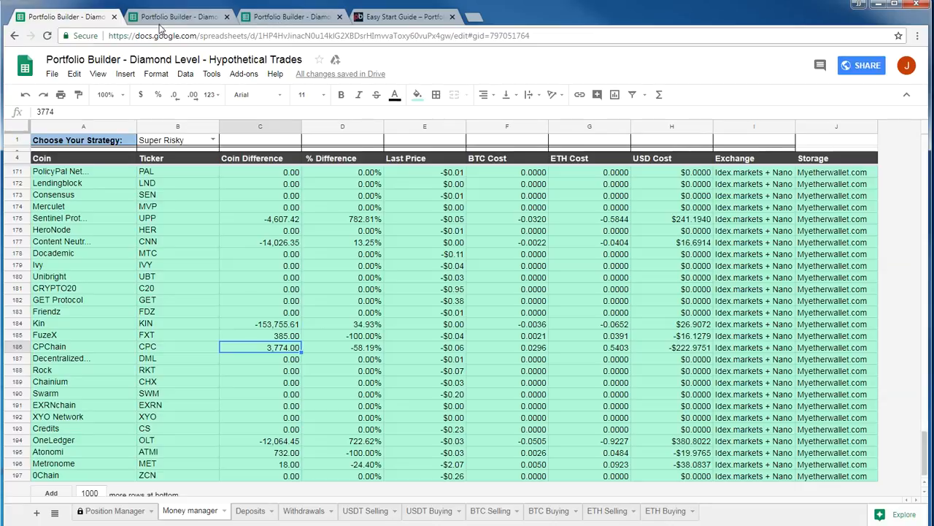
Search the ETH Selling sheet for "cpc" and select # Coins Sold in the first unused CPChain row, 1784.
left_click(186, 18)
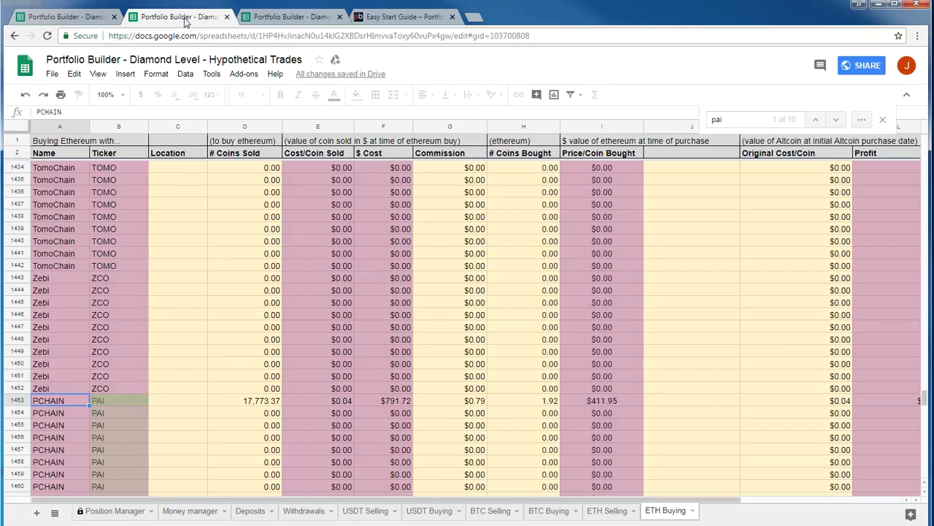
left_click(271, 16)
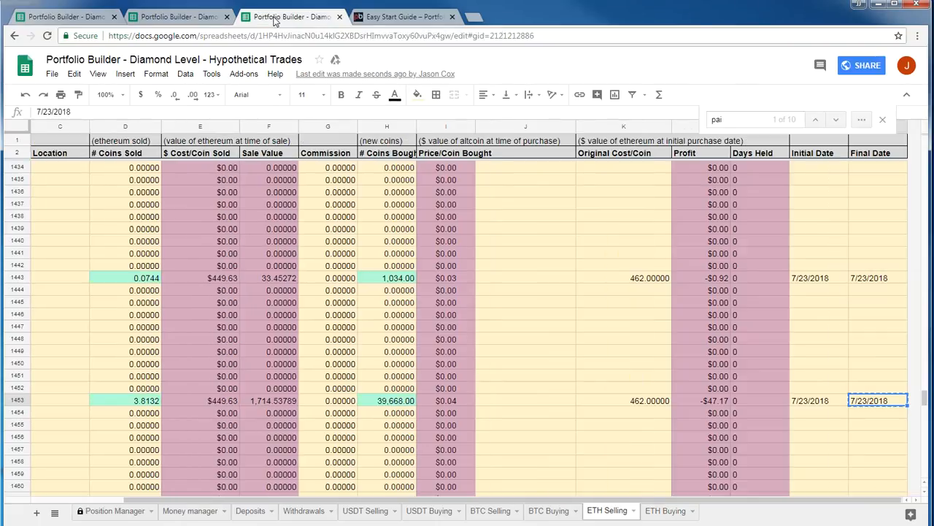
left_click(260, 353)
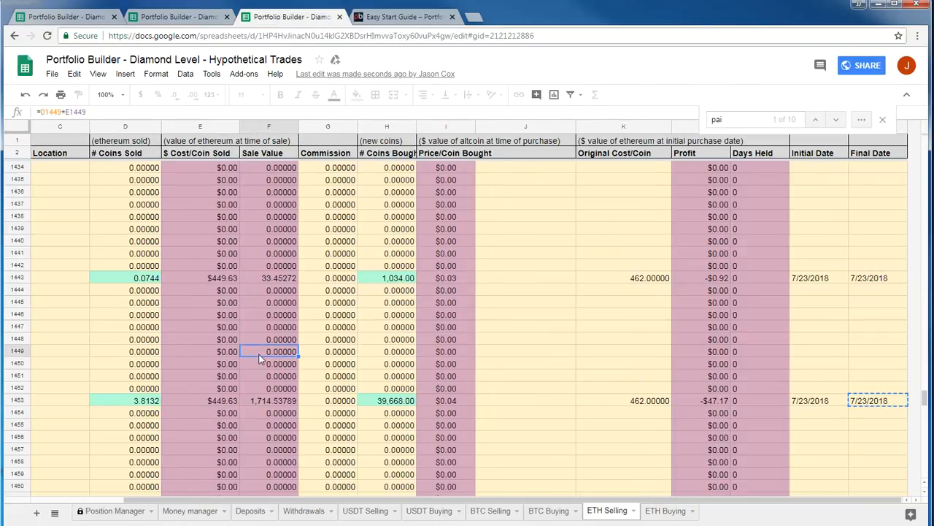
key("ctrl+f")
type("cpc")
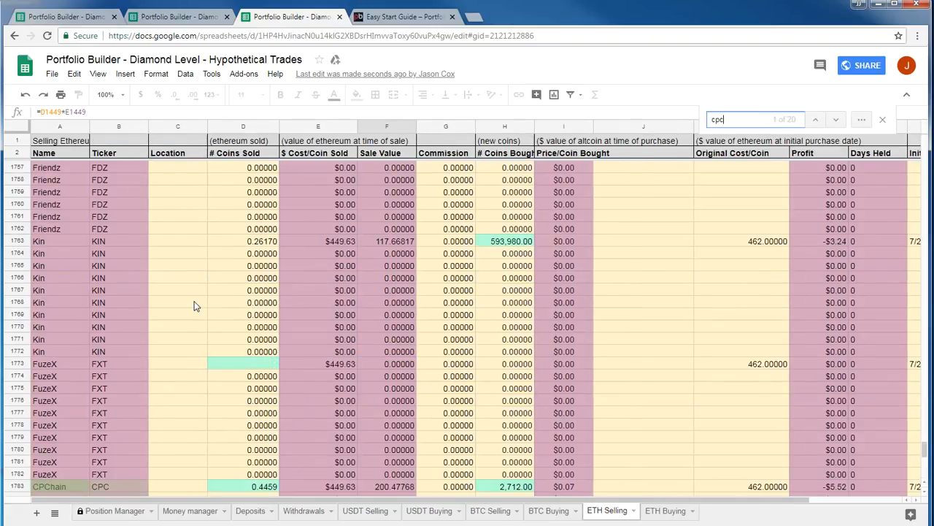
scroll(194, 307, "down", 3)
left_click(202, 412)
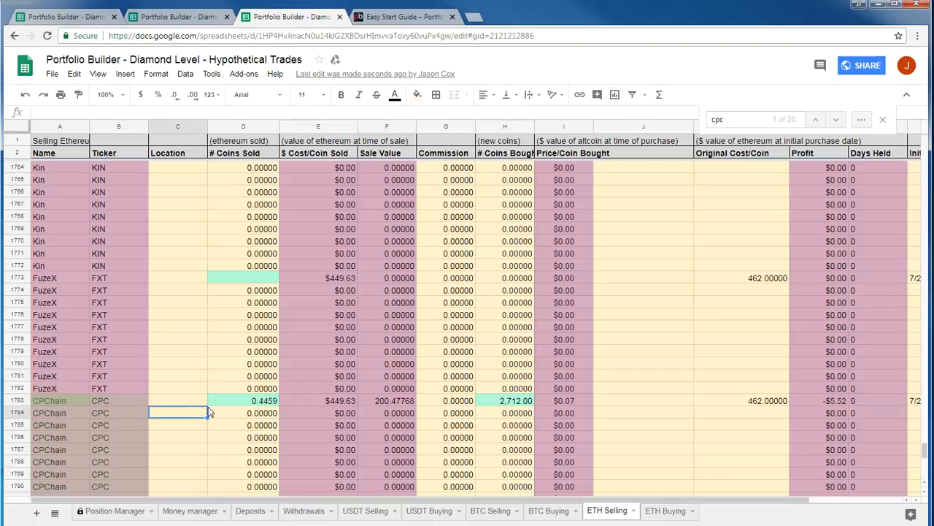
left_click(254, 414)
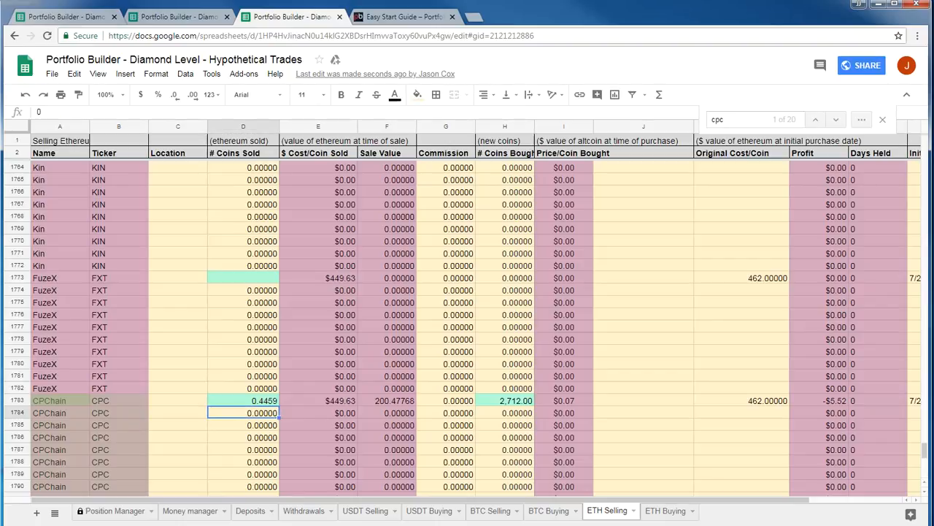
scroll(222, 369, "down", 4)
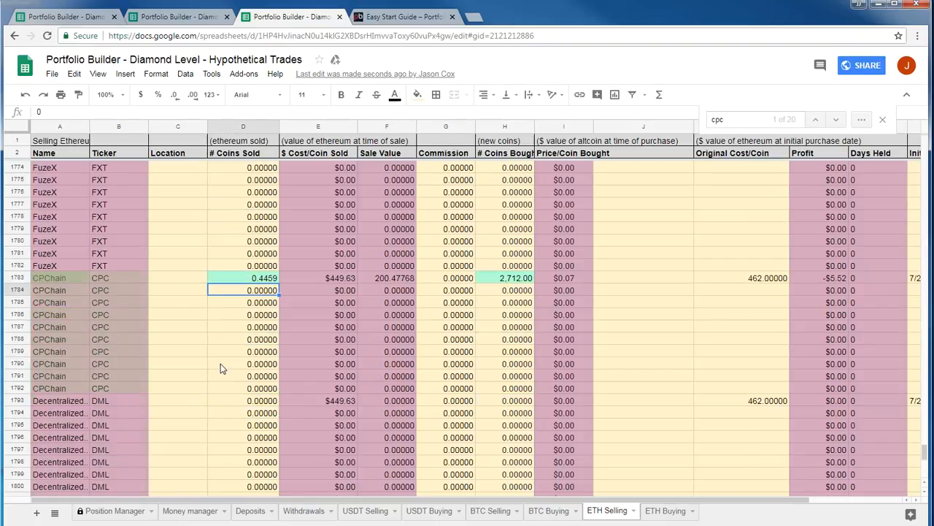
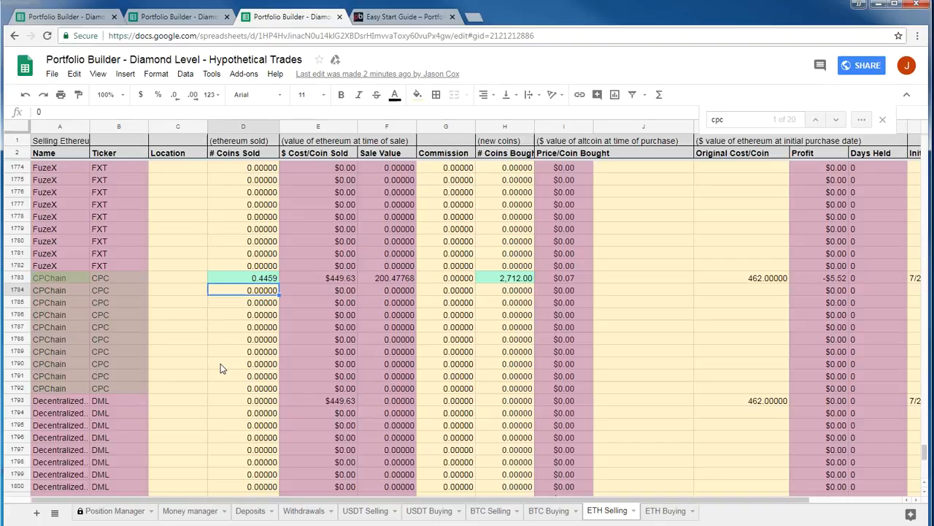
Move the ETH Selling browser tab beside the Money manager one and copy CPChain's coin difference, 3774, into # Coins Bought in row 1784.
left_click_drag(281, 20, 179, 20)
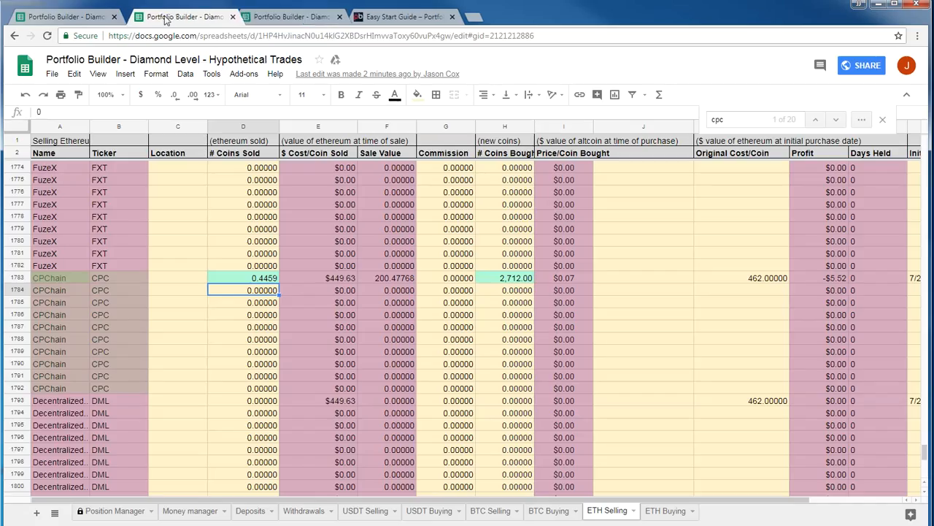
left_click(66, 17)
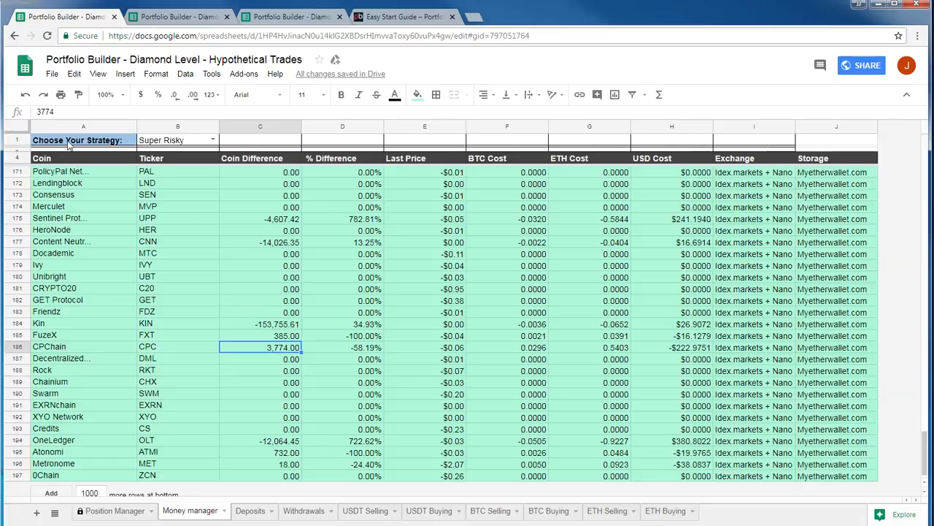
double_click(43, 111)
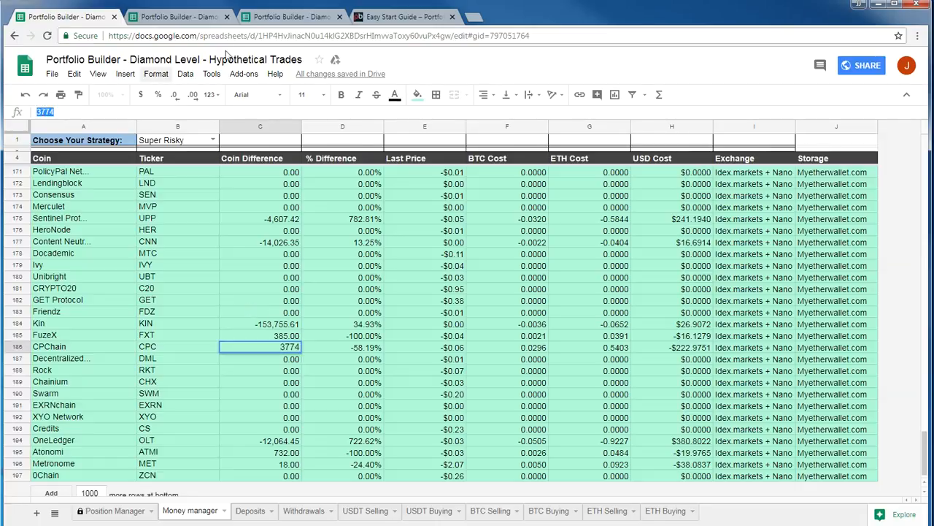
left_click(194, 16)
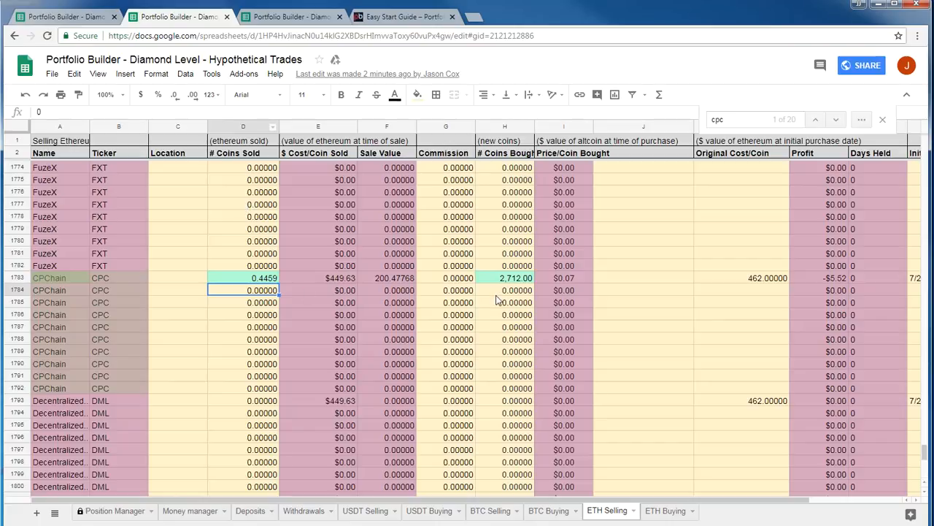
left_click(501, 292)
type("3774")
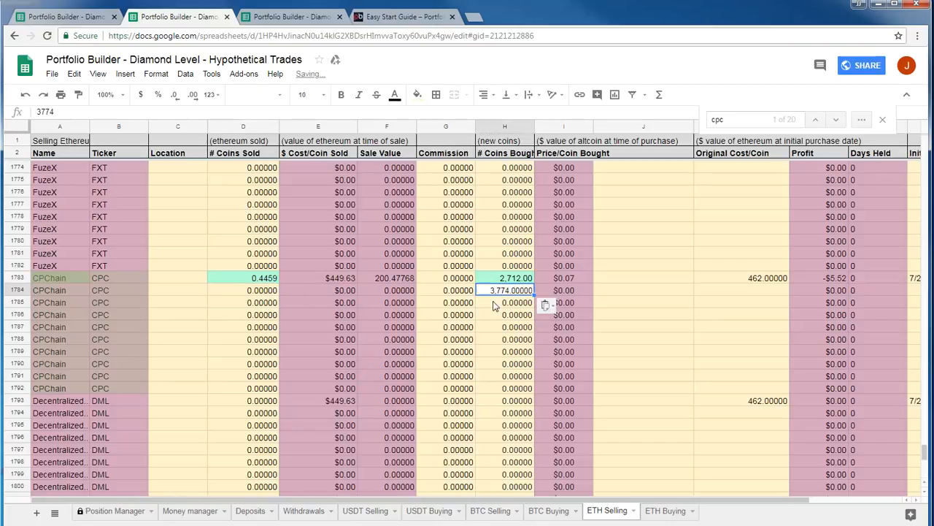
key("Return")
Copy CPChain's ETH cost, 0.5403, from the Money manager sheet into # Coins Sold in row 1784 of ETH Selling.
left_click(266, 292)
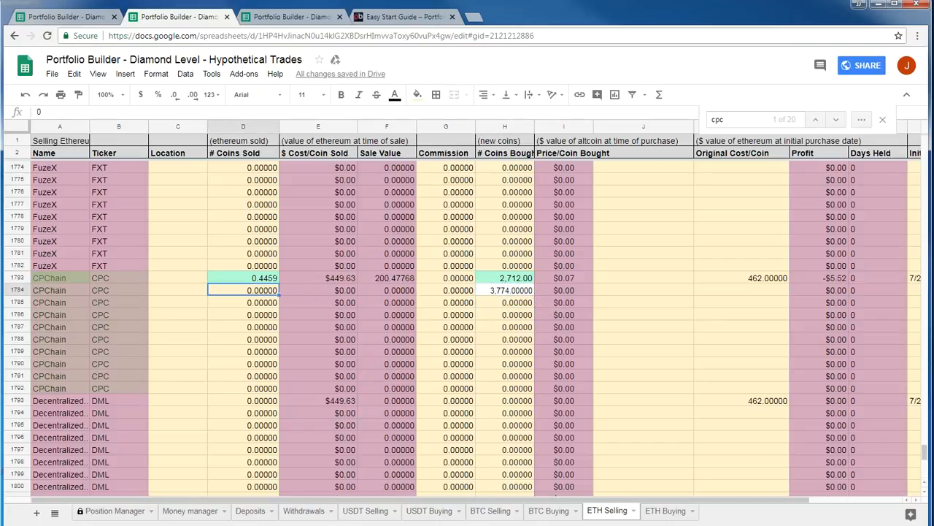
left_click(50, 15)
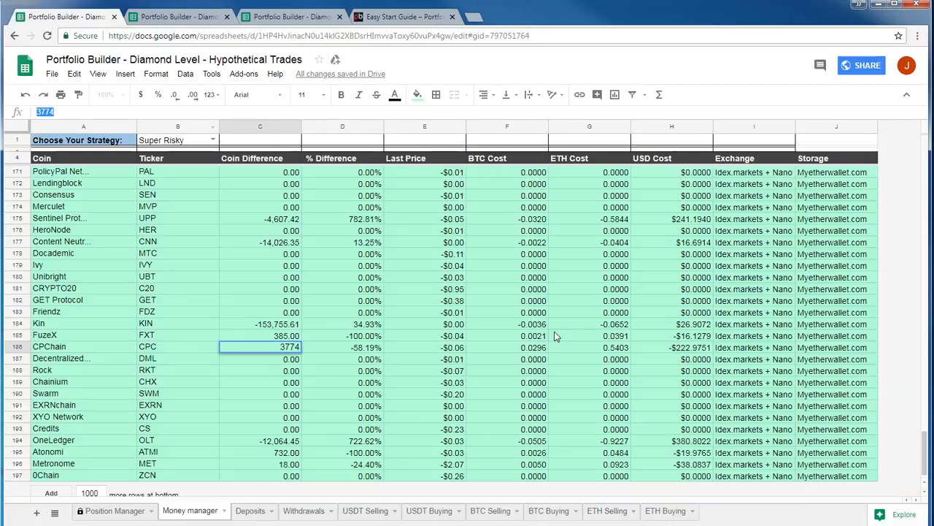
left_click(606, 349)
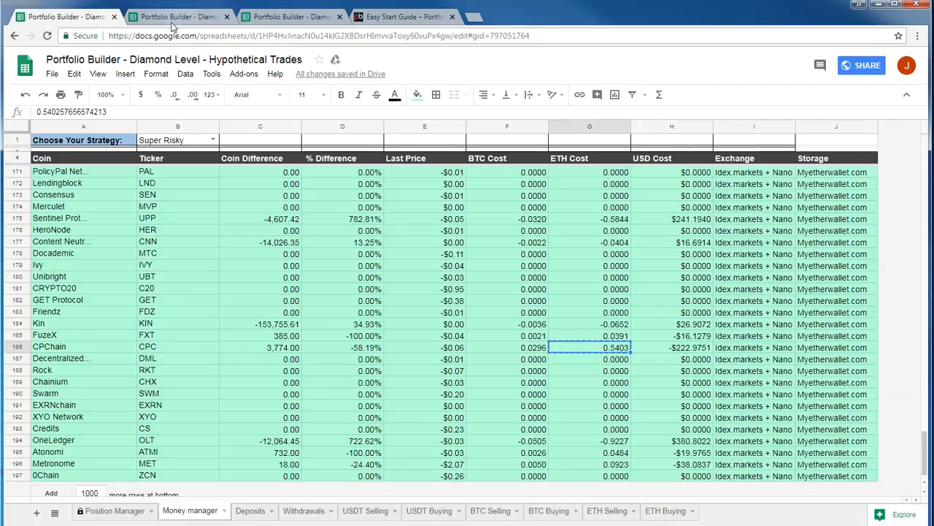
left_click(177, 19)
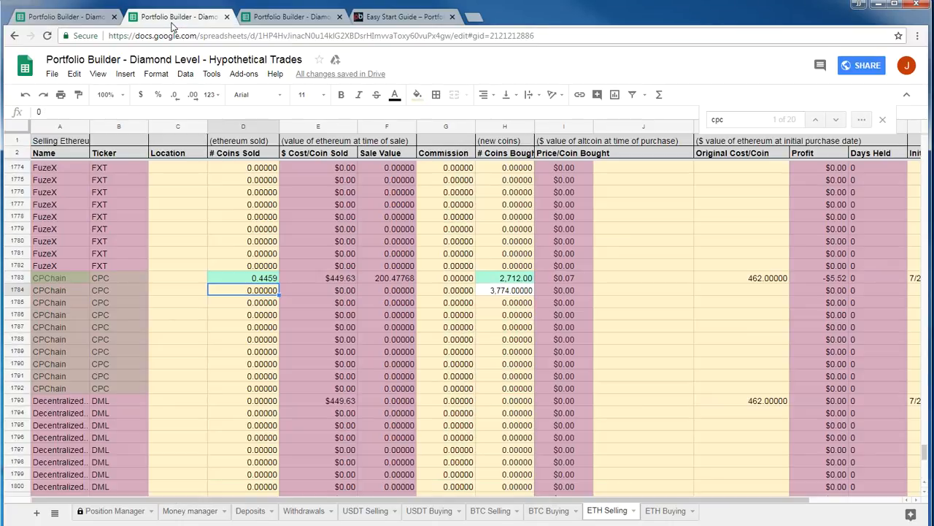
left_click(178, 113)
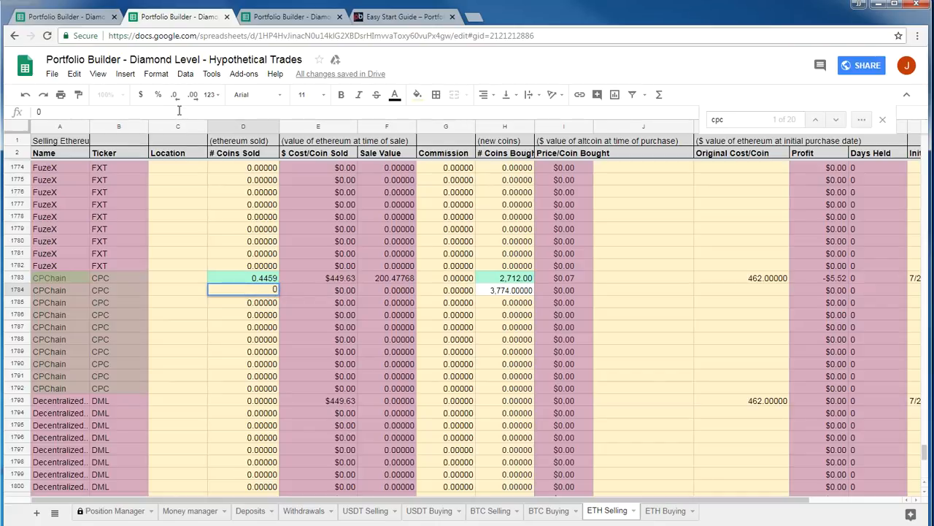
type("0.540257656574213")
key("Return")
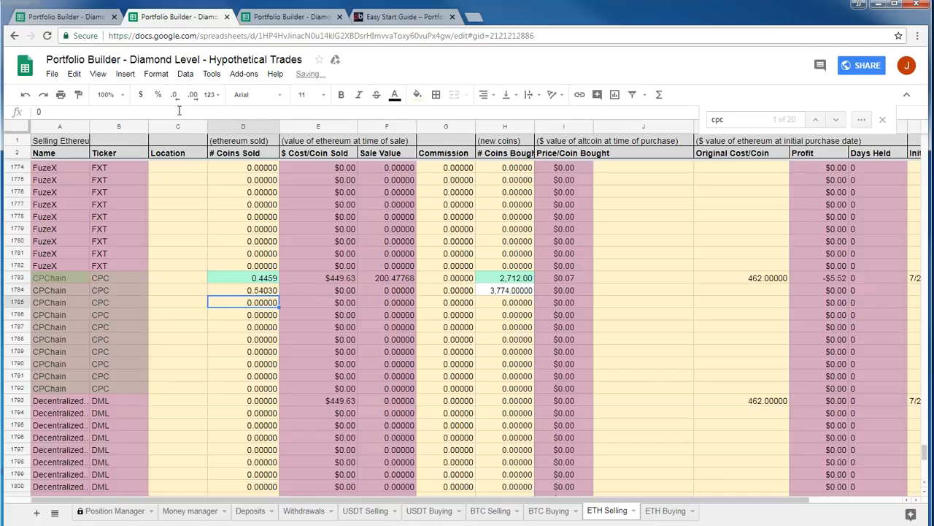
Set the Original Cost/Coin in CPChain row 1784 to 462.
left_click(728, 291)
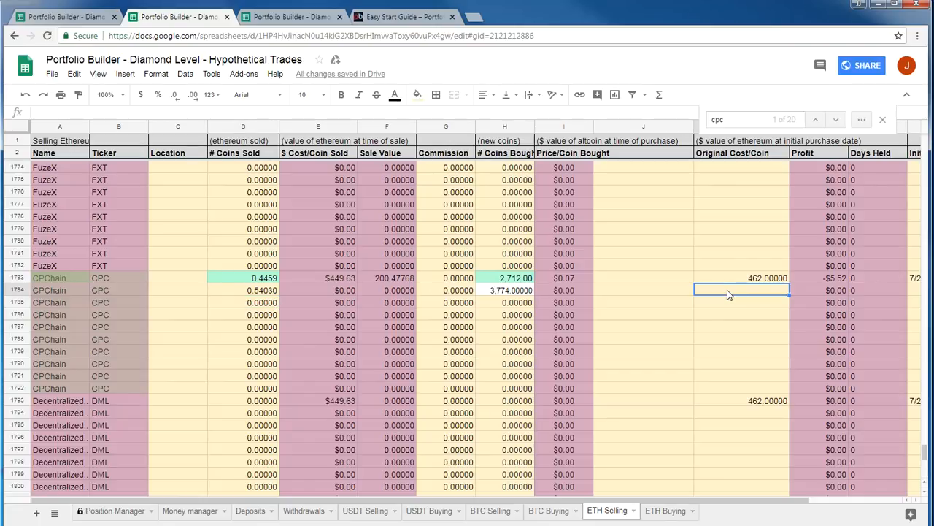
type("462")
key("Return")
Copy the initial date 7/23/2018 from the CPChain row above into Initial Date in row 1784.
left_click(733, 293)
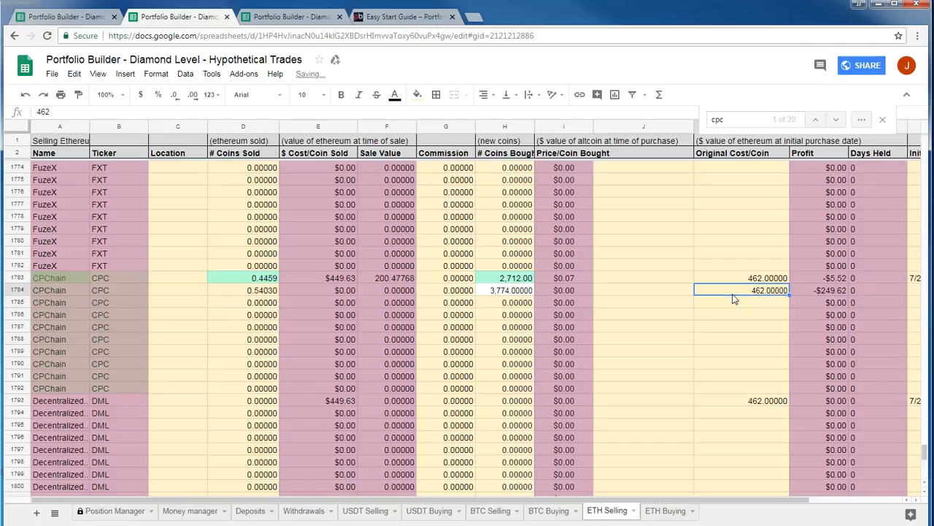
key("Right")
key("Right")
key("Right")
key("Right")
key("Left")
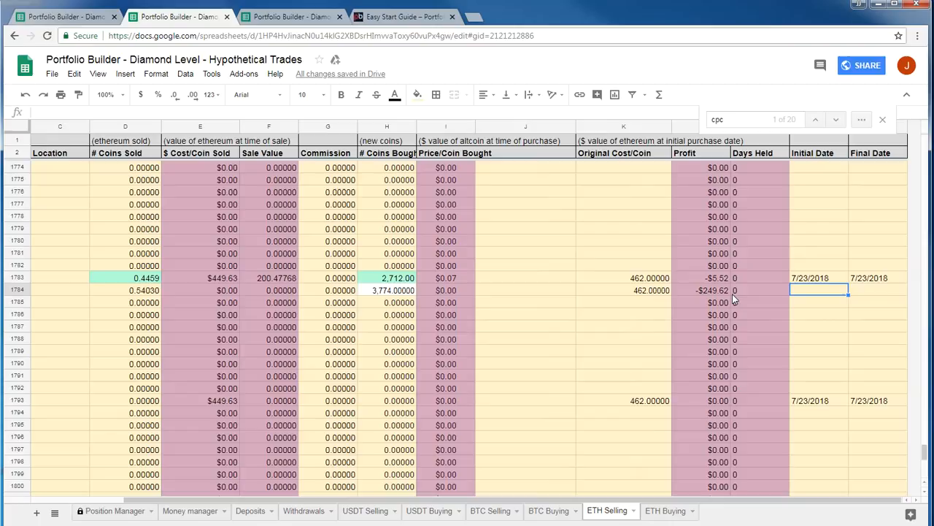
key("Up")
key("ctrl+c")
key("Down")
key("ctrl+v")
Set the Final Date in CPChain row 1784 to 8/2/2018.
key("Right")
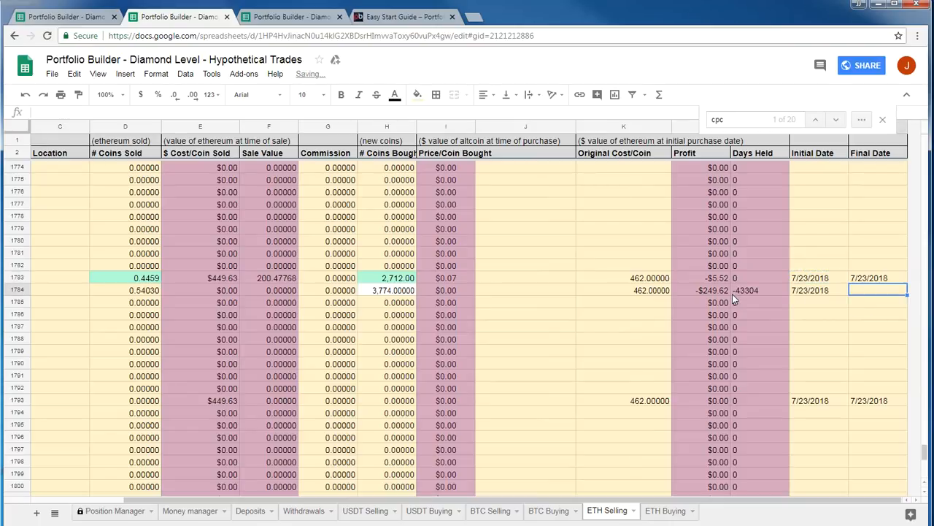
type("8/2/2018")
key("Return")
key("Up")
key("Left")
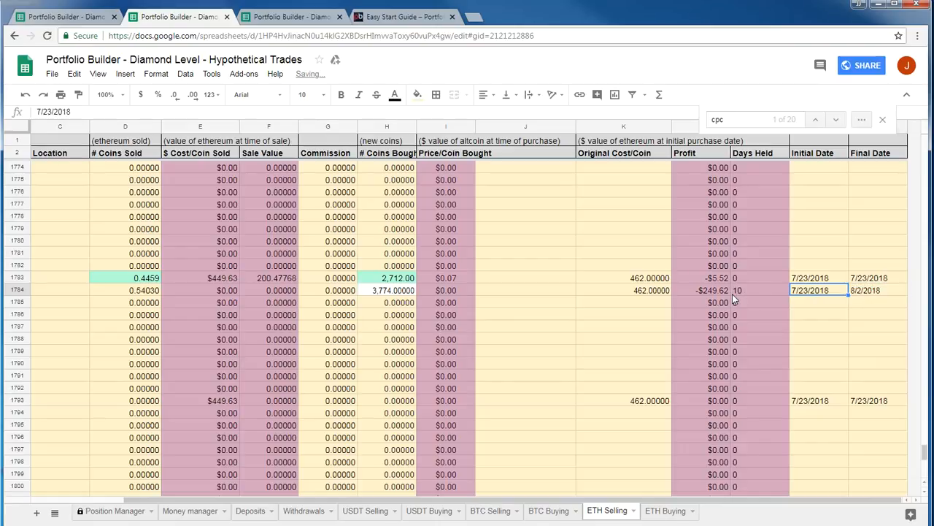
Enter the formula =F1784*.001 in the Commission cell of CPChain row 1784 to calculate it from the Sale Value.
key("Left")
key("Left")
key("Left")
key("Left")
key("Left")
key("Left")
key("Left")
key("Left")
key("Left")
key("Left")
key("Left")
key("Left")
key("Left")
key("Right")
key("Right")
key("Right")
key("Right")
key("Right")
key("Right")
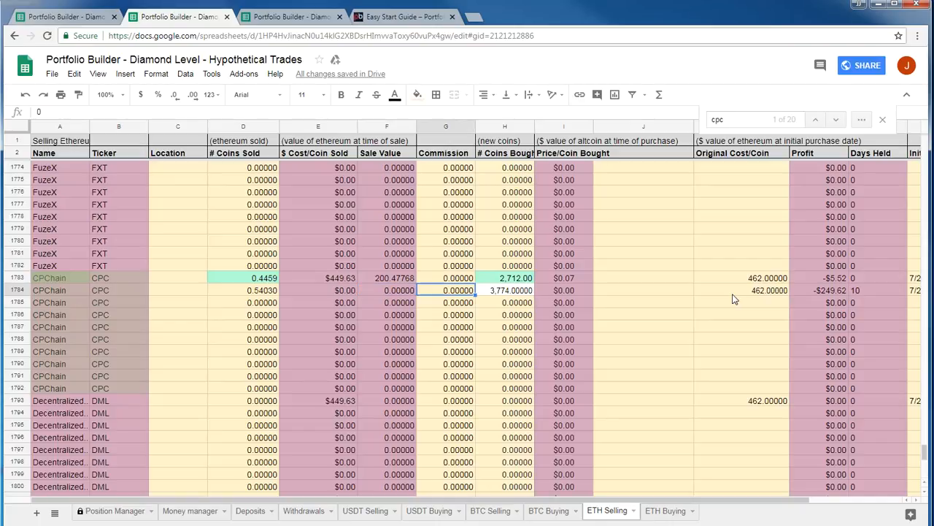
left_click(39, 112)
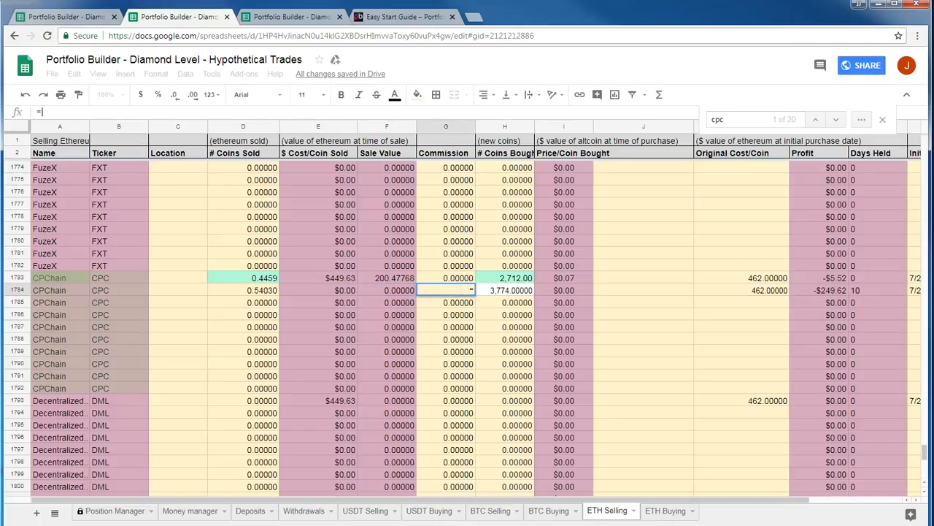
left_click(404, 290)
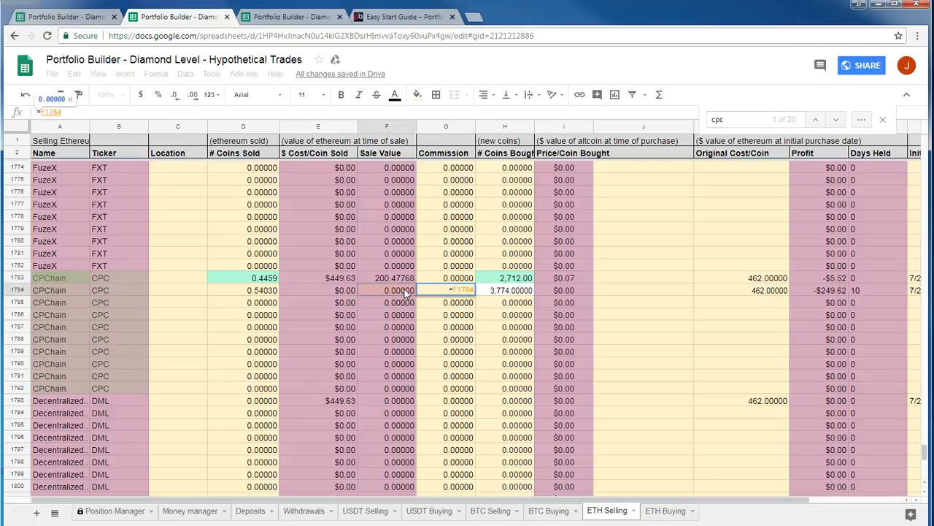
type("*.001")
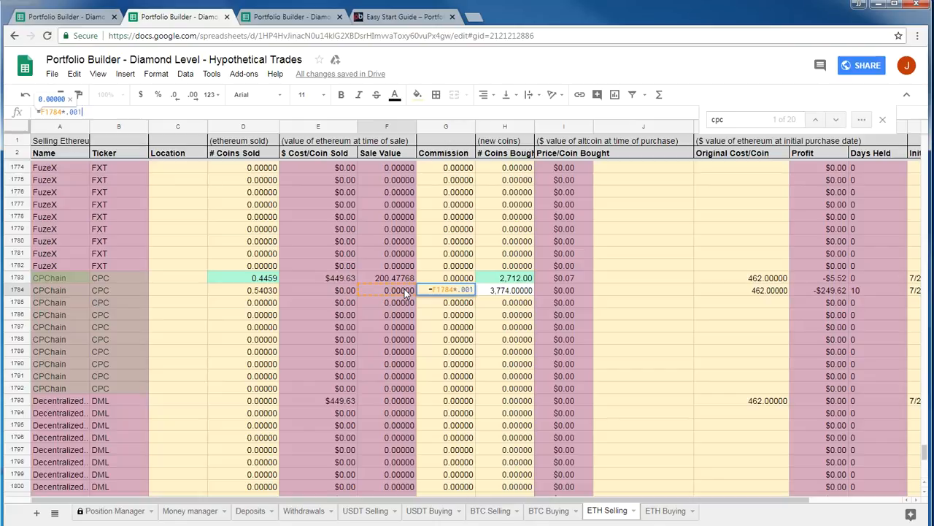
key("Return")
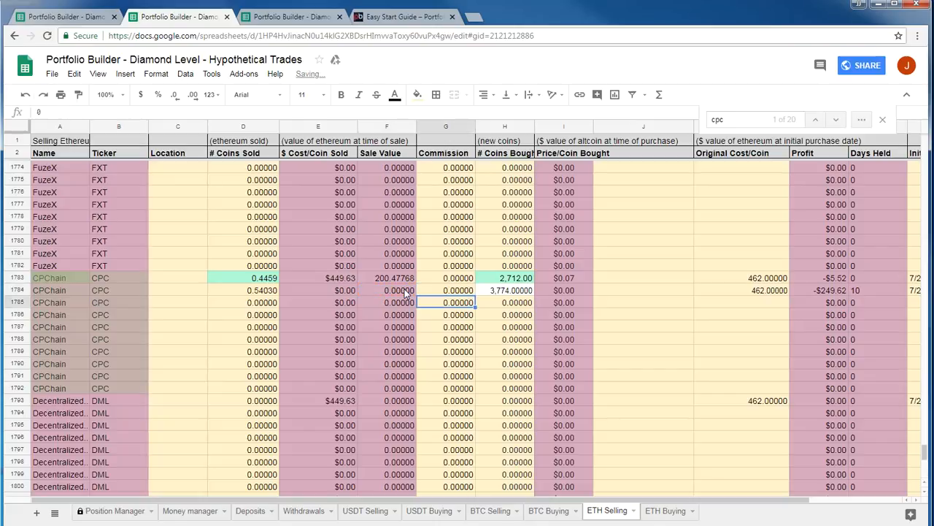
Refresh the sheet's price data through the installed add-on and check the Profit of CPChain row 1784.
left_click(244, 73)
mouse_move(270, 165)
left_click(404, 168)
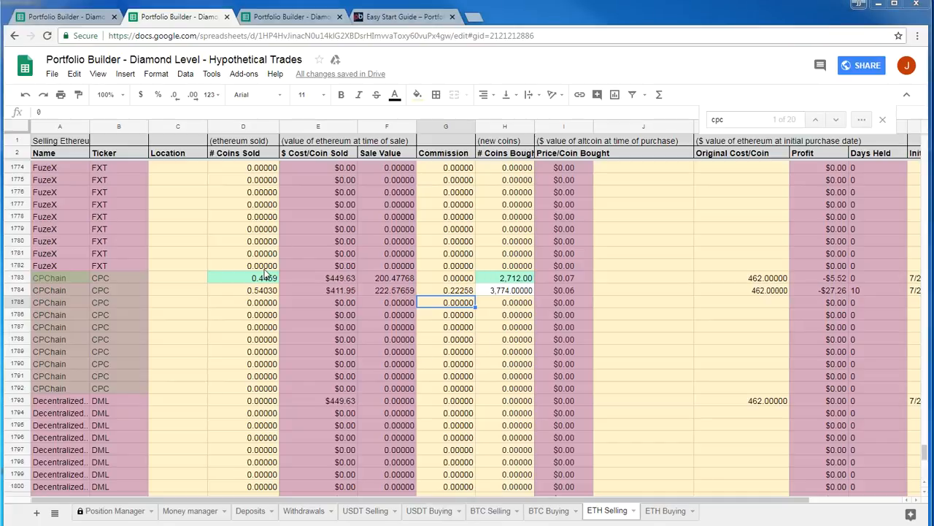
left_click(822, 290)
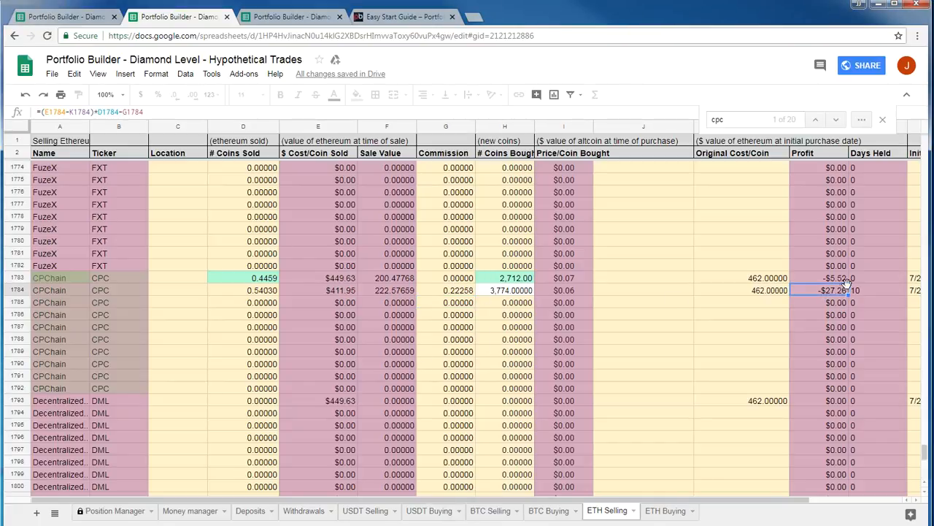
left_click(214, 292)
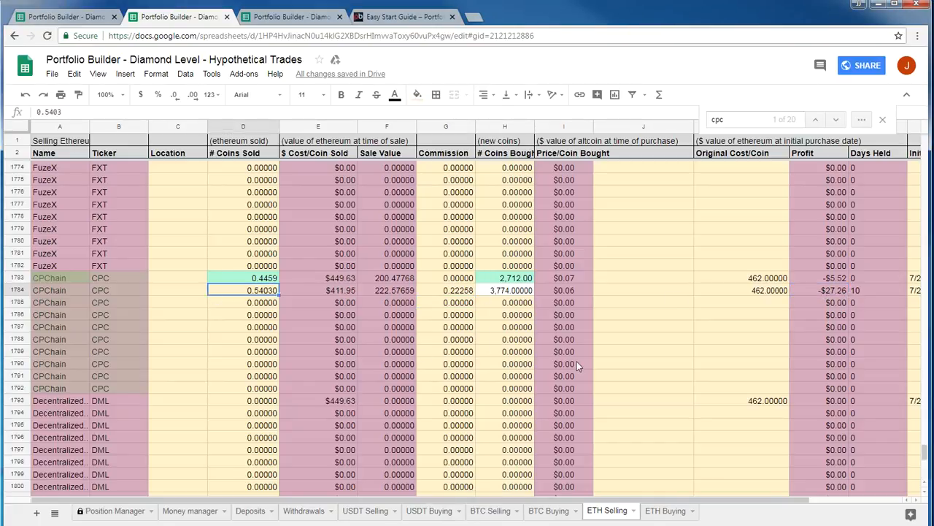
left_click(819, 291)
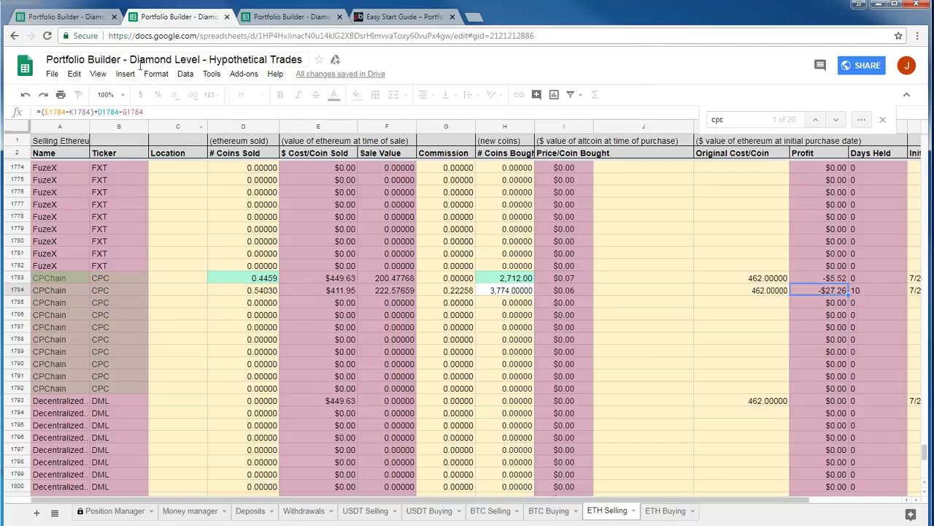
Return to the Money manager sheet and examine the Coin Difference of CPChain and the coins listed above it.
left_click(73, 16)
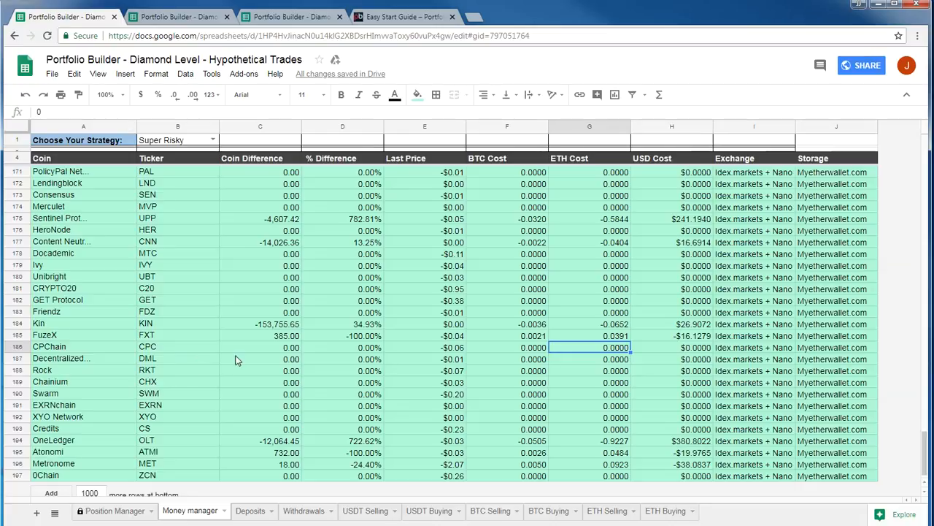
left_click(291, 348)
scroll(292, 343, "down", 1)
scroll(296, 330, "up", 3)
scroll(292, 333, "up", 6)
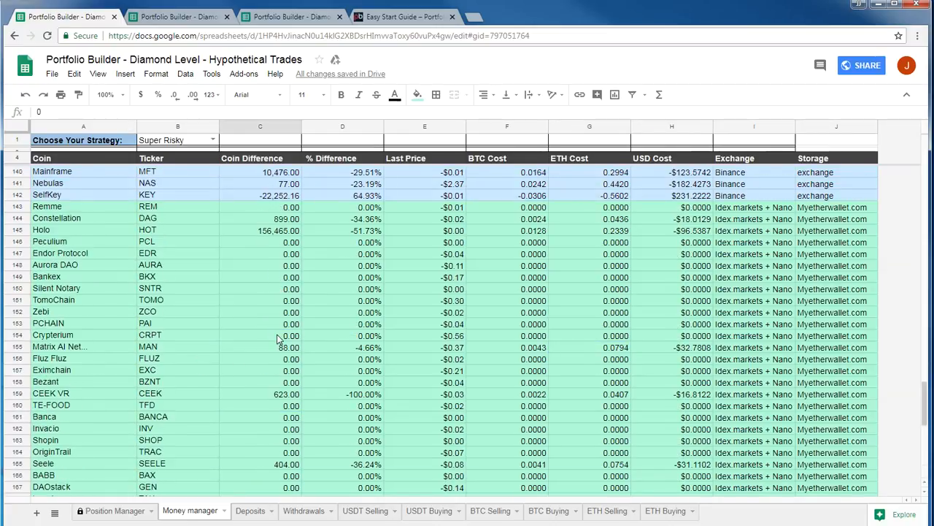
scroll(281, 335, "up", 10)
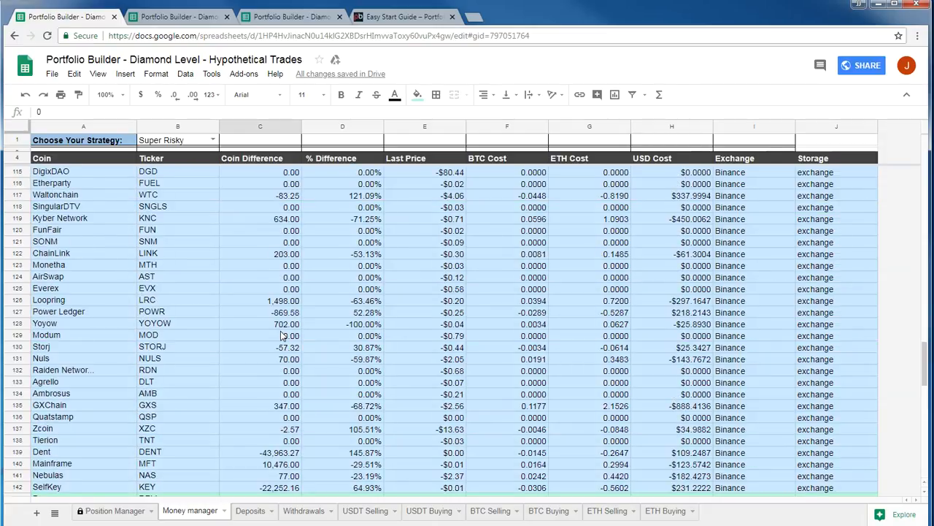
scroll(283, 329, "up", 8)
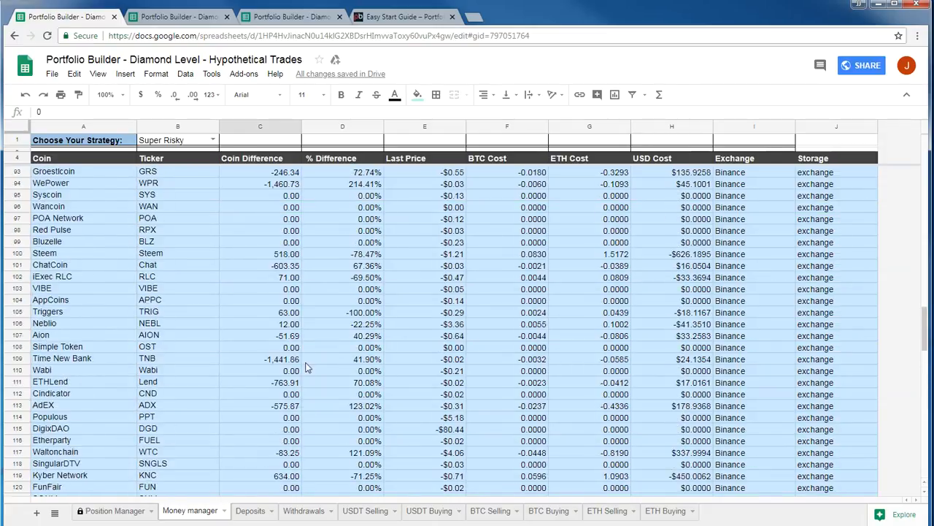
scroll(311, 345, "up", 1)
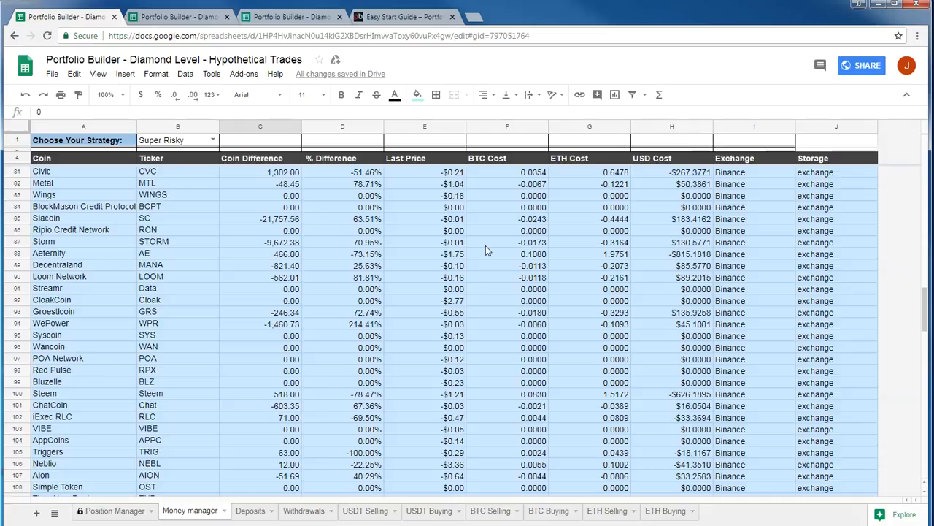
Compare the USD Cost of Aeternity and GXChain in the Money manager sheet.
left_click(728, 429)
scroll(726, 417, "up", 2)
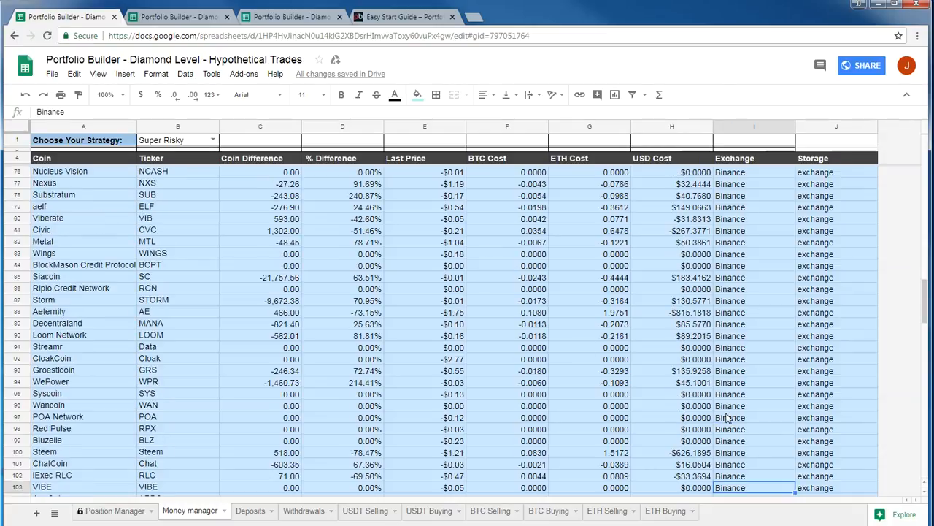
left_click(682, 312)
scroll(682, 317, "up", 2)
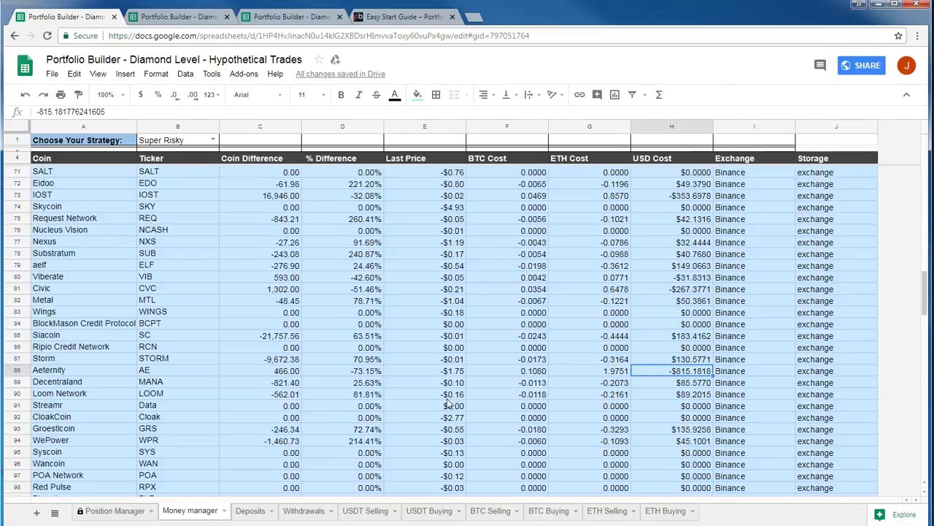
left_click(19, 370)
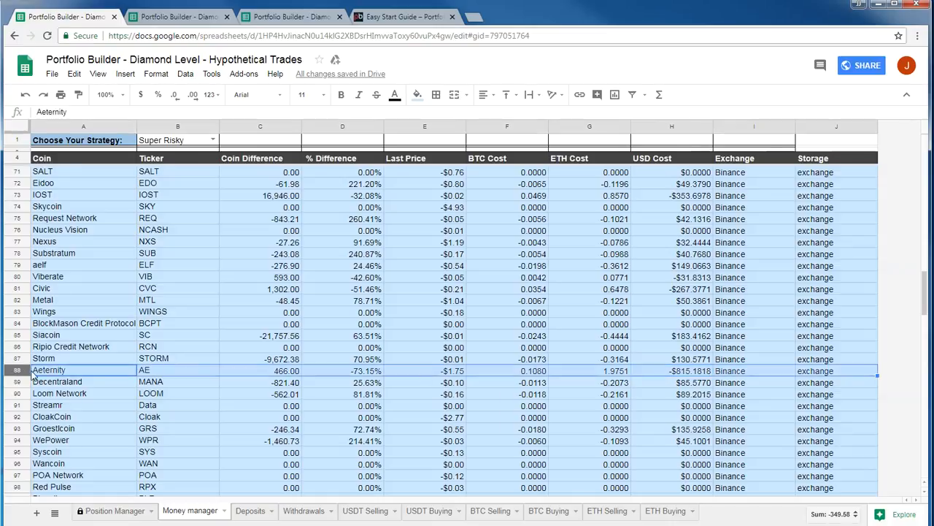
left_click(684, 374)
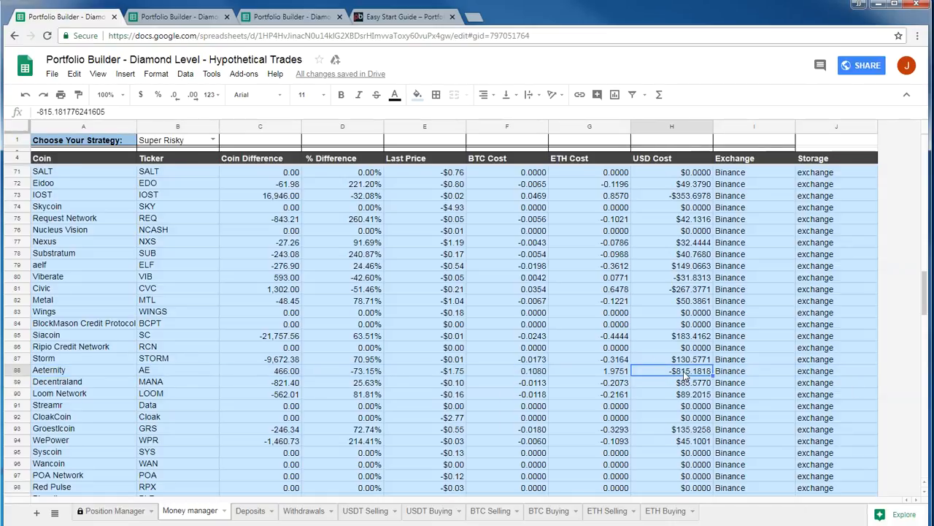
scroll(686, 373, "down", 12)
scroll(716, 381, "down", 4)
left_click(686, 373)
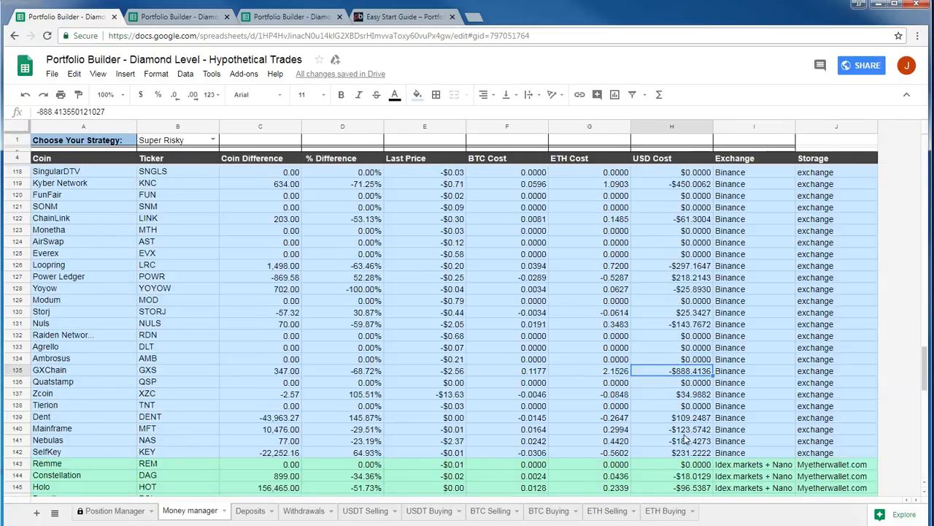
Recheck the USD Cost column between the Aeternity and Nebulas rows for the largest purchases needed.
scroll(689, 423, "up", 2)
scroll(697, 416, "up", 2)
scroll(701, 394, "up", 9)
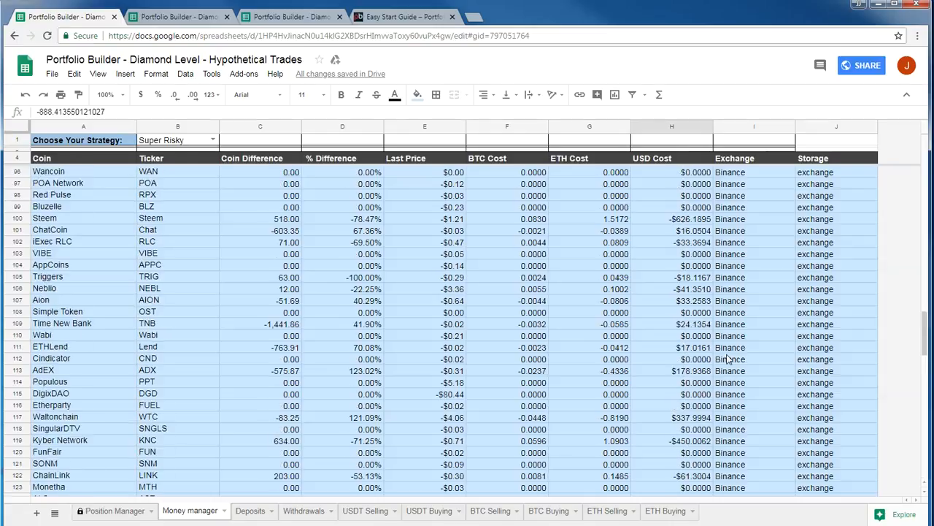
left_click(701, 280)
scroll(701, 280, "down", 11)
scroll(706, 441, "down", 3)
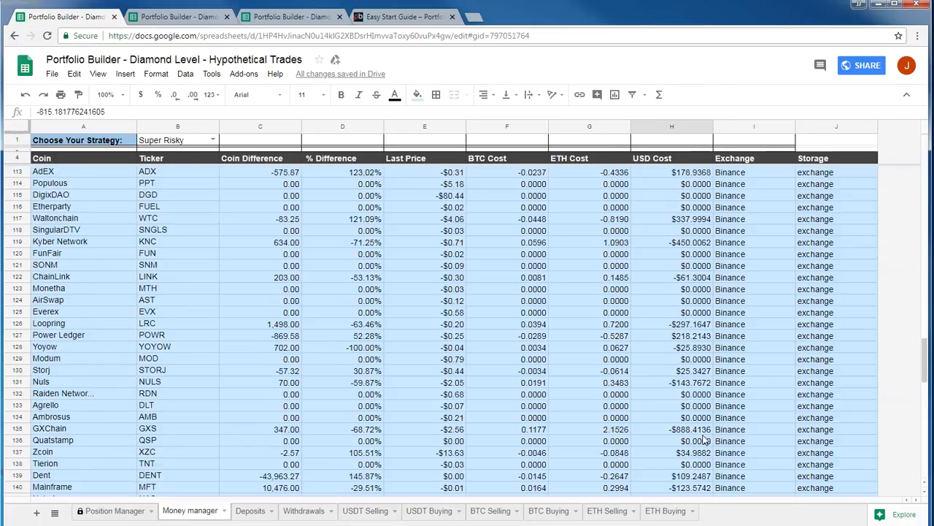
left_click(694, 419)
scroll(693, 441, "up", 3)
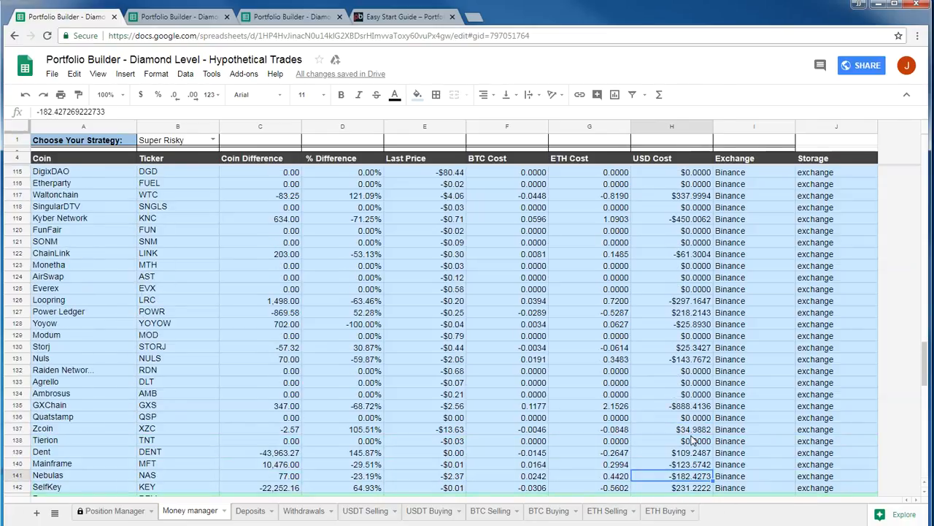
scroll(686, 362, "up", 9)
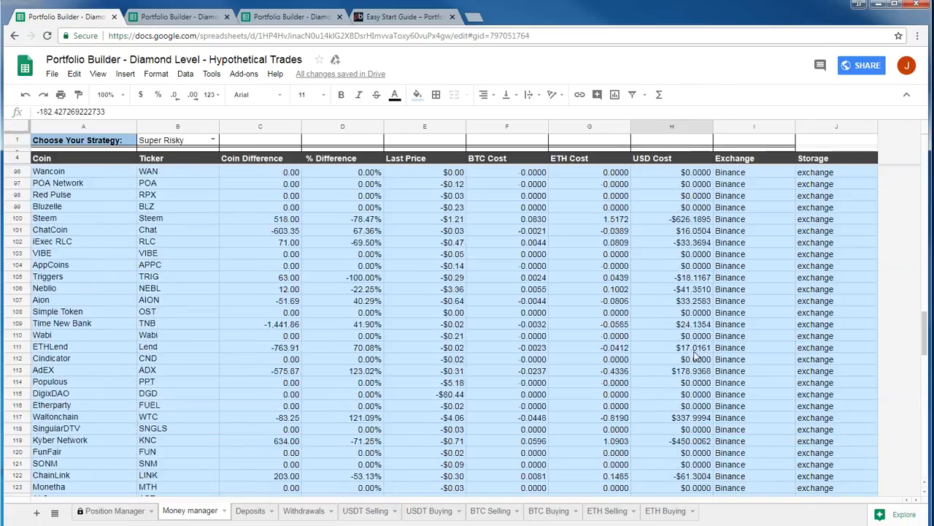
scroll(690, 356, "up", 7)
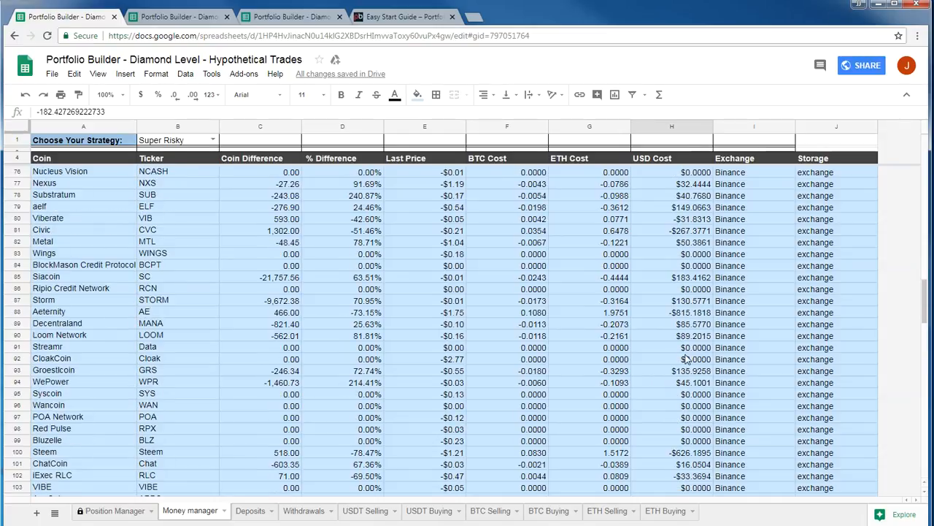
Examine the USD Cost of Gifto and Ethos among the higher-ranked coins.
scroll(685, 248, "up", 4)
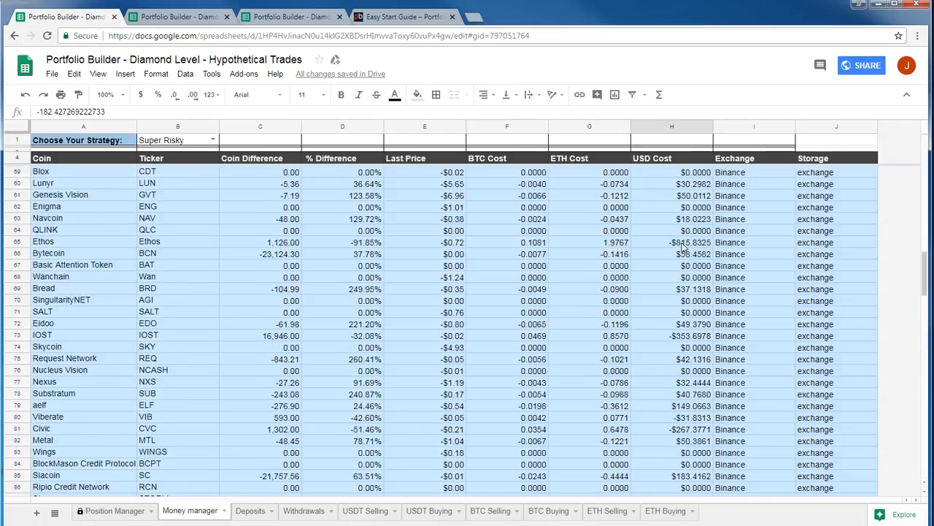
left_click(684, 243)
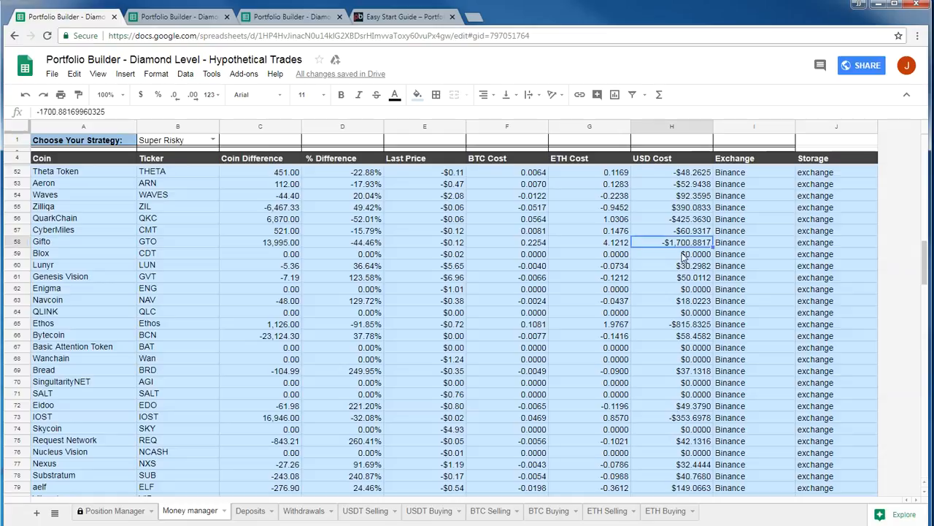
scroll(687, 272, "up", 1)
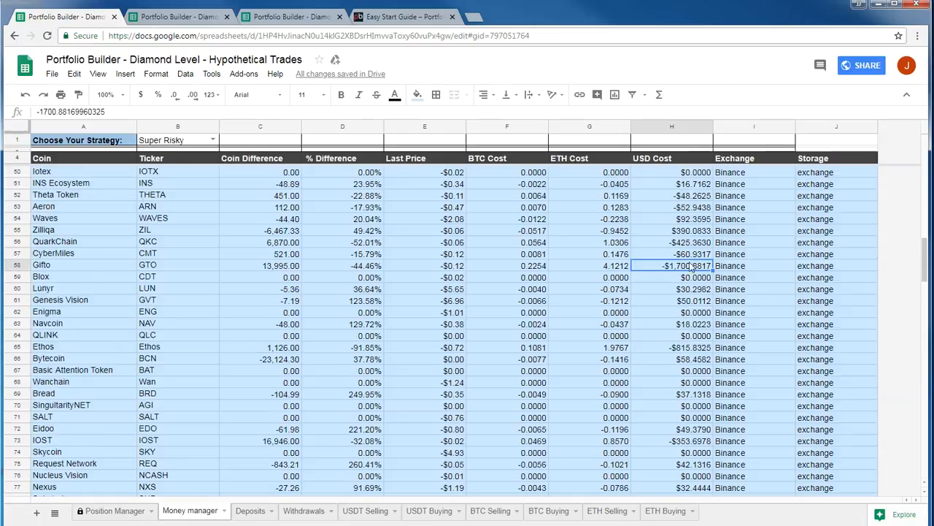
left_click(63, 267)
left_click(664, 268)
scroll(666, 272, "down", 3)
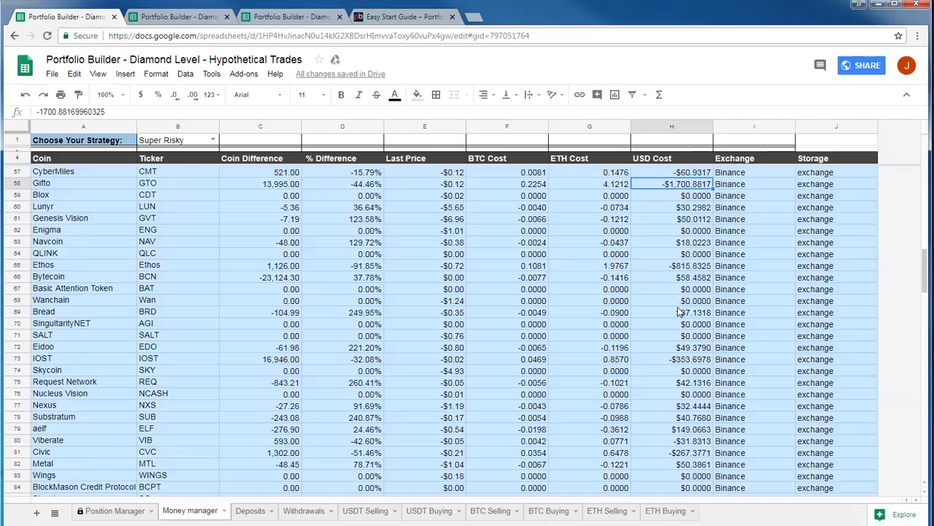
left_click(681, 267)
Bold the coin names Bytecoin and Gifto in the Coin column.
left_click(58, 278)
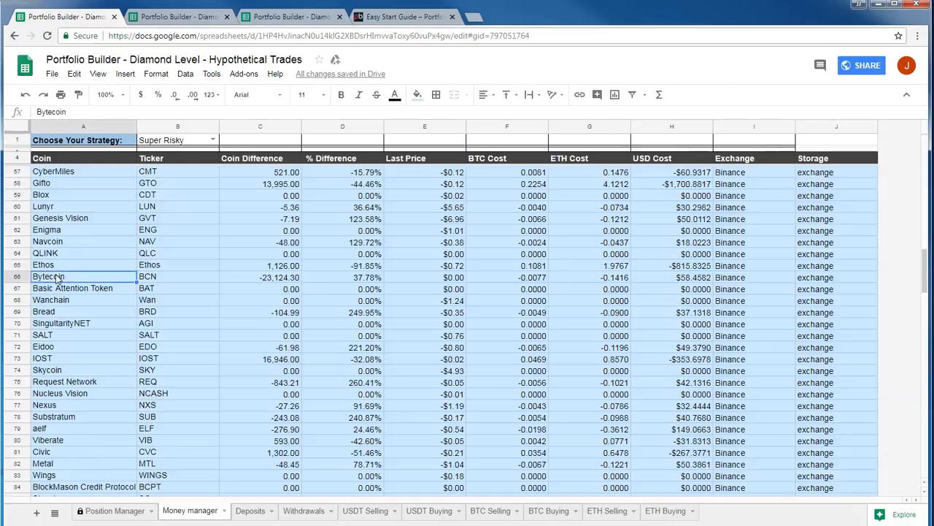
key("ctrl+b")
left_click(54, 195)
left_click(54, 187)
key("ctrl+b")
Bold the coin name Aeternity in row 88 of the Money manager sheet.
scroll(657, 329, "down", 2)
left_click(690, 384)
scroll(689, 384, "down", 2)
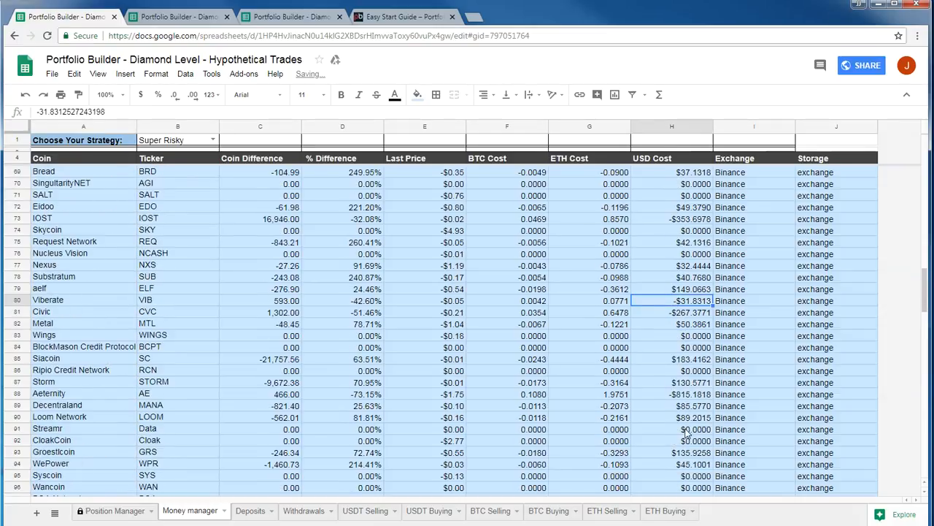
left_click(73, 407)
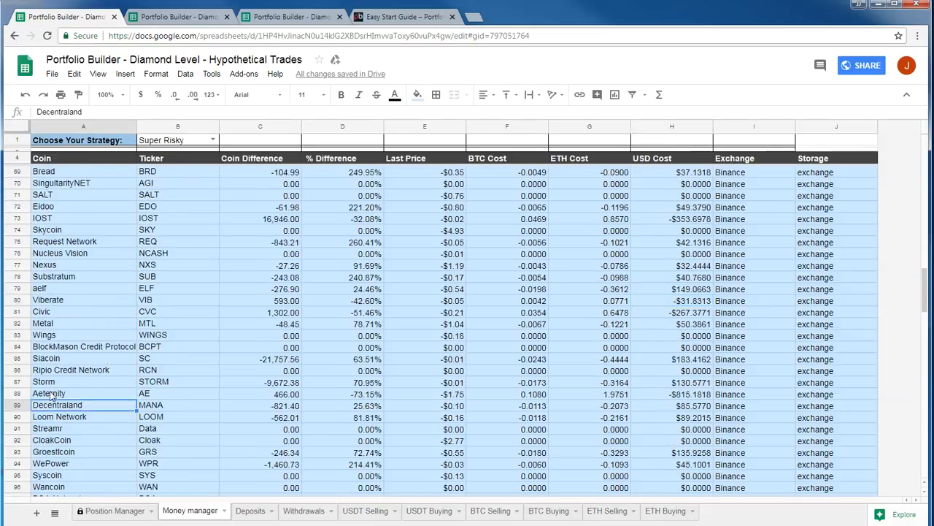
left_click(50, 394)
key("ctrl+b")
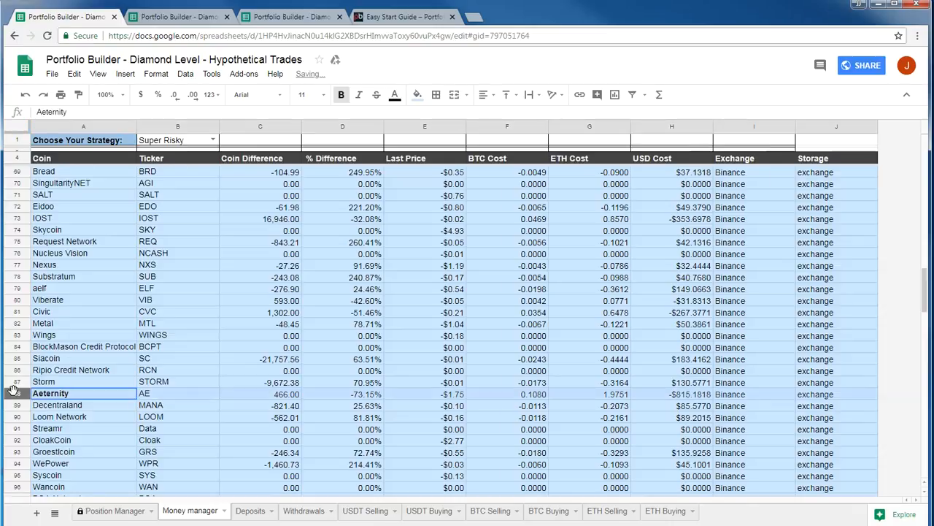
Bold the entire Bytecoin row 66 and Gifto row 58.
scroll(13, 390, "up", 3)
left_click(17, 218)
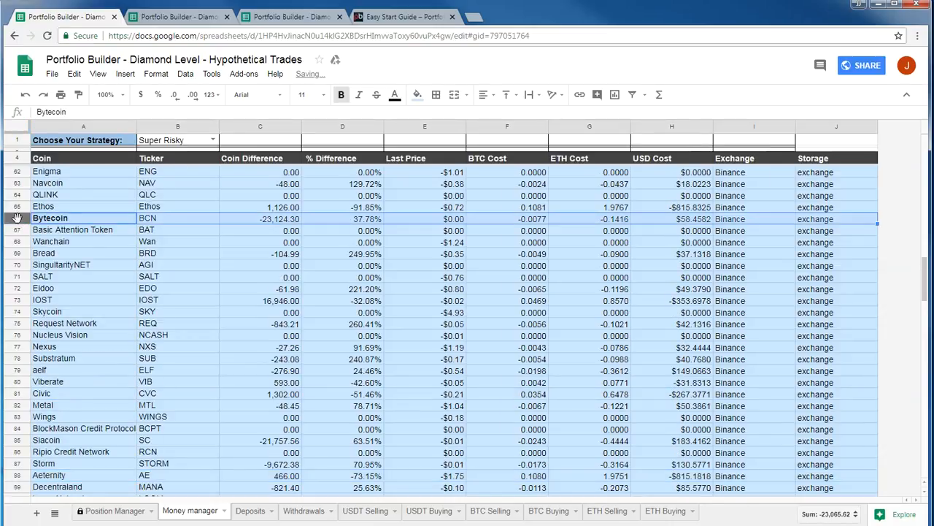
scroll(16, 213, "up", 3)
key("ctrl+b")
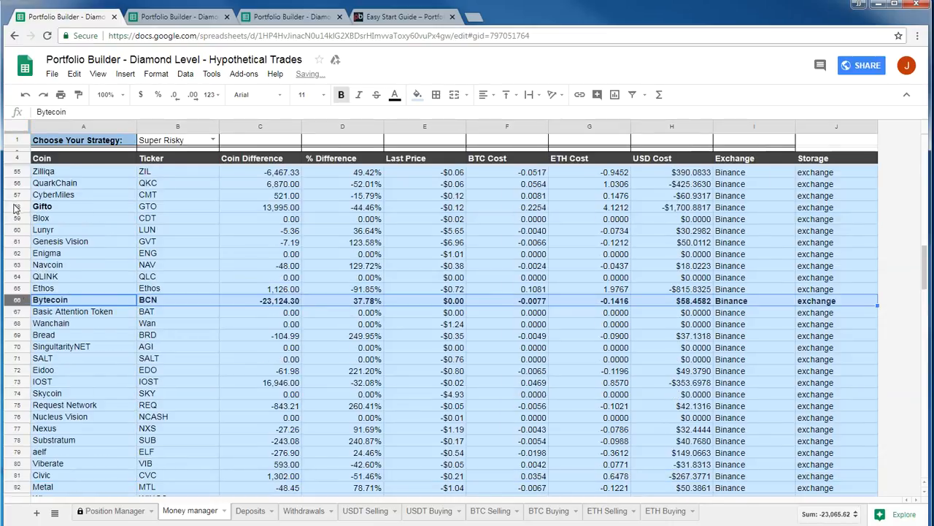
left_click(16, 207)
key("ctrl+b")
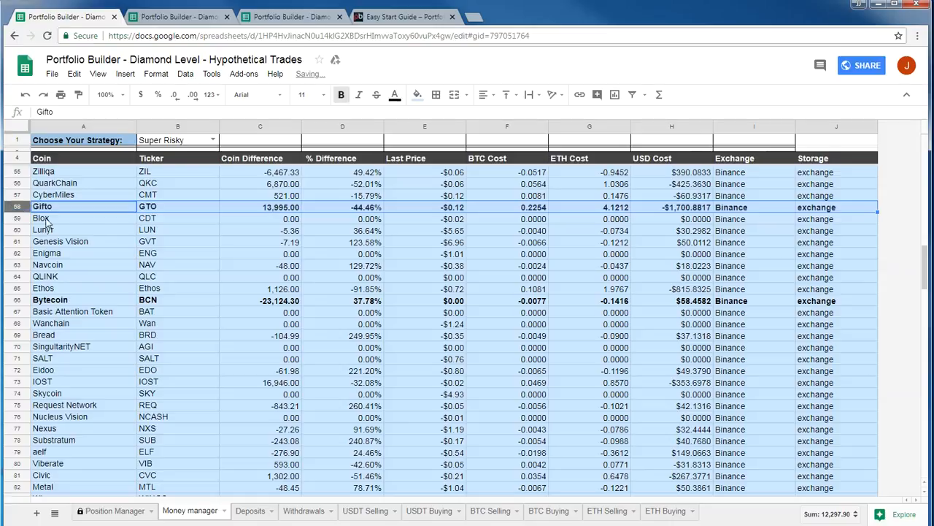
Remove the bold formatting from Bytecoin row 66 and bold the entire Ethos row 65 instead.
left_click(110, 232)
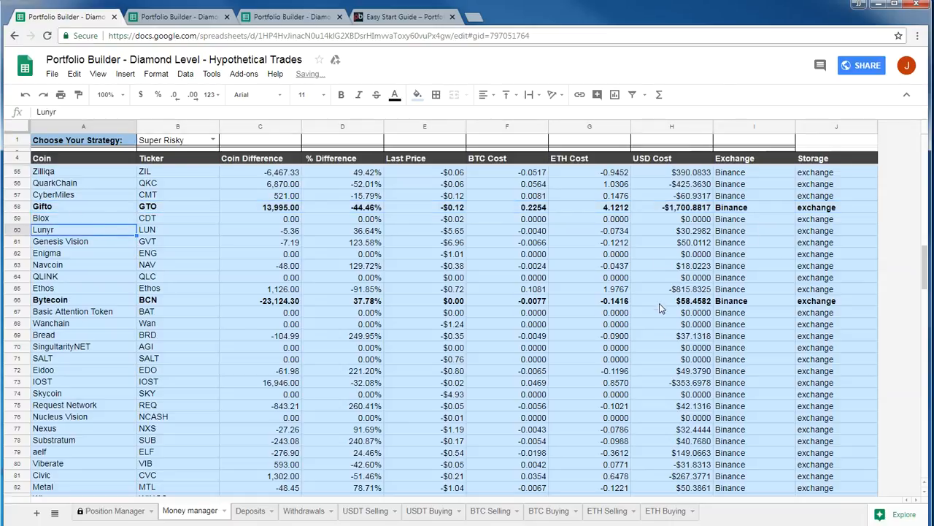
left_click(16, 300)
key("ctrl+b")
left_click(15, 288)
key("ctrl+b")
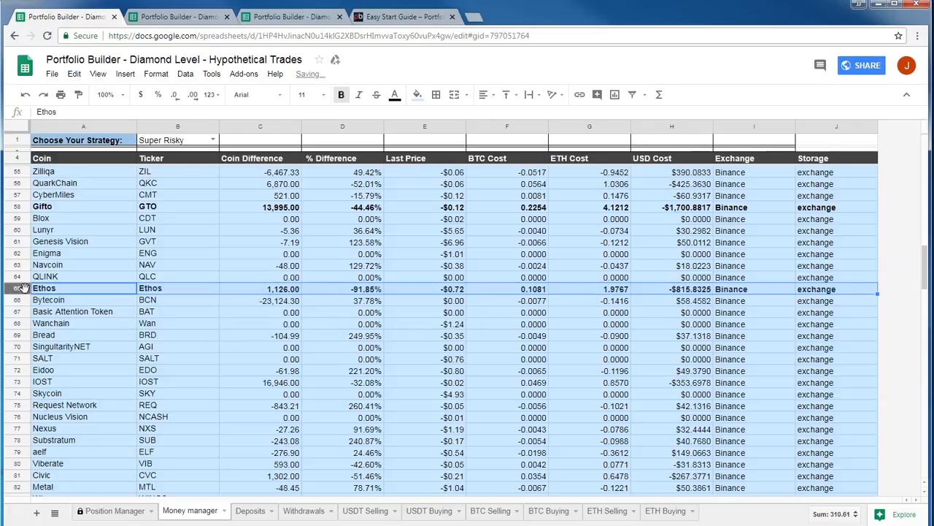
left_click(508, 359)
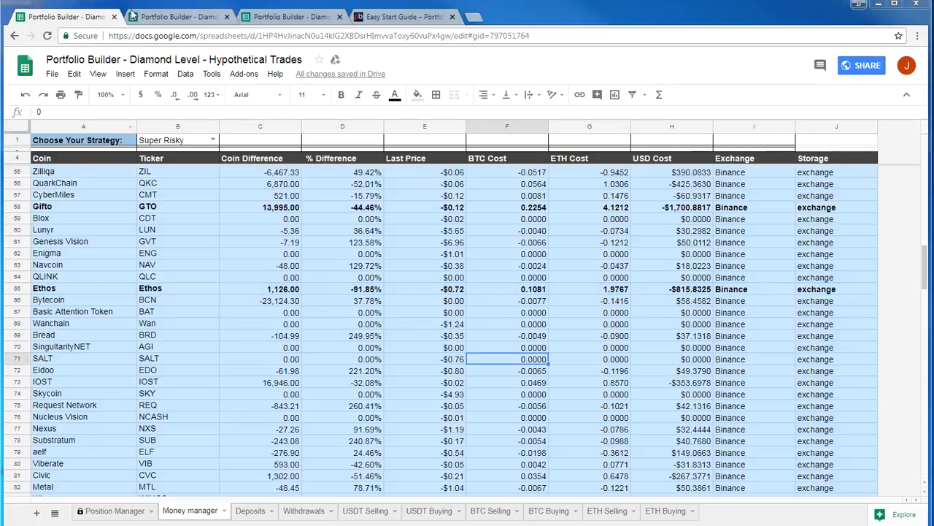
Open the BTC Selling sheet in the second spreadsheet tab and copy Gifto's Coin Difference from the Money manager sheet.
left_click(156, 17)
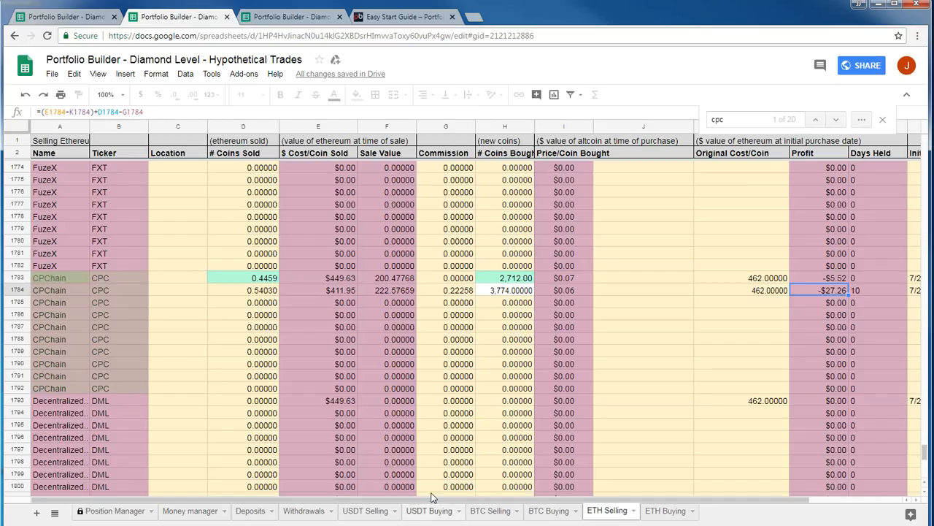
left_click(489, 511)
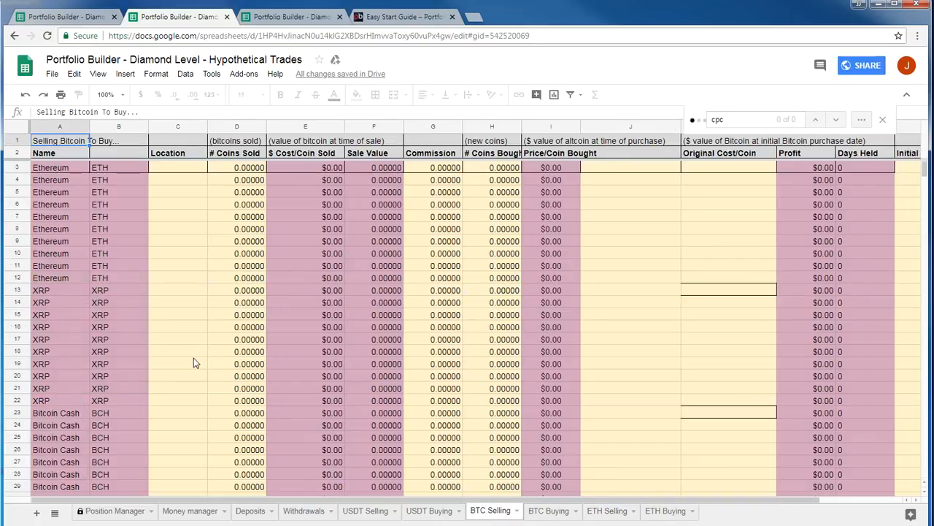
left_click_drag(193, 359, 196, 356)
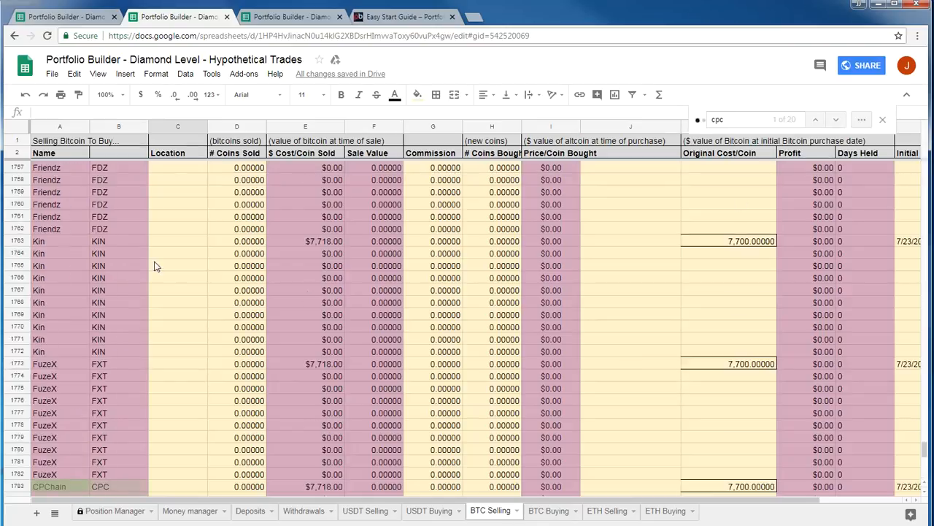
left_click(70, 16)
scroll(207, 208, "up", 2)
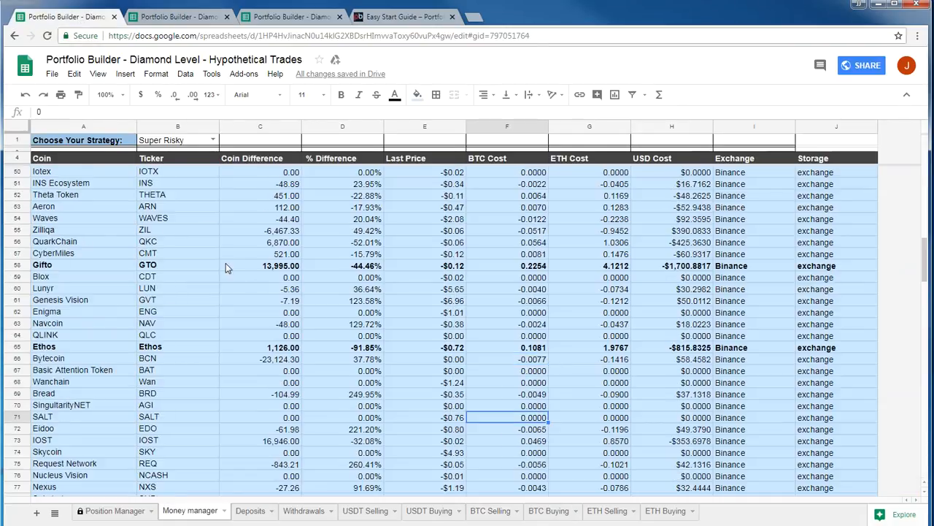
left_click(278, 266)
key("ctrl+c")
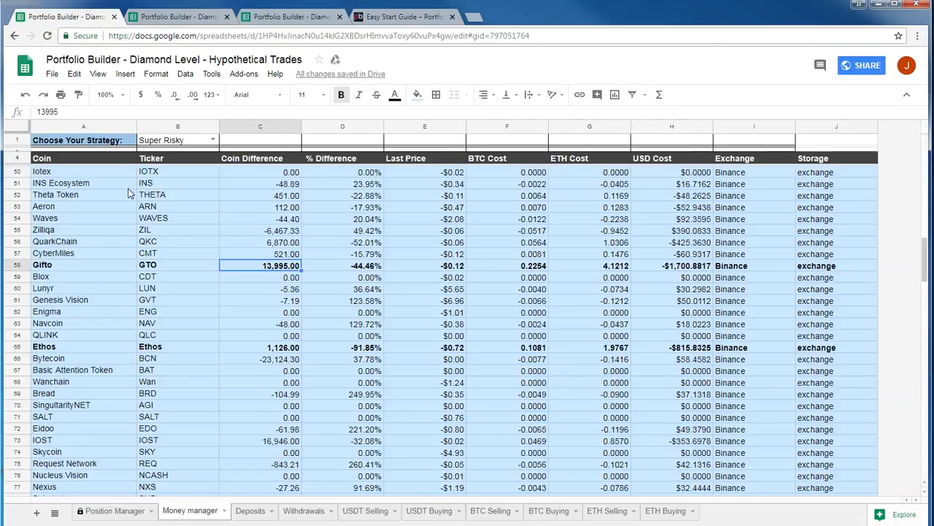
Find Gifto in the BTC Selling sheet and paste 13,995 as # Coins Bought in its first empty row, 504.
left_click(205, 16)
left_click(236, 282)
key("ctrl+f")
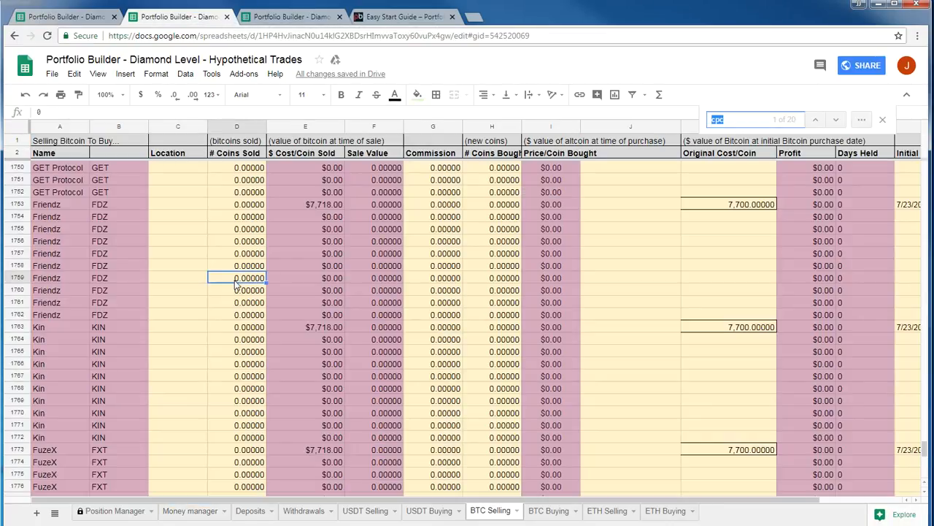
type("gifto")
scroll(235, 284, "up", 2)
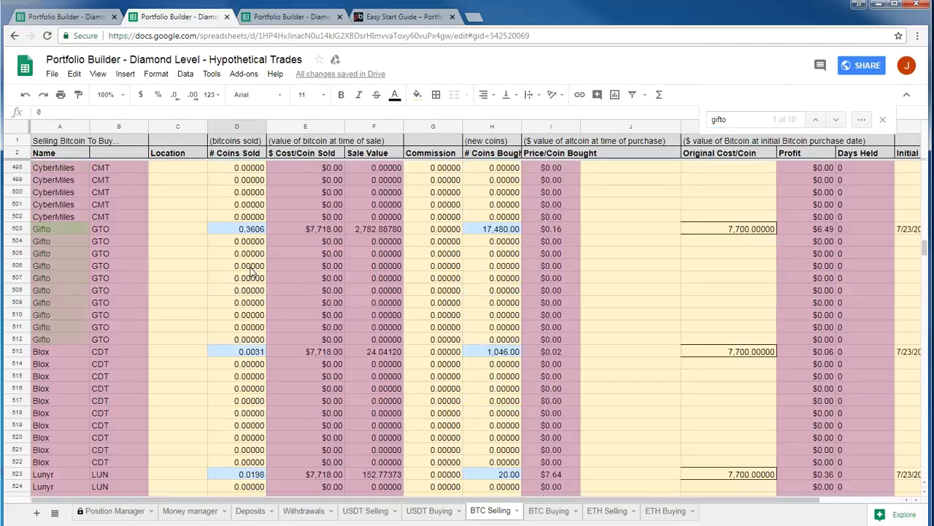
left_click(246, 245)
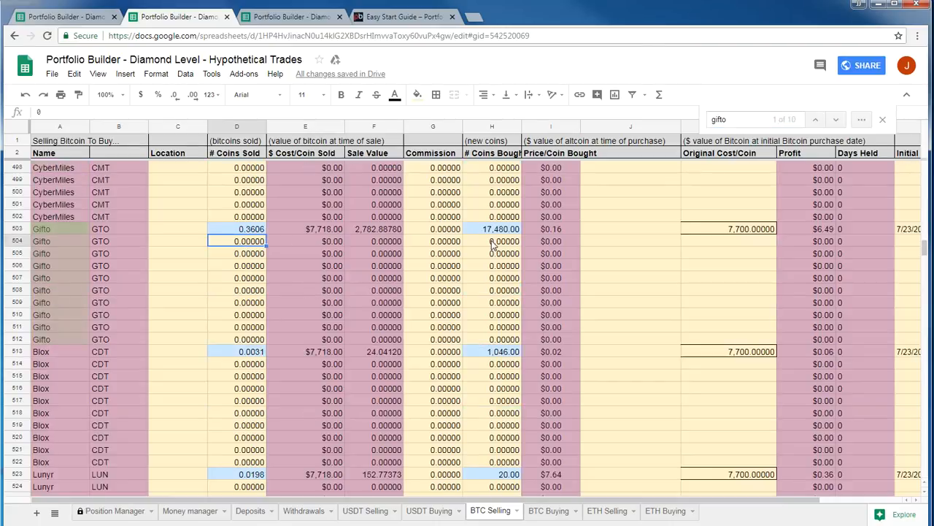
left_click(492, 246)
key("ctrl+v")
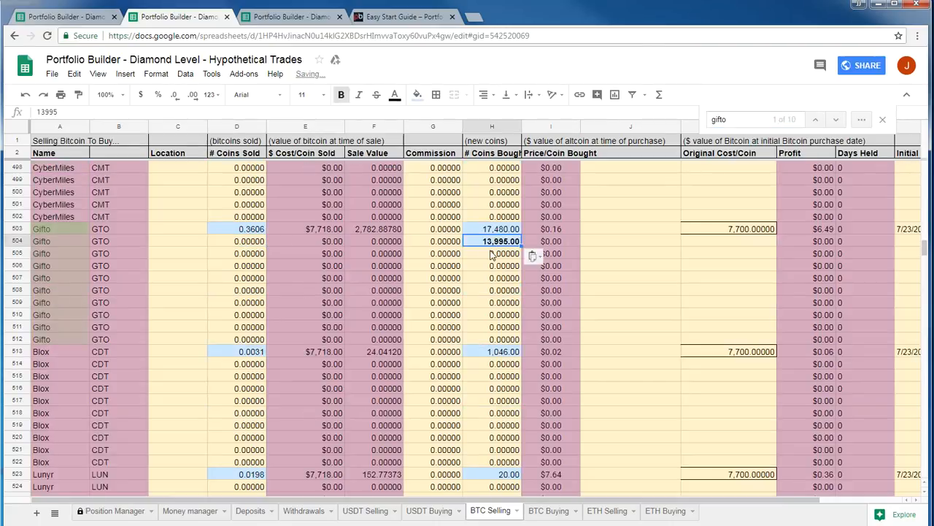
Copy Gifto's BTC Cost of 0.2254 from Money manager into # Coins Sold in row 504 of BTC Selling.
left_click(53, 17)
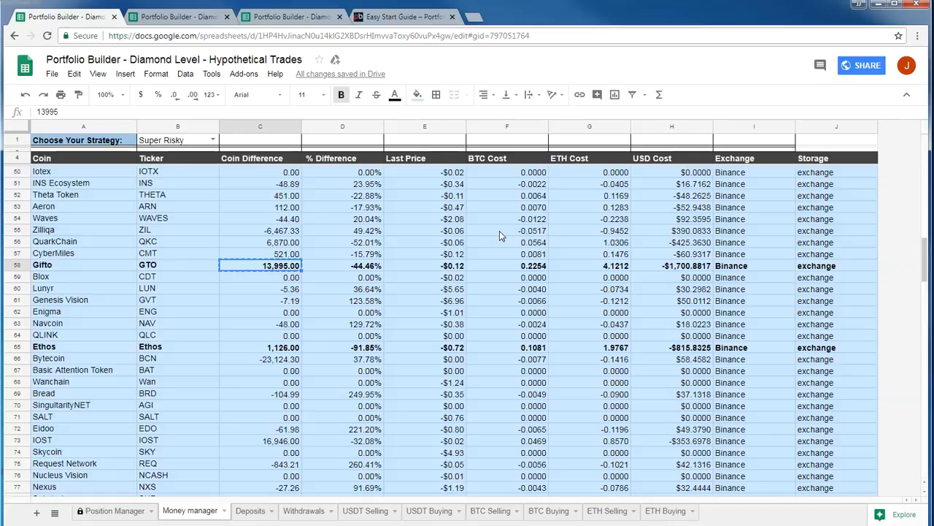
left_click(525, 267)
left_click(281, 16)
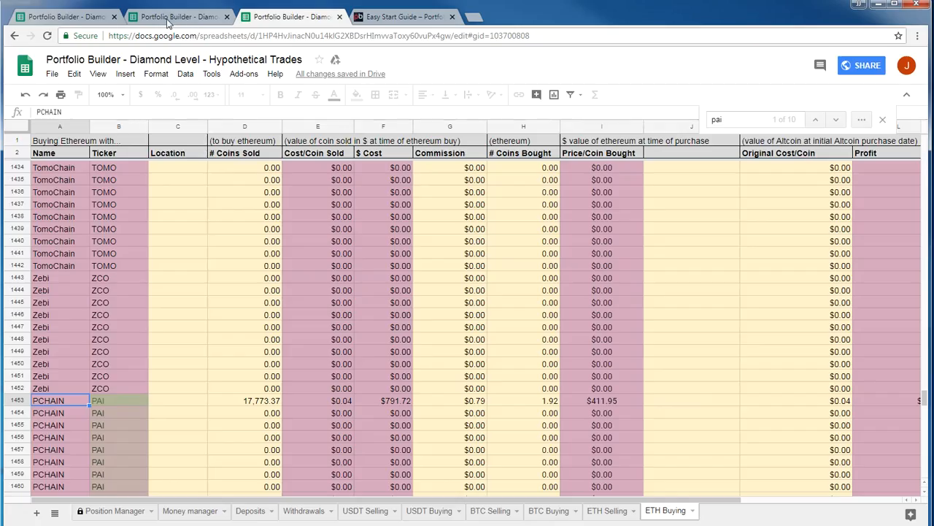
left_click(175, 17)
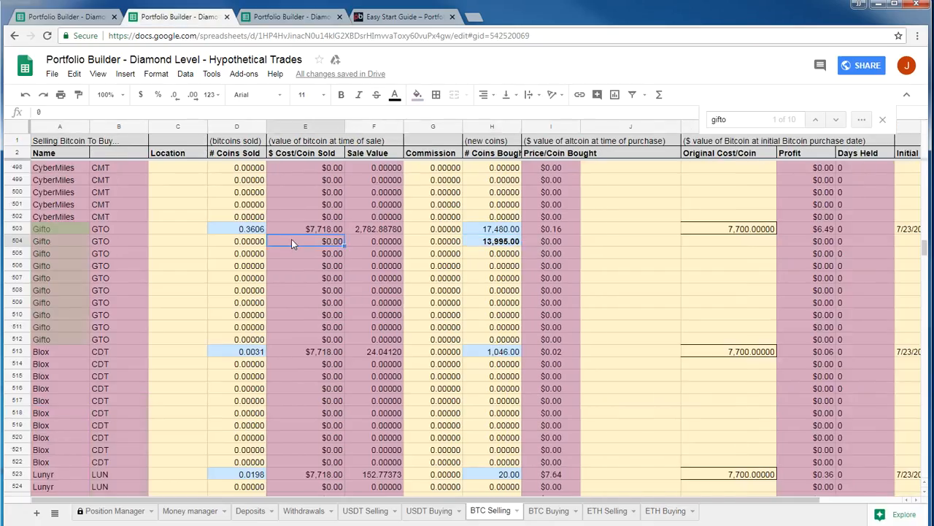
left_click(243, 244)
key("ctrl+v")
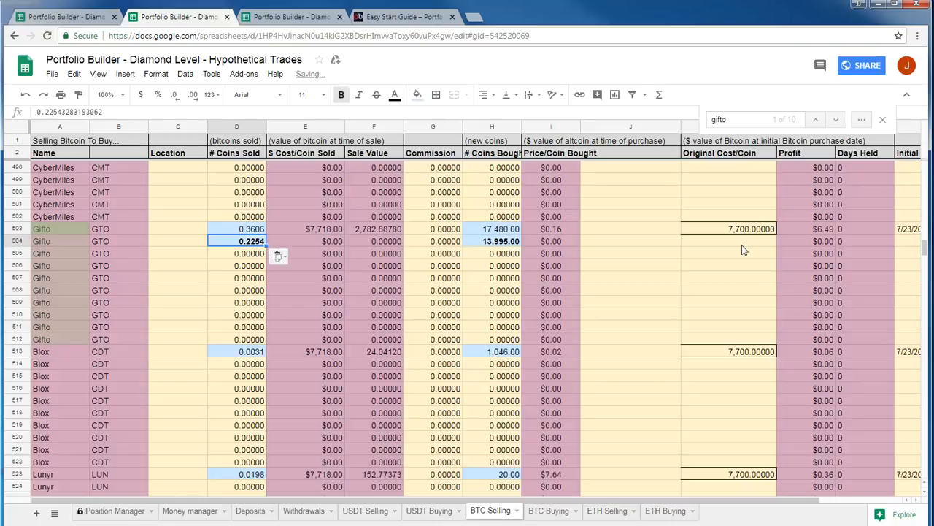
Copy the 7,700 Original Cost/Coin from Gifto row 503 into row 504.
left_click(742, 245)
left_click(743, 231)
key("ctrl+c")
left_click(743, 242)
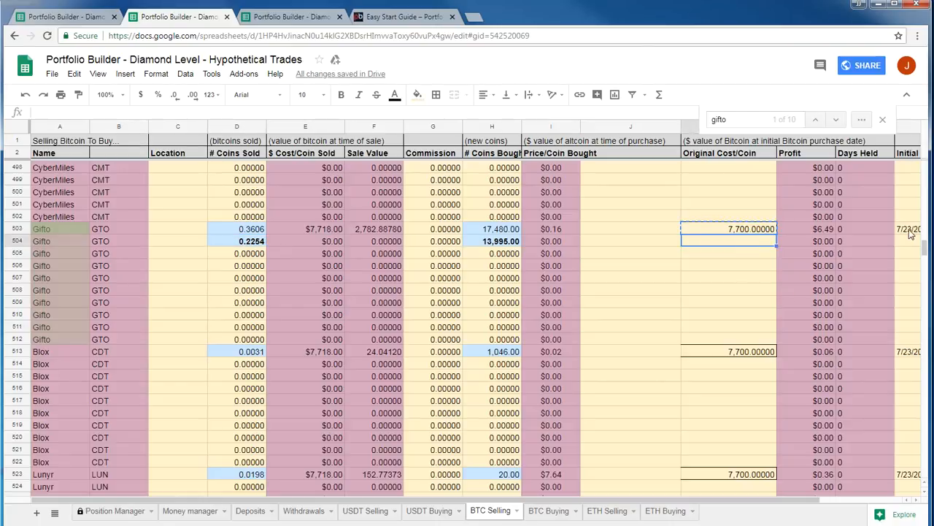
key("ctrl+v")
Fill Gifto row 504 with the initial date 7/23/2018, copied from the row above, and the final date 8/2/2018.
left_click(914, 233)
key("ctrl+c")
key("Down")
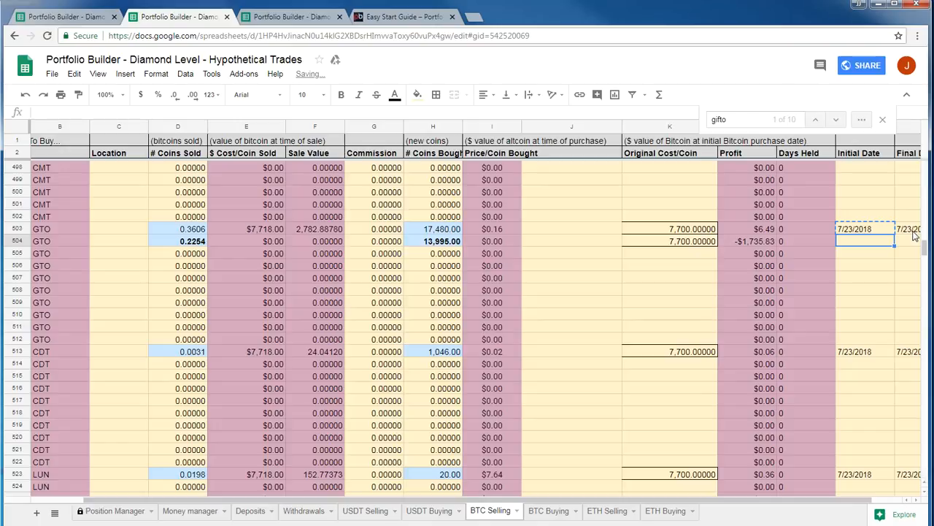
key("ctrl+v")
key("Right")
type("8/2/2018")
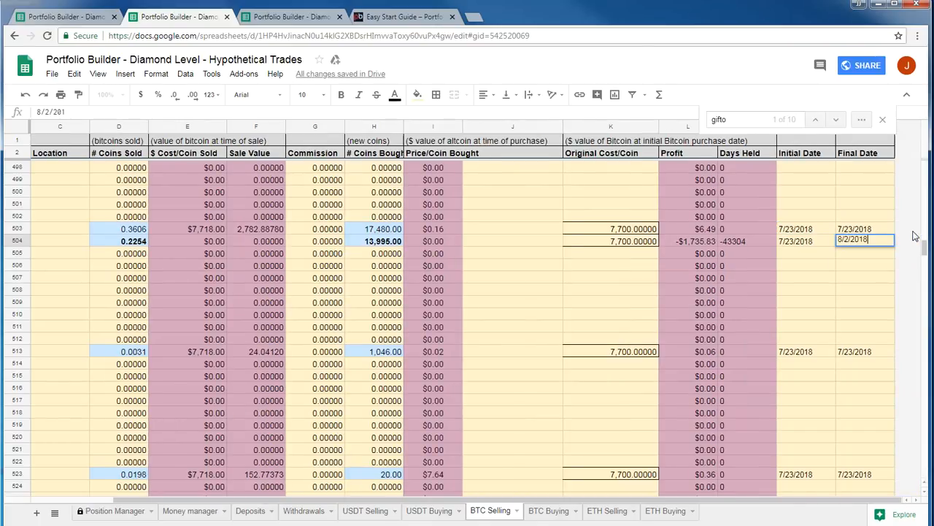
key("Return")
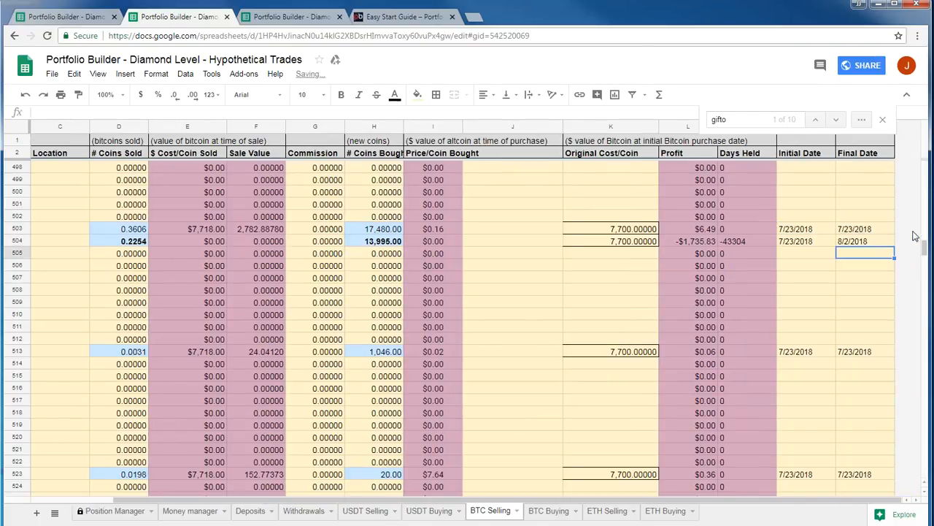
left_click_drag(657, 501, 477, 496)
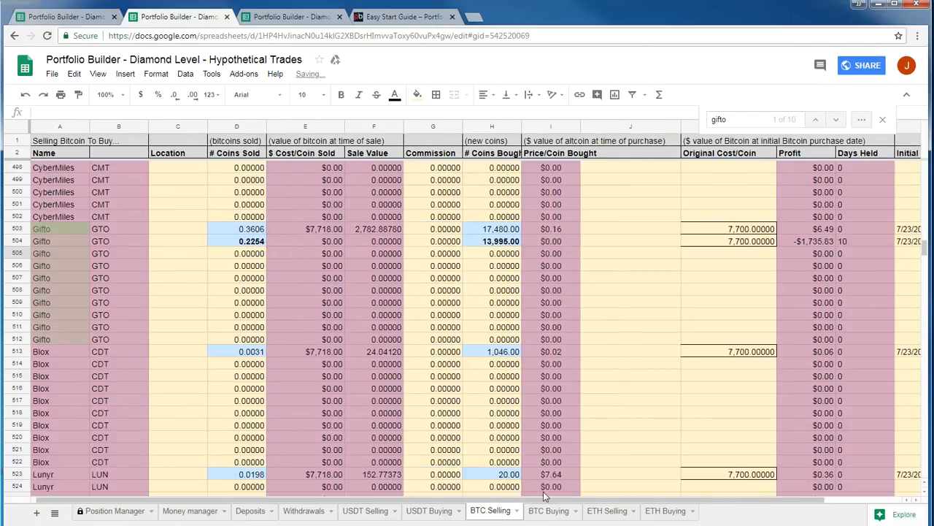
Copy Ethos's BTC Cost of 0.1081 from Money manager into # Coins Sold in Ethos row 574 of BTC Selling.
left_click(73, 12)
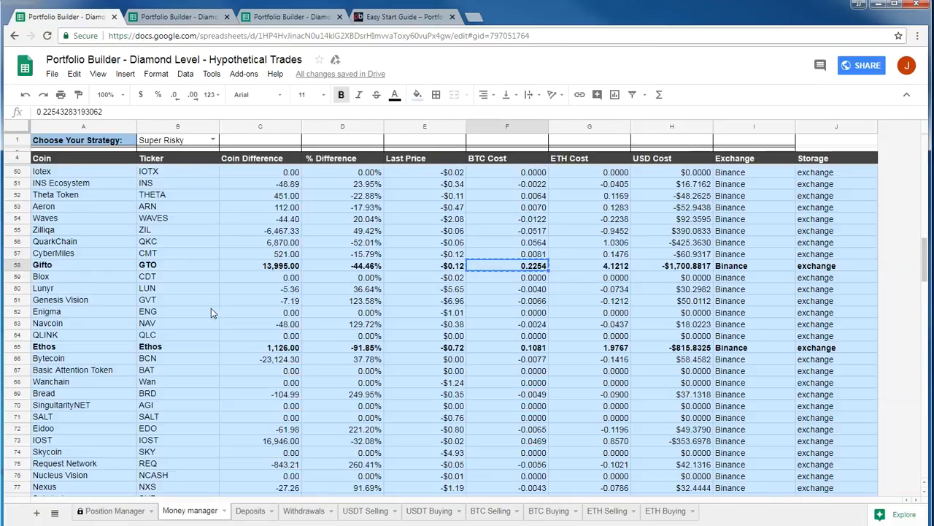
left_click(257, 345)
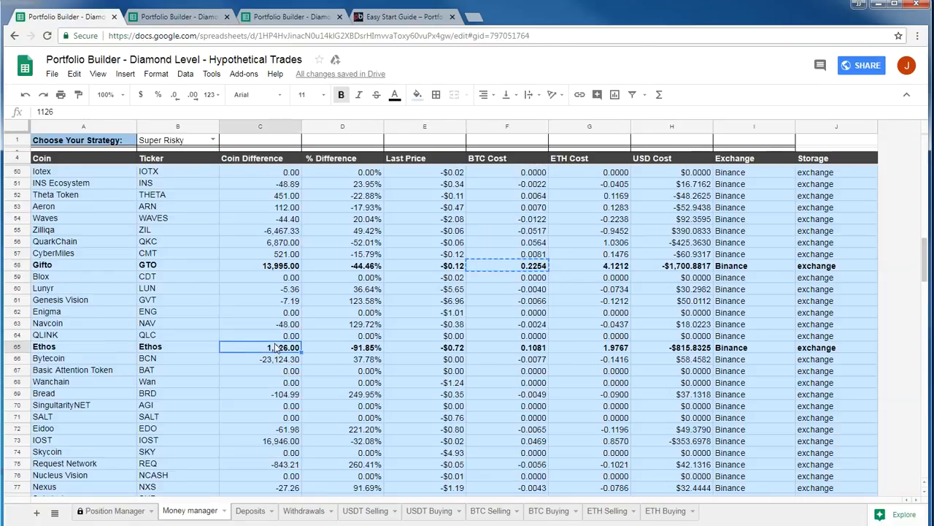
left_click(538, 351)
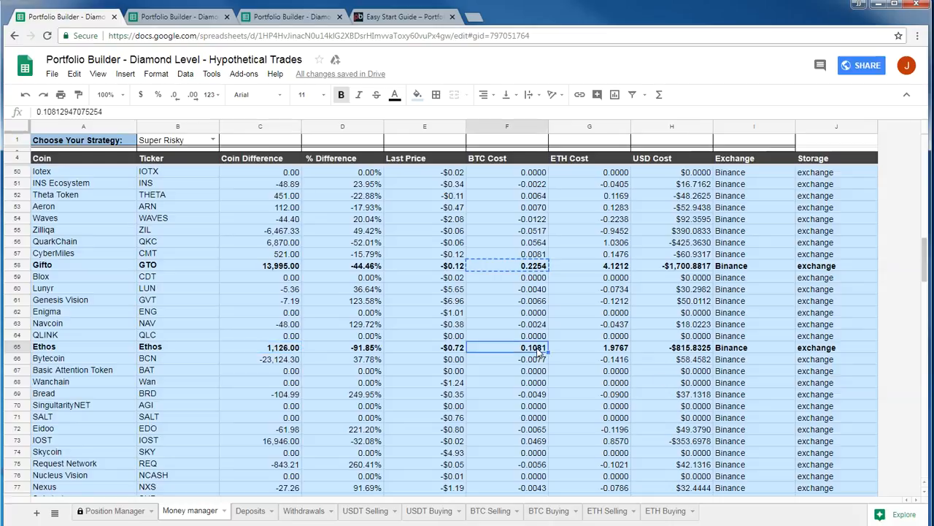
left_click(183, 16)
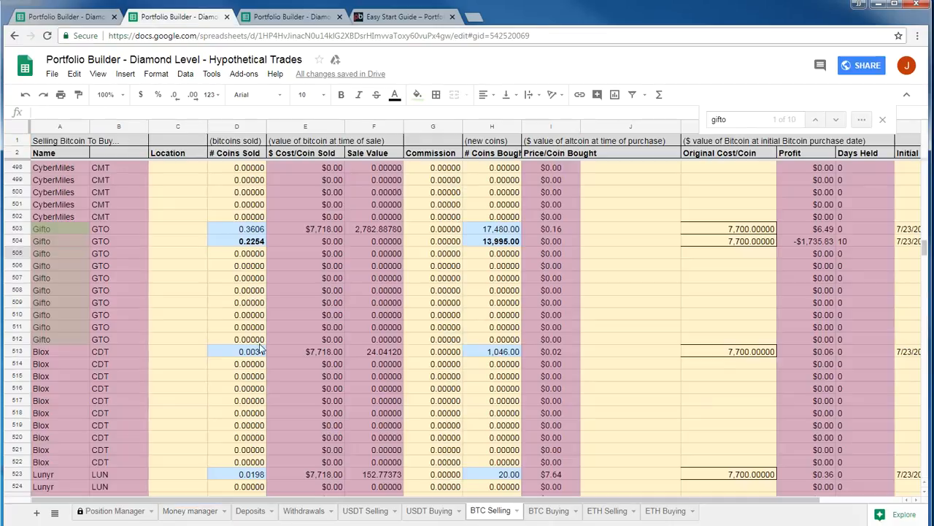
key("ctrl+f")
type("ethos")
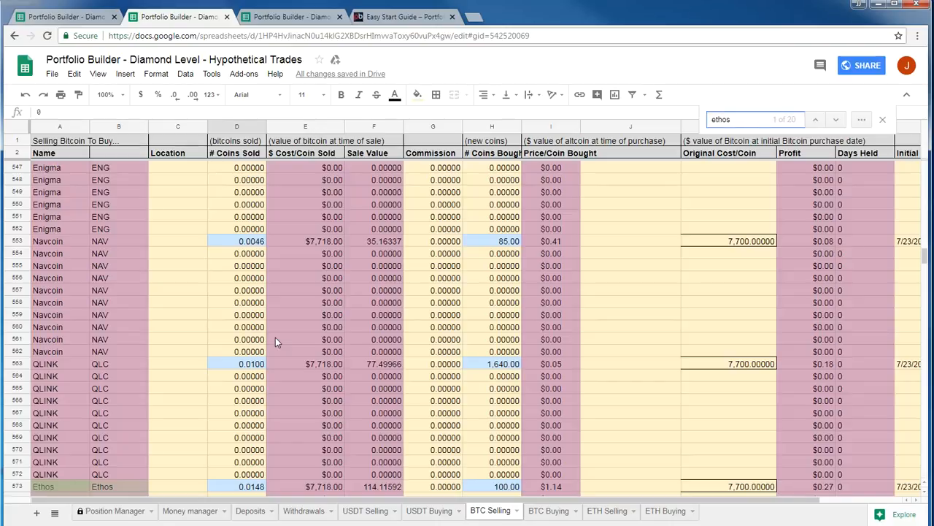
scroll(275, 337, "down", 4)
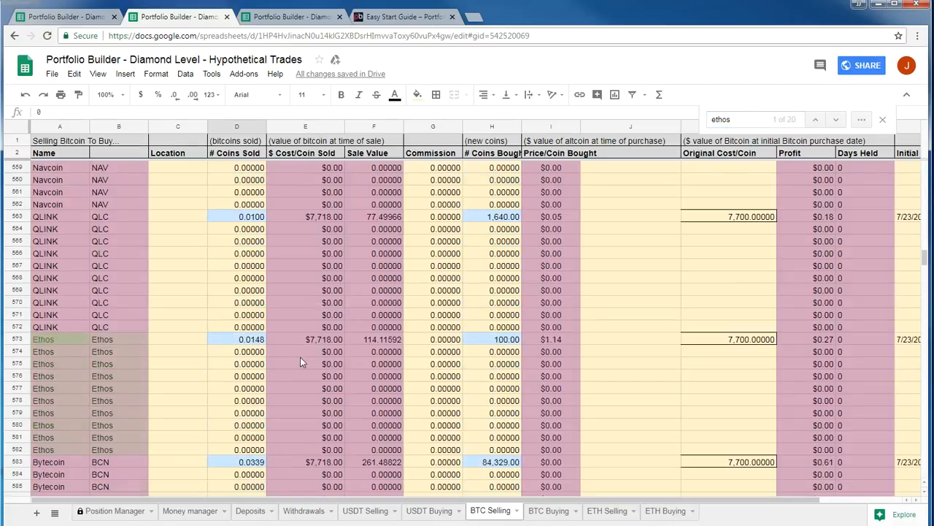
left_click(243, 352)
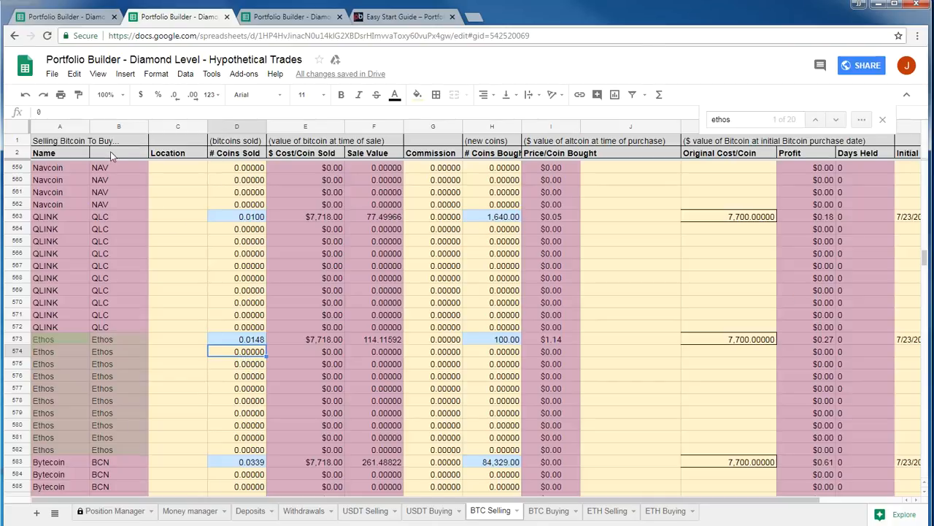
key("ctrl+v")
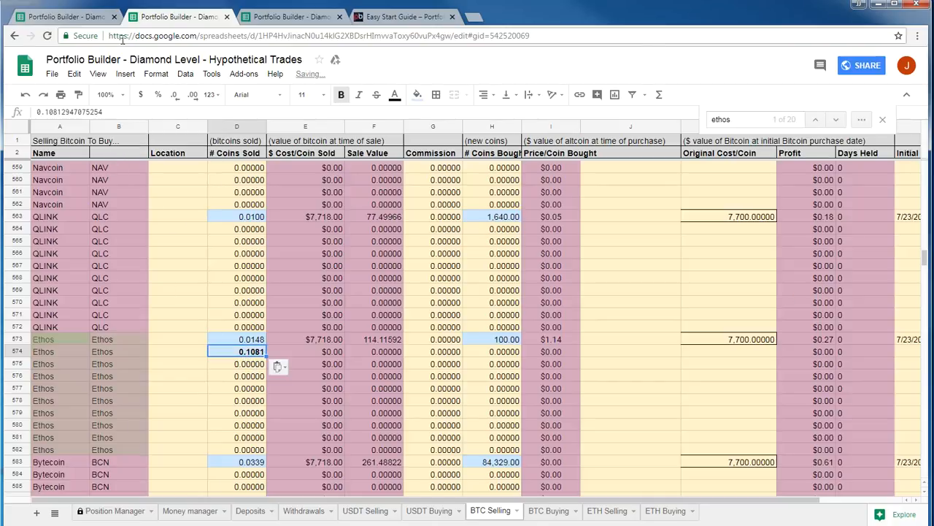
Copy Ethos's Coin Difference of 1,126 from Money manager into # Coins Bought in row 574 of BTC Selling.
left_click(73, 16)
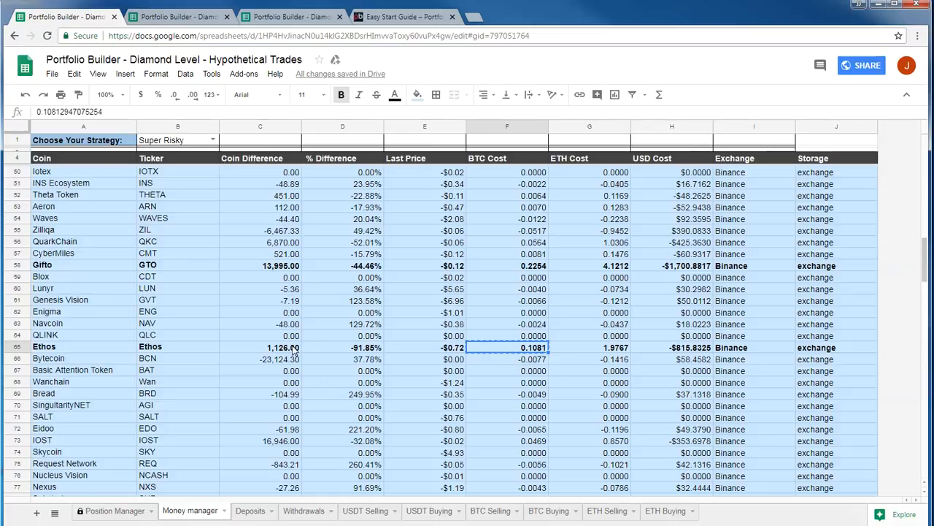
left_click(179, 16)
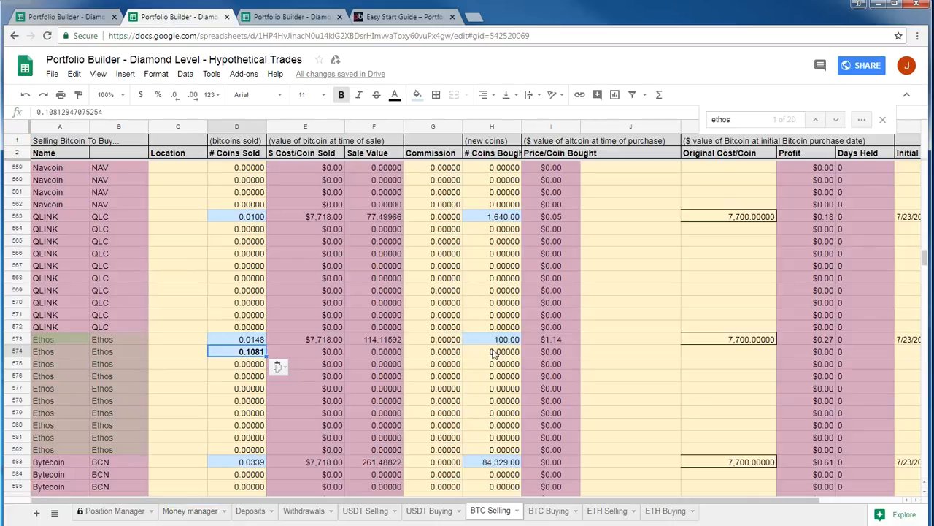
left_click(495, 352)
key("ctrl+v")
Copy the 7,700 Original Cost/Coin from Ethos row 573 into row 574.
left_click(741, 340)
key("ctrl+c")
left_click(741, 352)
key("ctrl+v")
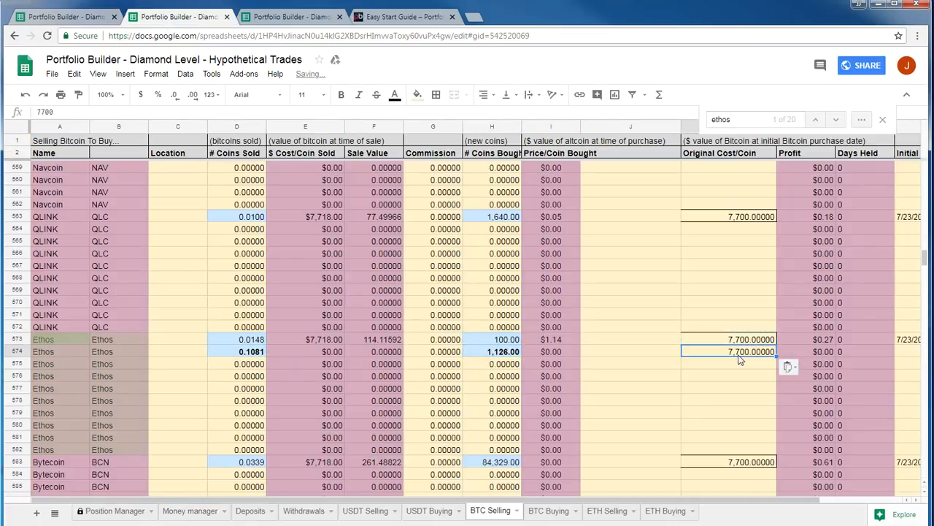
Fill Ethos row 574 with the initial date 7/23/2018, copied from the row above, and the final date 8/2/2018.
key("Right")
key("Right")
key("Right")
key("Up")
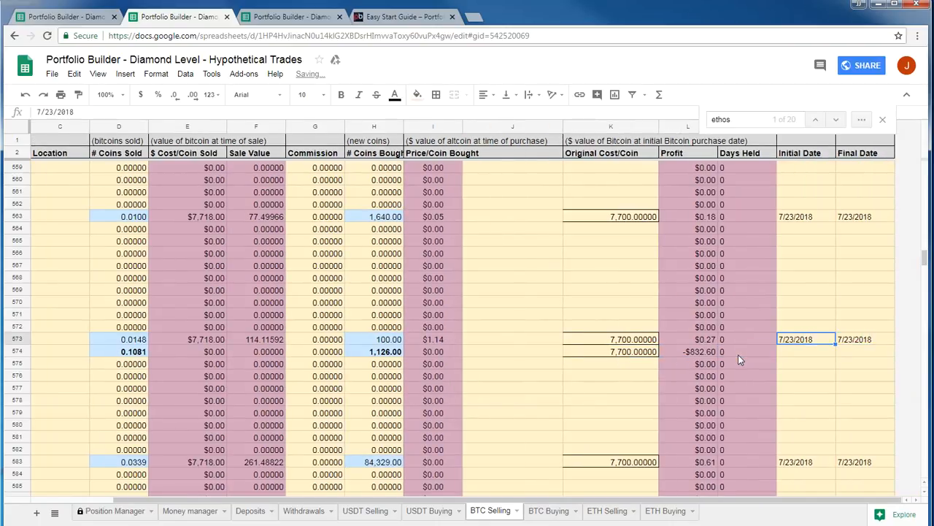
key("Down")
key("ctrl+v")
key("Right")
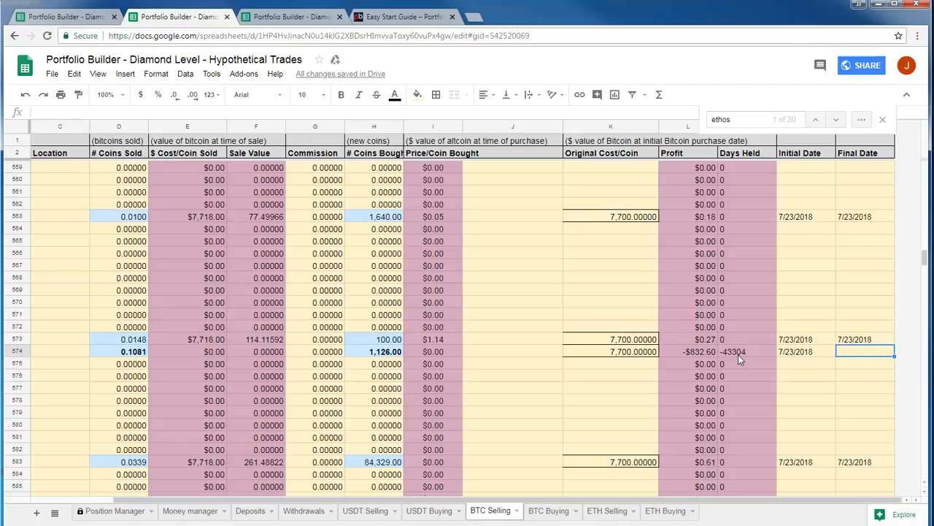
type("8/2/2018")
key("Return")
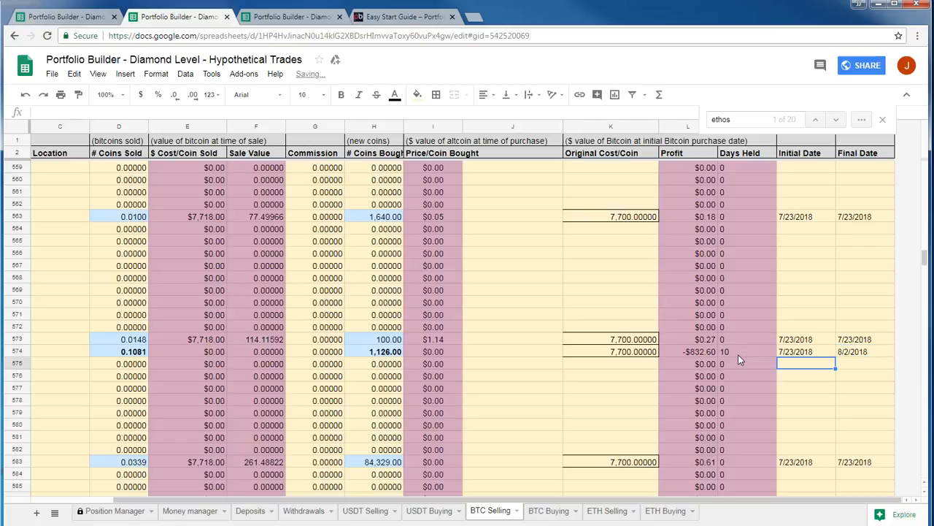
Search Money manager for the next coin needing a large purchase and bold Aeternity's row 88.
key("Home")
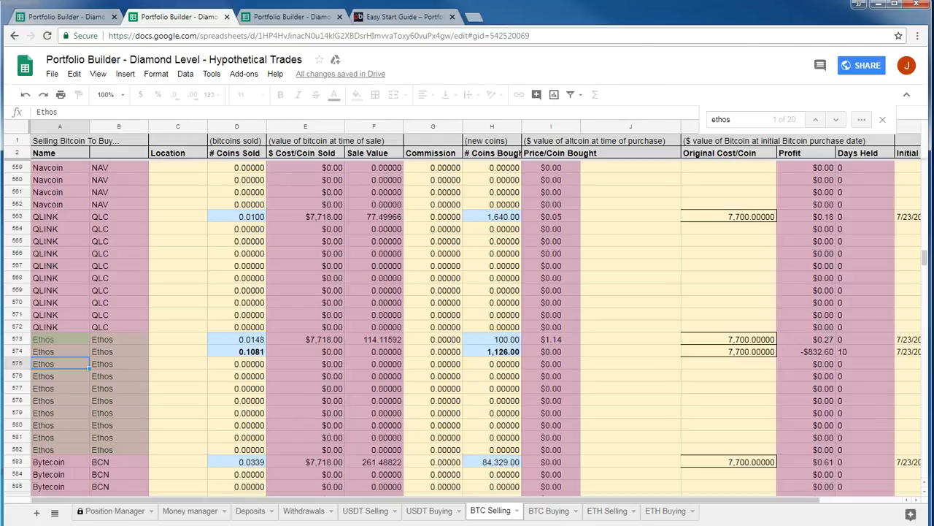
left_click(49, 17)
scroll(324, 343, "down", 10)
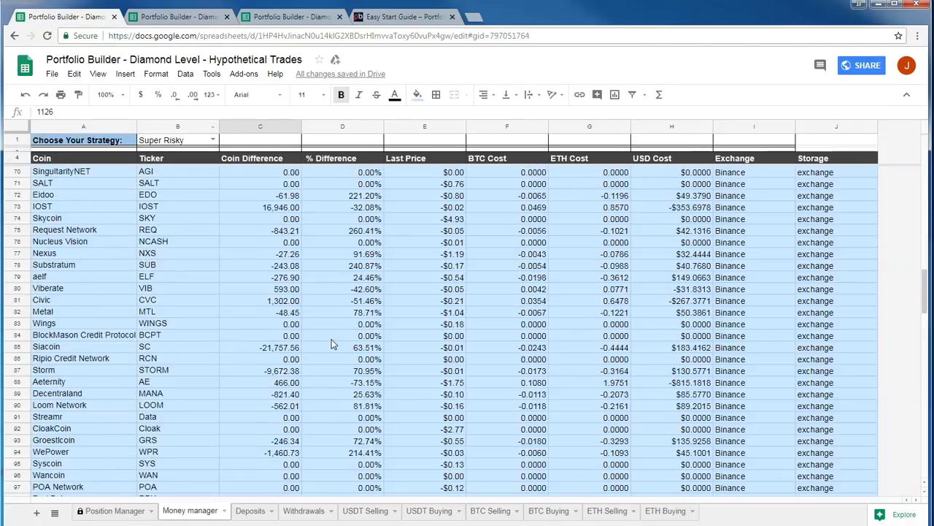
scroll(334, 341, "down", 6)
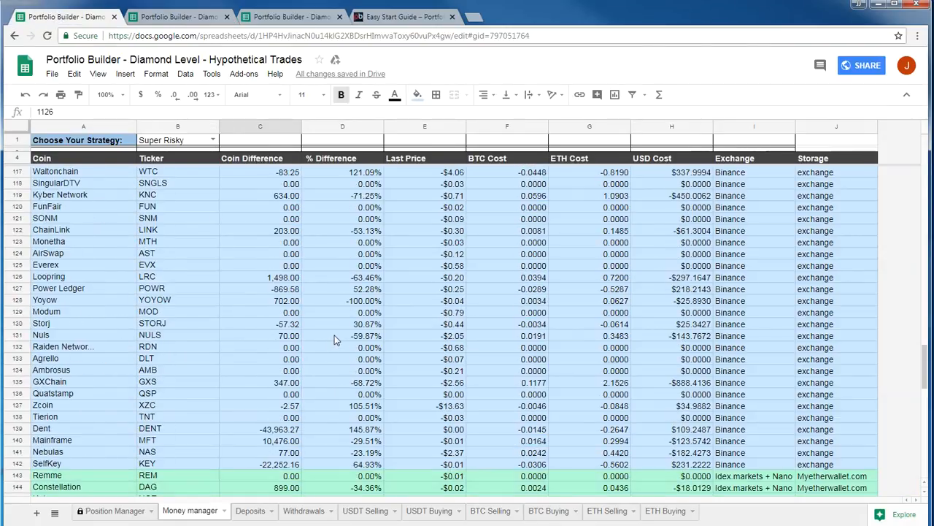
scroll(337, 336, "up", 9)
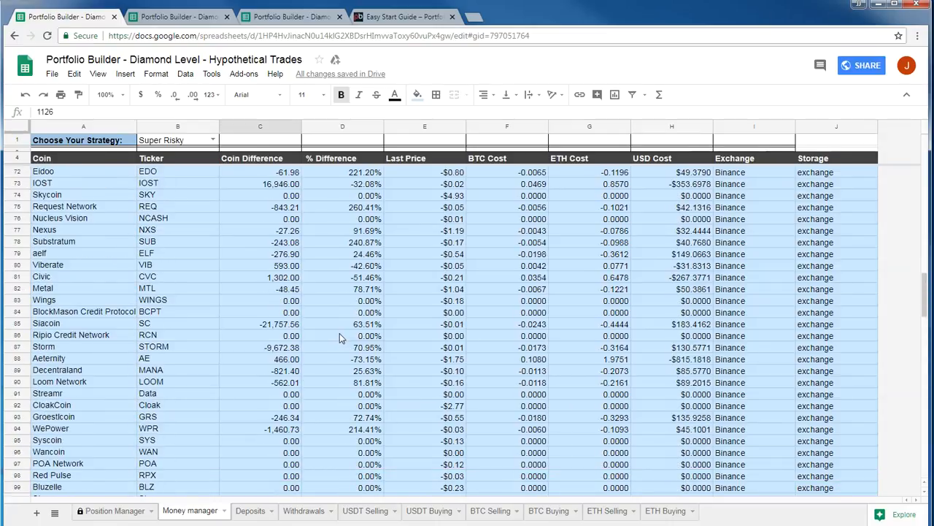
scroll(340, 336, "up", 2)
left_click(340, 335)
scroll(339, 335, "down", 3)
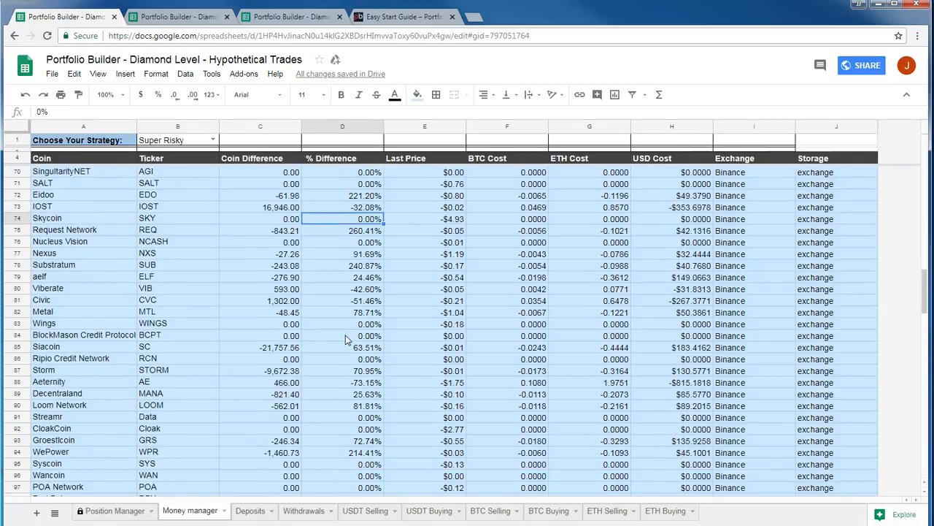
left_click(16, 382)
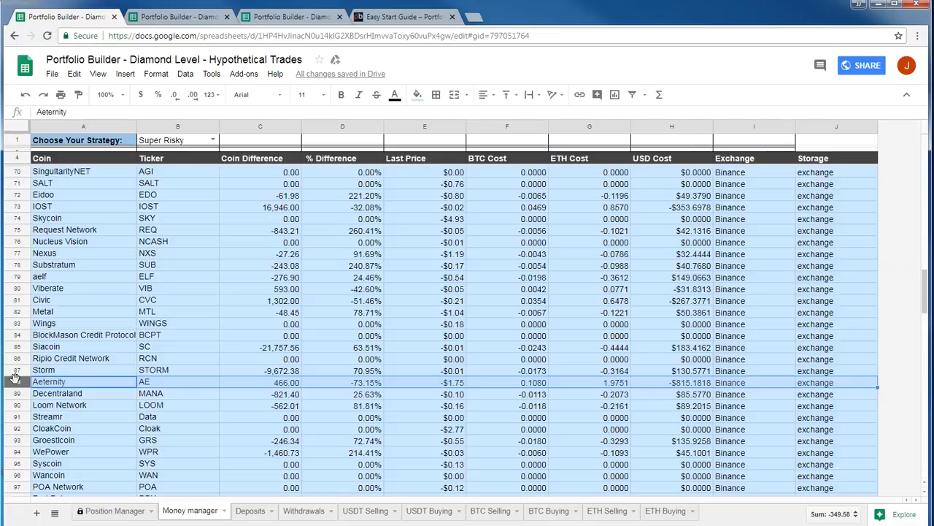
key("ctrl+b")
left_click(282, 385)
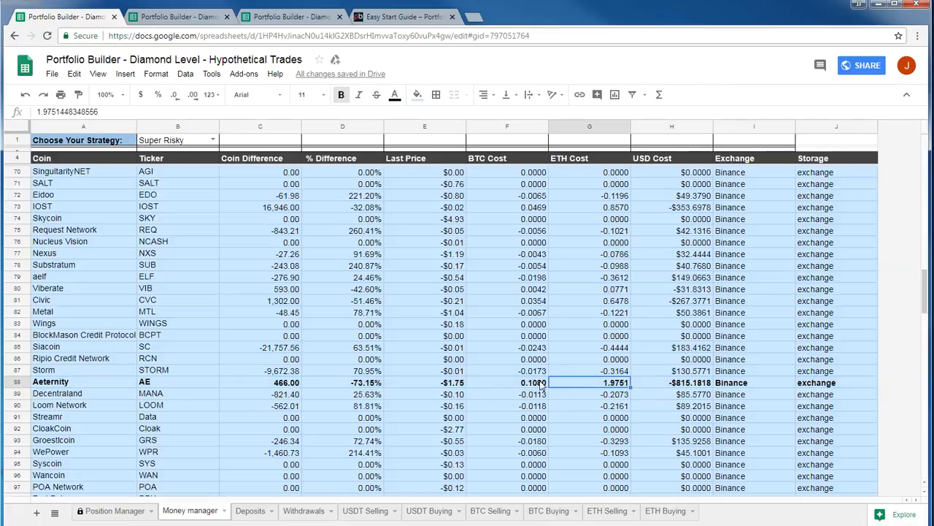
Find Aeternity in BTC Selling and enter its BTC Cost of 0.1080 from Money manager as # Coins Sold in row 804.
left_click(187, 17)
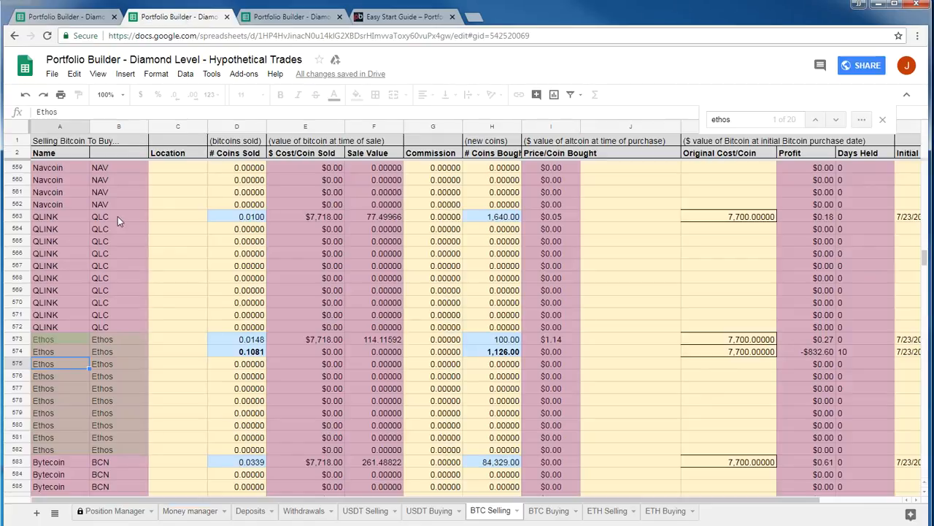
left_click(38, 16)
left_click(156, 17)
left_click(187, 293)
key("ctrl+f")
type("aet")
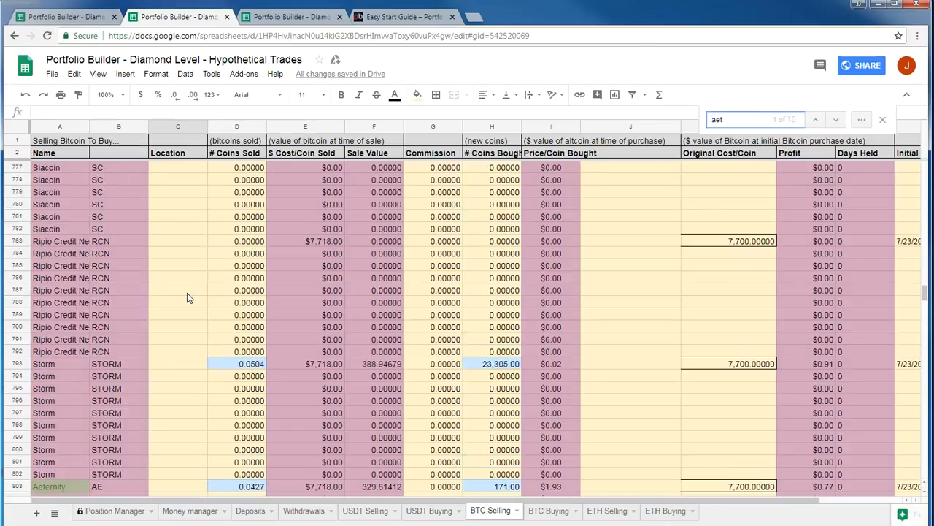
scroll(211, 365, "down", 1)
left_click(235, 413)
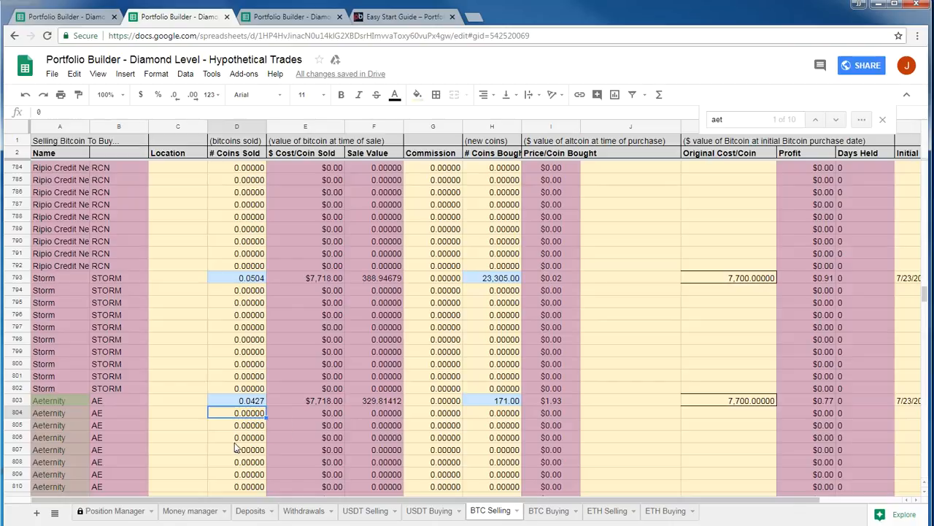
type("0.1080")
Copy Aeternity's Coin Difference of 466 from Money manager into # Coins Bought in row 804 of BTC Selling.
key("ctrl+shift+Tab")
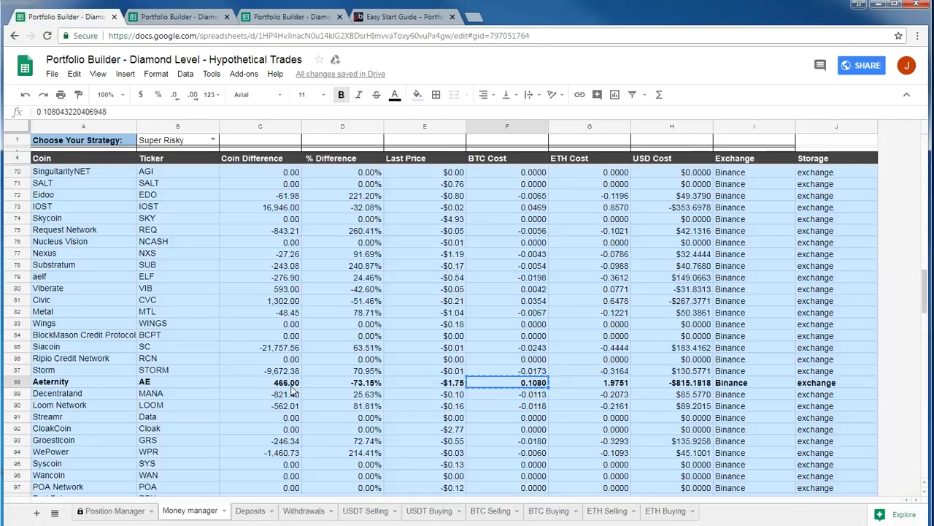
left_click(291, 387)
key("ctrl+c")
left_click(172, 13)
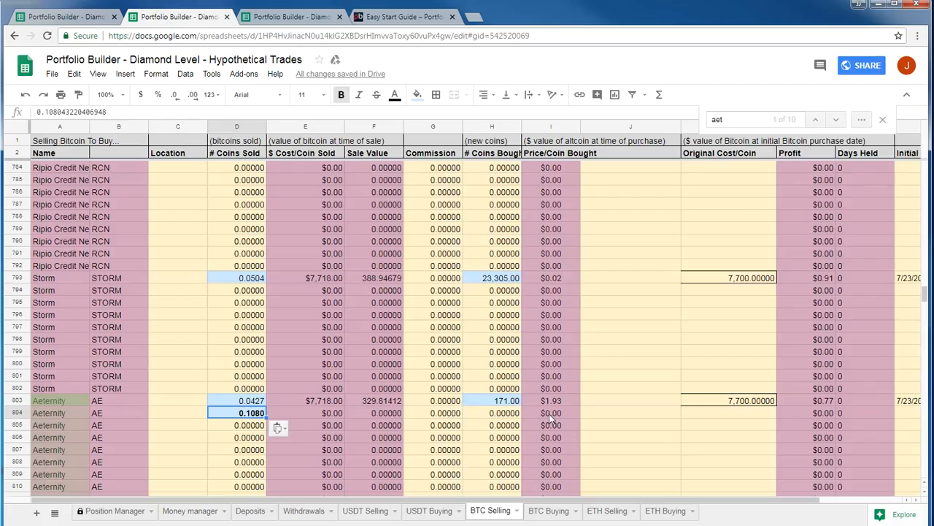
left_click(494, 414)
key("ctrl+v")
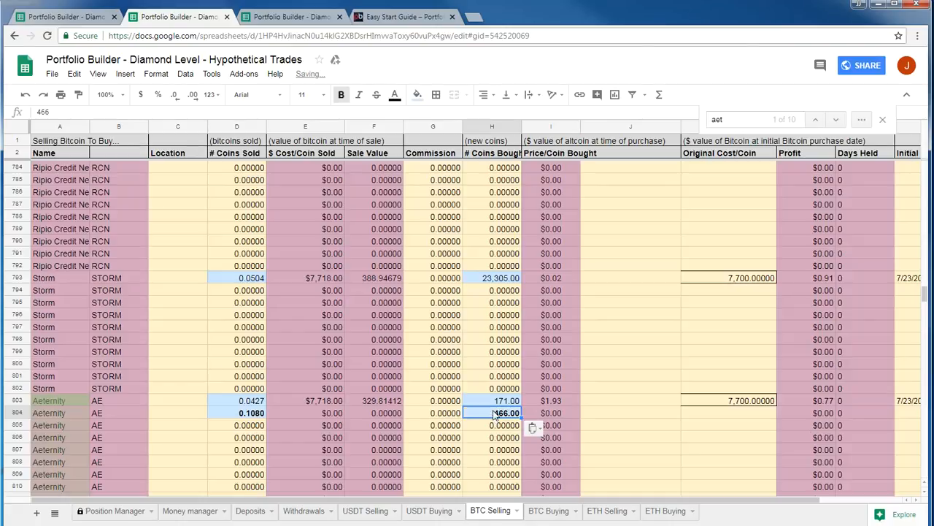
Copy the 7,700 Original Cost/Coin from Aeternity row 803 into row 804.
left_click(751, 401)
key("ctrl+c")
left_click(755, 414)
key("ctrl+v")
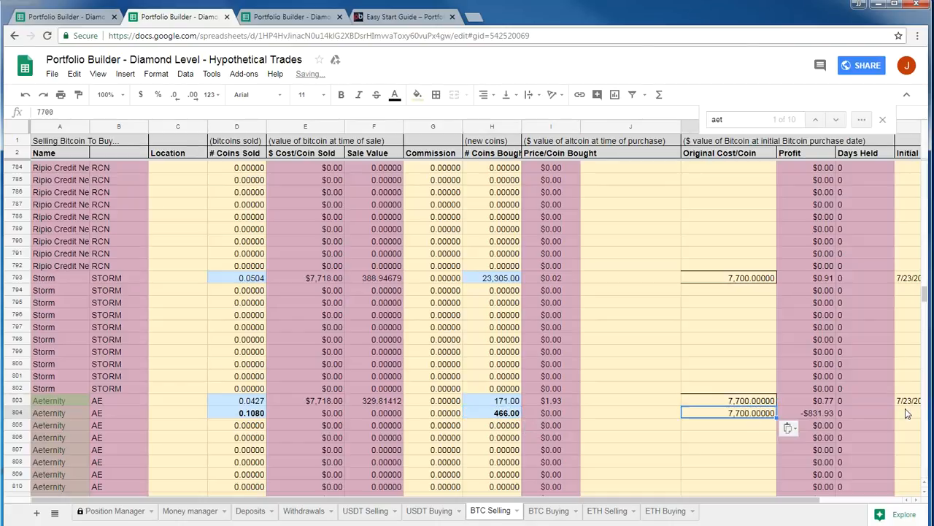
Fill Aeternity row 804 with the initial date 7/23/2018, copied from the row above, and the final date 8/2/2018.
left_click(904, 400)
key("Down")
key("ctrl+v")
key("Right")
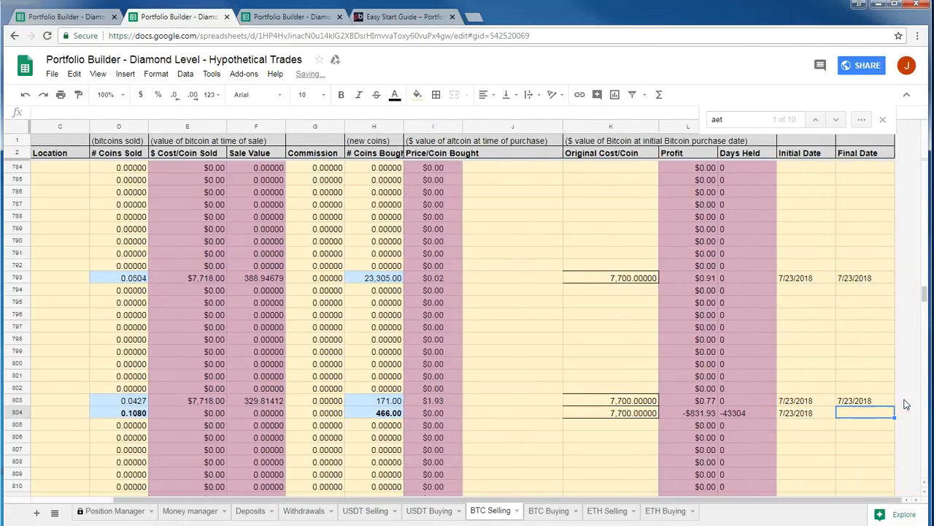
type("8/2/201")
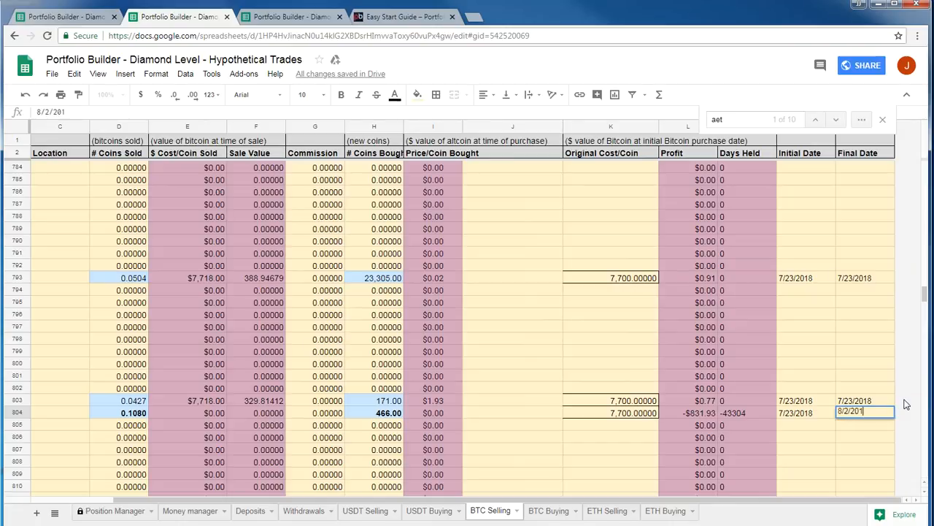
type("8")
key("Return")
Run the Portfolio Builder 1.3 add-on's update on the BTC Selling sheet.
left_click(244, 74)
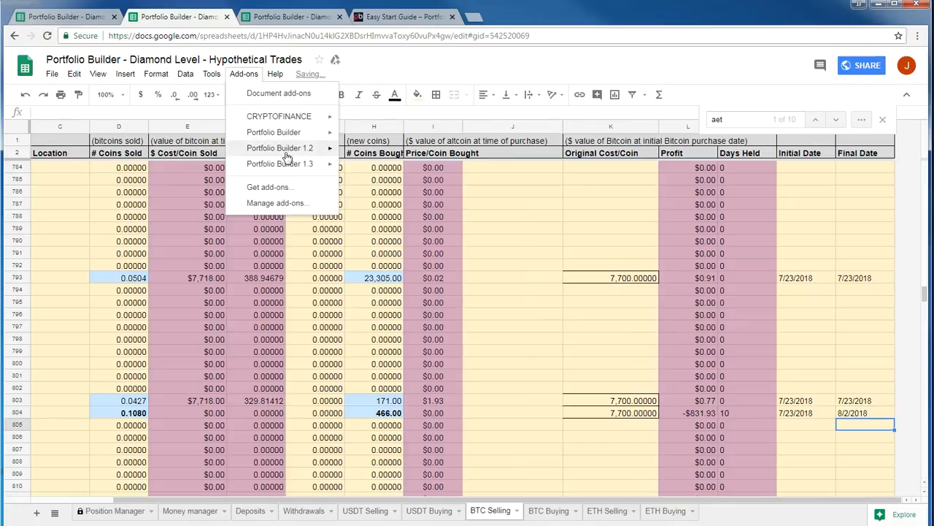
mouse_move(280, 165)
left_click(401, 169)
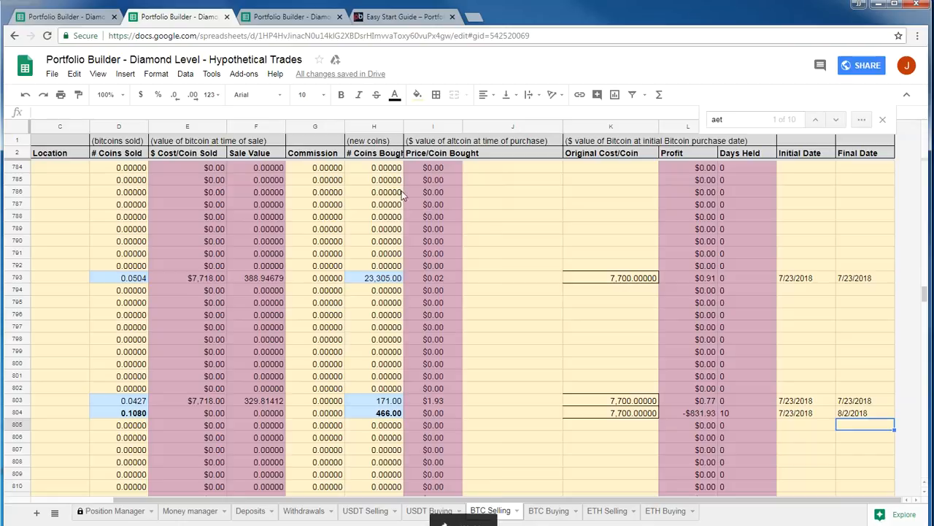
Return to Money manager, acknowledge the finished update and review the coin differences throughout the list.
left_click(130, 401)
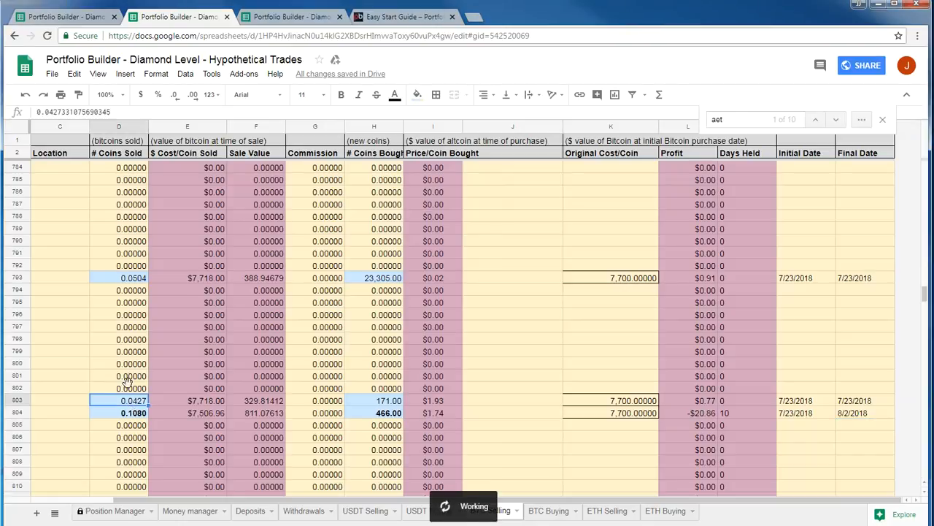
scroll(131, 370, "up", 2)
scroll(135, 369, "up", 9)
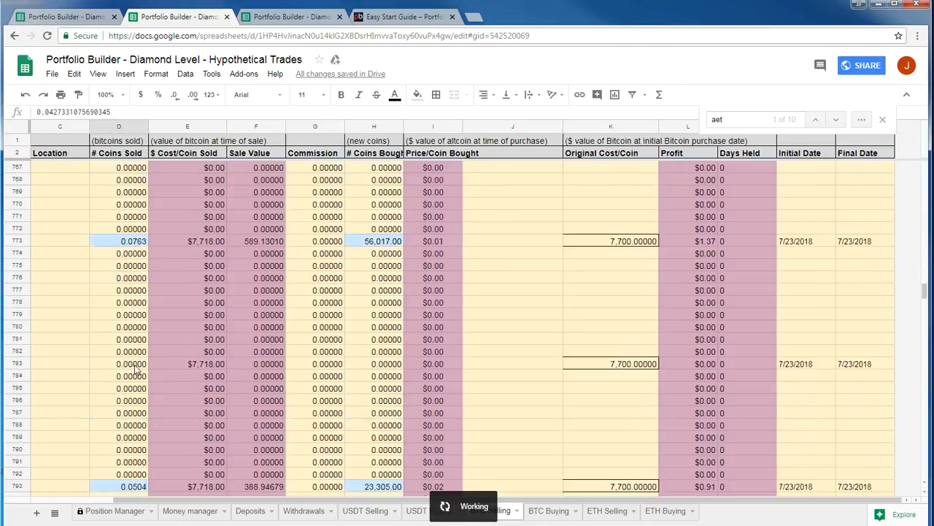
scroll(140, 367, "up", 7)
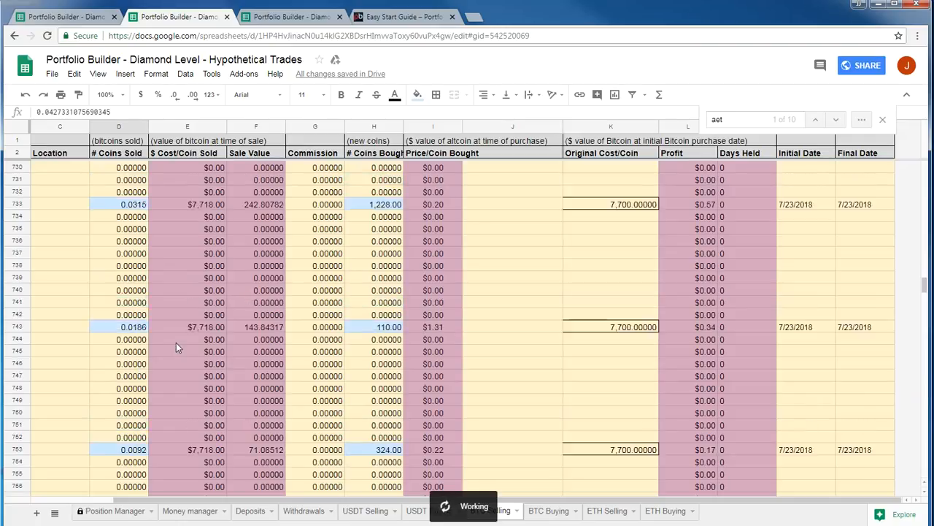
scroll(176, 343, "up", 5)
left_click_drag(312, 501, 208, 504)
left_click(208, 511)
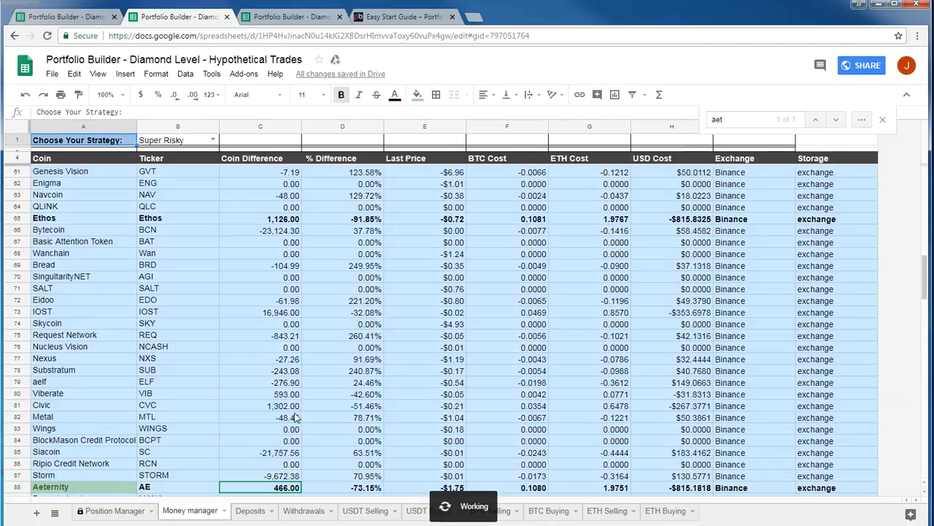
scroll(296, 422, "down", 2)
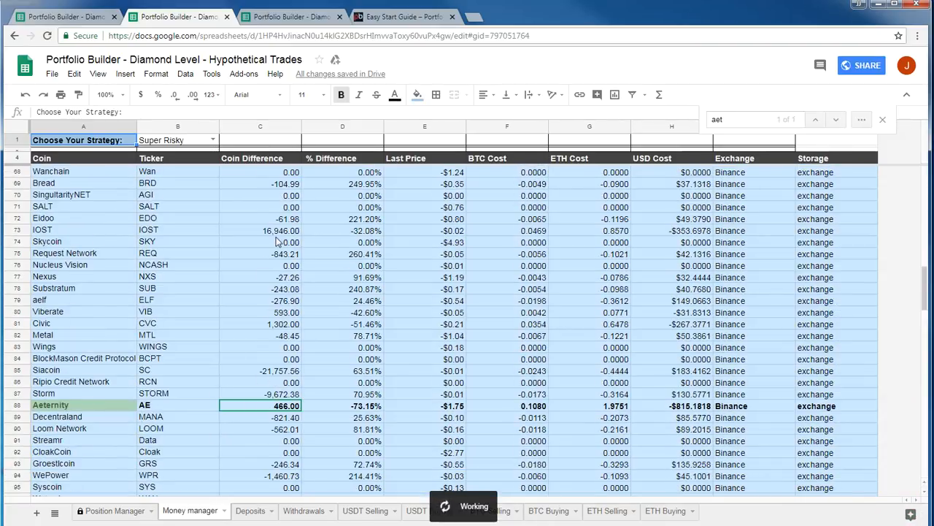
scroll(267, 279, "up", 5)
scroll(270, 316, "up", 15)
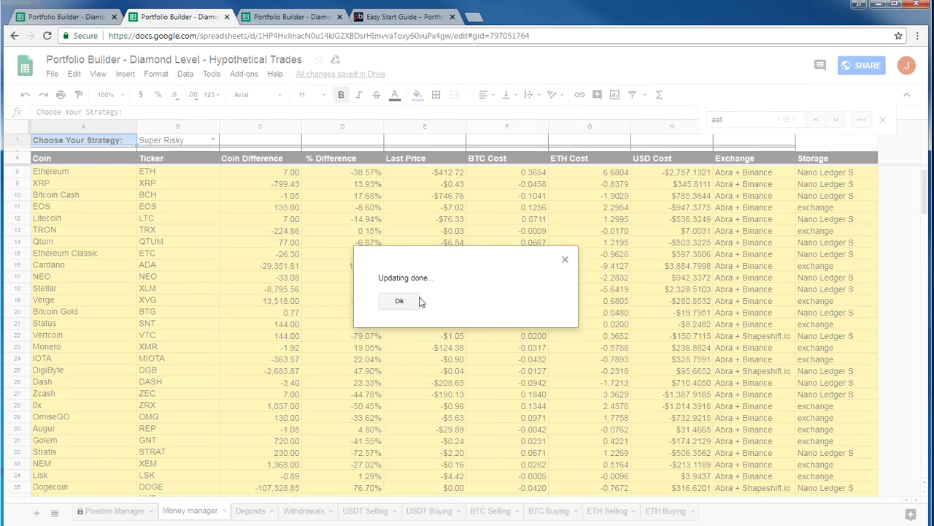
left_click(394, 300)
scroll(380, 336, "down", 11)
scroll(378, 337, "down", 10)
scroll(350, 422, "up", 2)
scroll(350, 422, "up", 6)
scroll(338, 413, "up", 13)
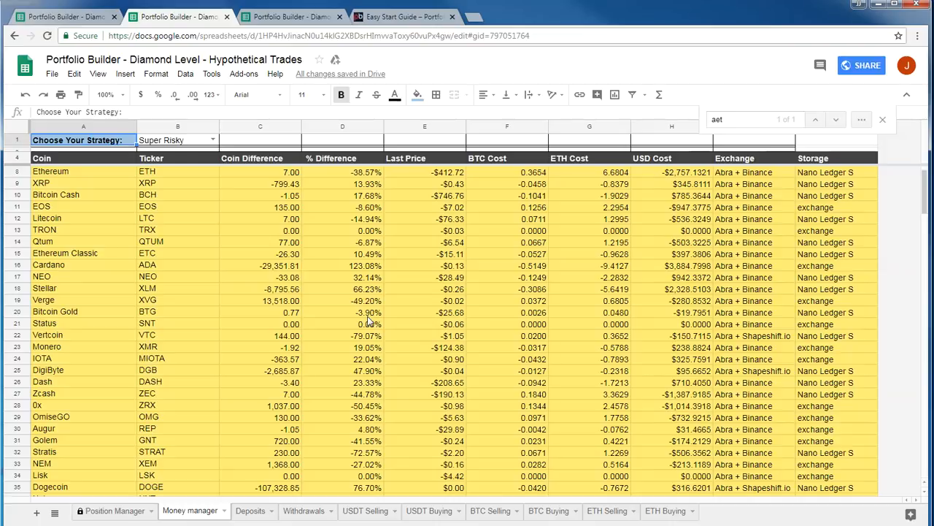
Examine which Money manager coins use Abra + Shapeshift.io as their exchange, checking the Vertcoin, DigiByte, Dogecoin and Nxt rows.
left_click(759, 337)
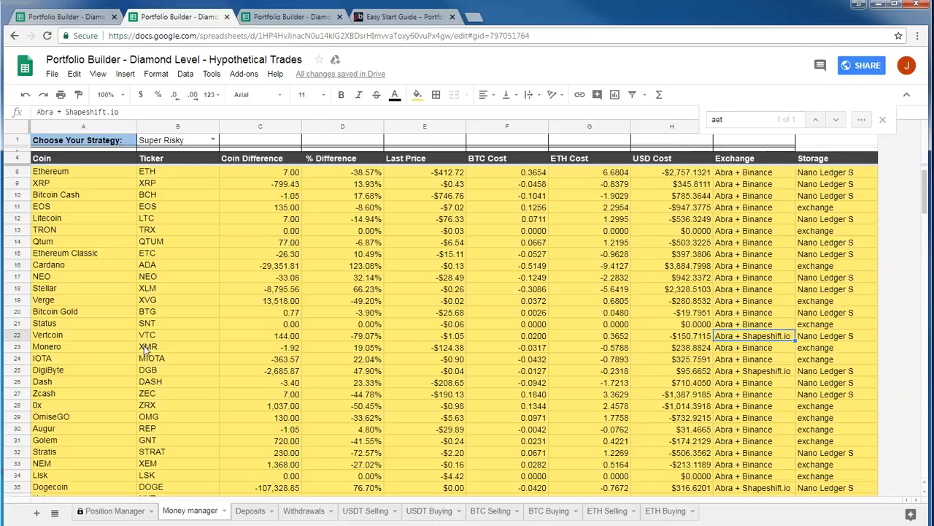
left_click(16, 335)
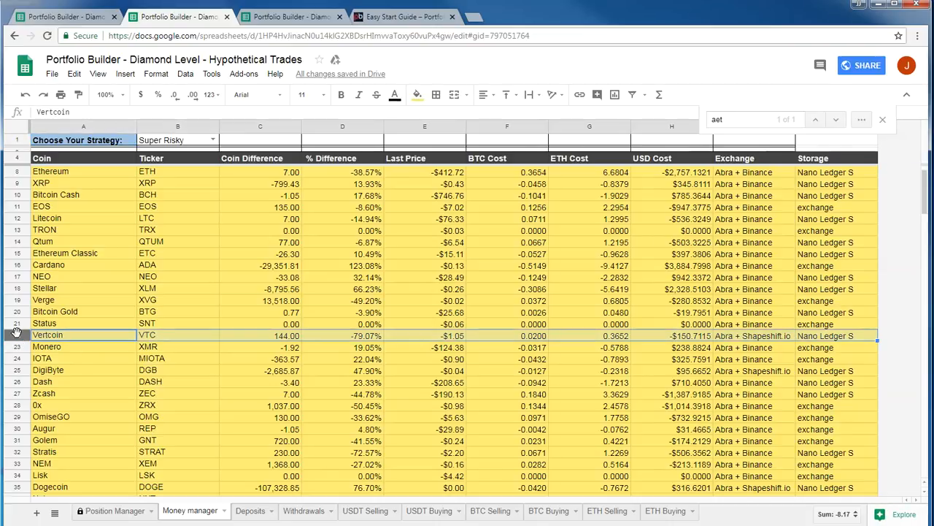
scroll(231, 356, "down", 1)
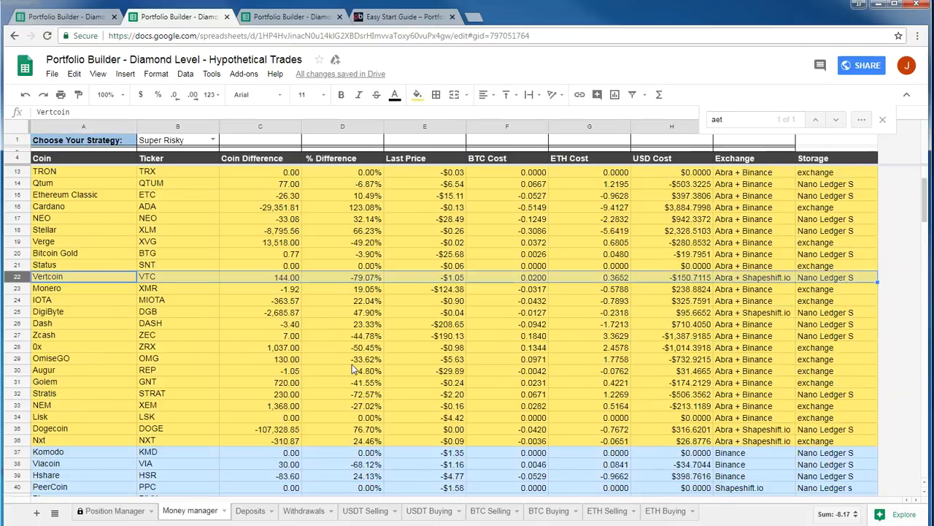
left_click(17, 312)
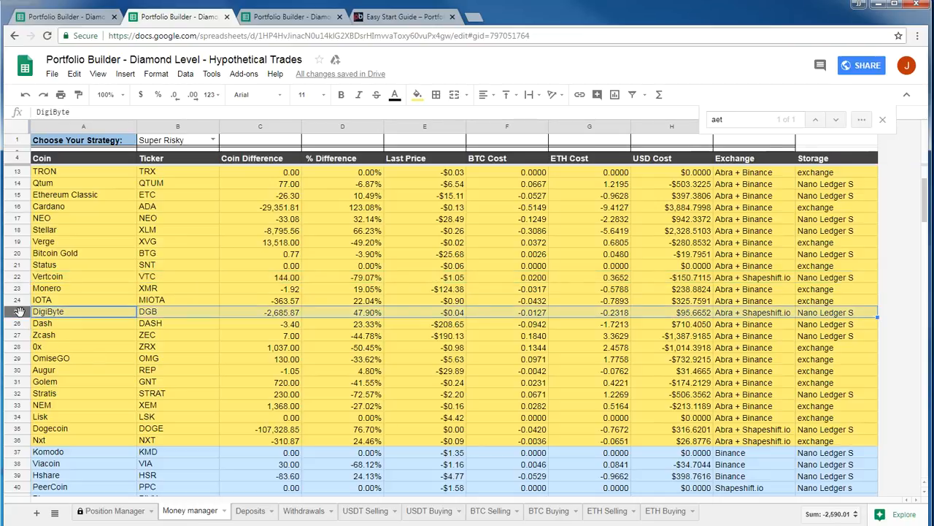
left_click(16, 431)
left_click(16, 441)
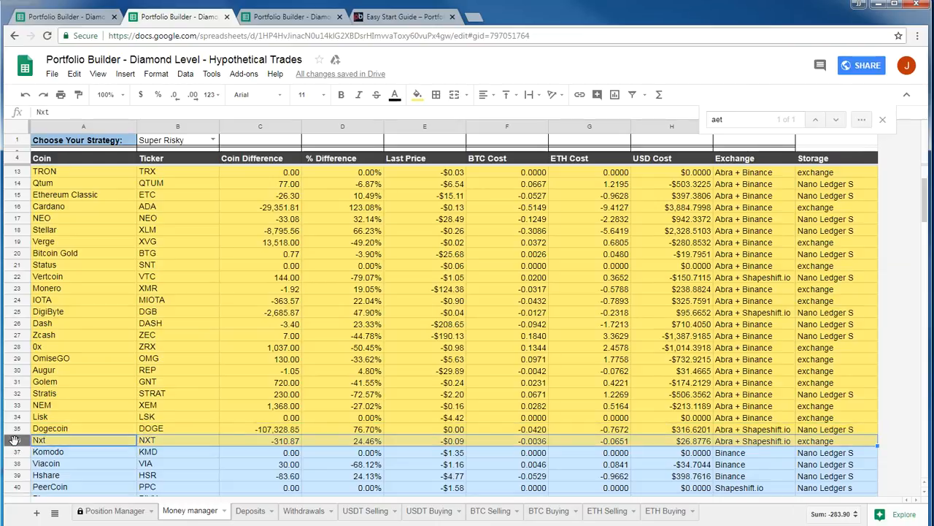
scroll(763, 394, "up", 3)
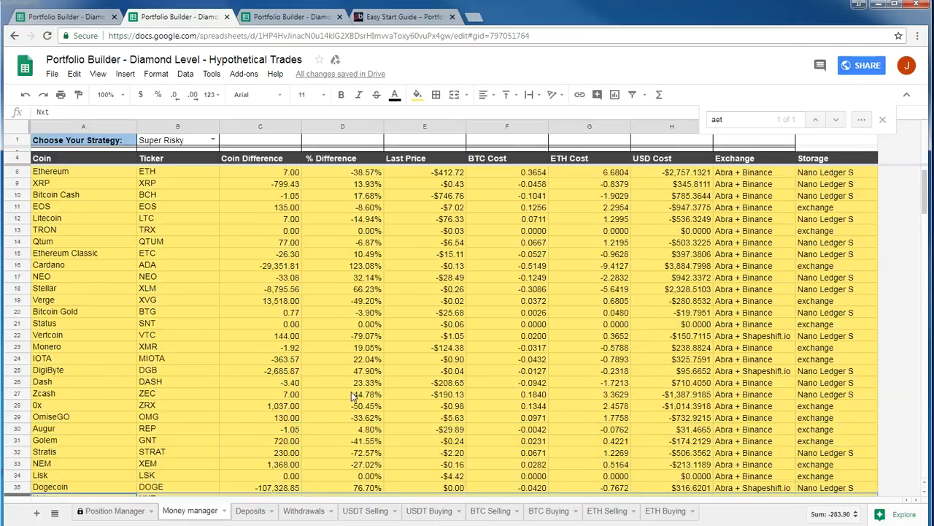
left_click(763, 401)
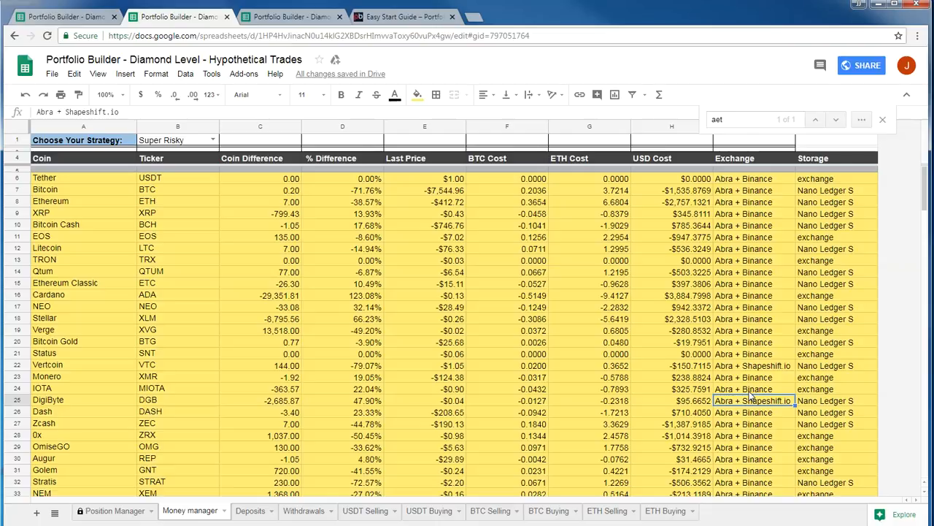
Check Cardano's % Difference and Bitcoin's USD Cost in Money manager.
left_click(334, 356)
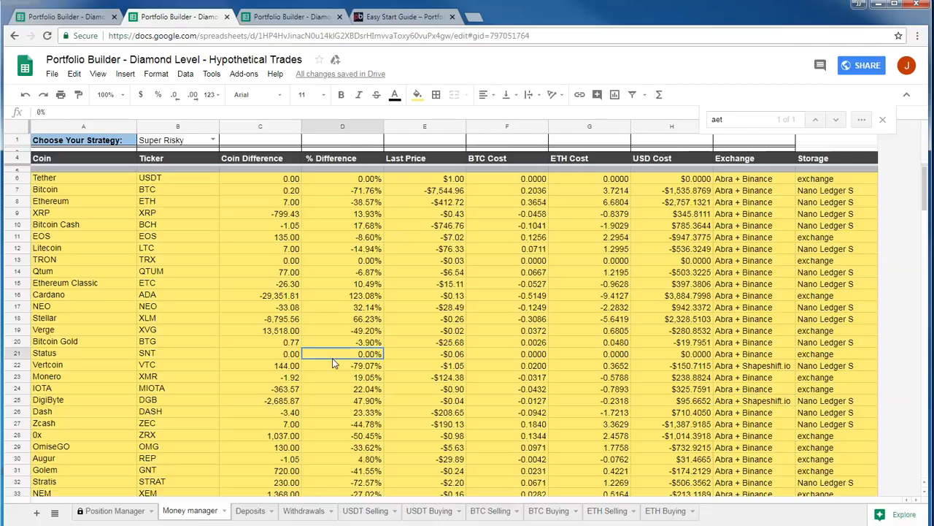
left_click(362, 298)
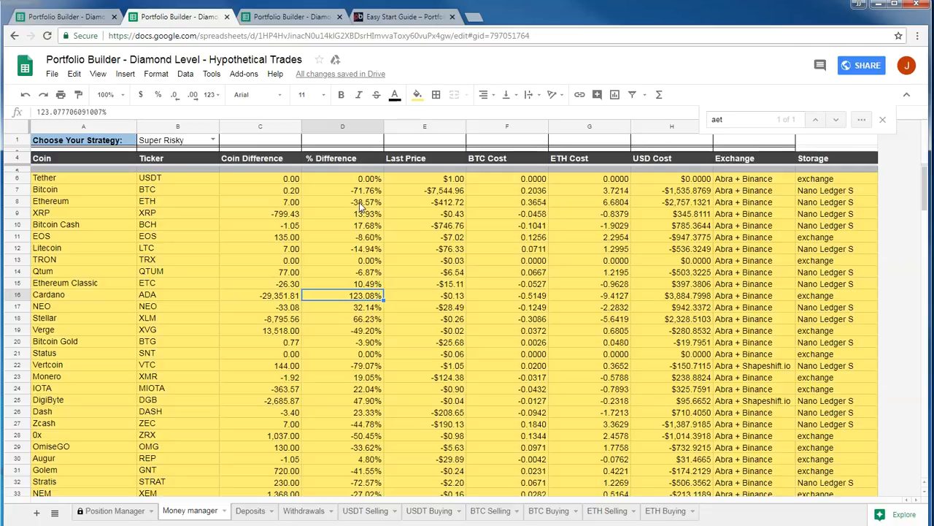
left_click(690, 190)
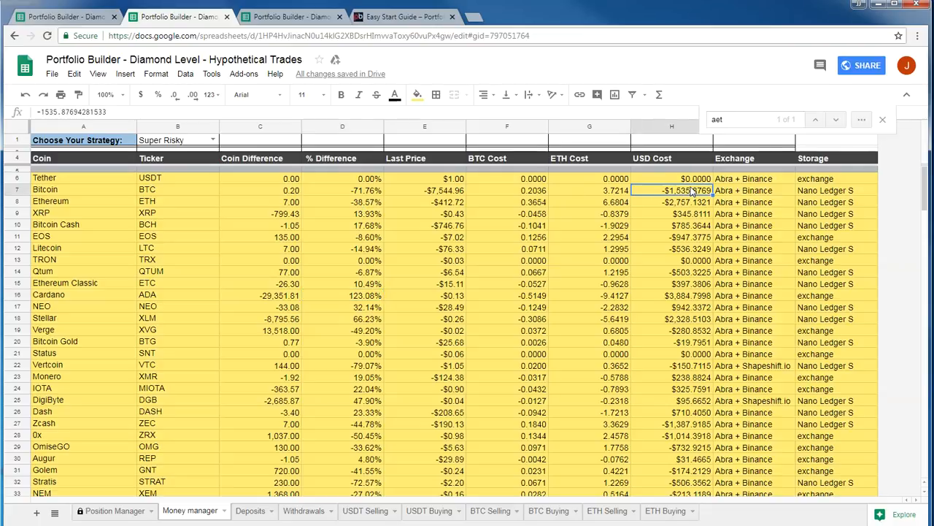
Compare the USD Cost of Cardano and Stellar with Ethereum's in Money manager, also checking the Cardano and Stellar Coin Difference cells.
left_click(679, 299)
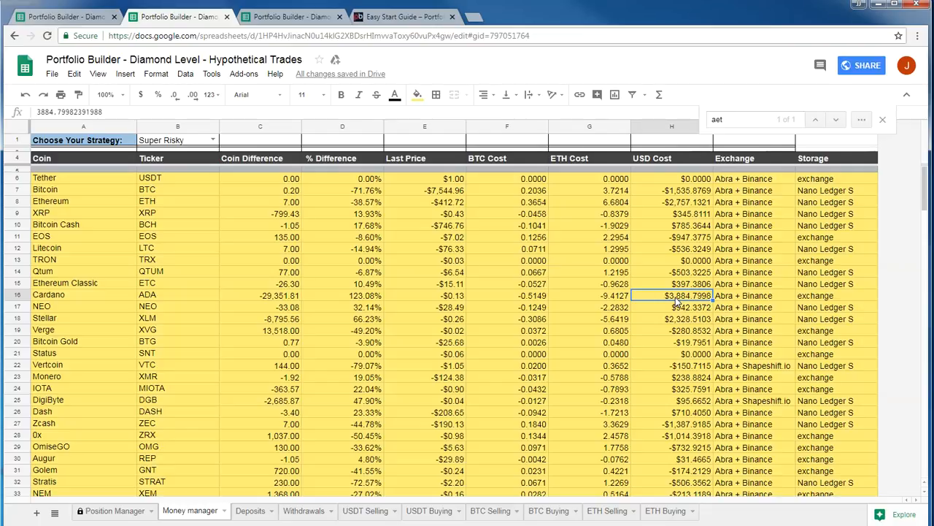
left_click(680, 206)
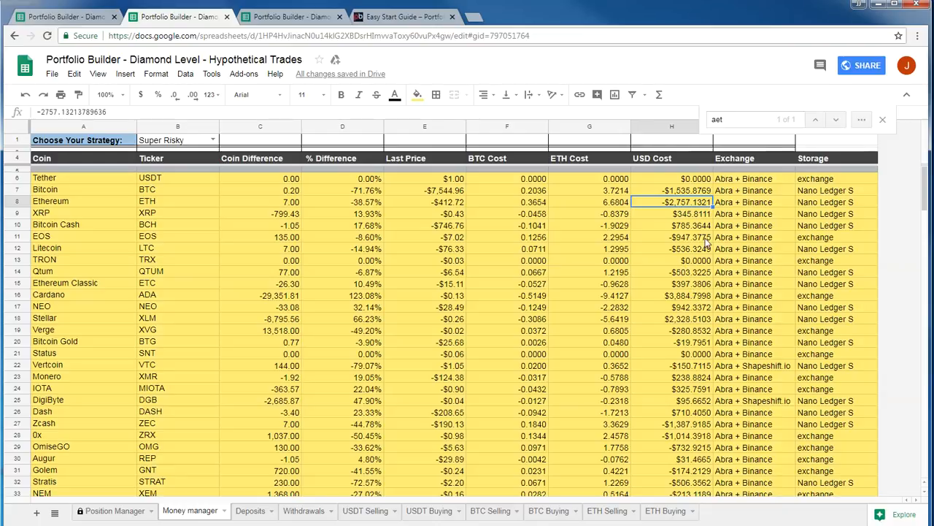
left_click(131, 281)
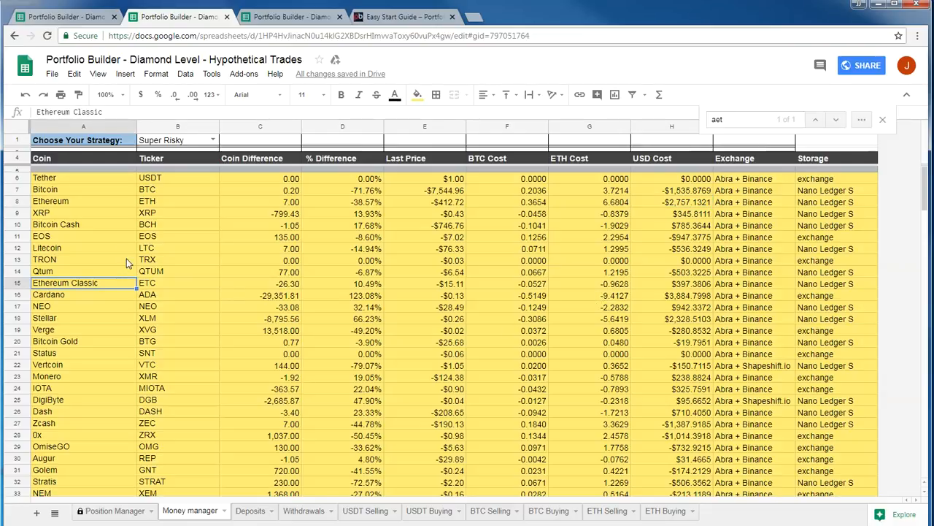
left_click(281, 299)
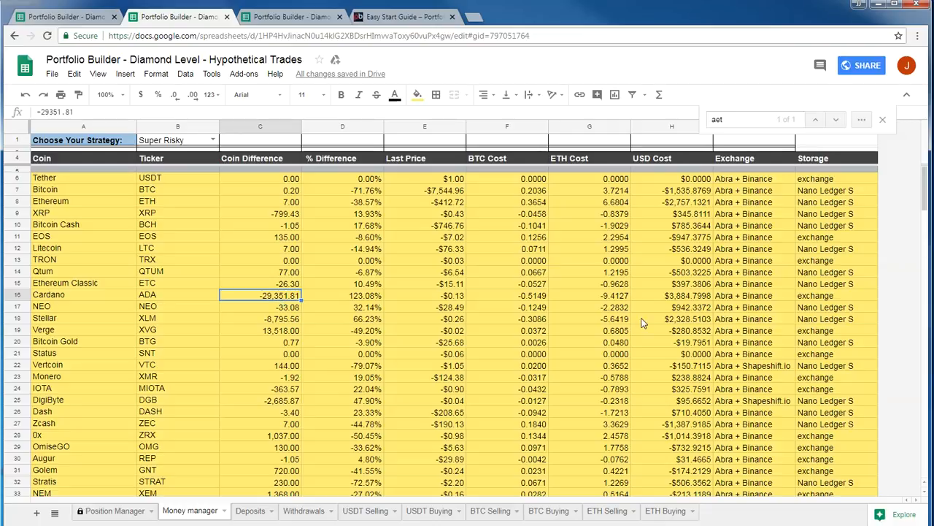
left_click(262, 322)
left_click(679, 324)
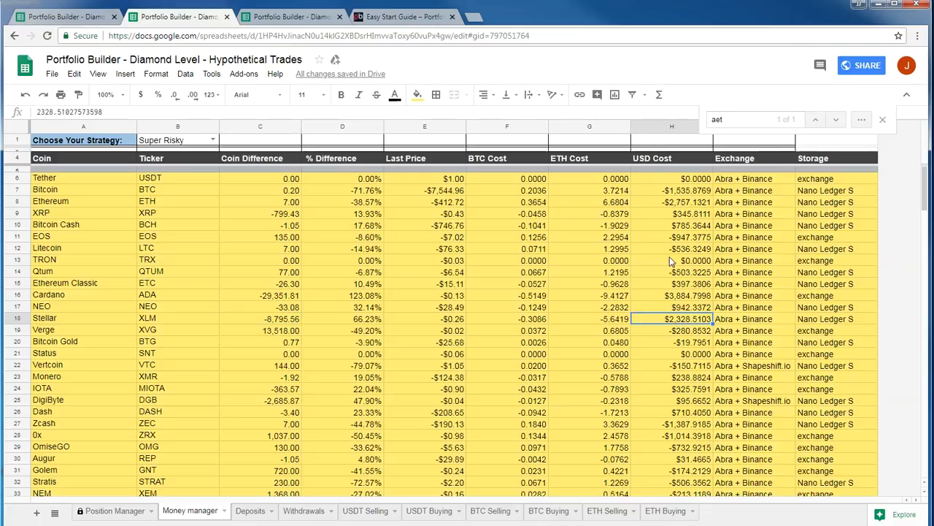
left_click(664, 205)
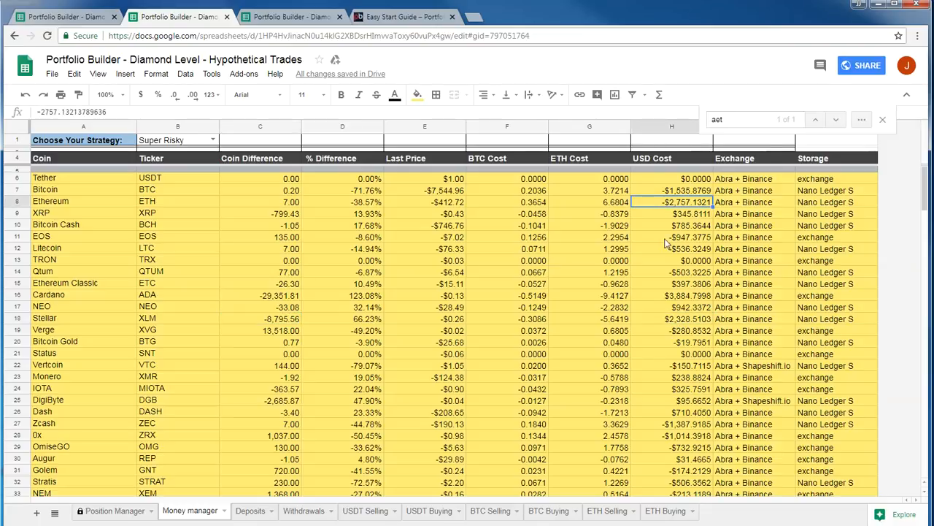
Compare the % Difference of Stellar and Cardano in Money manager.
left_click(366, 322)
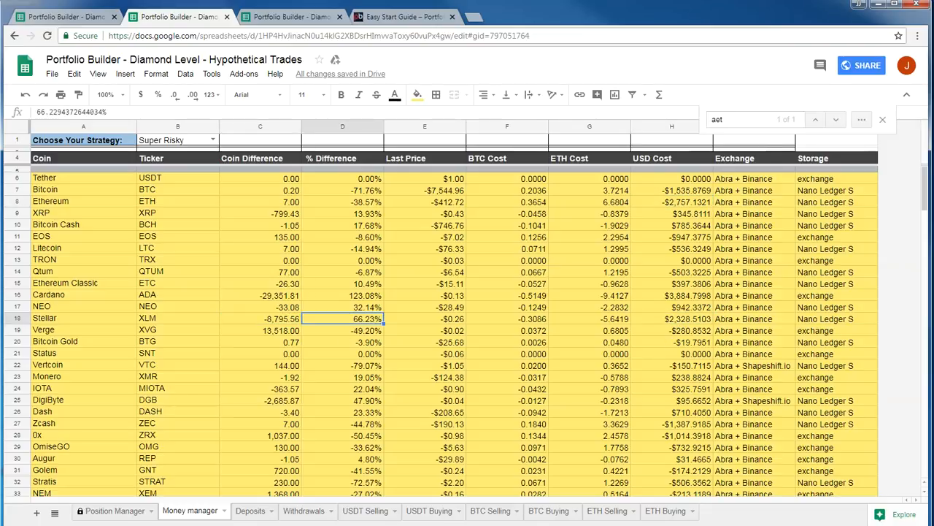
left_click(358, 299)
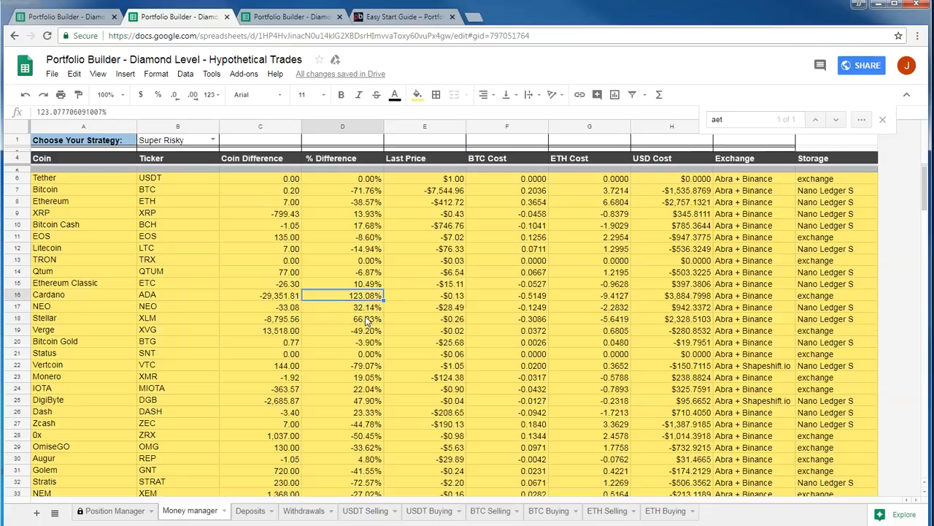
left_click(356, 321)
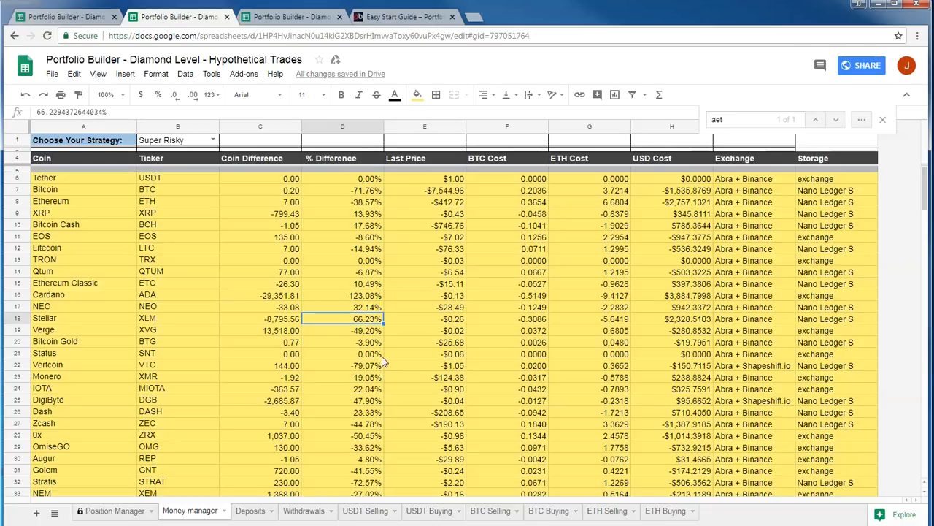
left_click(354, 298)
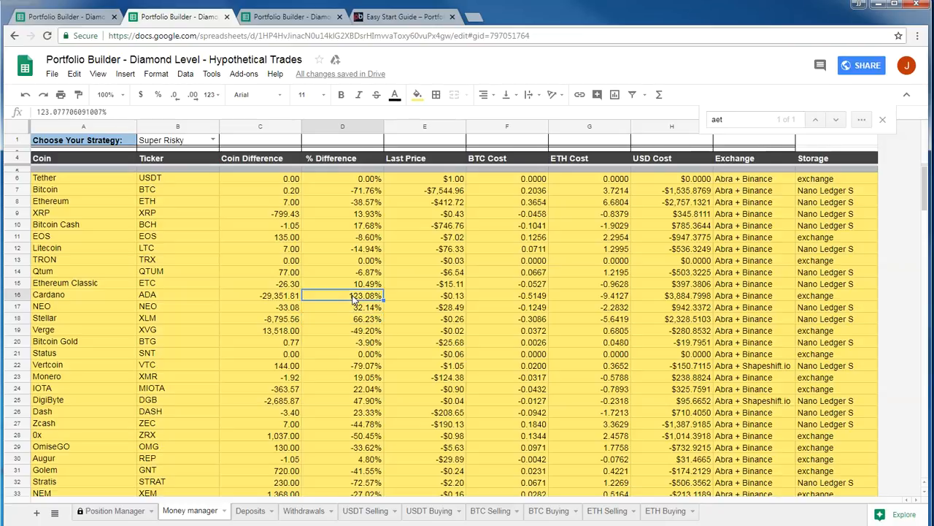
Copy Cardano's Coin Difference from Money manager and open the ETH Buying sheet.
left_click(265, 299)
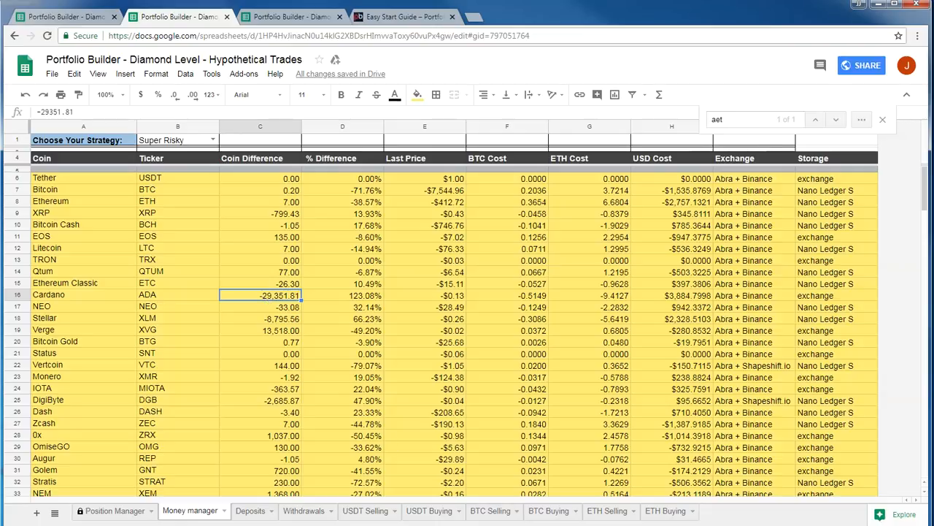
left_click(666, 511)
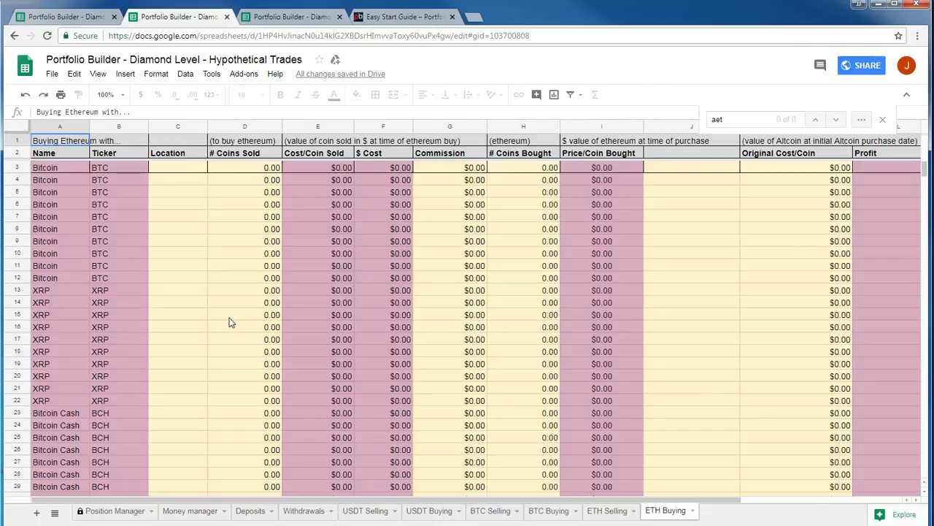
Find the Cardano rows on the BTC Selling sheet in the other open copy of the spreadsheet.
left_click(272, 18)
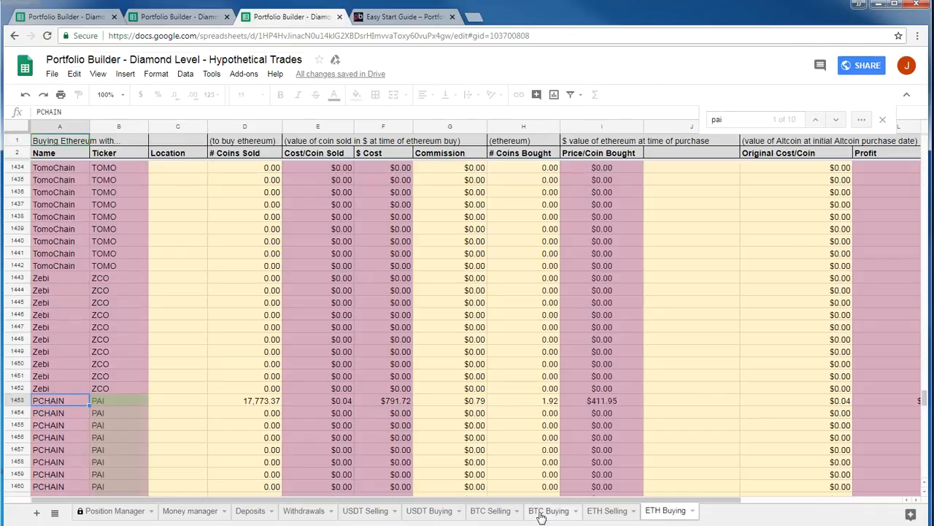
left_click(490, 511)
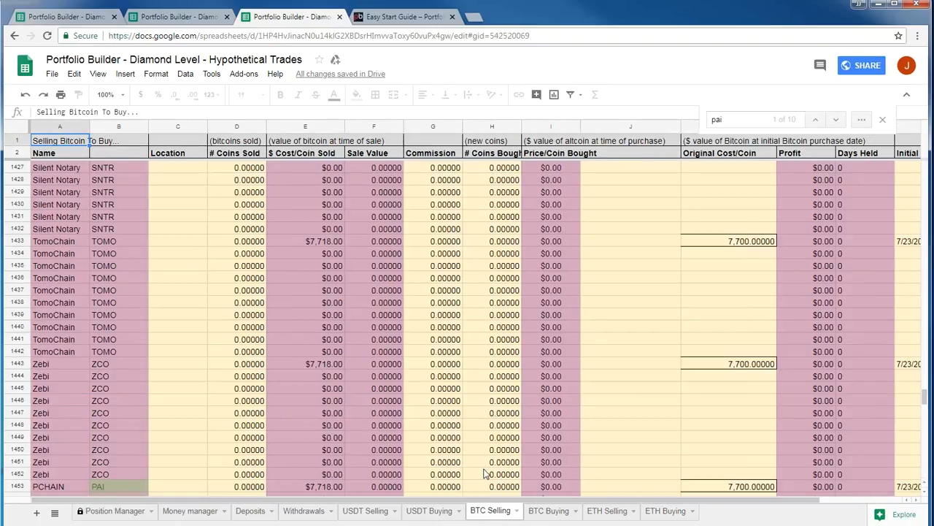
scroll(315, 379, "up", 10)
left_click(179, 363)
key("ctrl+f")
type("cardano")
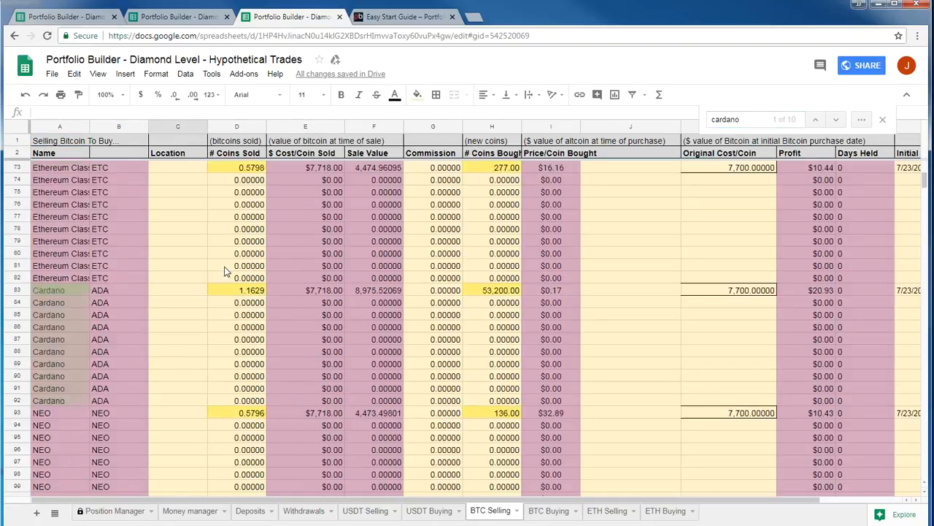
Find Cardano on the ETH Buying sheet and set # Coins Sold in its first row to 29351.81.
left_click(180, 16)
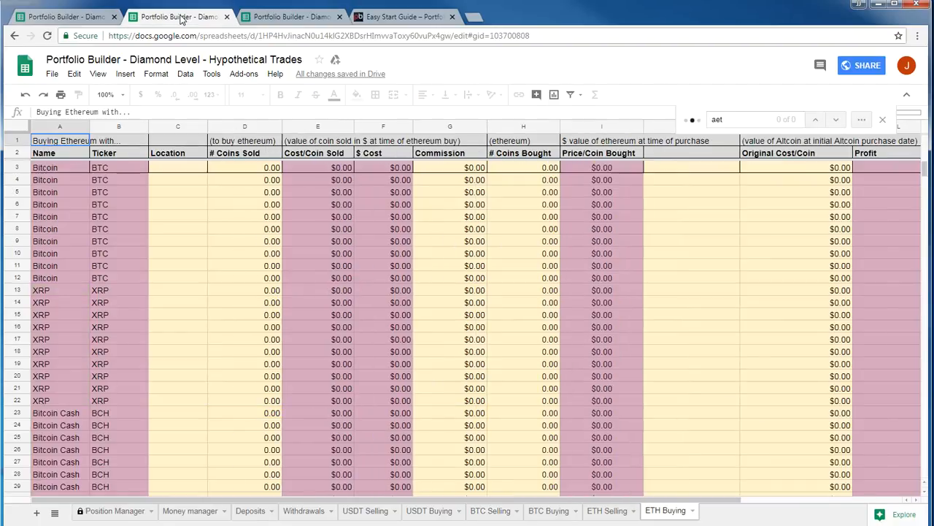
left_click(212, 411)
key("ctrl+f")
type("cardano")
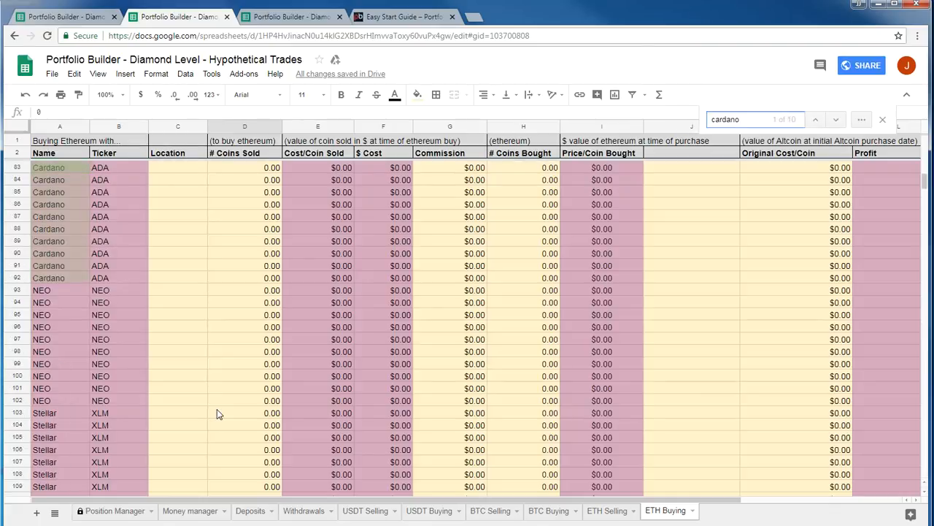
scroll(227, 387, "up", 3)
left_click(245, 255)
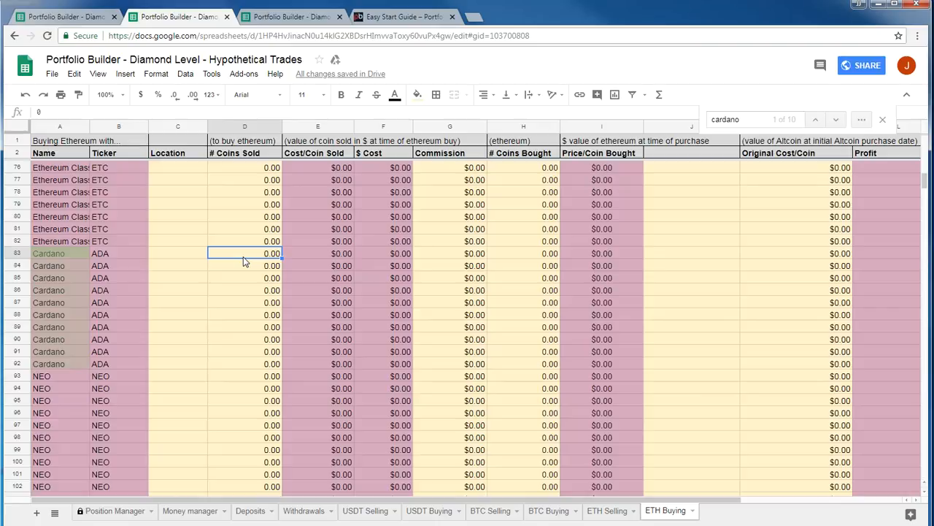
type("-29351.81")
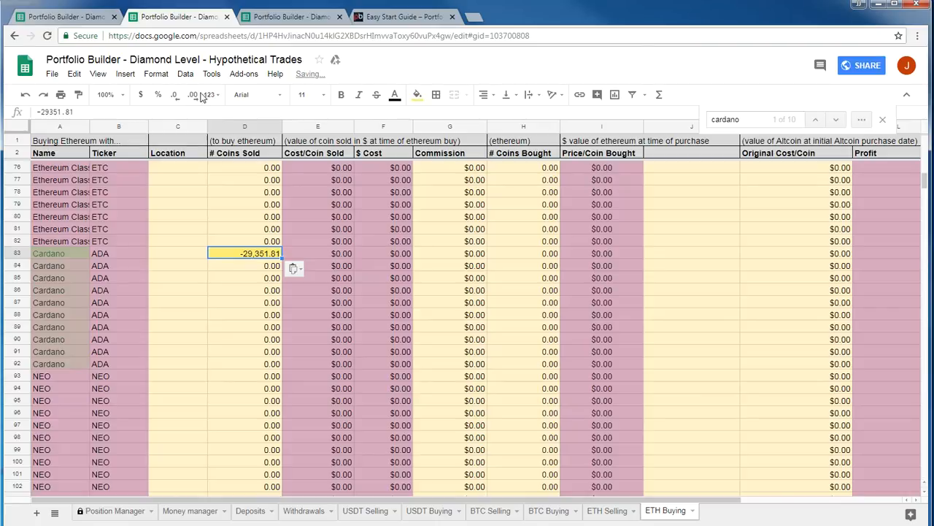
left_click(43, 111)
key("BackSpace")
key("Return")
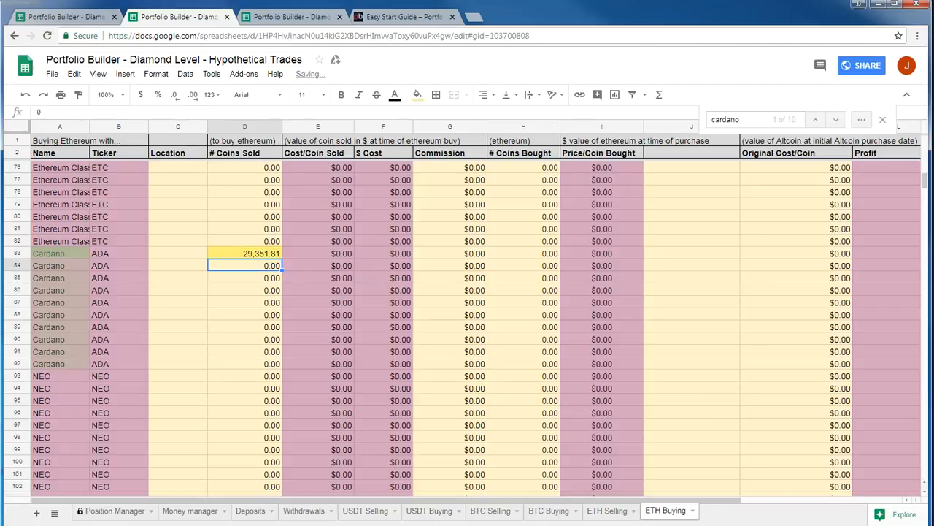
Look up Cardano's Coin Difference and ETH Cost in the Money manager copy of the spreadsheet.
left_click(65, 16)
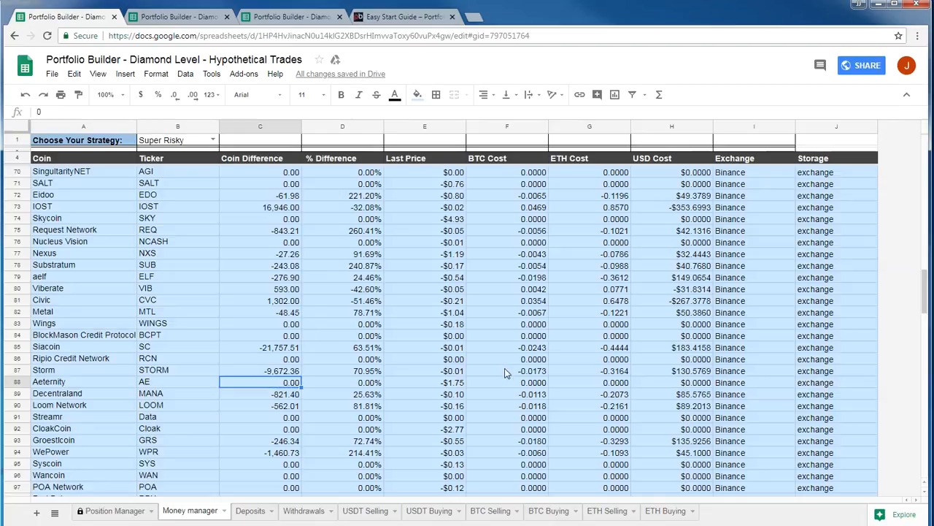
scroll(187, 287, "up", 20)
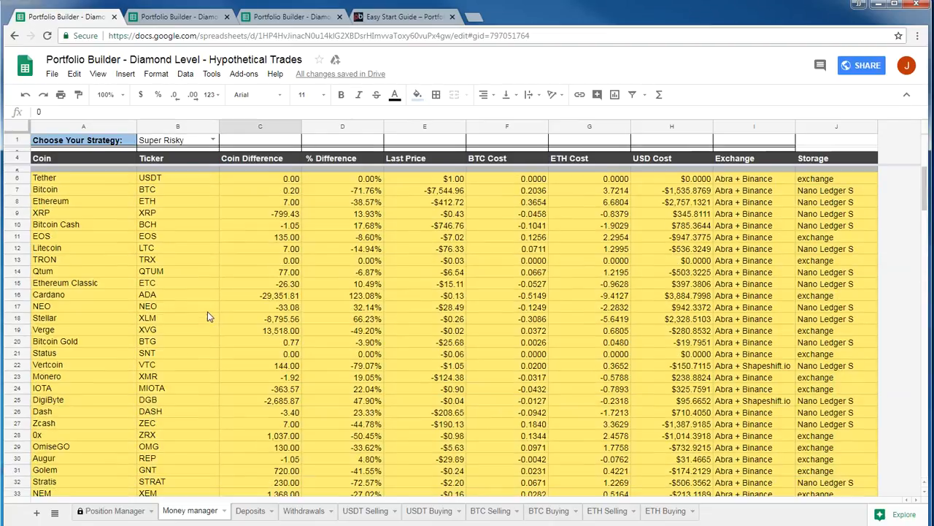
left_click(51, 294)
left_click(270, 295)
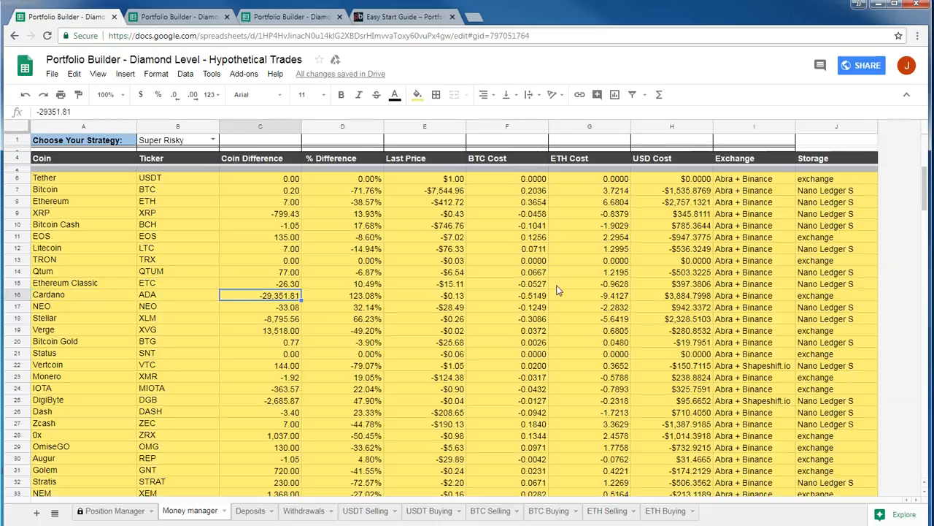
left_click(582, 295)
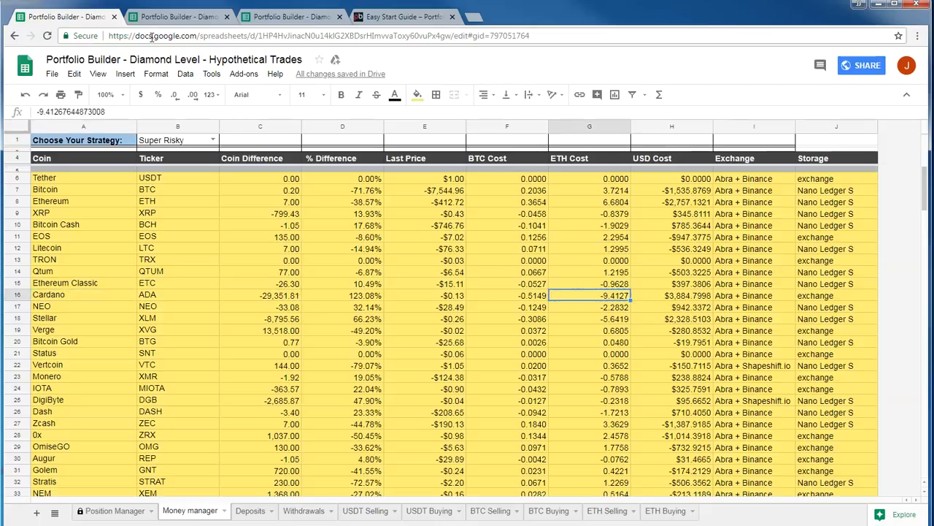
Set # Coins Bought in Cardano's first ETH Buying row to 9.4127.
left_click(167, 16)
left_click(538, 254)
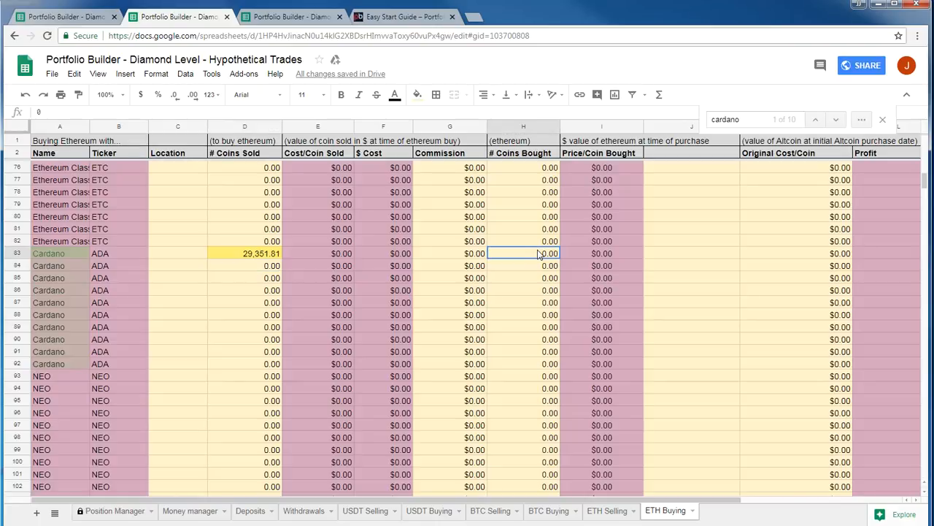
left_click(114, 113)
type("-9.4127")
key("Delete")
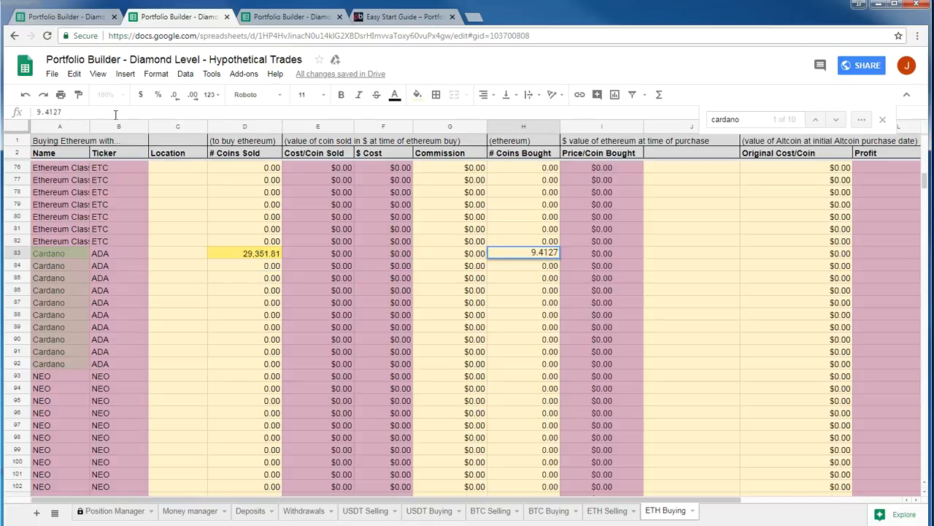
left_click(710, 257)
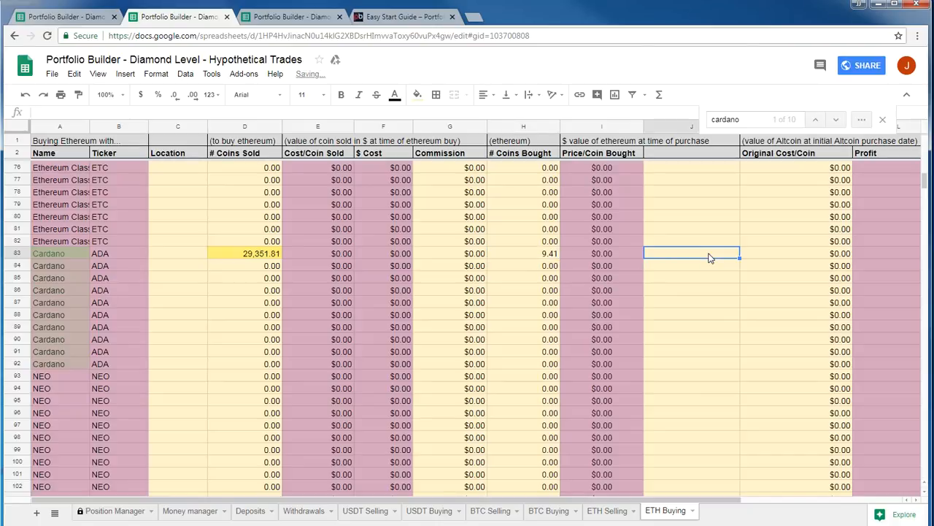
Look up Cardano's Price/Coin Bought and its Initial and Final Date on the BTC Selling sheet.
key("Right")
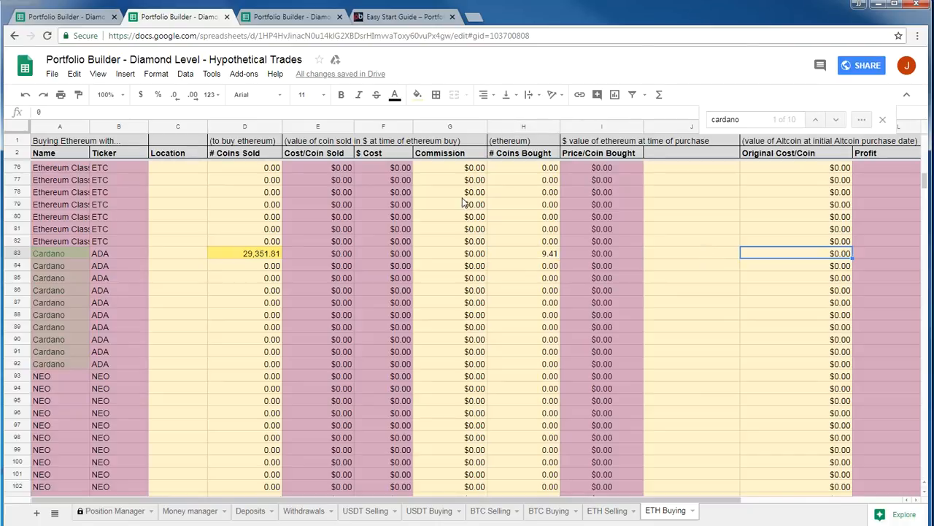
left_click(303, 18)
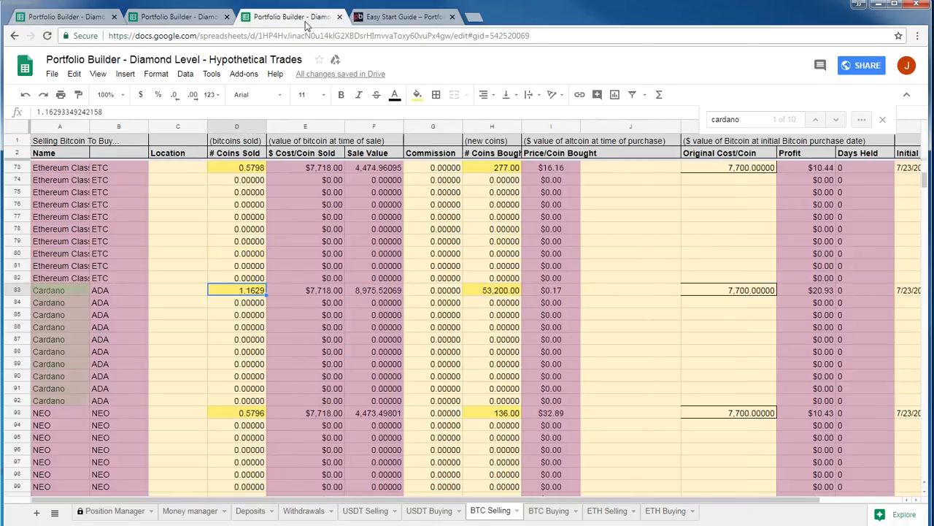
left_click(547, 289)
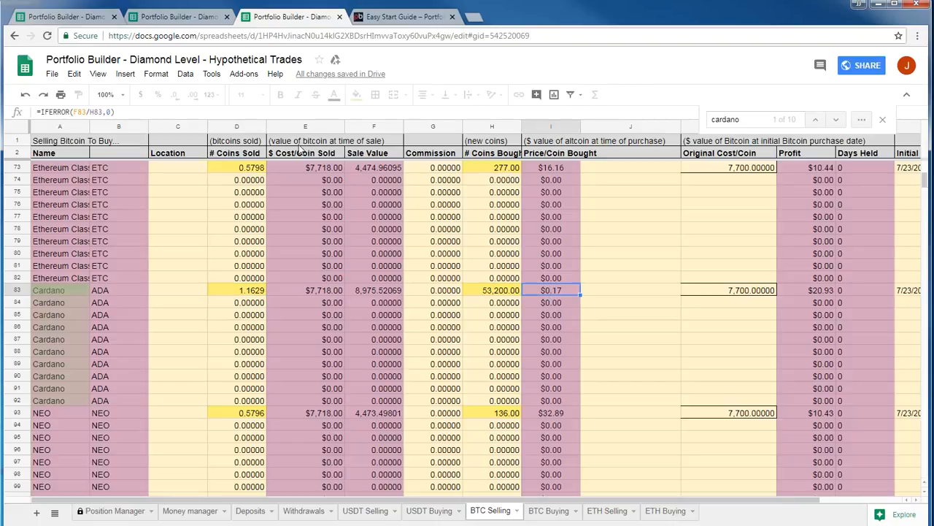
left_click(912, 291)
key("Right")
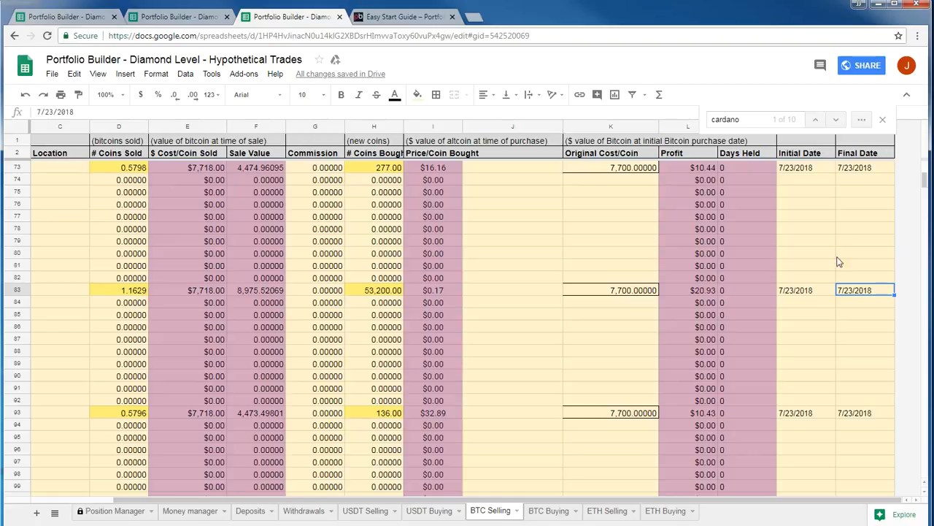
Set Original Cost/Coin in Cardano's first ETH Buying row to $0.17.
key("ctrl+shift+Tab")
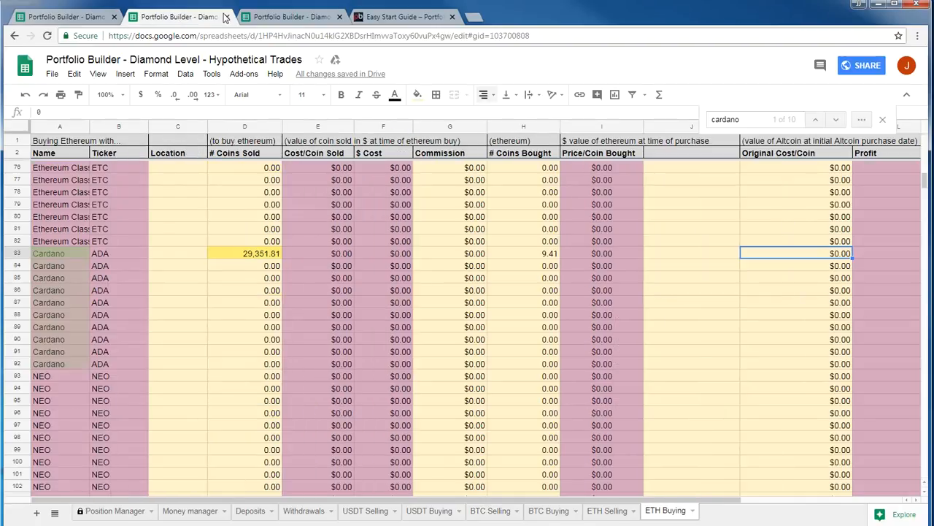
key("BackSpace")
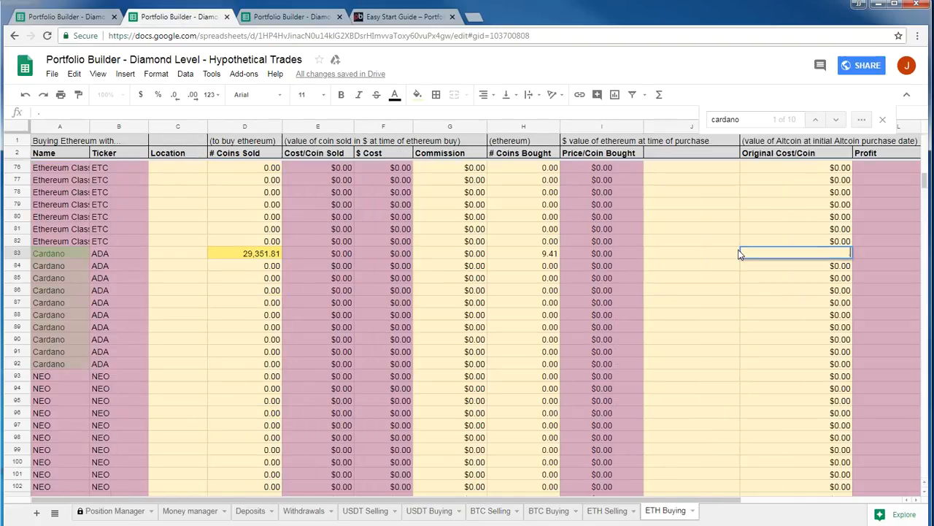
key("Return")
key("Up")
Set Initial Date to 7/23/2018 and Final Date to 8/2/2018 in Cardano's first ETH Buying row.
key("Right")
key("Right")
key("Right")
key("Right")
key("Left")
type("7/23/2018")
key("Tab")
type("8/2/2017")
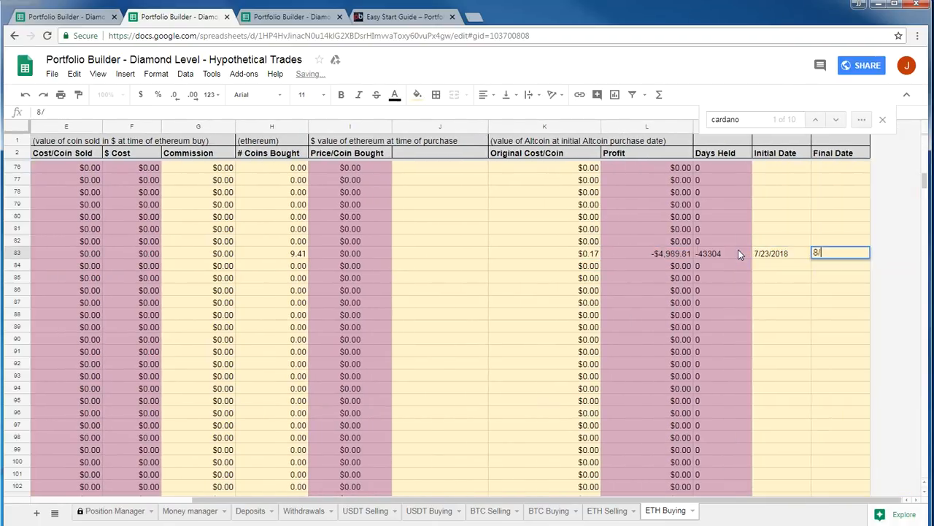
key("BackSpace")
type("8")
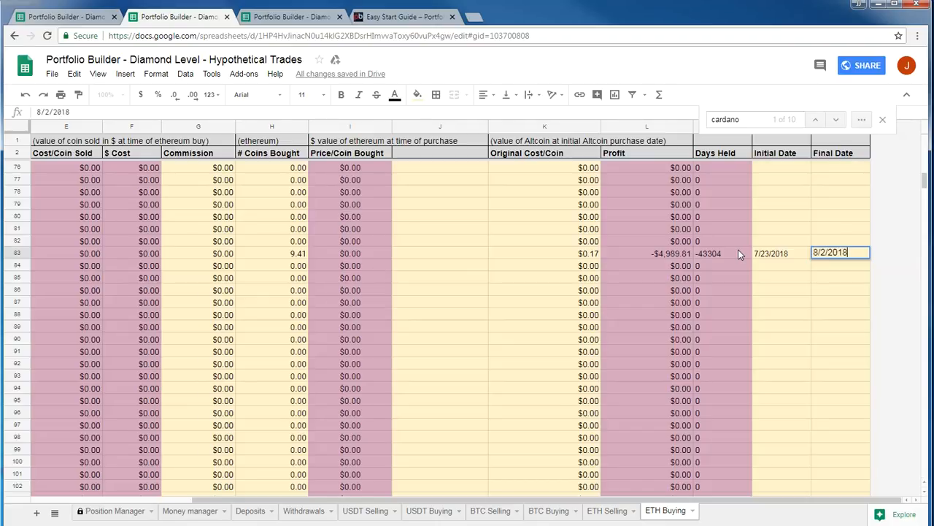
key("Return")
Review the entries across Cardano's first ETH Buying row, from the dates back to # Coins Sold.
key("Up")
key("Left")
key("Left")
key("Left")
key("Left")
key("Left")
key("Left")
key("Left")
key("Left")
key("Left")
key("Left")
key("Left")
key("Left")
key("Left")
key("Left")
key("Left")
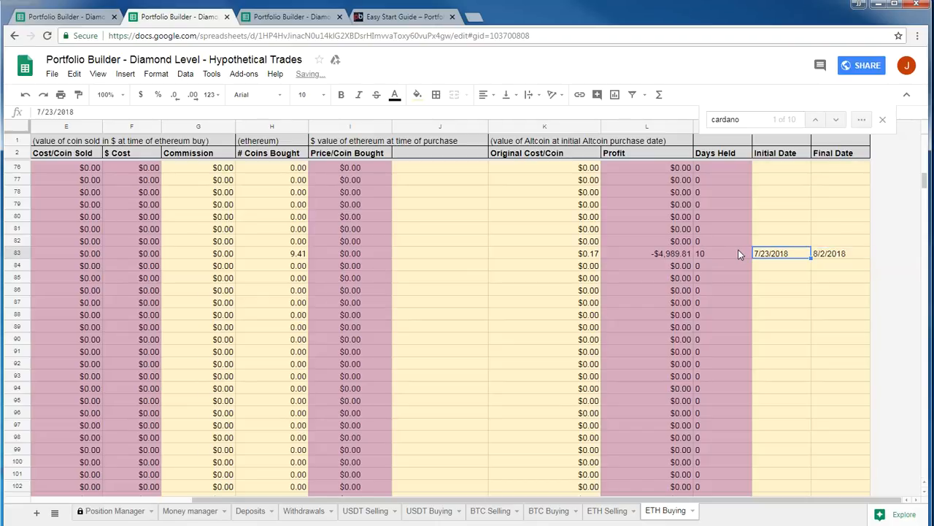
key("Right")
key("Right")
key("Right")
key("Right")
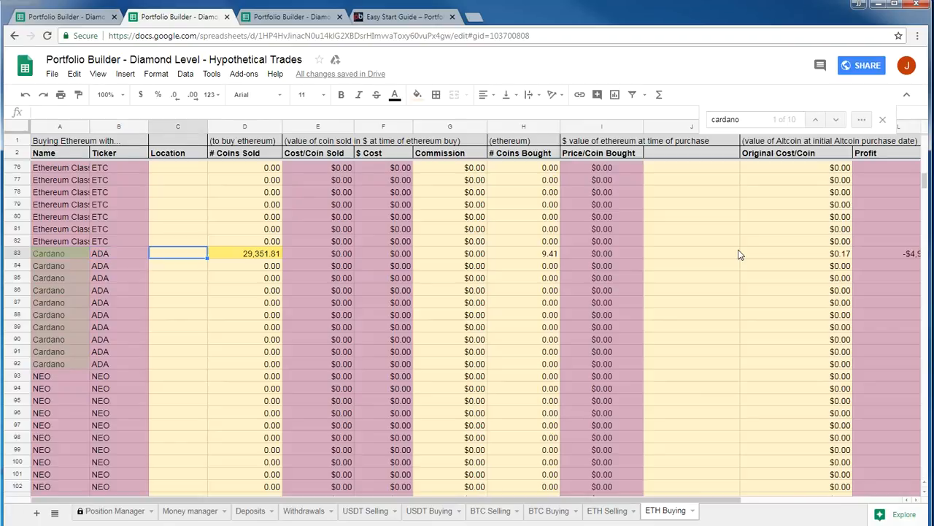
key("Left")
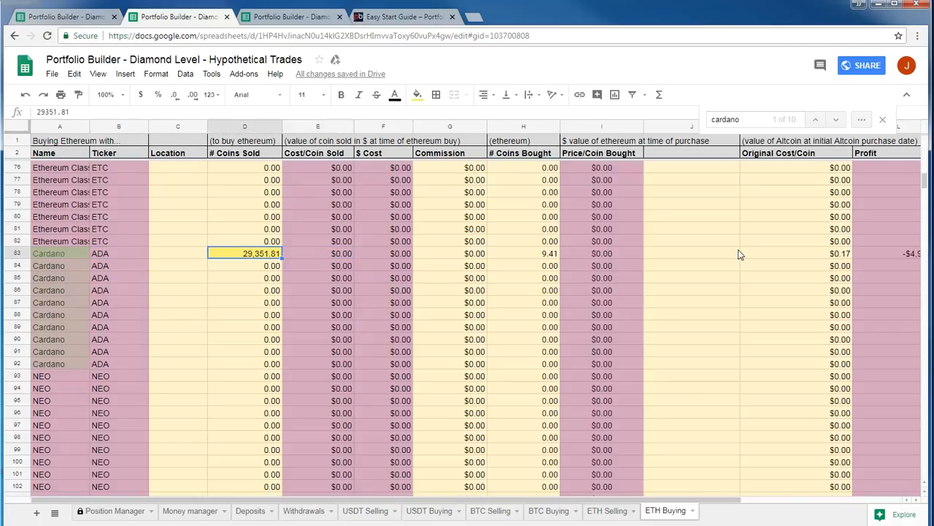
Run the spreadsheet add-on's update to recalculate the portfolio.
left_click(244, 73)
mouse_move(284, 163)
left_click(373, 168)
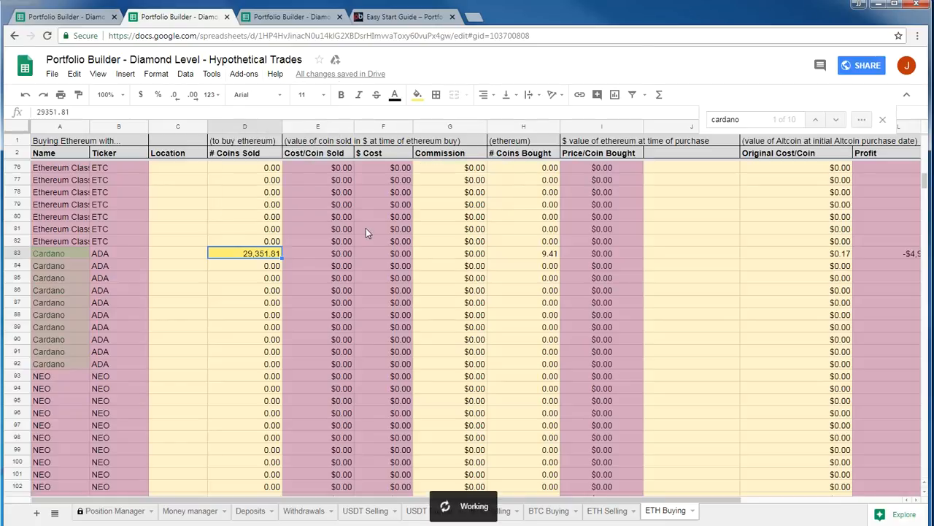
Check Cardano's Coin Difference and % Difference in the Money manager copy and dismiss the update notice.
left_click(77, 17)
left_click(325, 284)
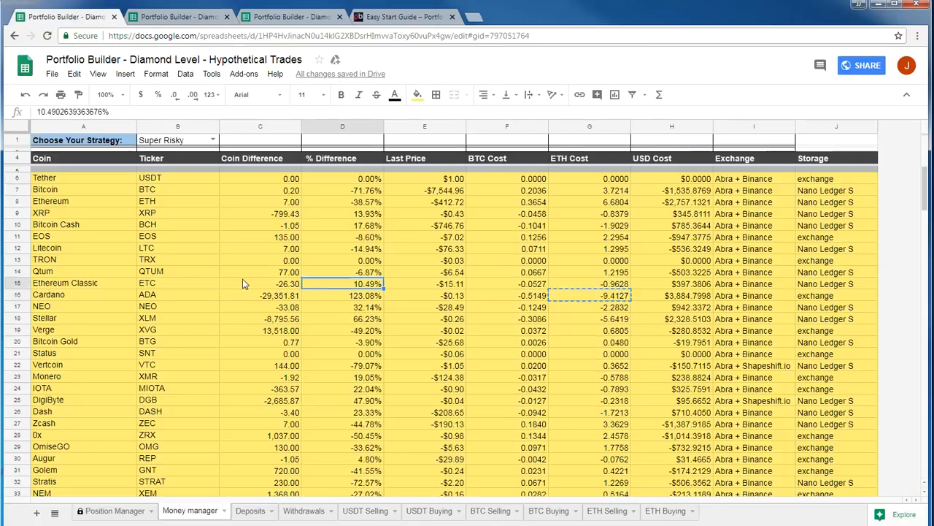
left_click(271, 284)
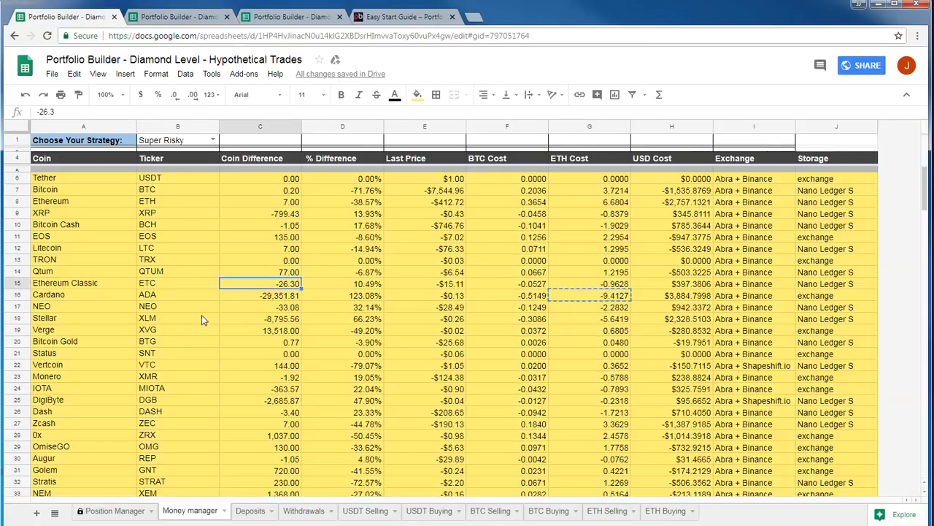
left_click(280, 296)
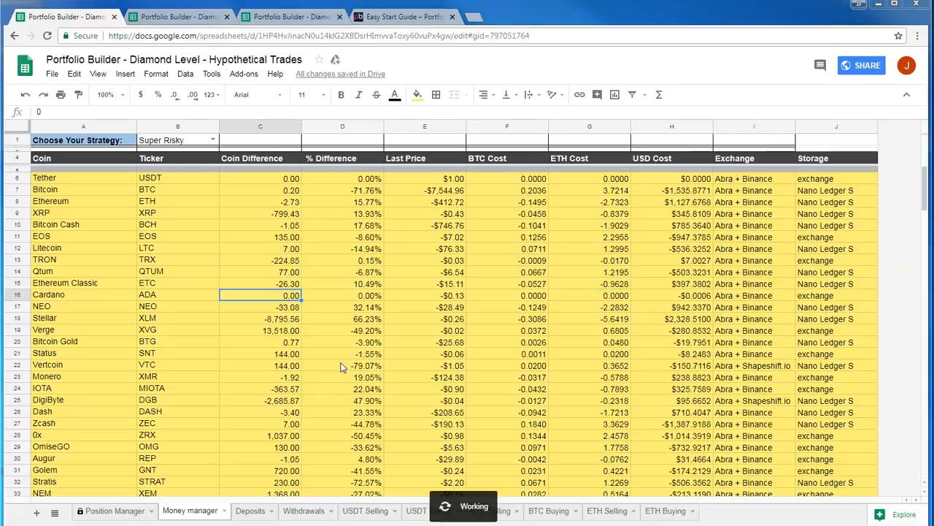
left_click(372, 295)
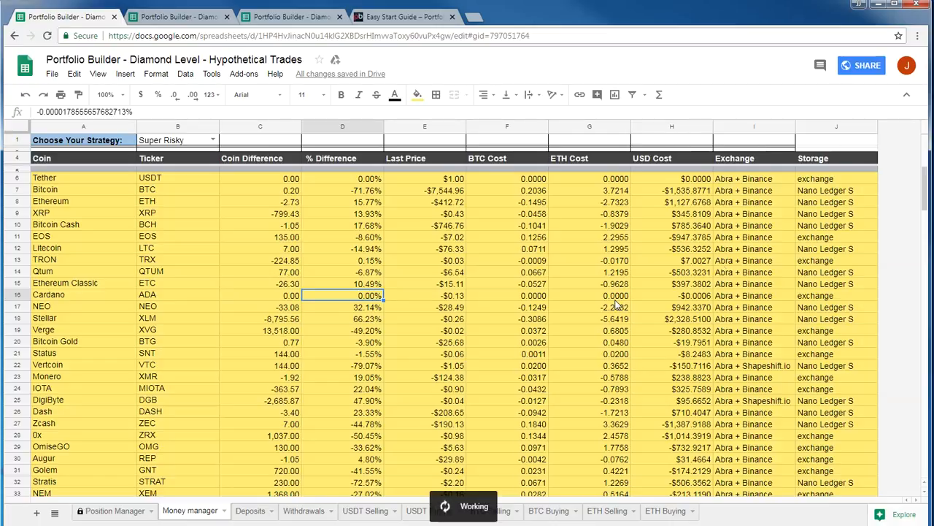
left_click(689, 319)
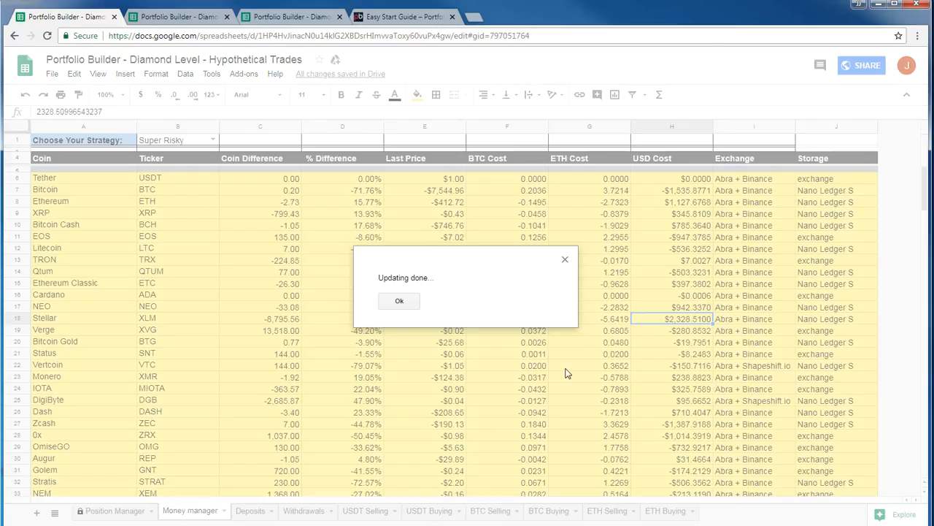
left_click(405, 303)
Examine the % Difference and USD Cost of Stellar, Stratis and the other coins throughout the Money manager list.
scroll(453, 346, "down", 1)
scroll(202, 455, "up", 1)
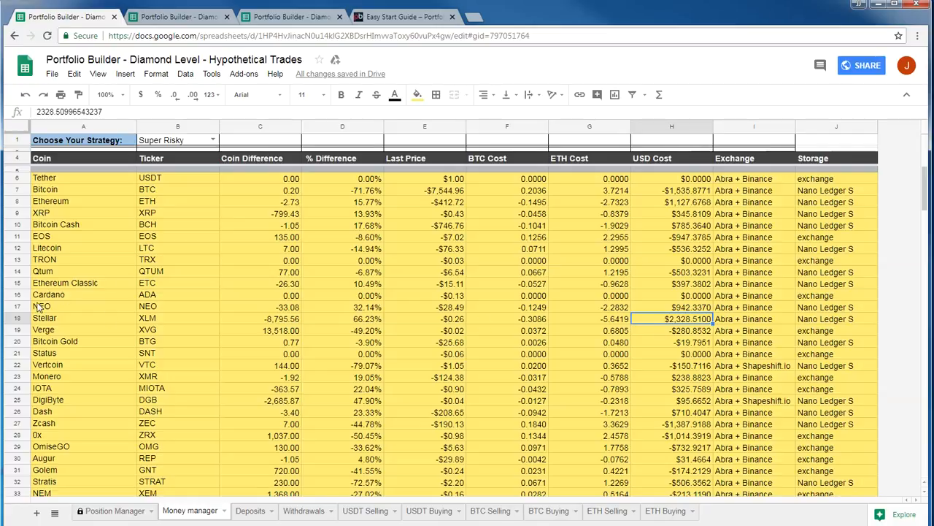
left_click(341, 322)
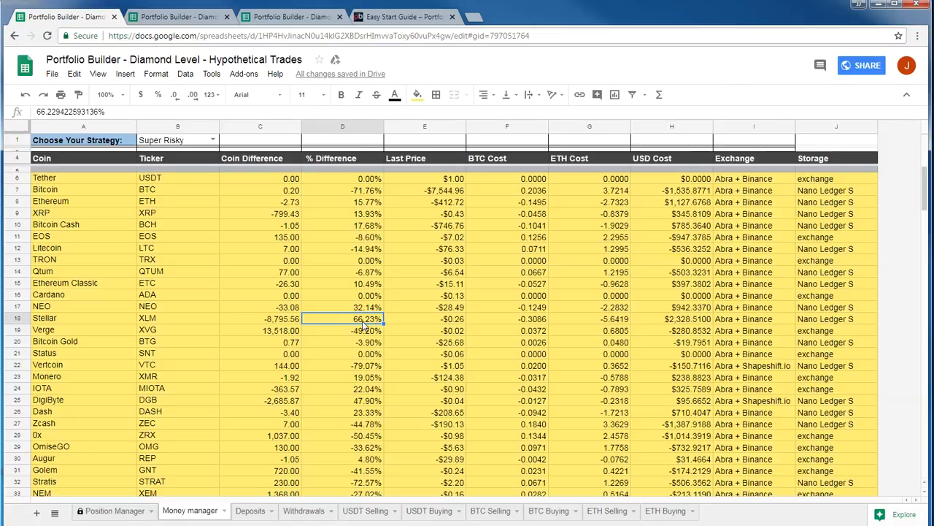
scroll(372, 379, "down", 2)
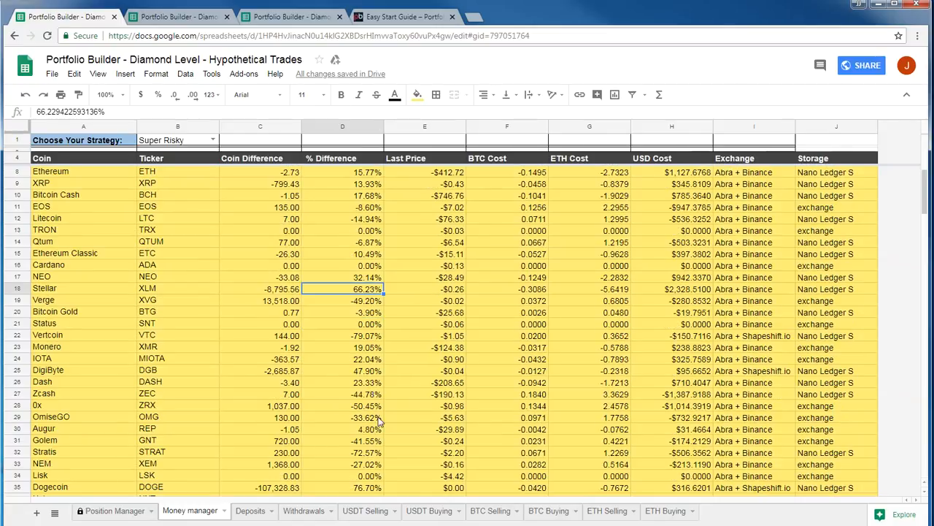
left_click(366, 396)
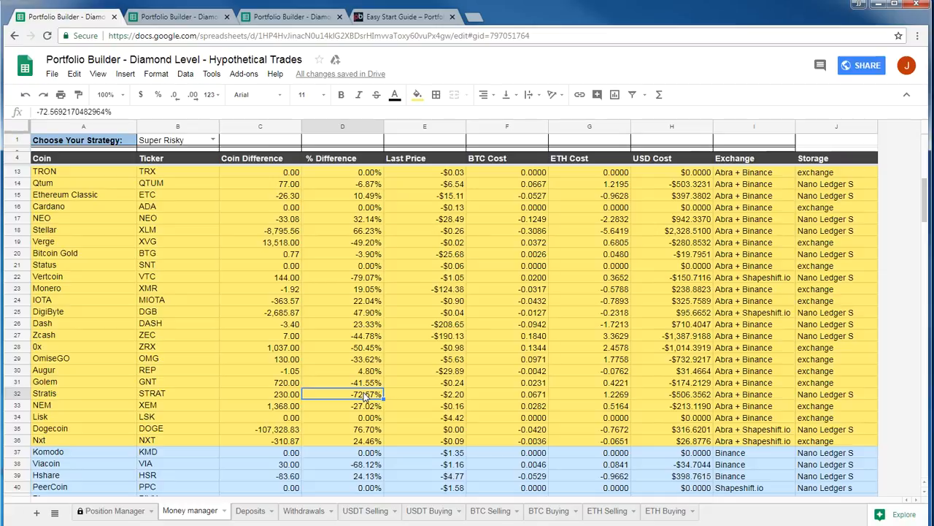
left_click(693, 395)
scroll(695, 397, "down", 1)
scroll(694, 397, "down", 9)
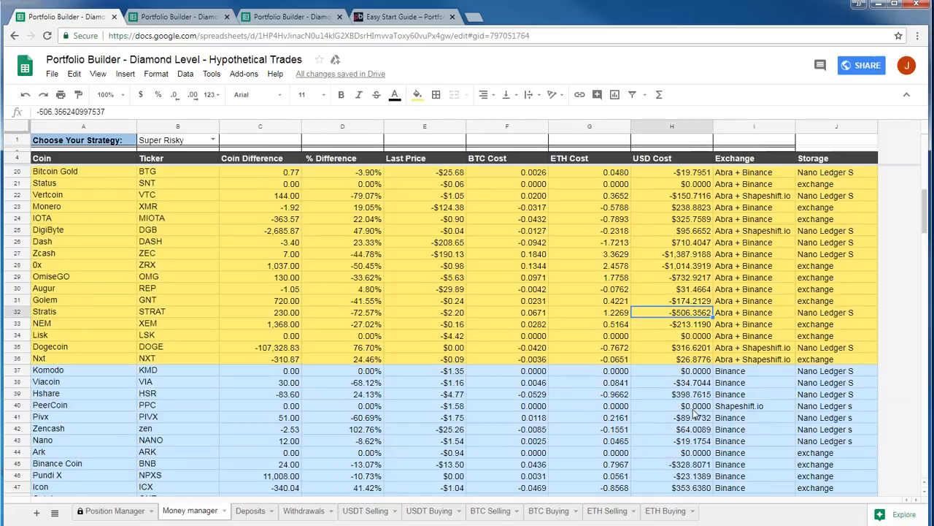
scroll(686, 449, "down", 18)
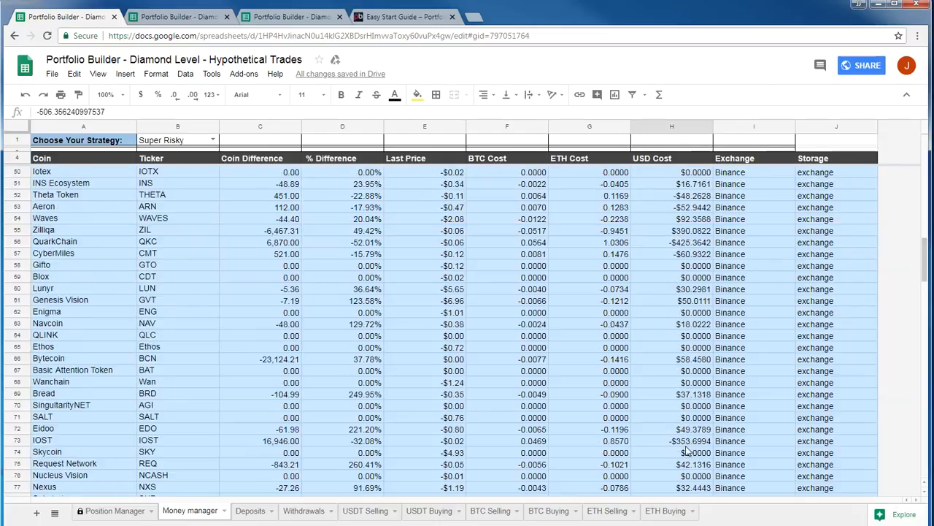
scroll(643, 423, "down", 13)
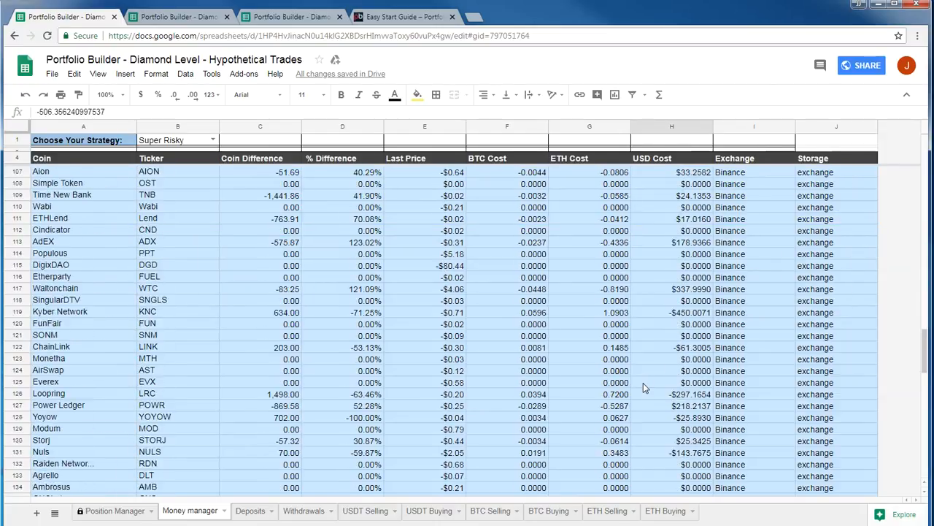
scroll(679, 395, "up", 20)
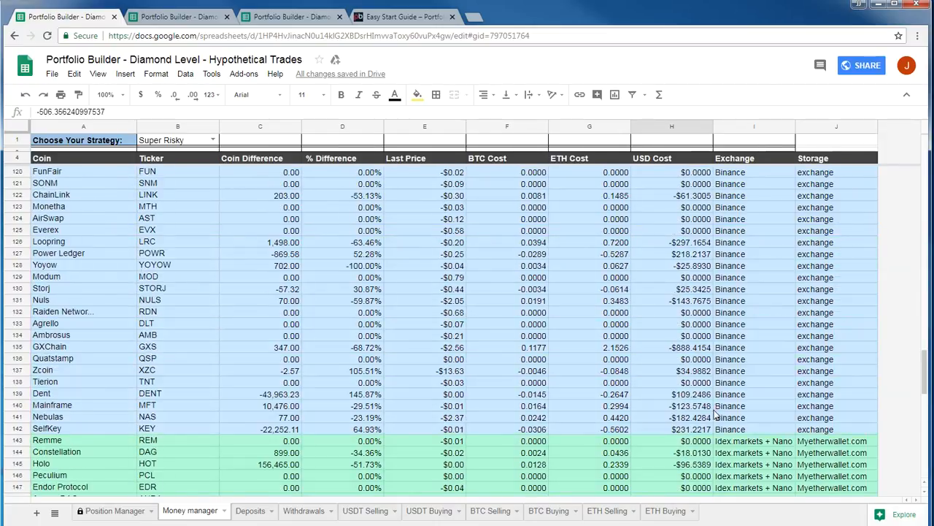
scroll(701, 372, "up", 20)
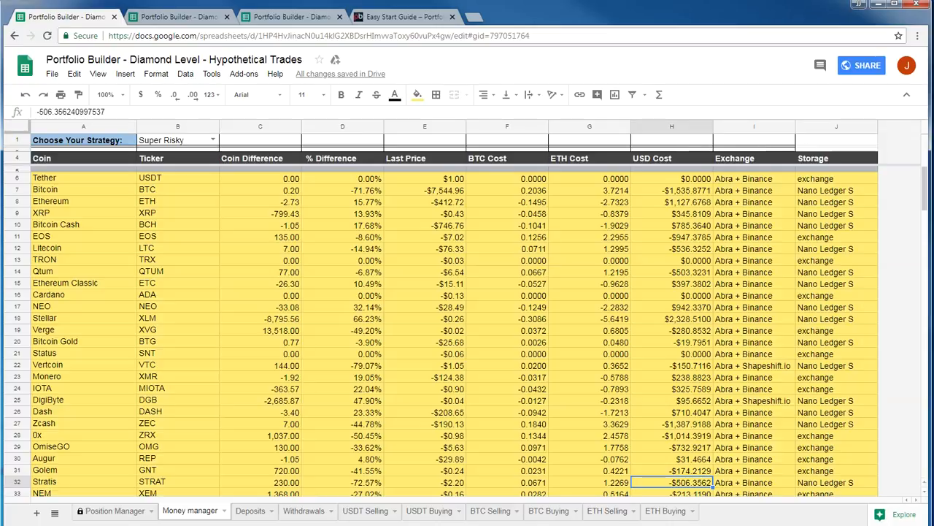
Close the Easy Start Guide page.
left_click(432, 18)
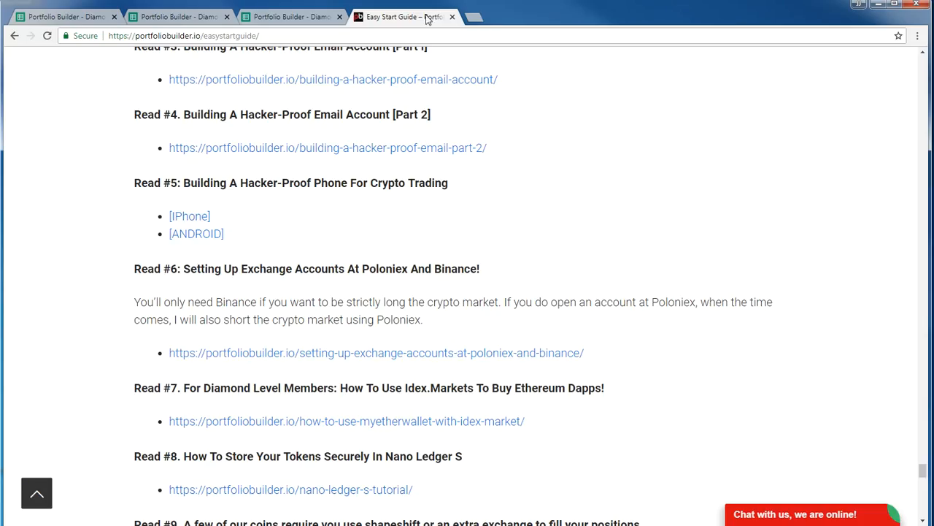
left_click(452, 17)
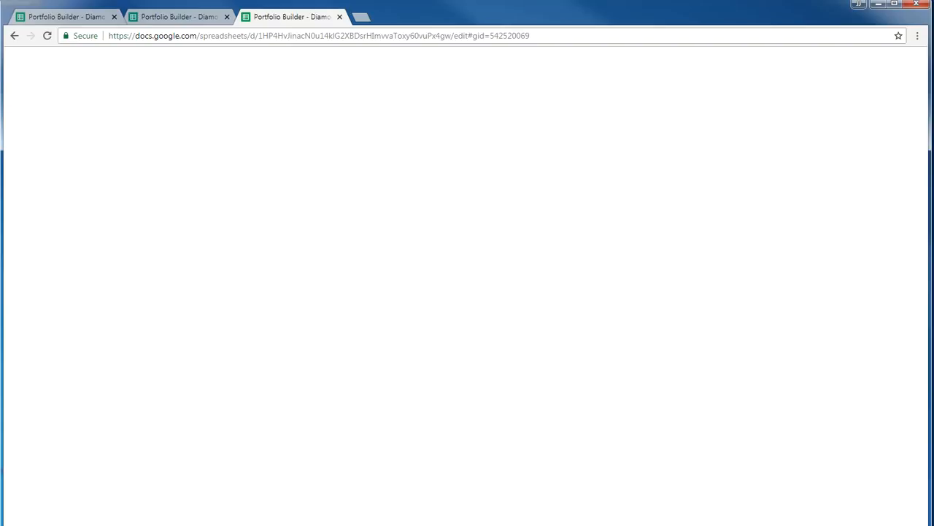
Look over the Deposits sheet of the 1.1 Easy Strategy Editor spreadsheet and move its window out of the way.
left_click_drag(933, 22, 541, 22)
left_click_drag(538, 30, 431, 56)
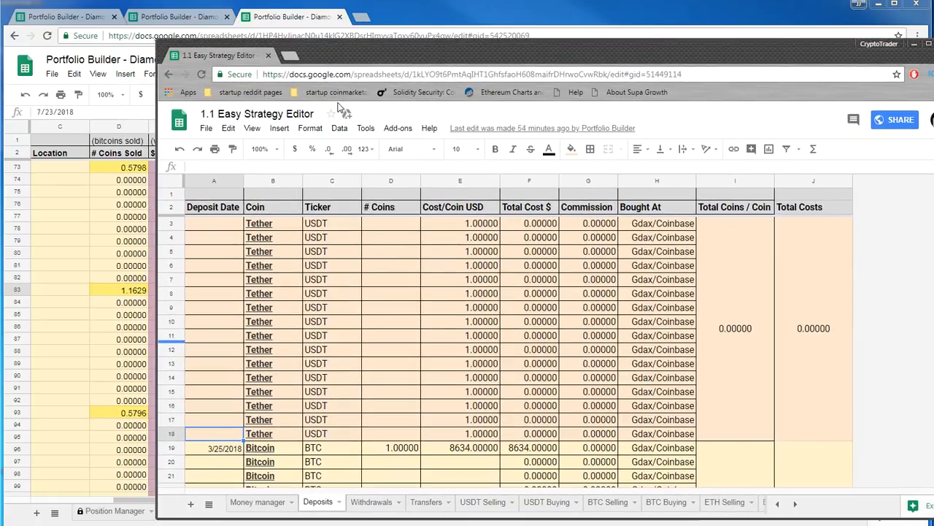
left_click(310, 391)
scroll(387, 314, "down", 3)
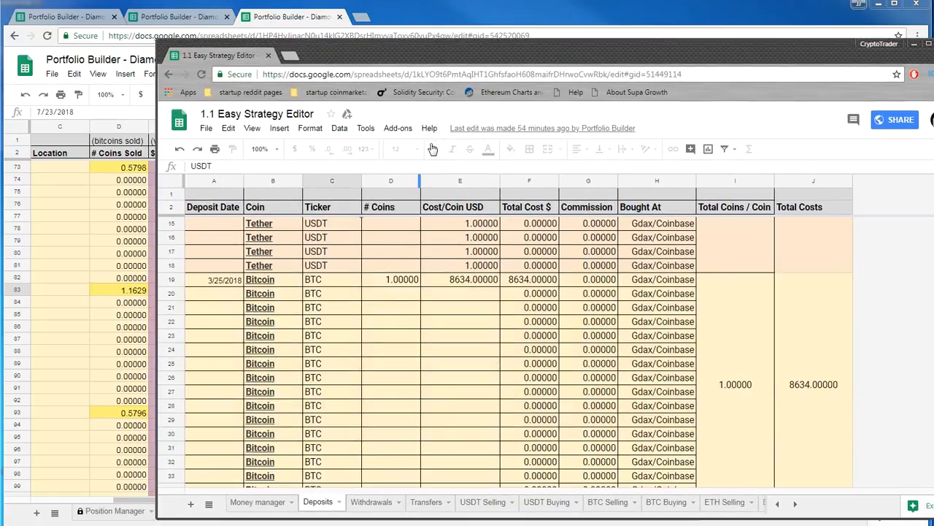
left_click_drag(424, 49, 933, 146)
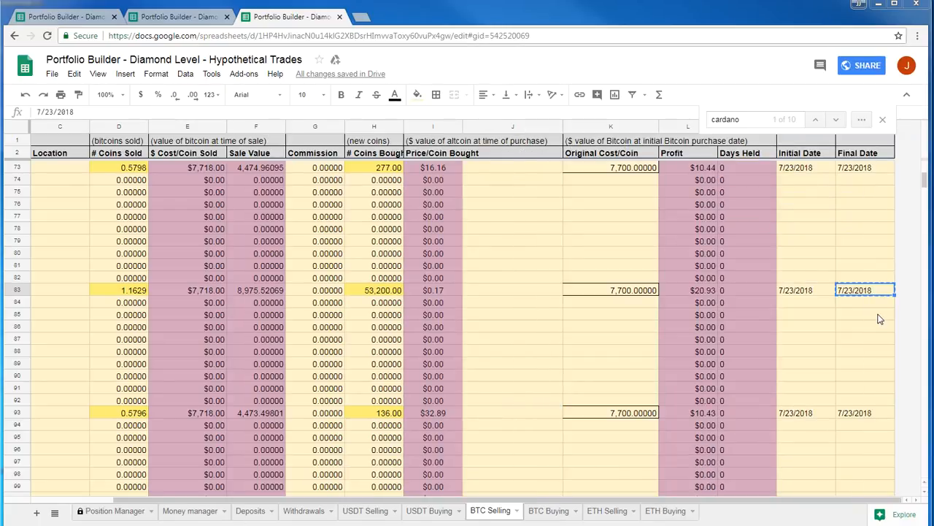
Open the Deposits sheet of the Hypothetical Trades spreadsheet and review the first Bitcoin deposit's date and # Coins.
left_click(249, 510)
left_click(220, 376)
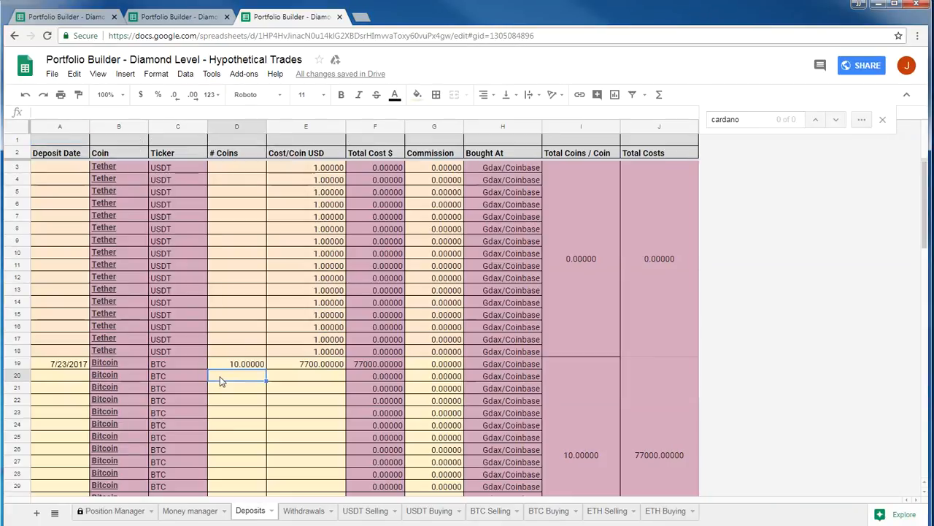
left_click(237, 367)
key("Left")
key("Left")
key("Left")
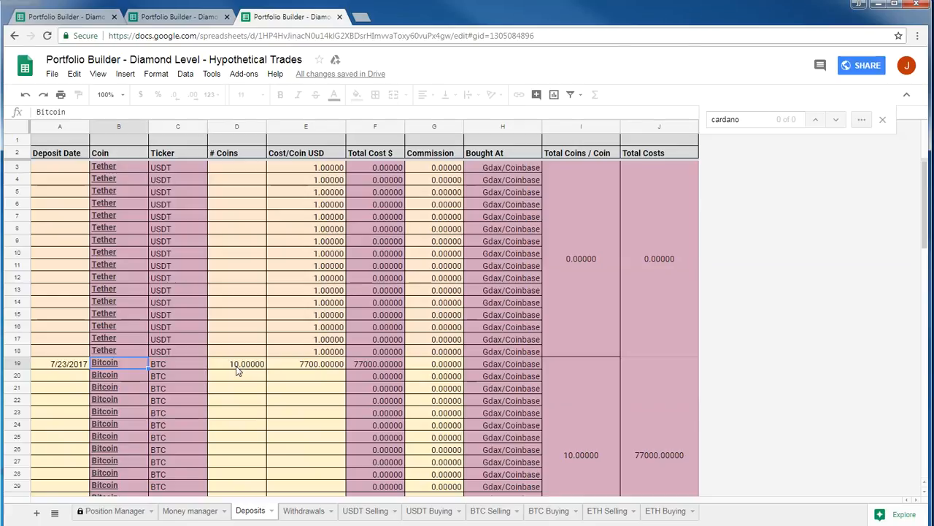
key("Right")
key("Right")
key("Right")
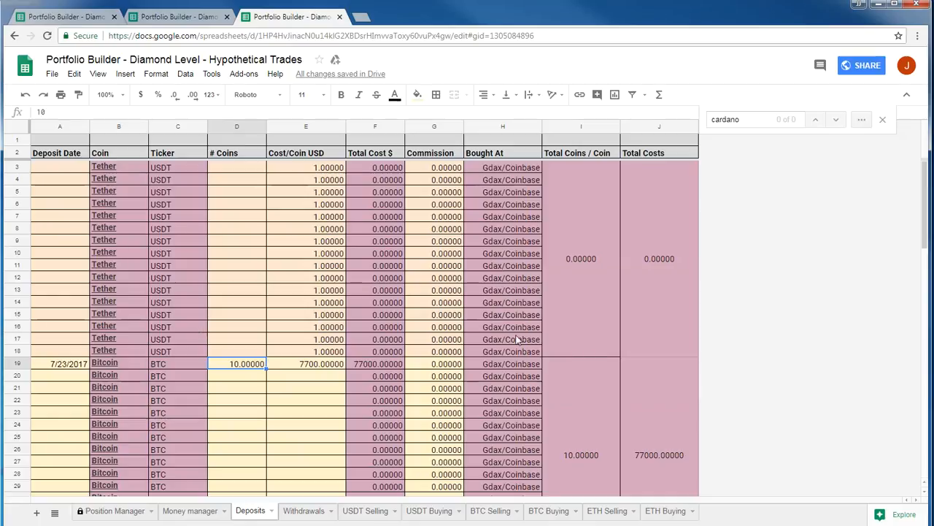
Examine the Bought At column for all coins on the Deposits sheet, including the first two Bitcoin rows.
left_click(514, 367)
left_click(495, 131)
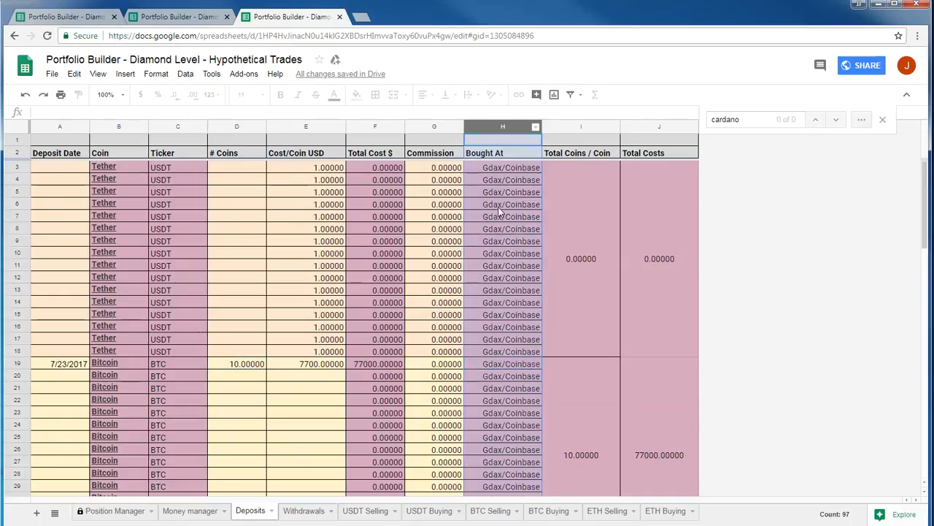
left_click(495, 267)
scroll(499, 302, "down", 5)
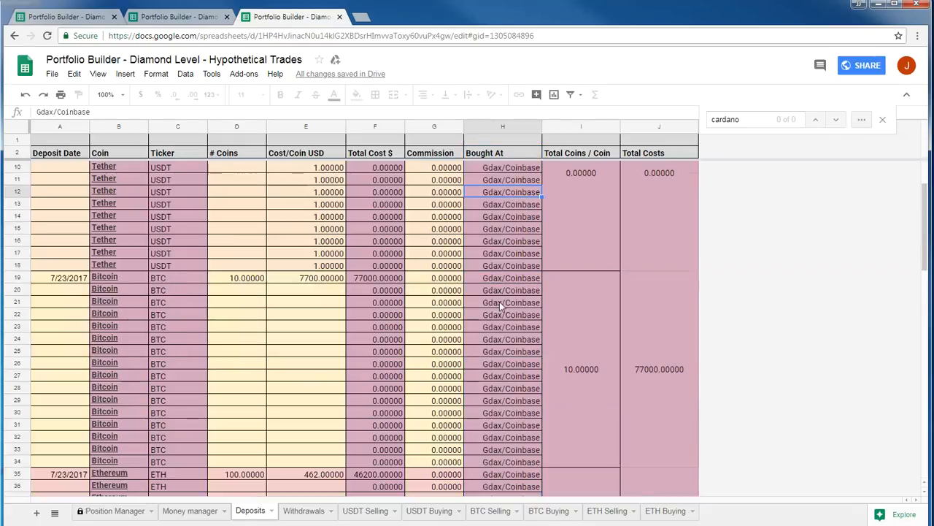
scroll(488, 294, "down", 8)
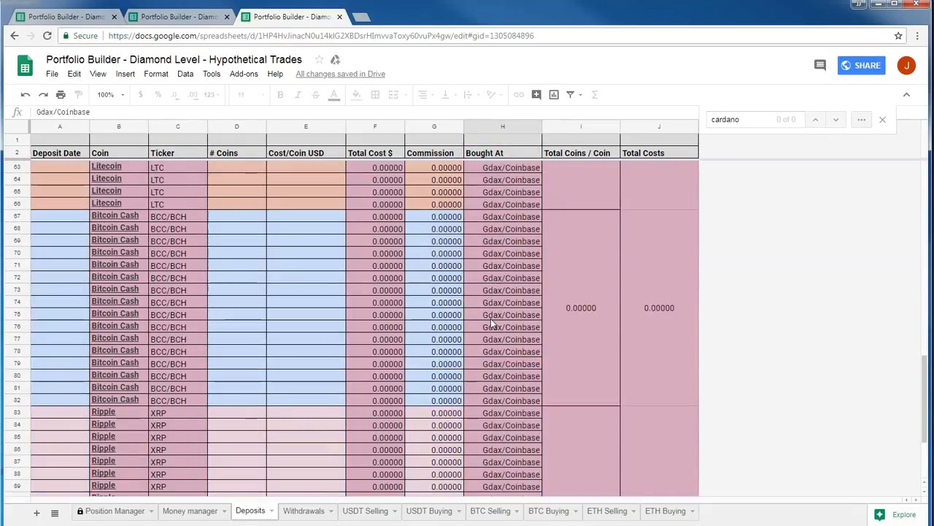
scroll(491, 343, "up", 13)
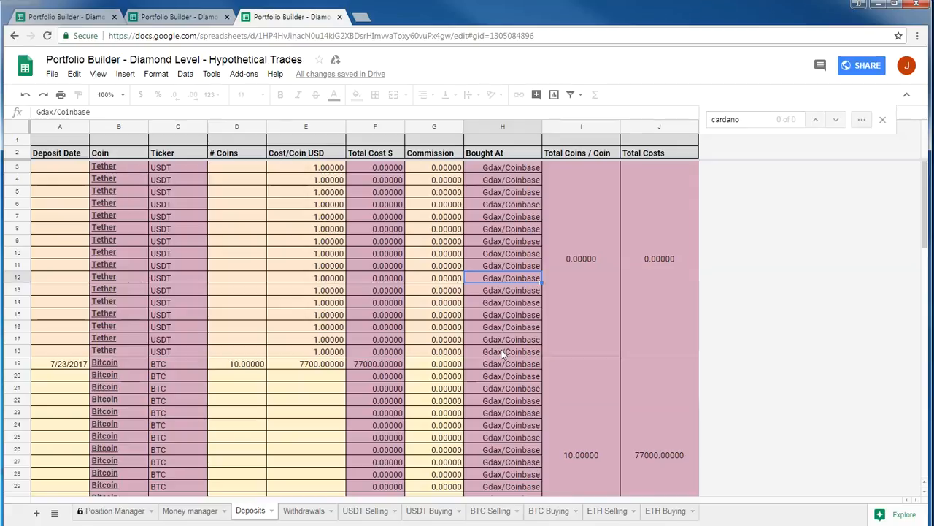
left_click(492, 377)
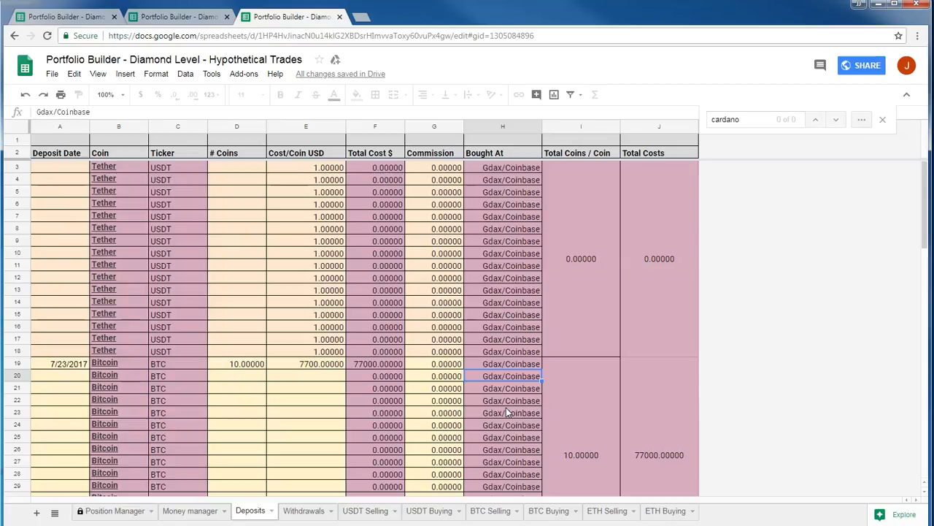
left_click(494, 366)
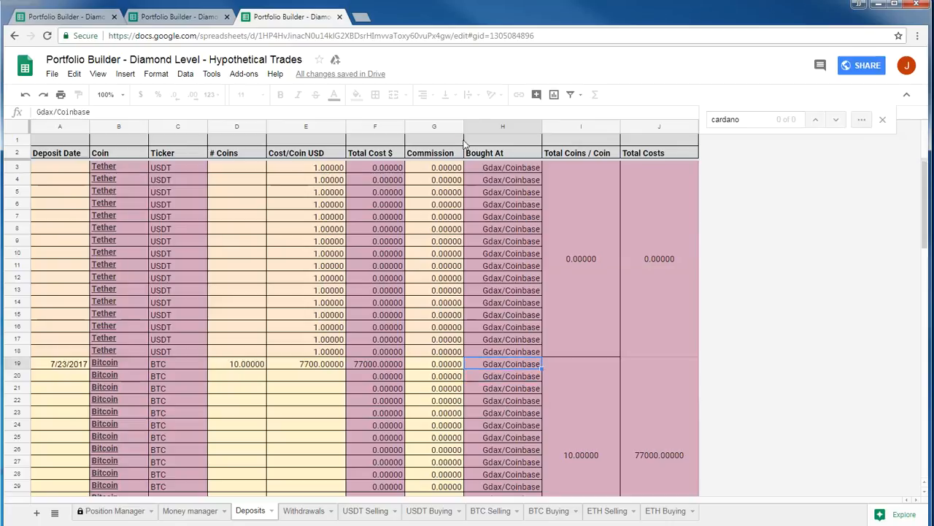
Point out the empty Deposit Date and # Coins fields in the second Bitcoin deposit row.
left_click(223, 378)
left_click(48, 379)
left_click(233, 379)
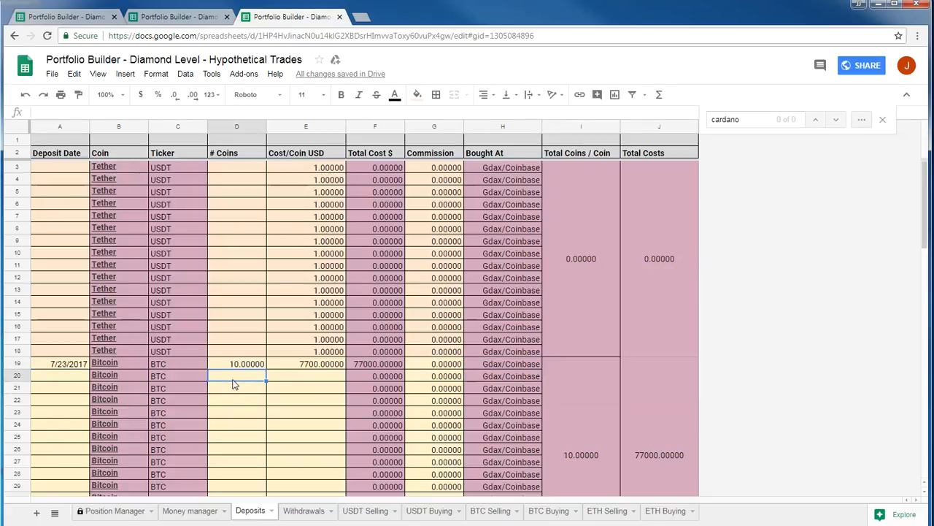
Return to the 1.1 Easy Strategy Editor's Deposits sheet and select the entire Cost/Coin USD column from row 3 down.
left_click(329, 378)
left_click(423, 376)
left_click_drag(933, 121, 253, 80)
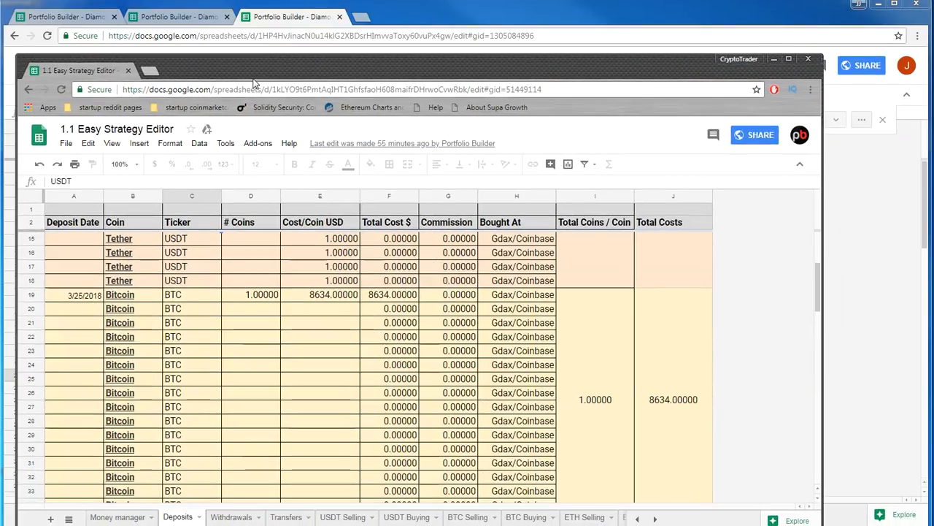
scroll(310, 282, "up", 4)
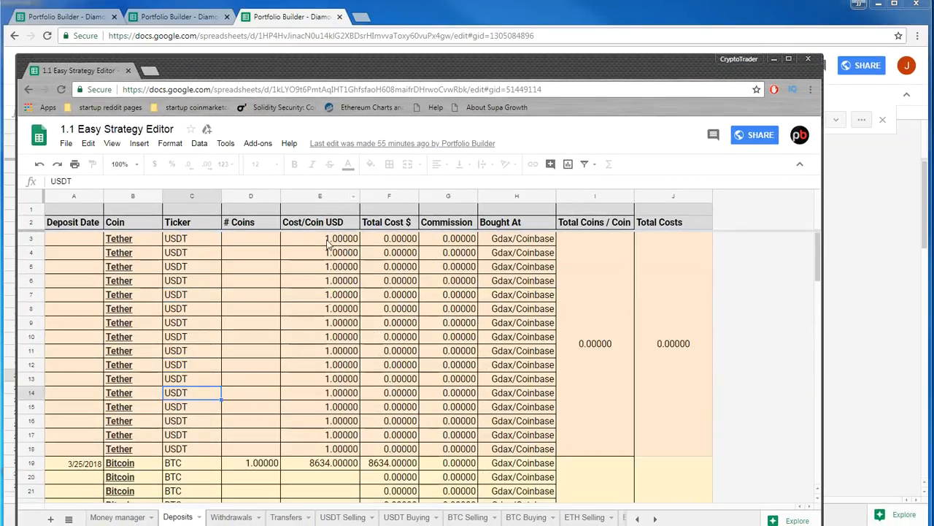
left_click(324, 196)
left_click(324, 234)
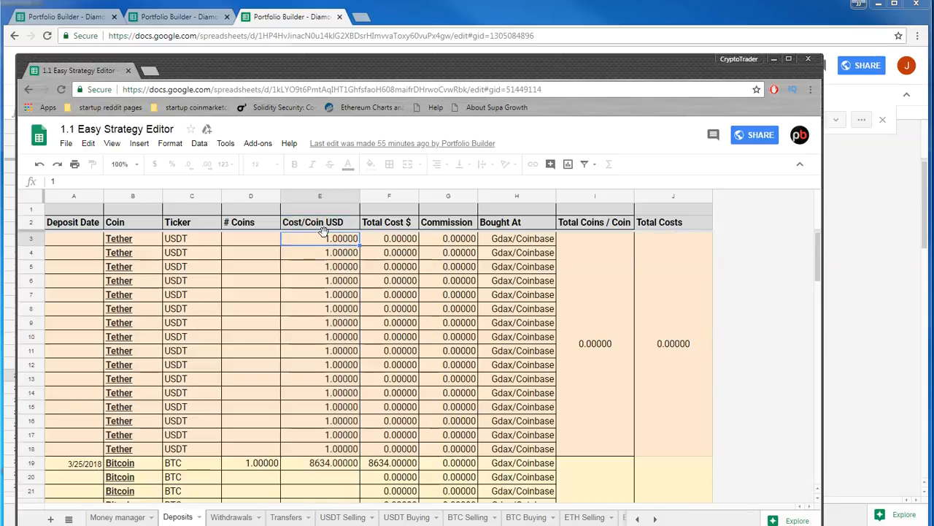
key("ctrl+shift+Down")
key("ctrl+shift+Down")
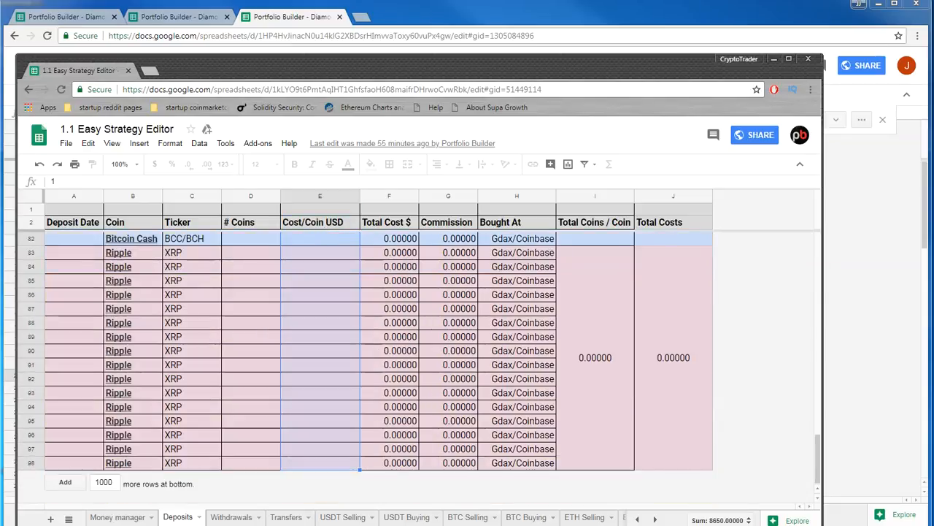
Look through the BTC Selling, ETH Selling and USDT Selling sheets of the 1.1 Easy Strategy Editor for recorded trades.
left_click(468, 517)
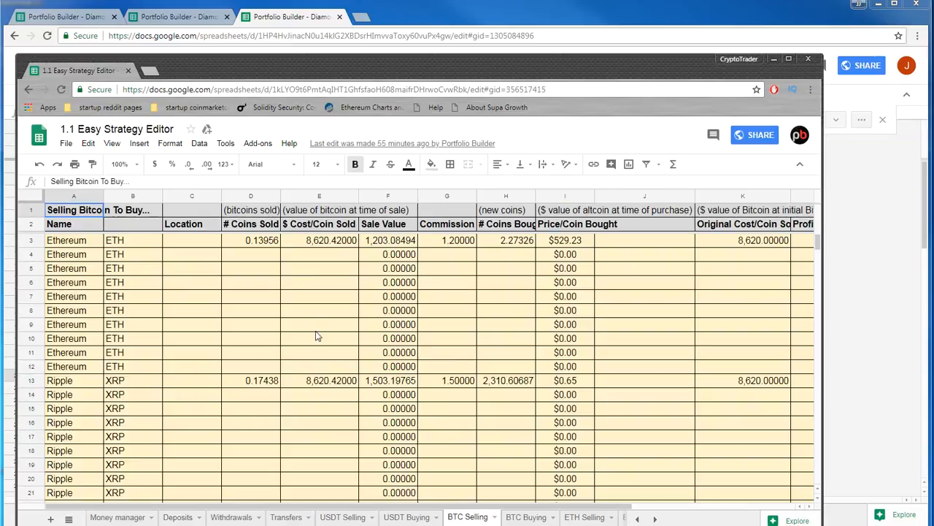
left_click(316, 330)
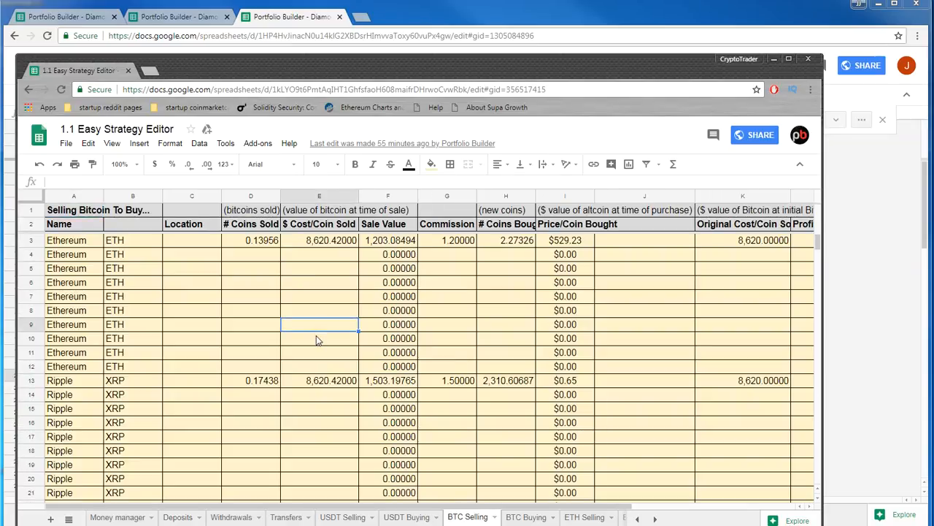
left_click(578, 518)
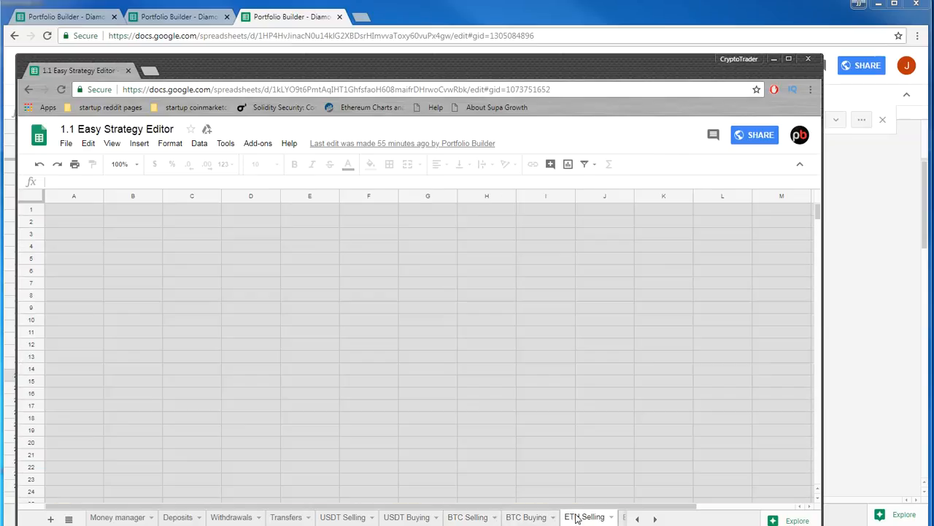
left_click(342, 517)
scroll(243, 431, "down", 10)
scroll(245, 430, "down", 20)
scroll(255, 434, "down", 17)
scroll(260, 435, "up", 7)
scroll(261, 436, "up", 19)
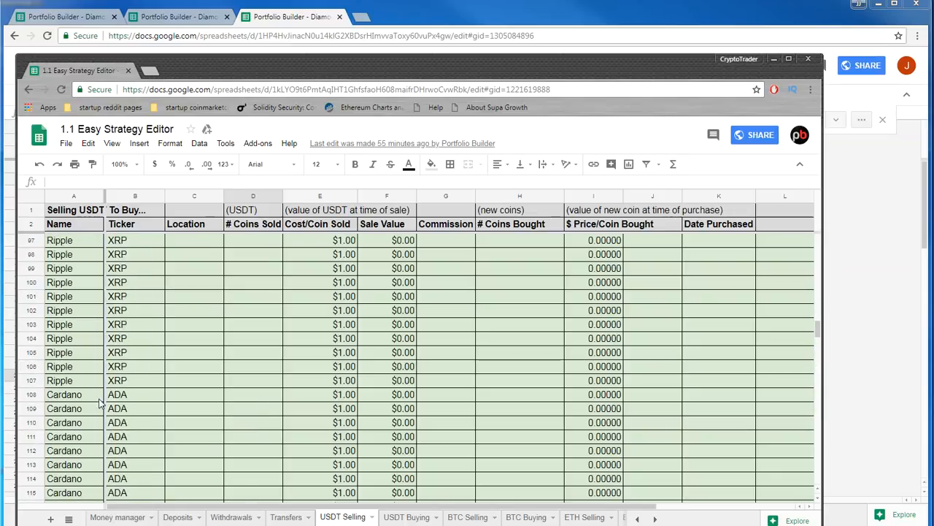
scroll(226, 329, "up", 10)
scroll(233, 332, "up", 3)
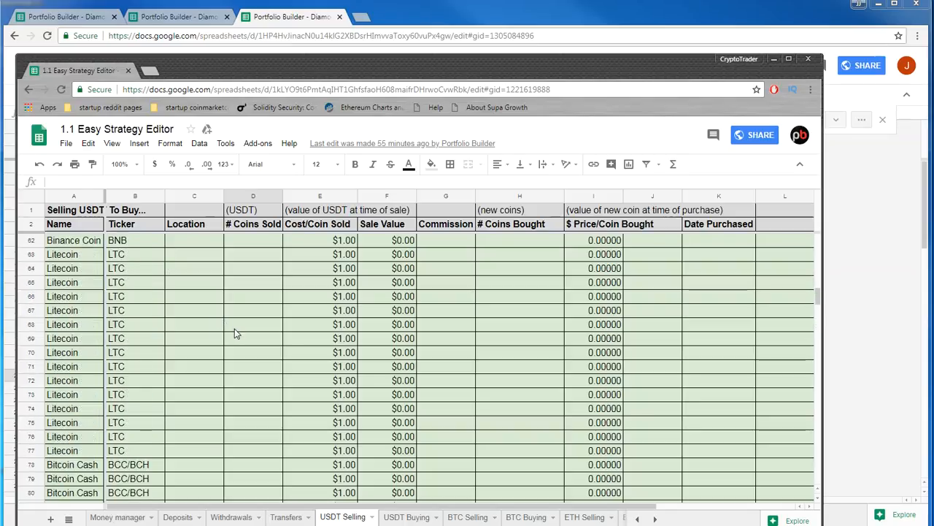
Open the BTC Selling sheet in both spreadsheets and arrange their windows side by side.
left_click(460, 517)
left_click(302, 359)
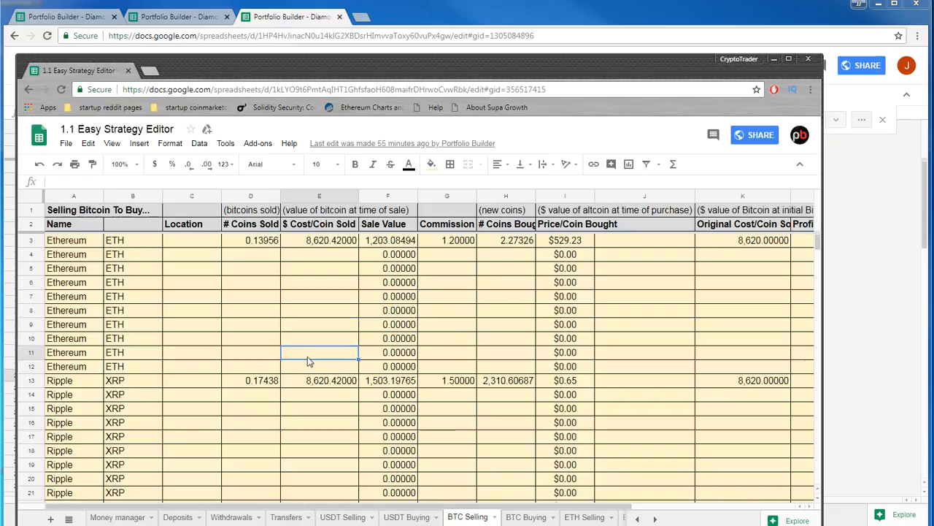
left_click_drag(324, 78, 888, 92)
left_click(491, 511)
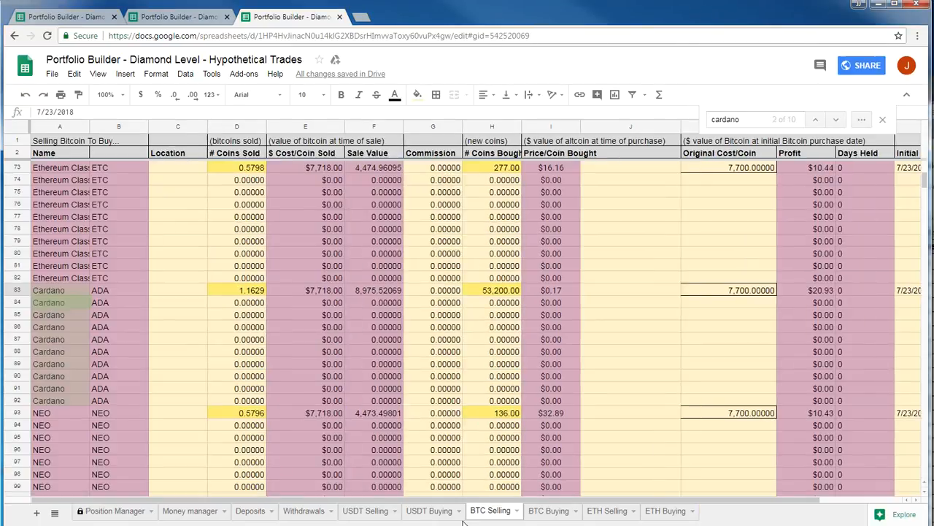
left_click_drag(933, 51, 800, 34)
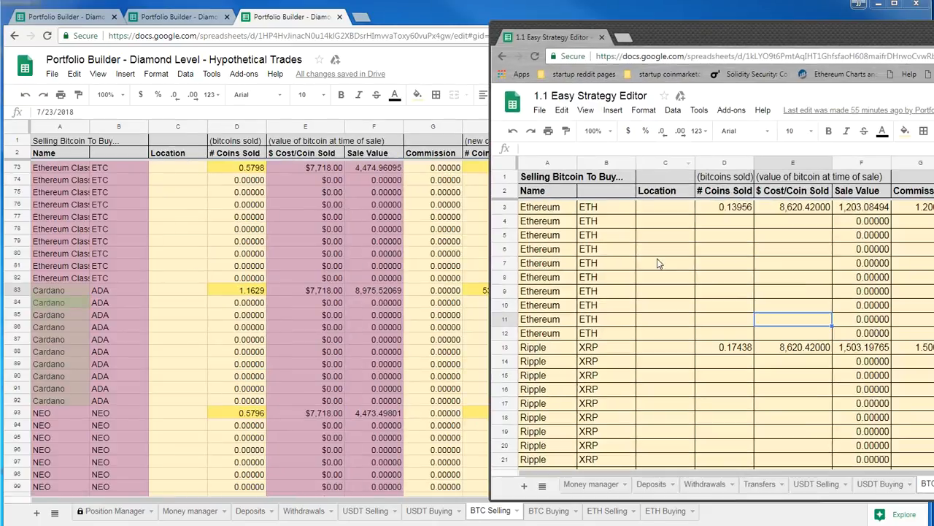
Copy the # Coins Sold value 0.139562218 from the strategy editor into the first Ethereum row of Hypothetical Trades' BTC Selling sheet.
left_click(78, 228)
scroll(117, 234, "up", 15)
scroll(125, 239, "up", 8)
left_click(178, 181)
key("alt+Tab")
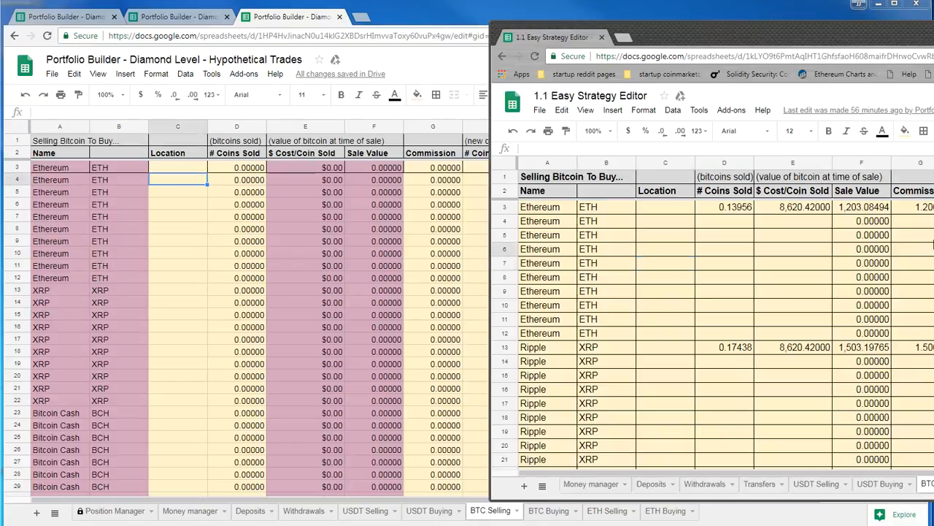
left_click(708, 210)
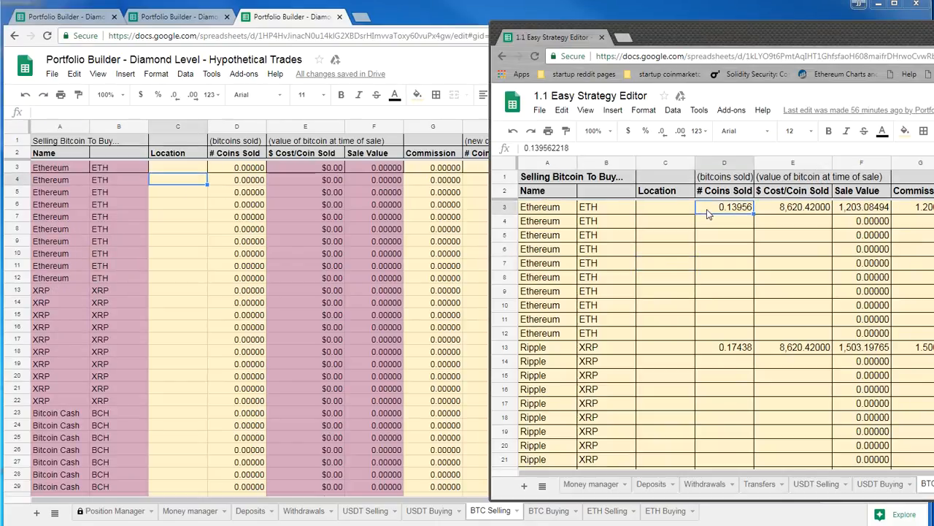
left_click(241, 168)
type("0.139562218")
Copy the 1.20000 Commission from the strategy editor into the same Ethereum row of the Hypothetical Trades sheet.
left_click(923, 222)
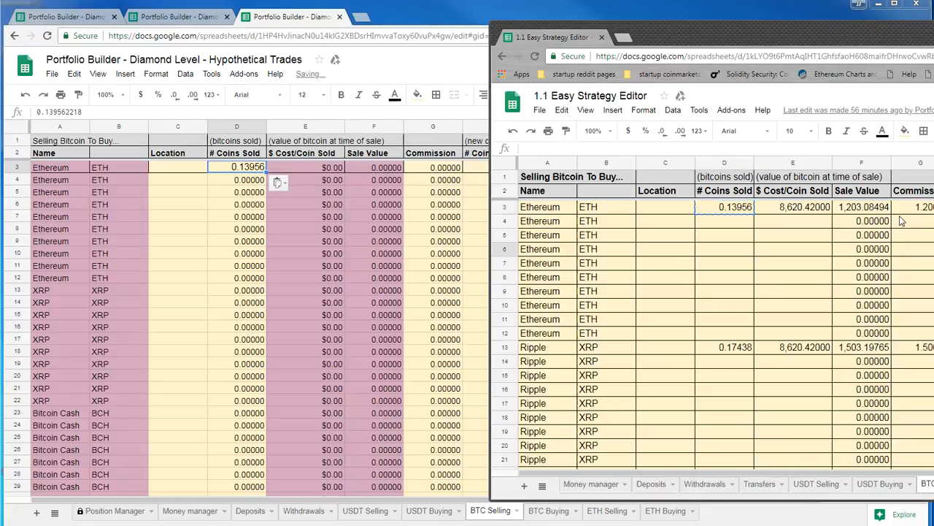
left_click(915, 210)
left_click(453, 168)
type("1.20000")
Copy the # Coins Bought value 2.273257076 from the strategy editor into the first Ethereum row of Hypothetical Trades.
left_click_drag(846, 39, 400, 43)
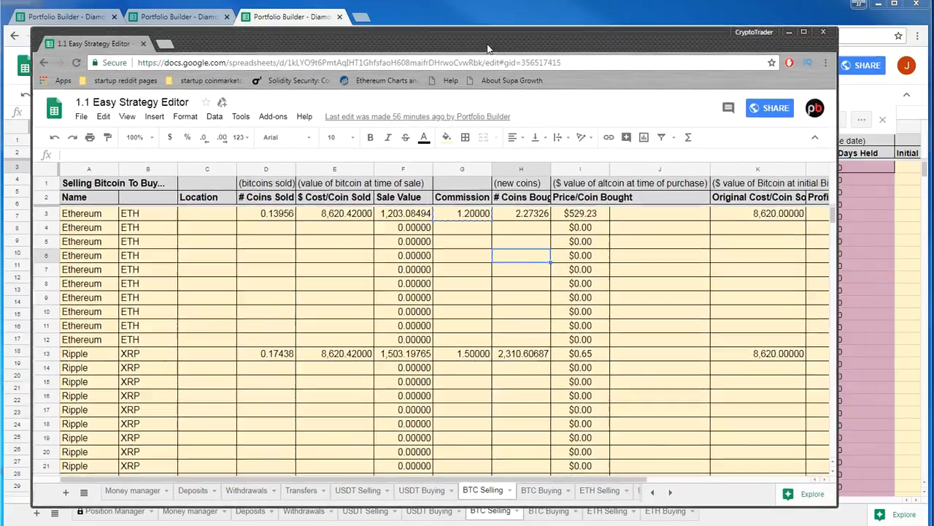
left_click(537, 215)
key("ctrl+c")
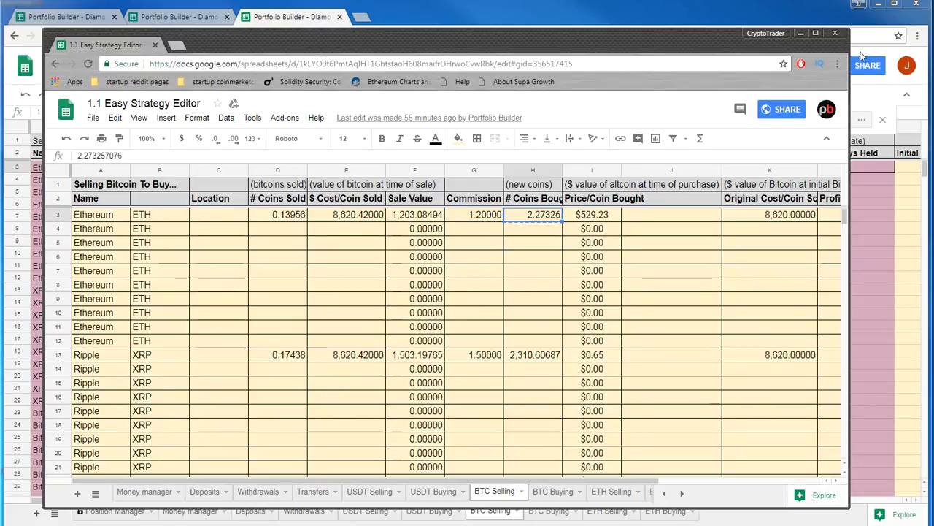
left_click(845, 15)
left_click(495, 171)
key("ctrl+v")
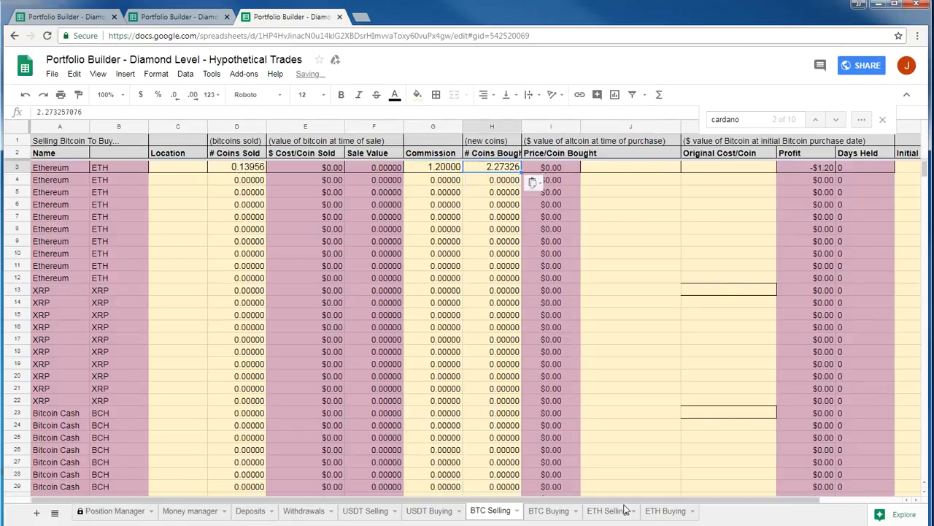
Rearrange the windows and copy the Original Cost/Coin value 8620 into the first Ethereum row of Hypothetical Trades.
double_click(740, 12)
left_click_drag(668, 44, 596, 51)
left_click(614, 34)
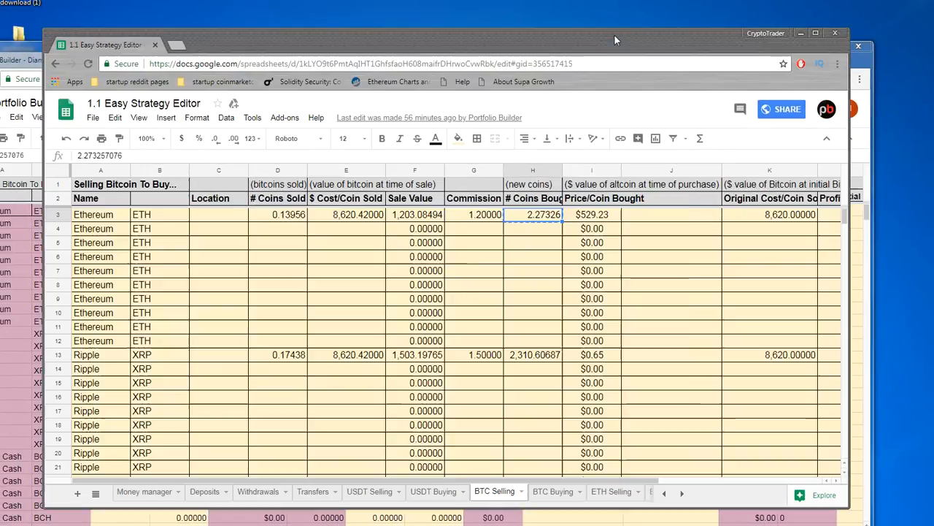
left_click(652, 219)
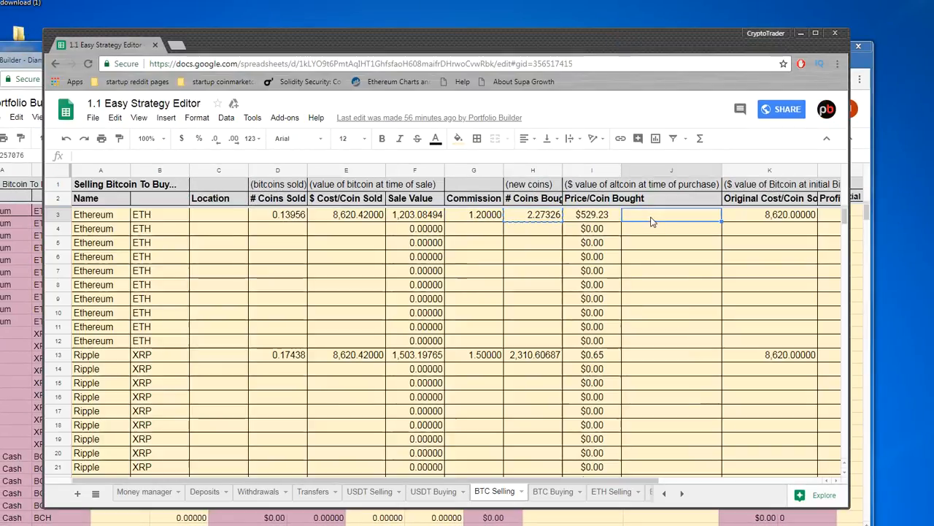
key("Tab")
key("ctrl+c")
left_click_drag(427, 47, 629, 23)
left_click(162, 13)
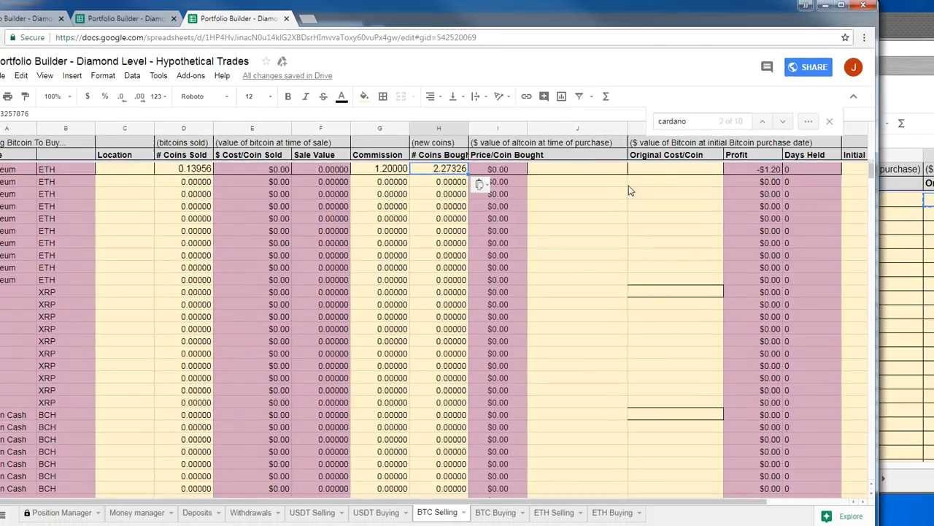
left_click(663, 168)
key("ctrl+v")
Copy the purchase date 3/25/2018 from the strategy editor into the Ethereum row's Initial Date field.
key("alt+Tab")
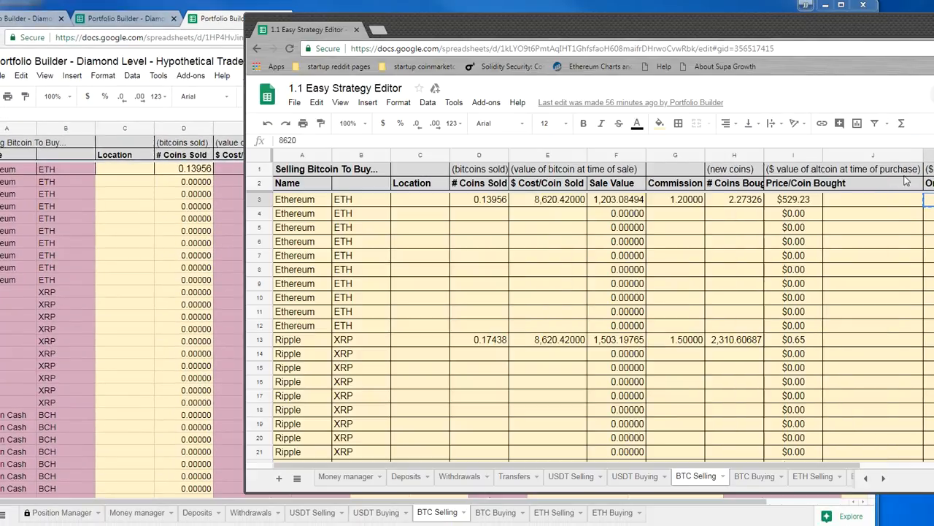
scroll(918, 204, "right", 4)
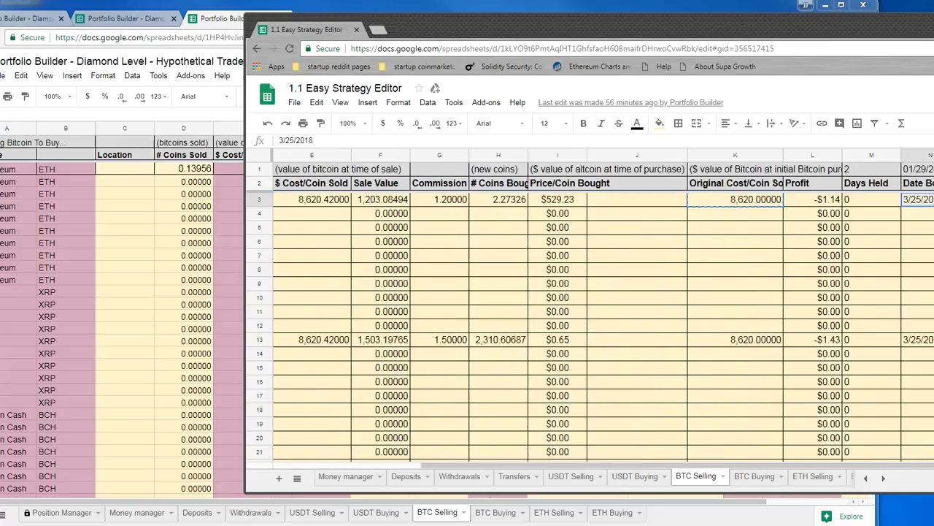
left_click(372, 10)
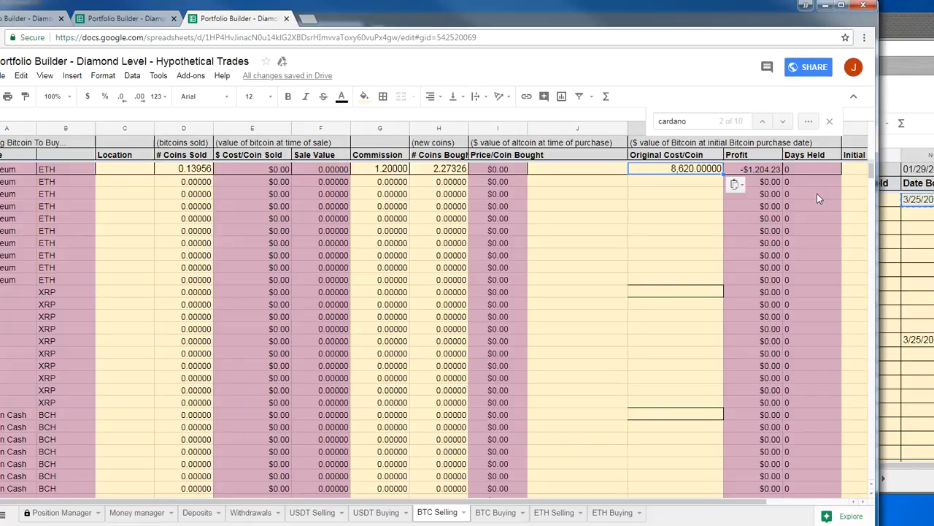
left_click(850, 170)
key("ctrl+v")
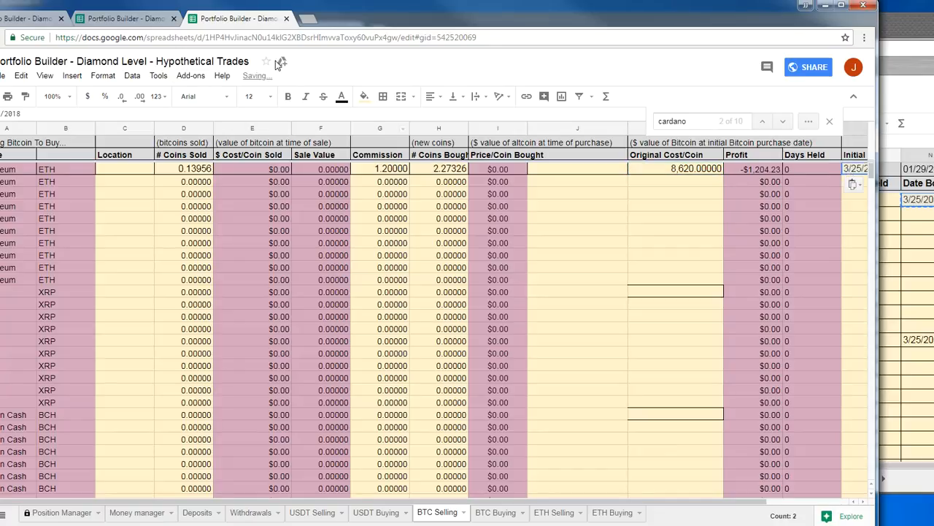
Examine the $ Cost/Coin Sold, Sale Value and Price/Coin Bought fields in the first Ethereum row.
left_click(255, 168)
left_click(336, 169)
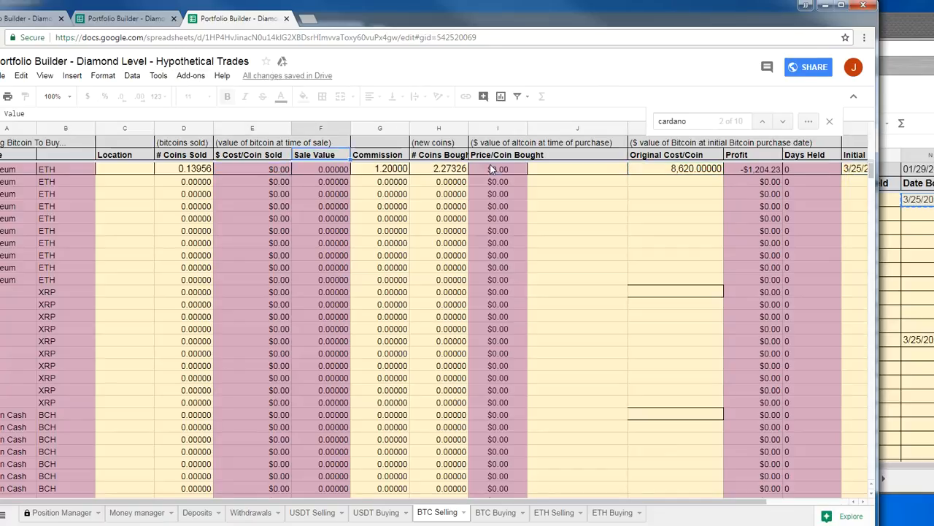
left_click(498, 169)
left_click_drag(467, 14, 547, 12)
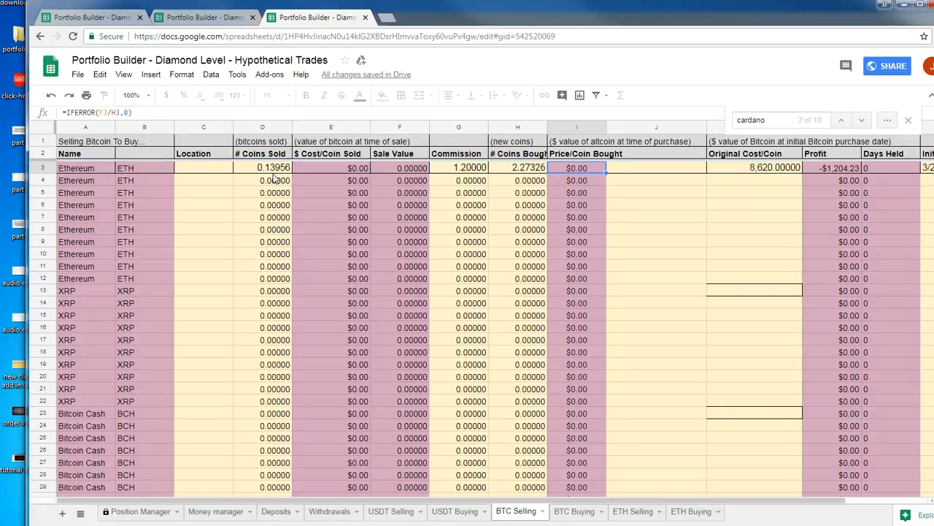
Undo all the values copied into the first Ethereum row of the Hypothetical Trades BTC Selling sheet.
key("ctrl+z")
key("ctrl+z")
key("ctrl+z")
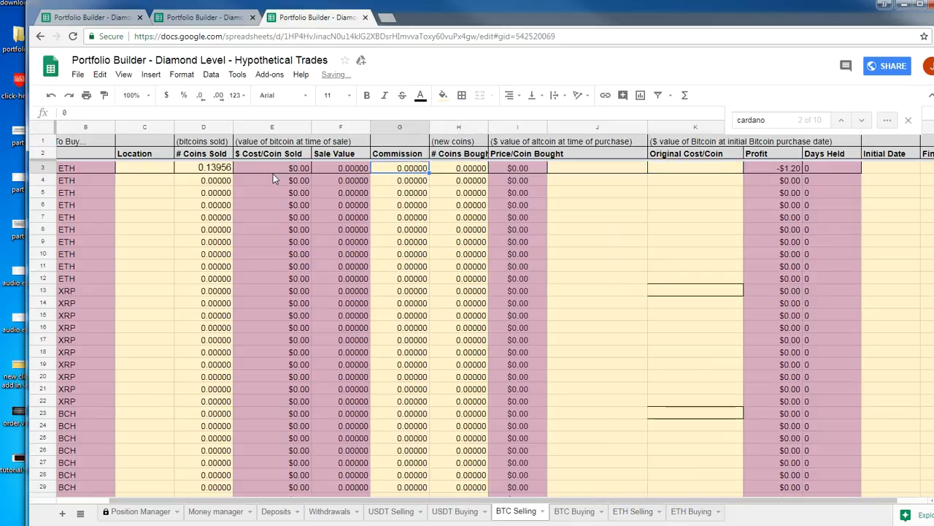
key("ctrl+z")
left_click_drag(215, 253, 175, 269)
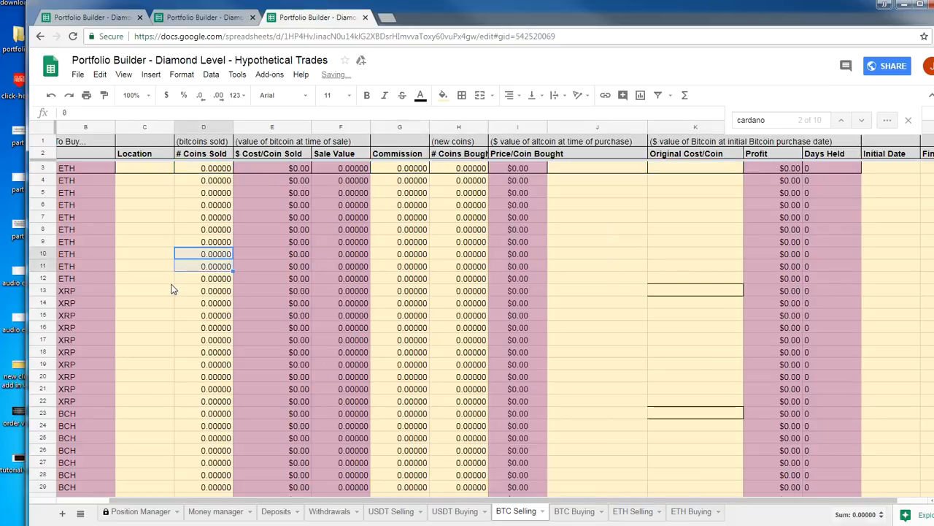
left_click(179, 291)
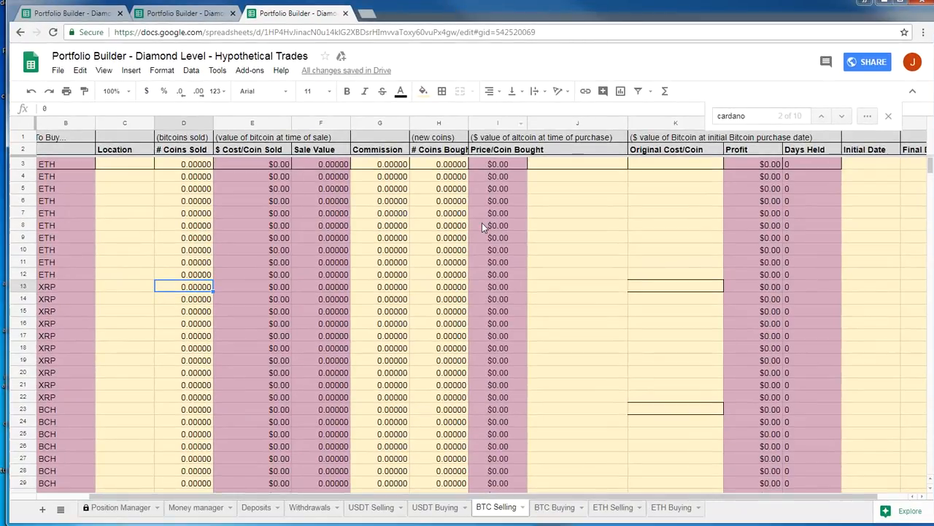
left_click(480, 225)
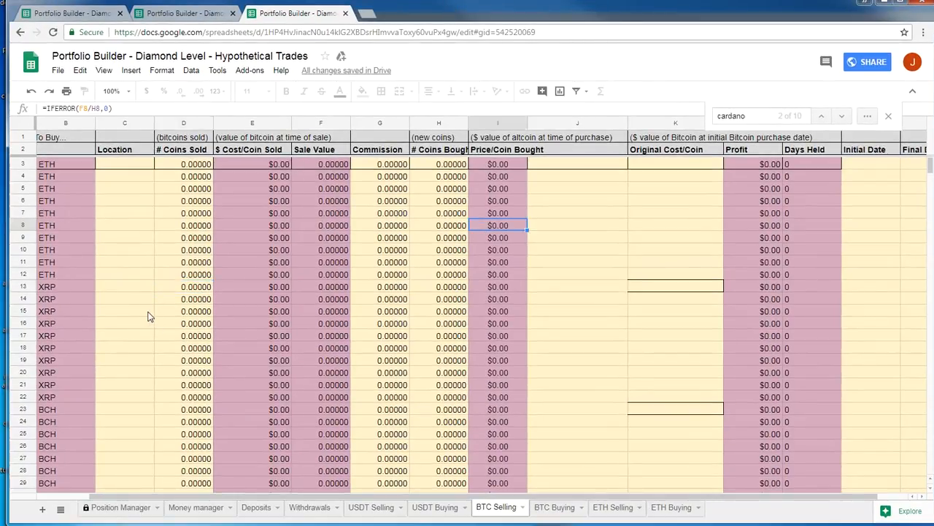